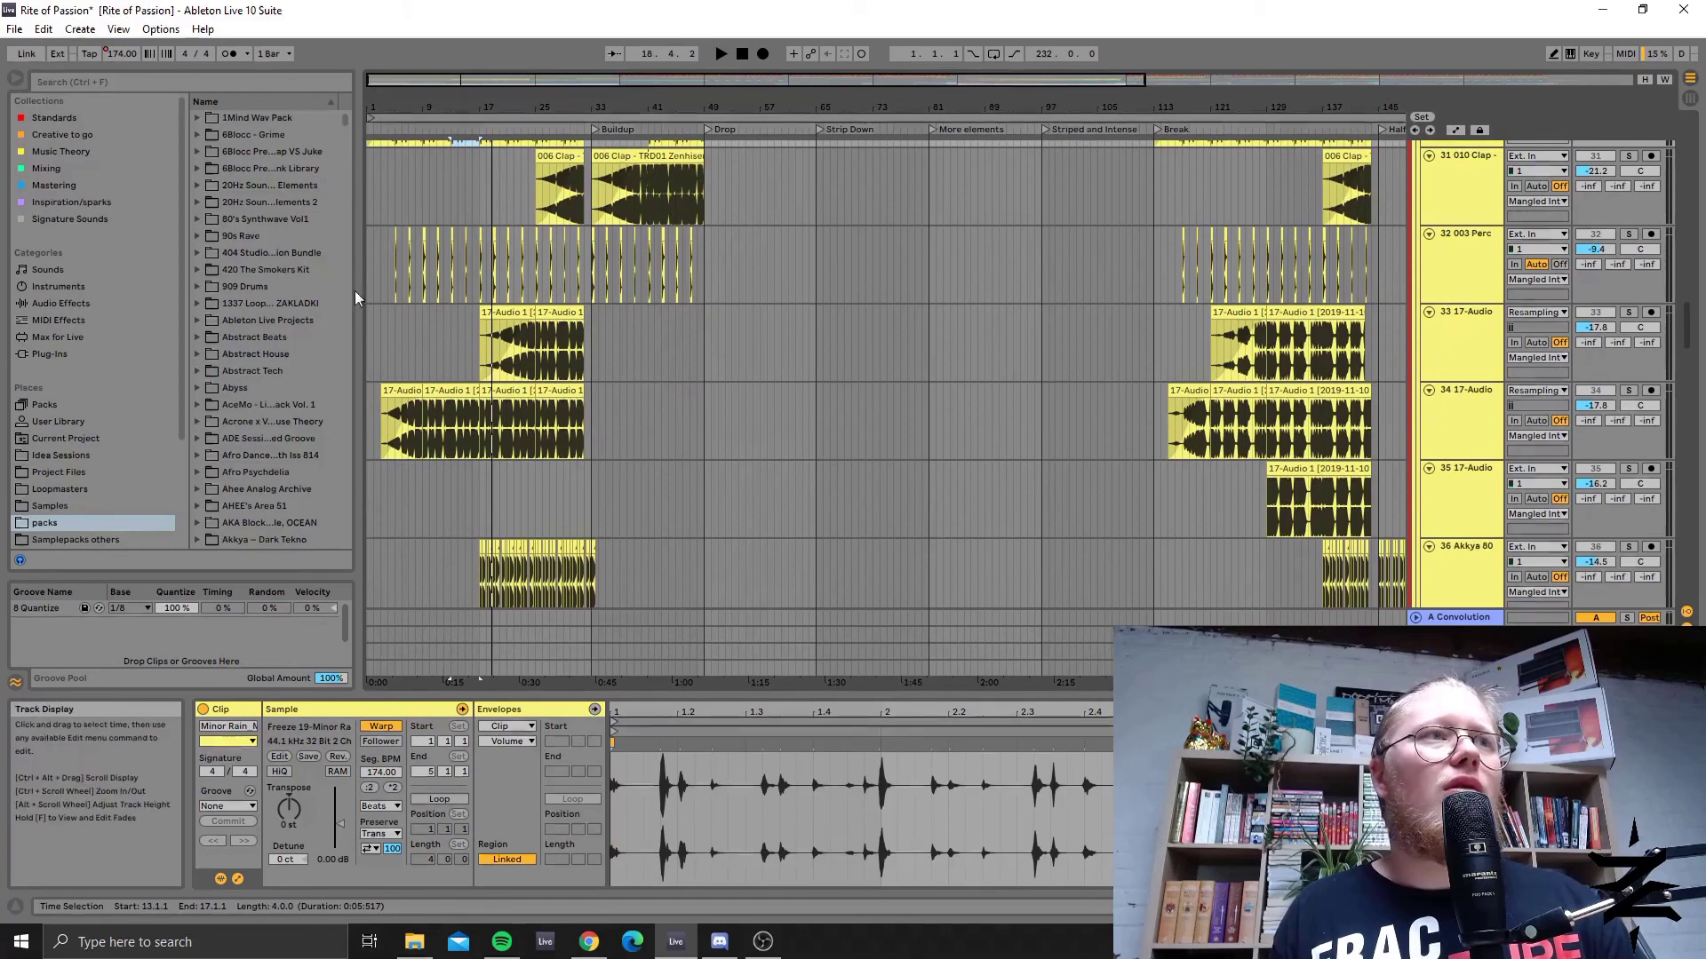
Search the browser for "minor rain" within the Samplepacks others folder.
{"action": "left_click", "coordinate": [178, 85]}
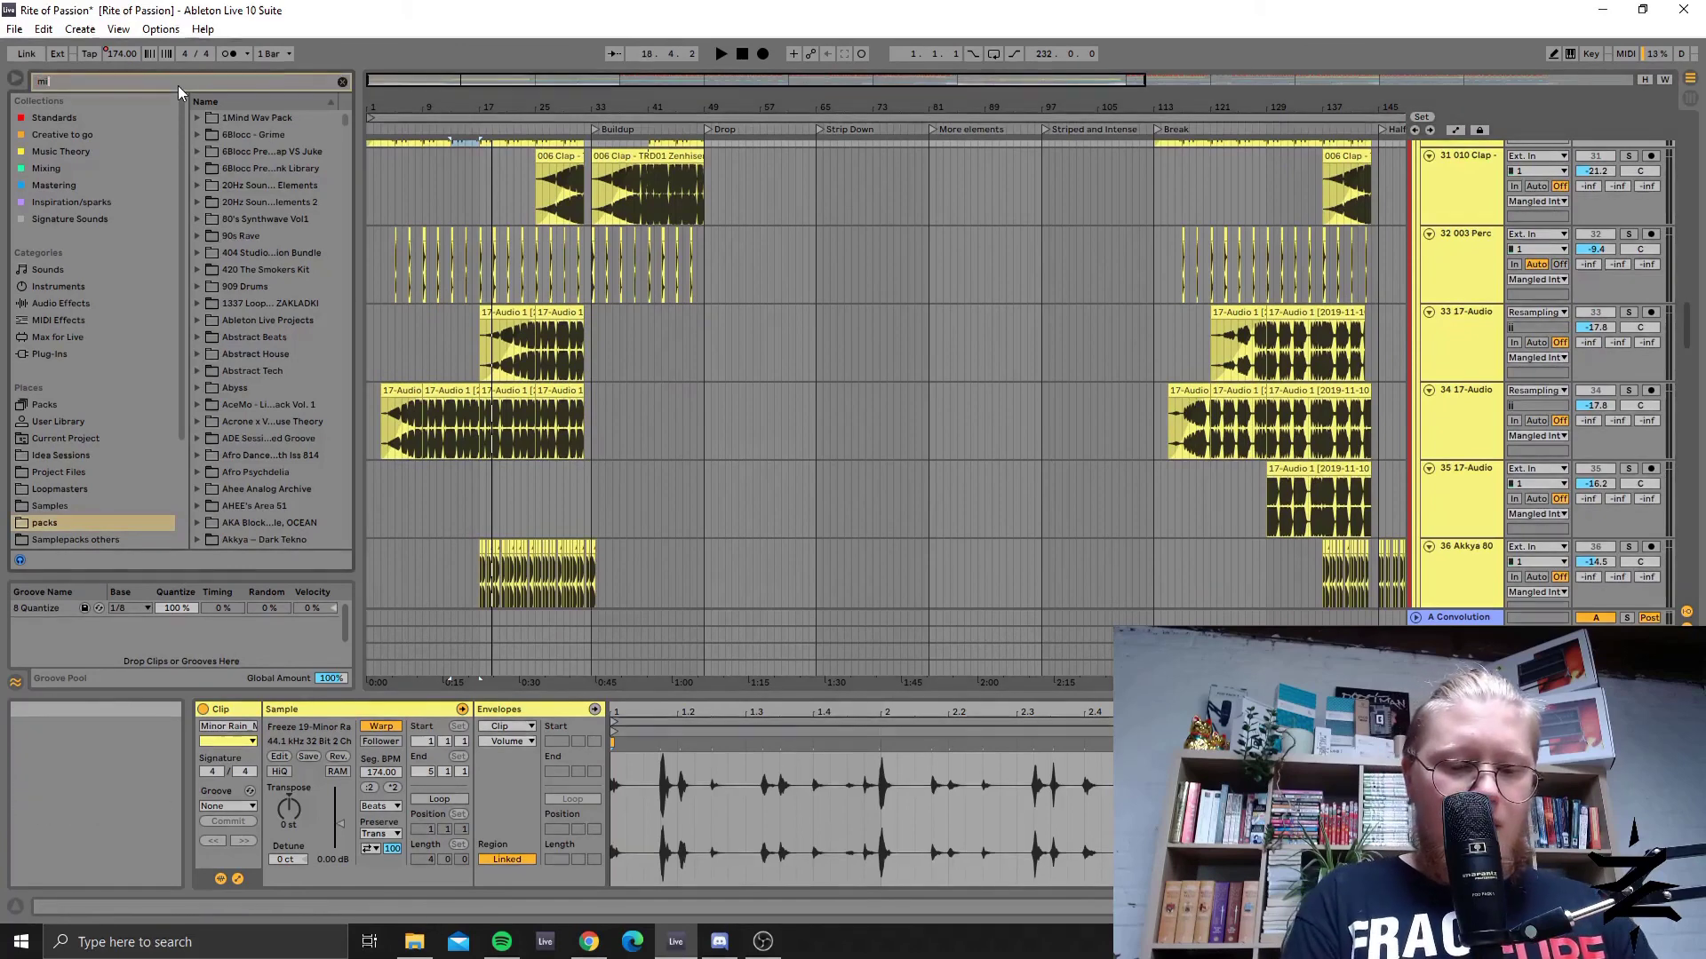
{"action": "type", "text": "minor rain"}
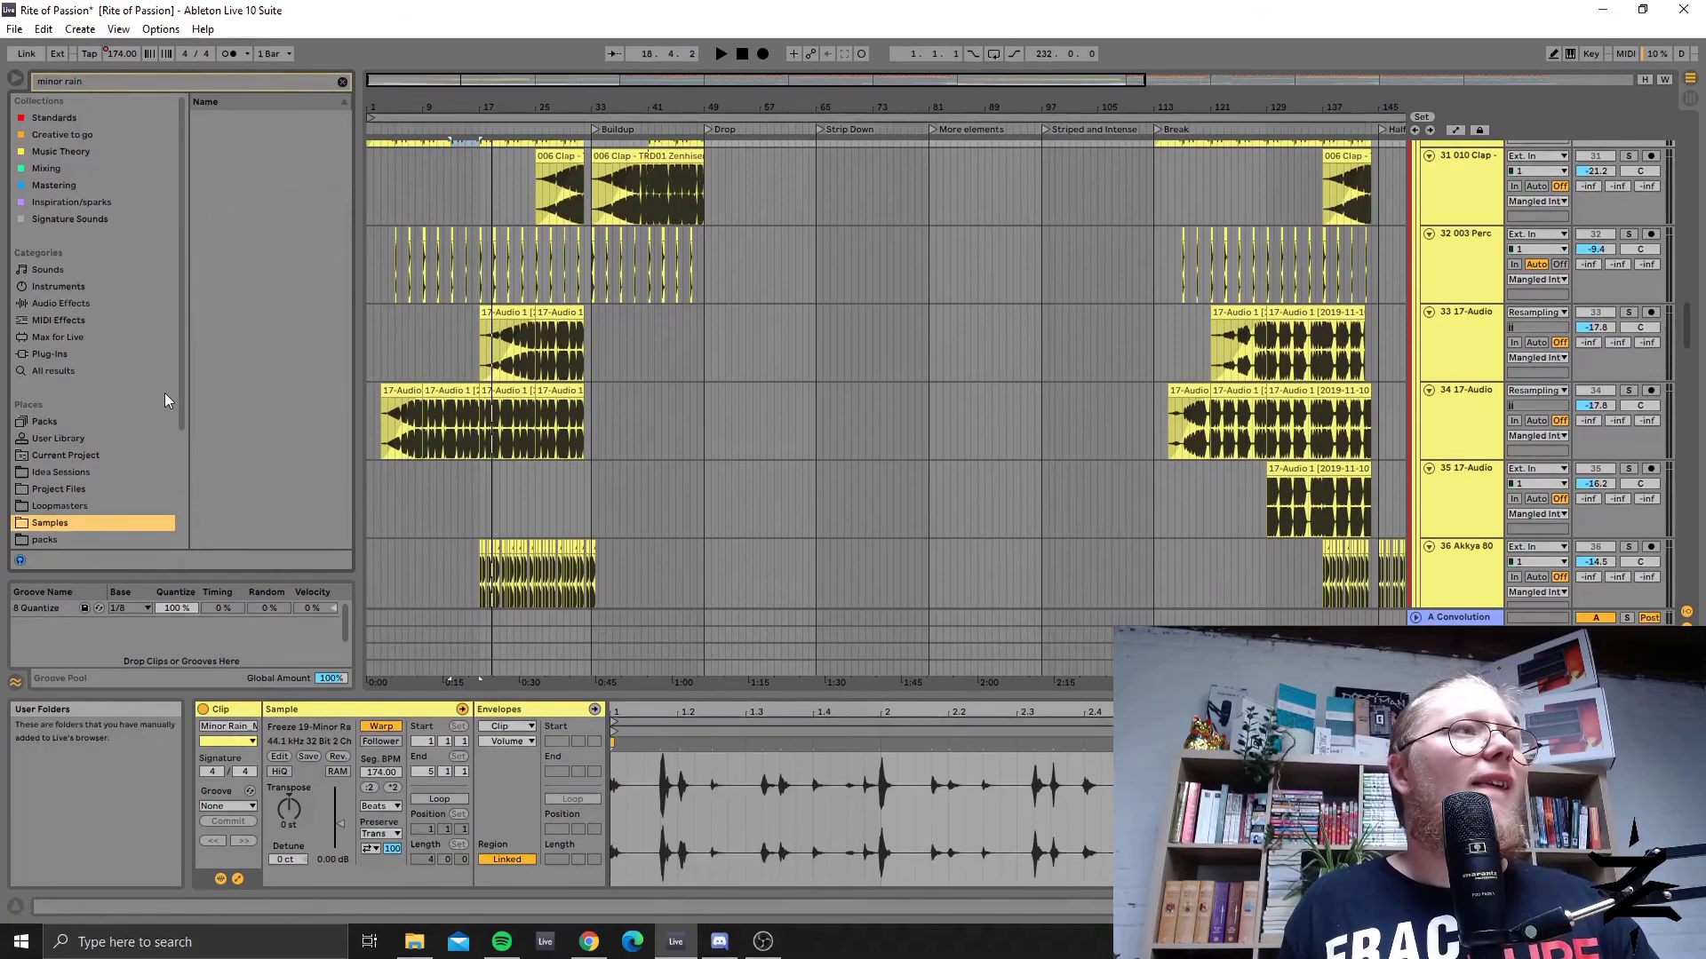
{"action": "scroll", "coordinate": [489, 296], "scroll_direction": "up", "scroll_amount": 2}
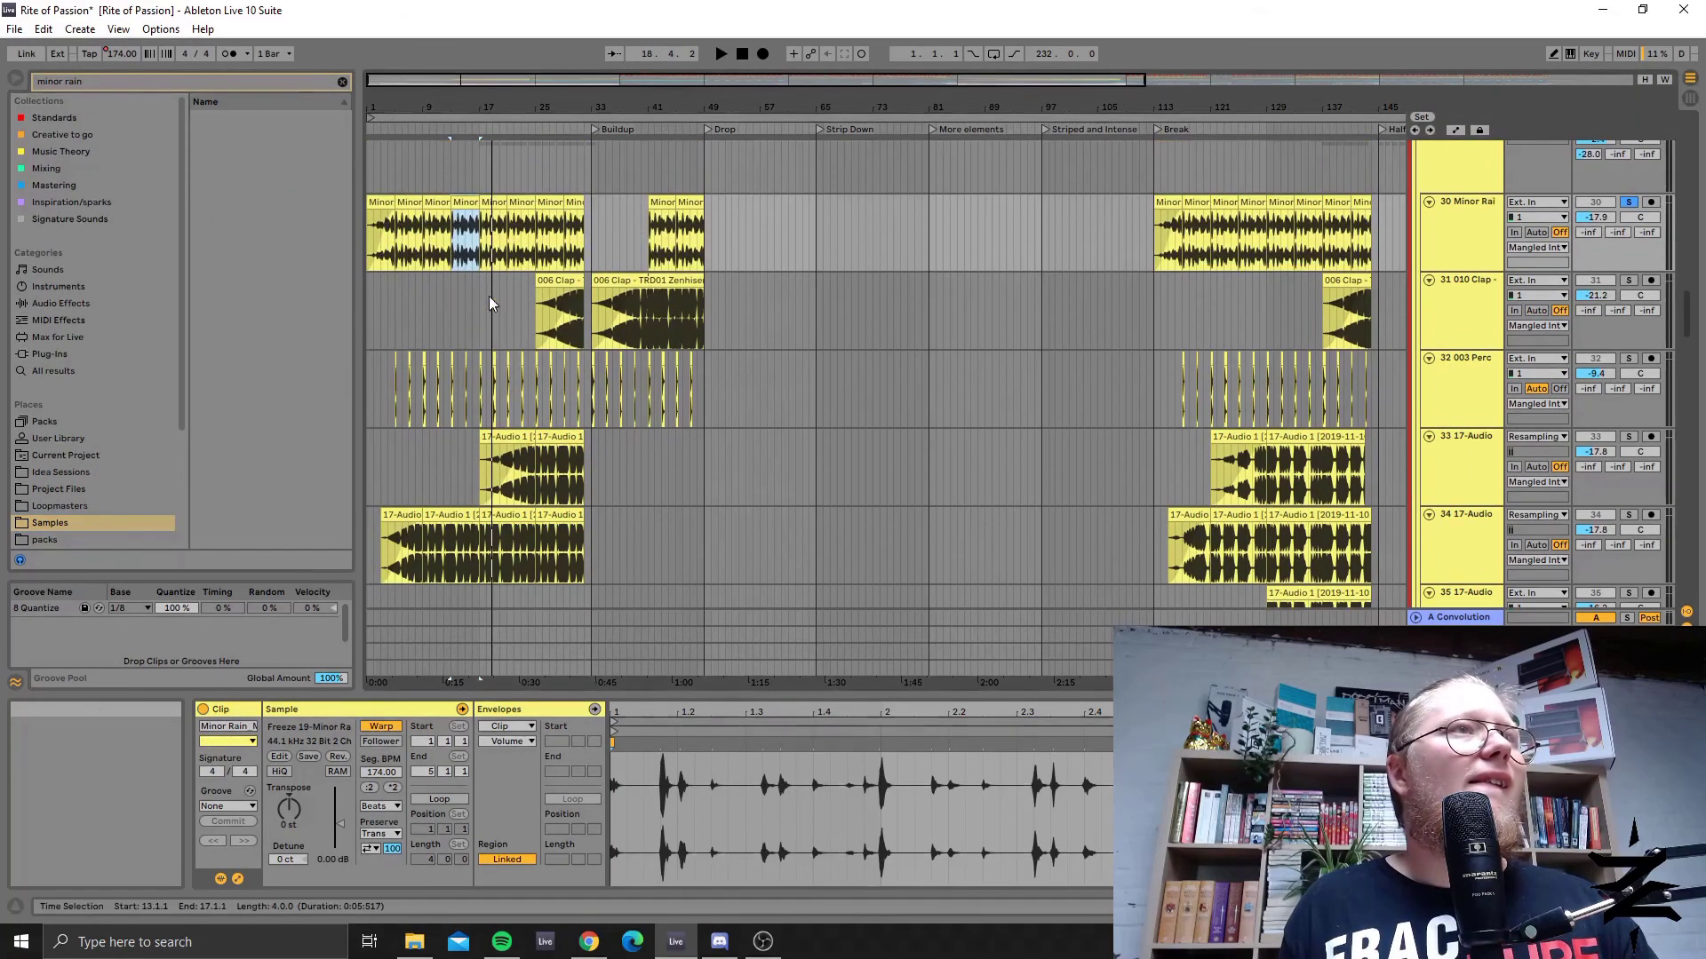
{"action": "scroll", "coordinate": [83, 449], "scroll_direction": "down", "scroll_amount": 3}
{"action": "left_click", "coordinate": [88, 432]}
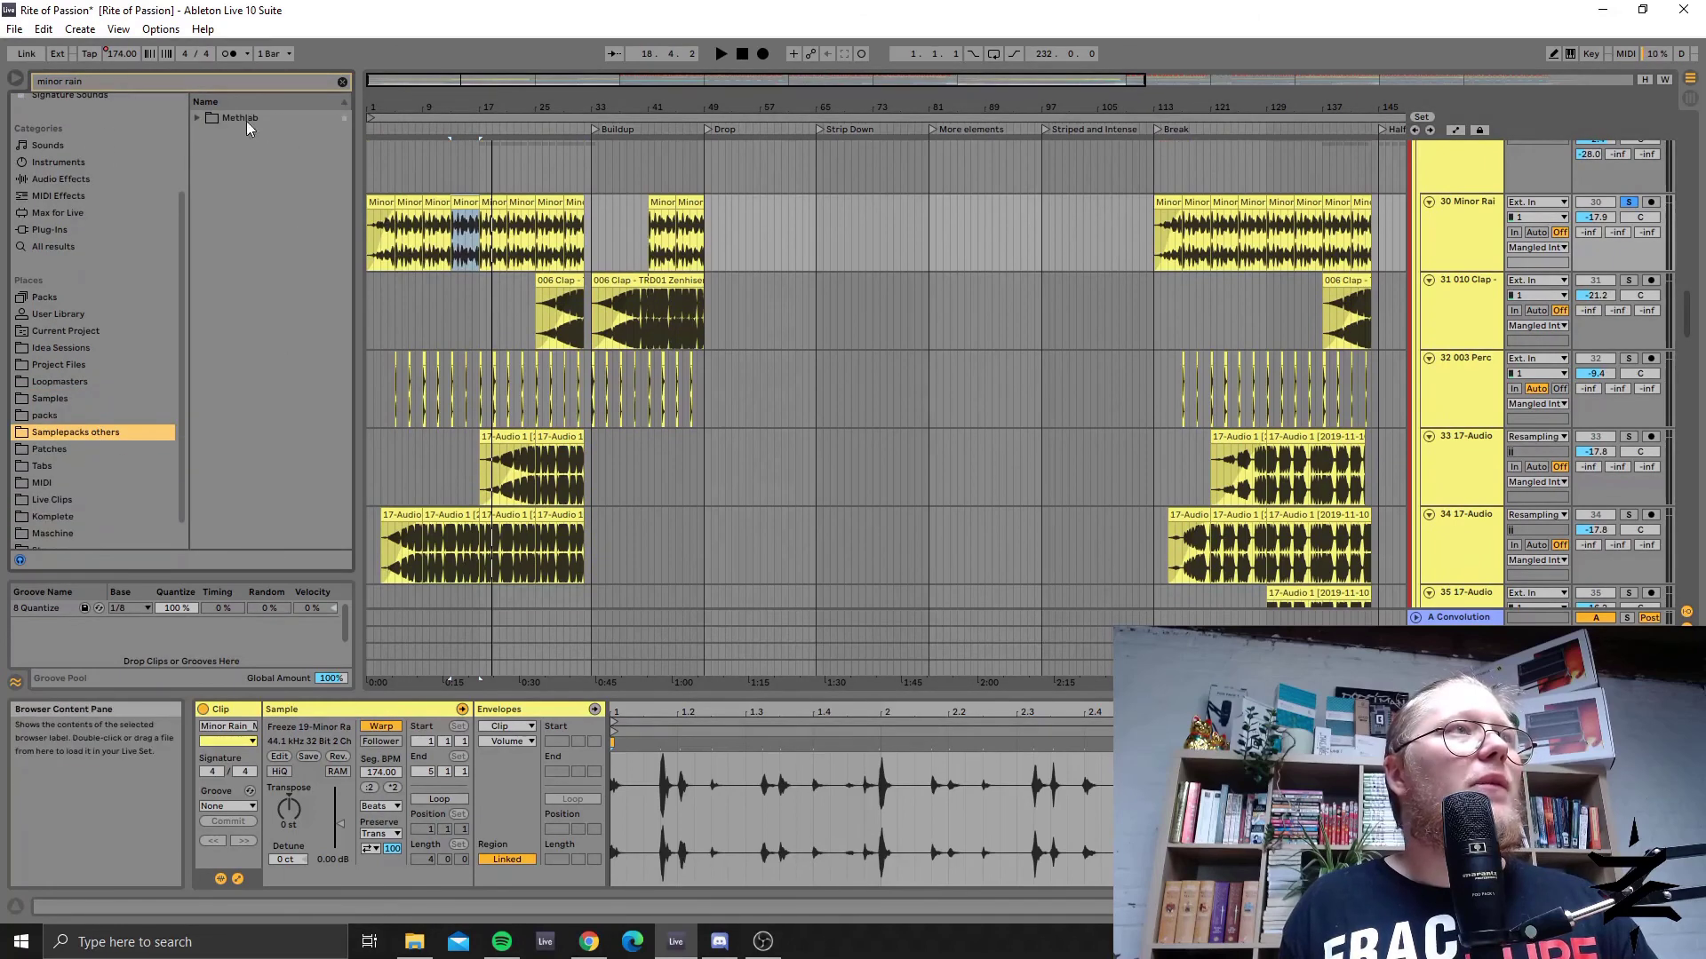
Expand the Methlab and Methlab - Breaks n Pads folders, preview Minor Rain_MethLab_Break_01.wav, and widen the browser to show full file names.
{"action": "left_click", "coordinate": [196, 117]}
{"action": "left_click", "coordinate": [211, 136]}
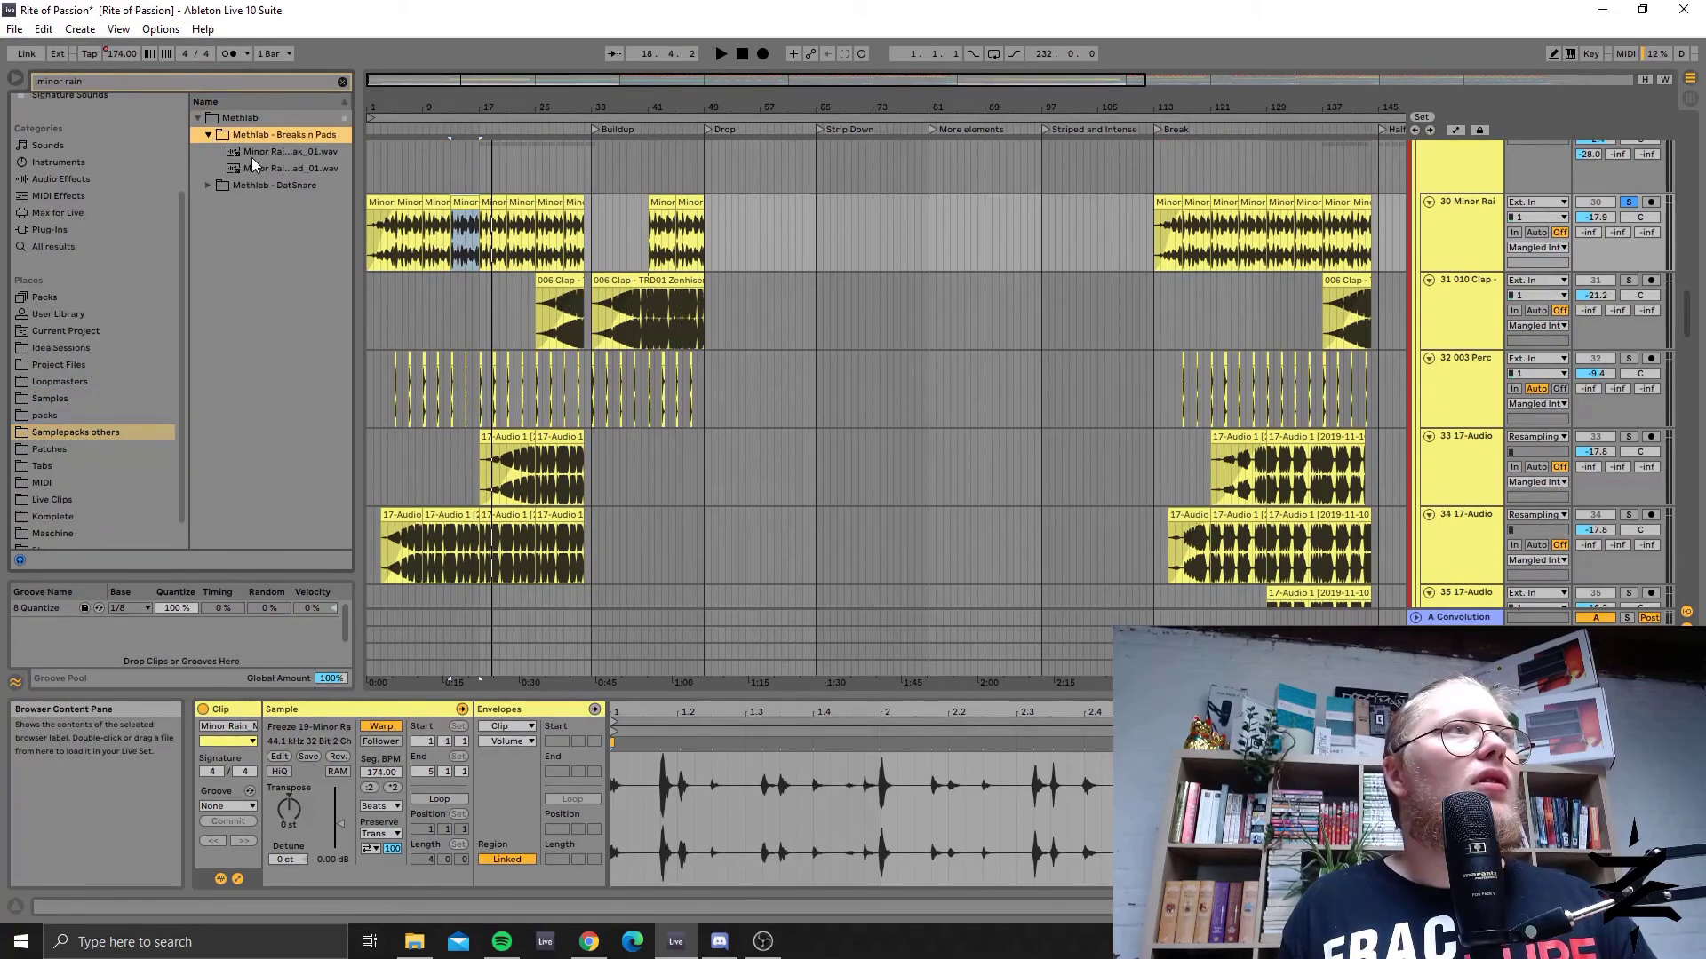
{"action": "left_click", "coordinate": [253, 156]}
{"action": "left_click_drag", "start_coordinate": [354, 195], "coordinate": [469, 199]}
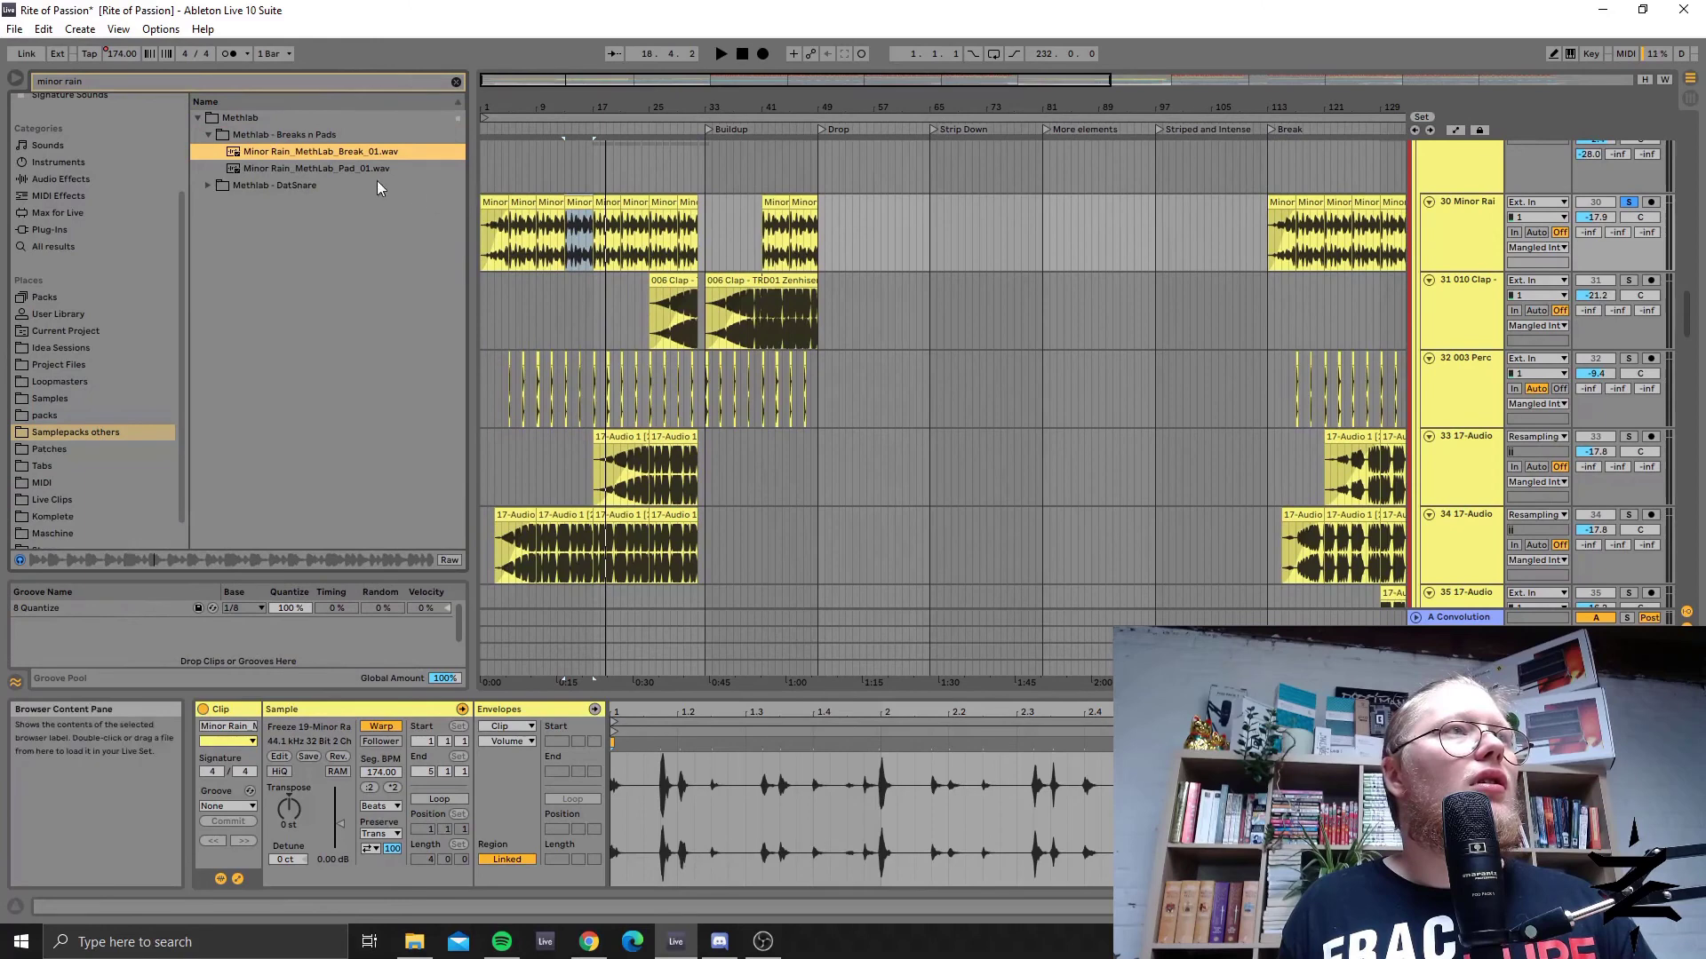
{"action": "left_click", "coordinate": [242, 119]}
Examine the Minor Rain break clips on track 30 up close and select the one starting at bar 13.
{"action": "left_click", "coordinate": [571, 253]}
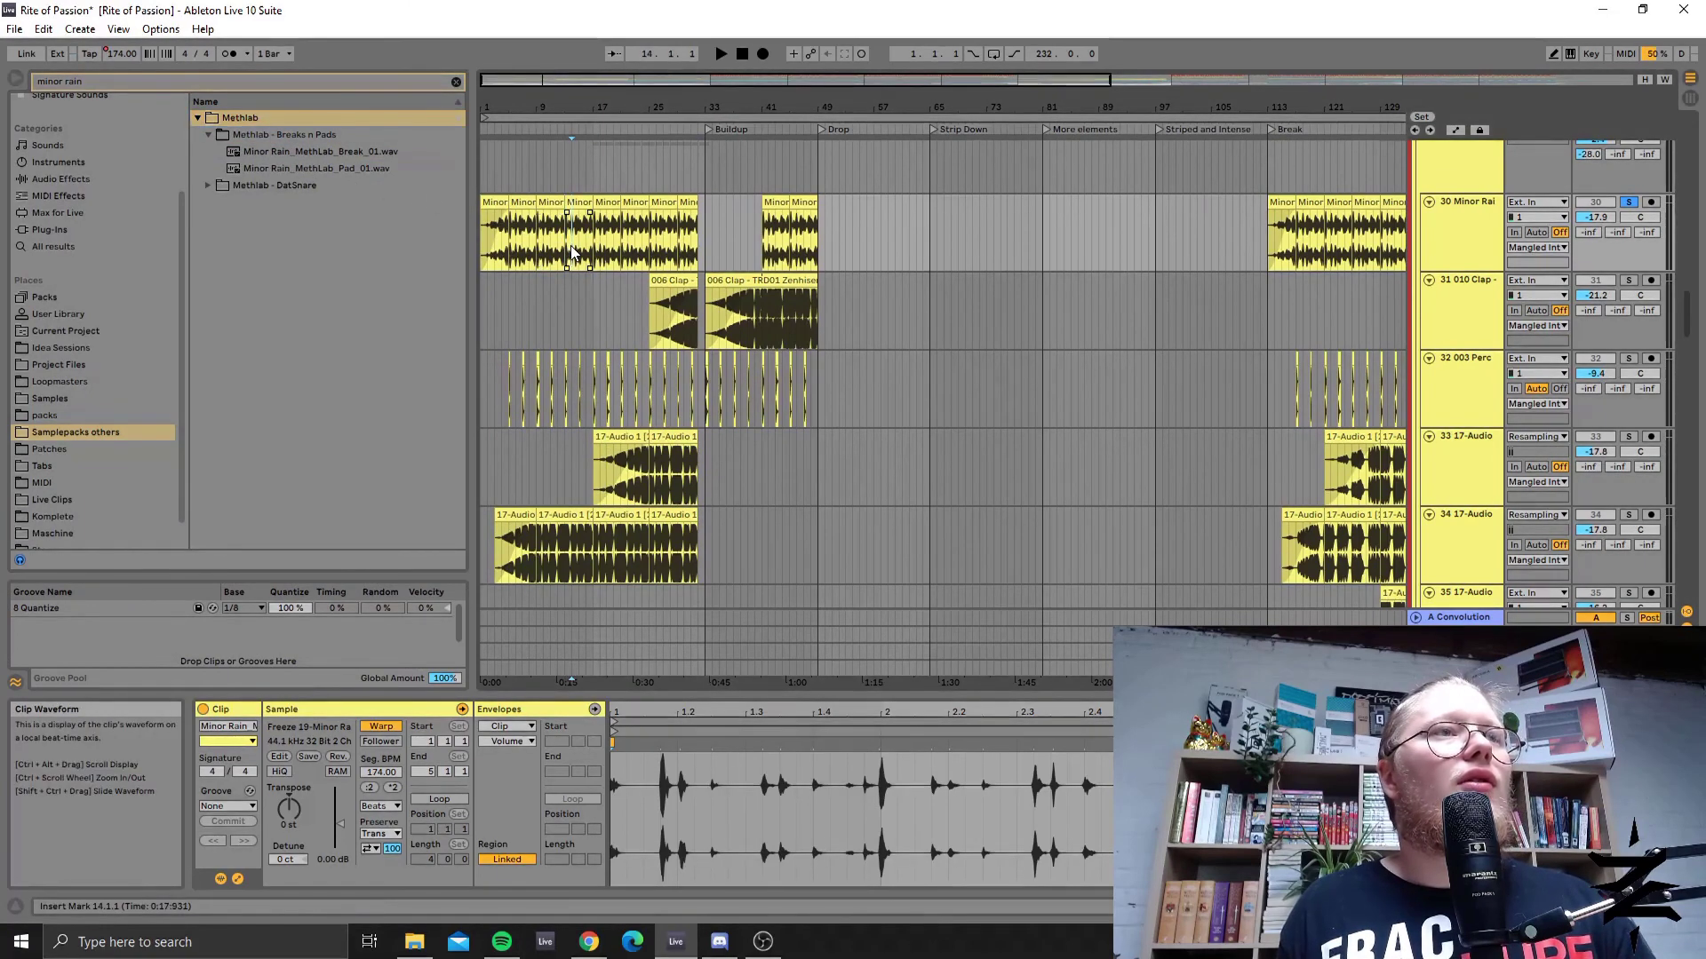
{"action": "scroll", "coordinate": [572, 253], "scroll_direction": "down", "scroll_amount": 3}
{"action": "scroll", "coordinate": [587, 266], "scroll_direction": "up", "scroll_amount": 2}
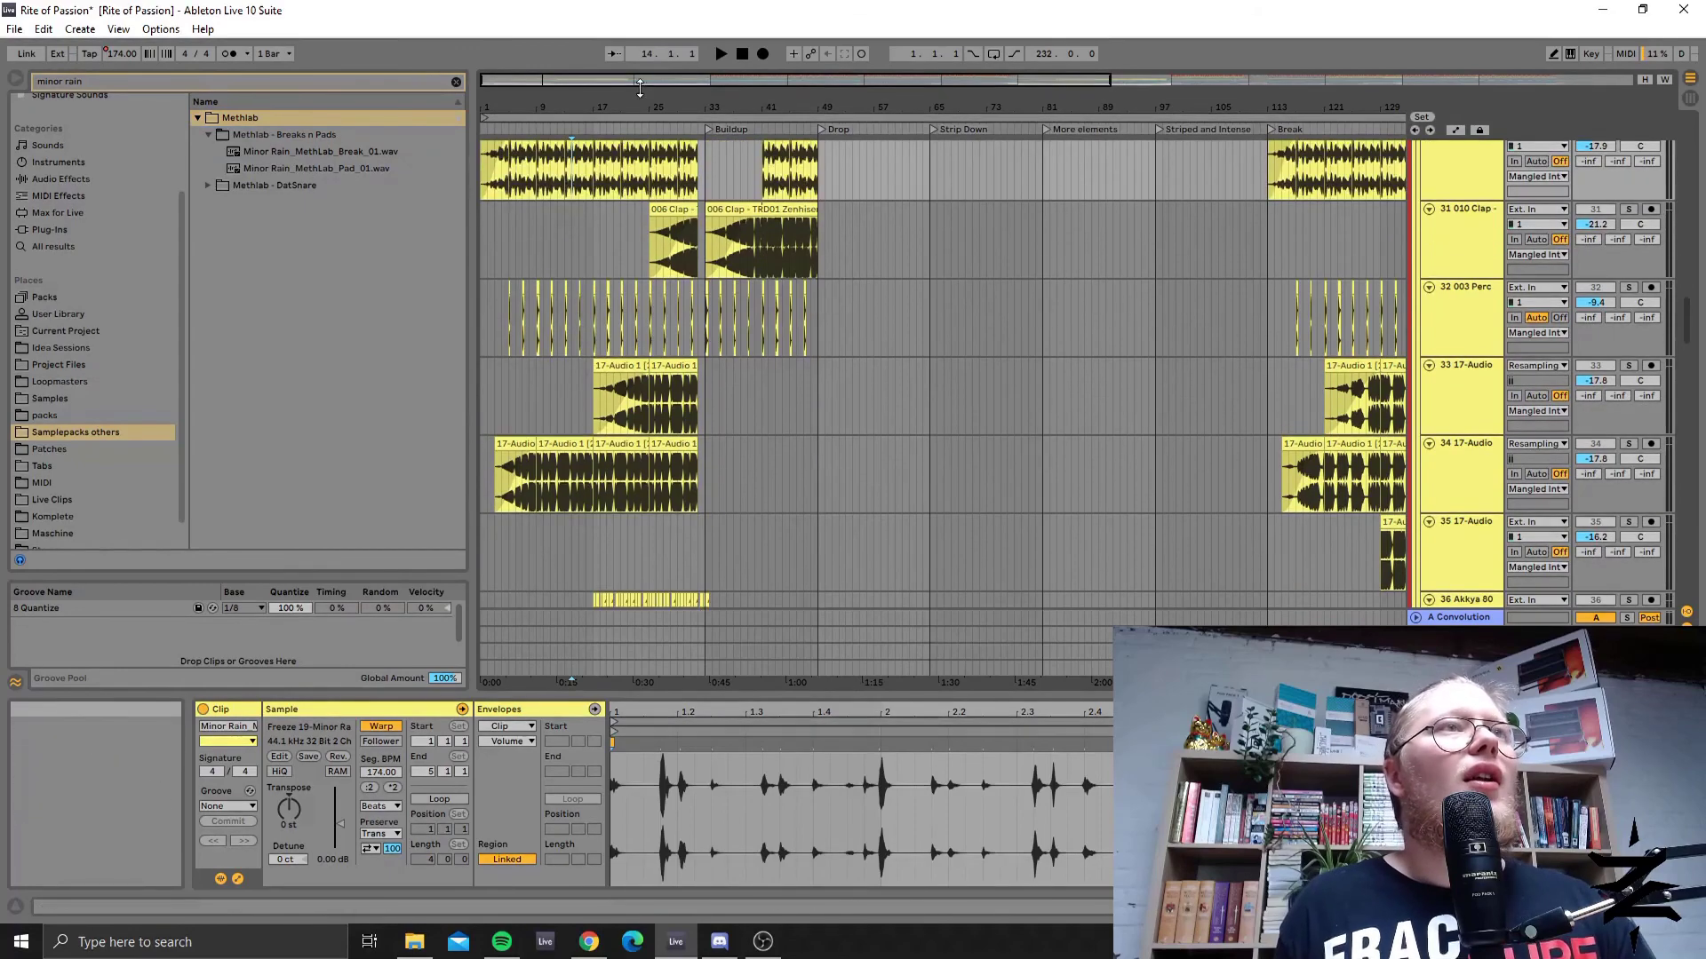
{"action": "left_click_drag", "start_coordinate": [639, 86], "coordinate": [655, 240]}
{"action": "scroll", "coordinate": [596, 252], "scroll_direction": "up", "scroll_amount": 2}
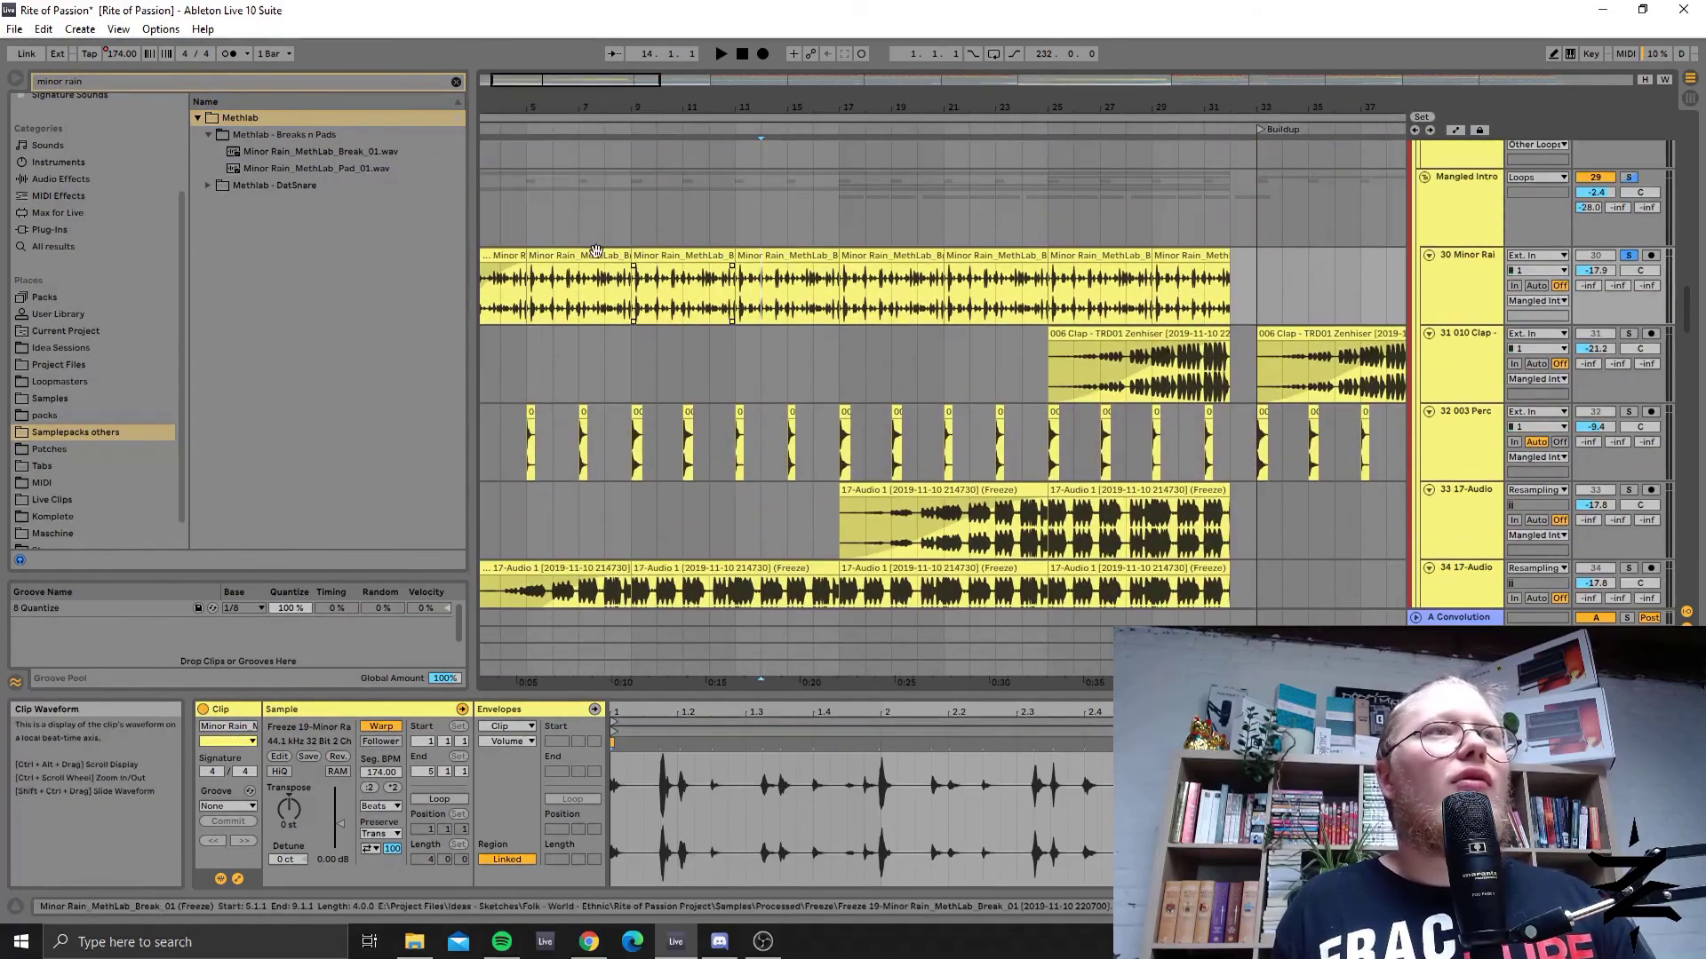
{"action": "scroll", "coordinate": [685, 267], "scroll_direction": "down", "scroll_amount": 1}
{"action": "left_click", "coordinate": [769, 255]}
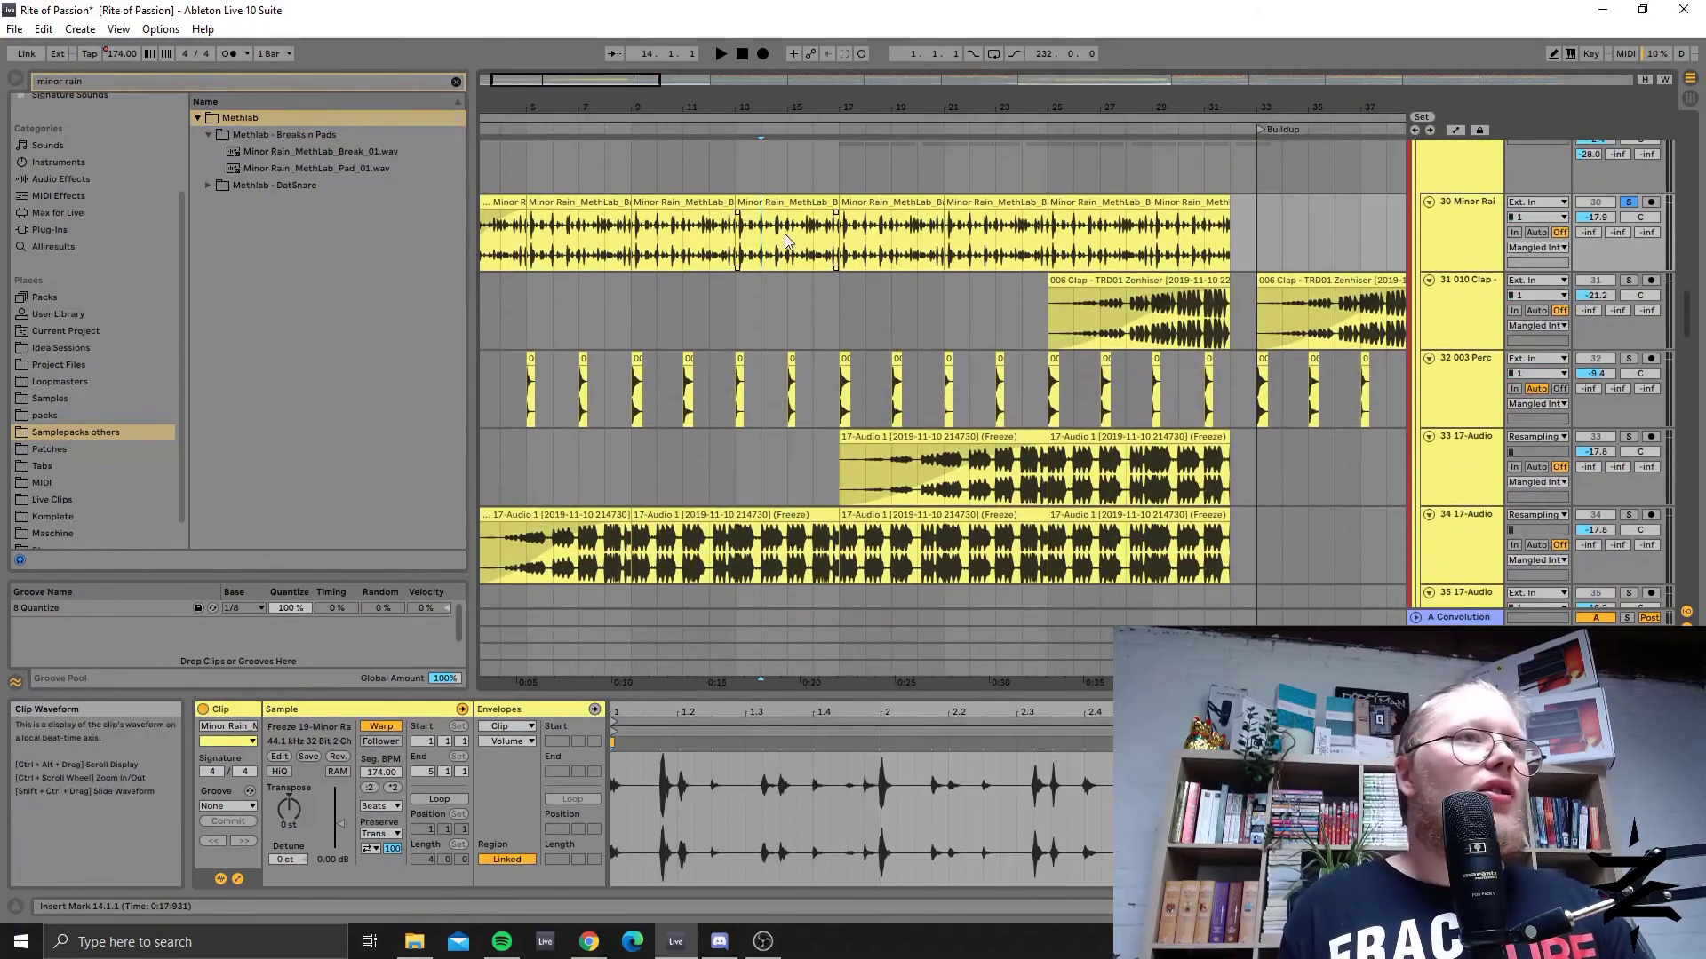
Solo track 34 17-Audio and play it from bar 11.
{"action": "scroll", "coordinate": [785, 241], "scroll_direction": "down", "scroll_amount": 1}
{"action": "left_click", "coordinate": [683, 529]}
{"action": "left_click", "coordinate": [1629, 480]}
{"action": "key", "text": "space"}
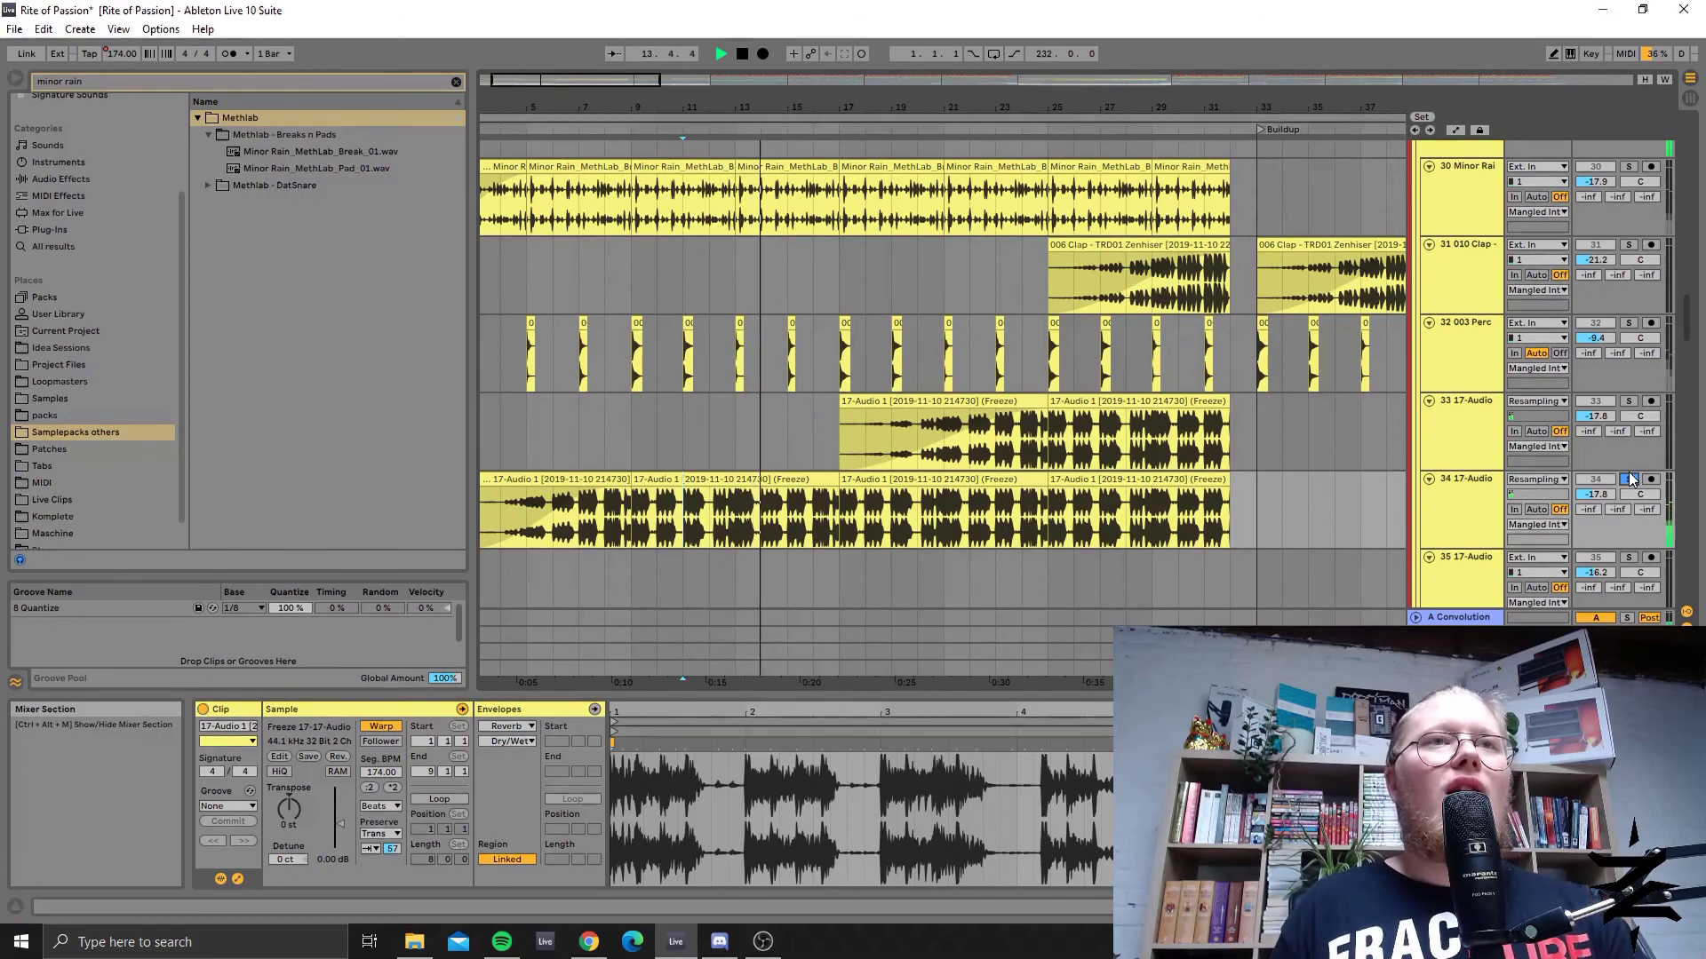
Show the device chain of track 39 Minor Rain and review Corpus's resonance types, keeping Membrane.
{"action": "scroll", "coordinate": [1203, 345], "scroll_direction": "down", "scroll_amount": 8}
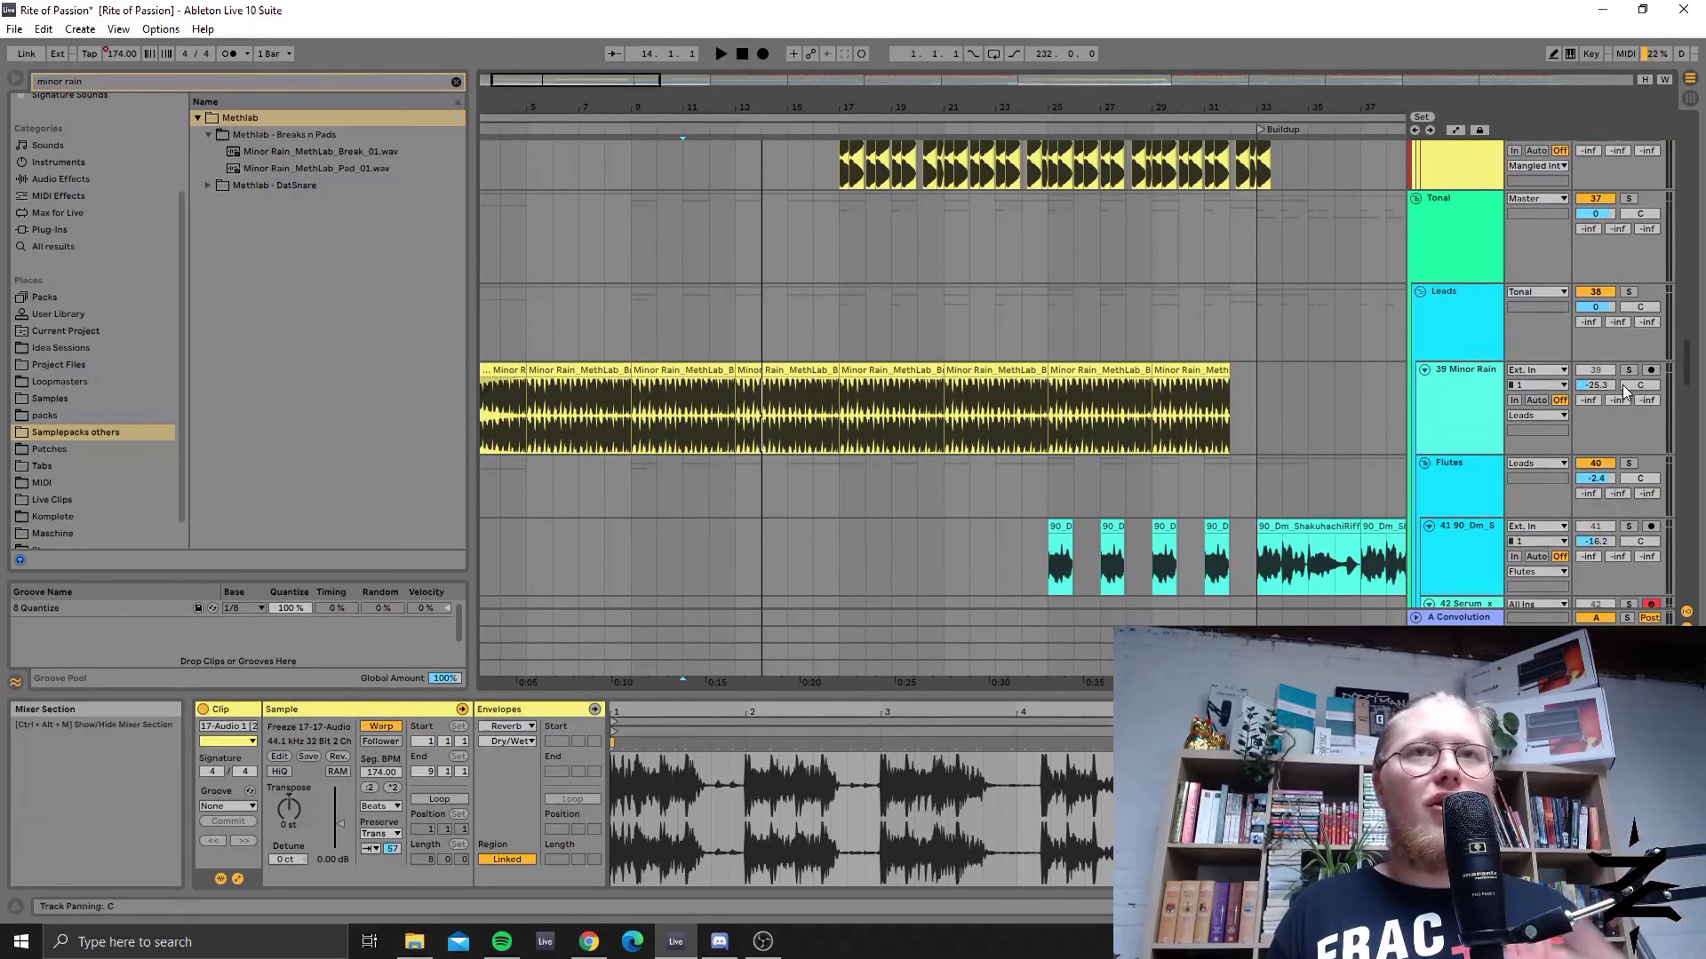
{"action": "left_click", "coordinate": [1450, 407]}
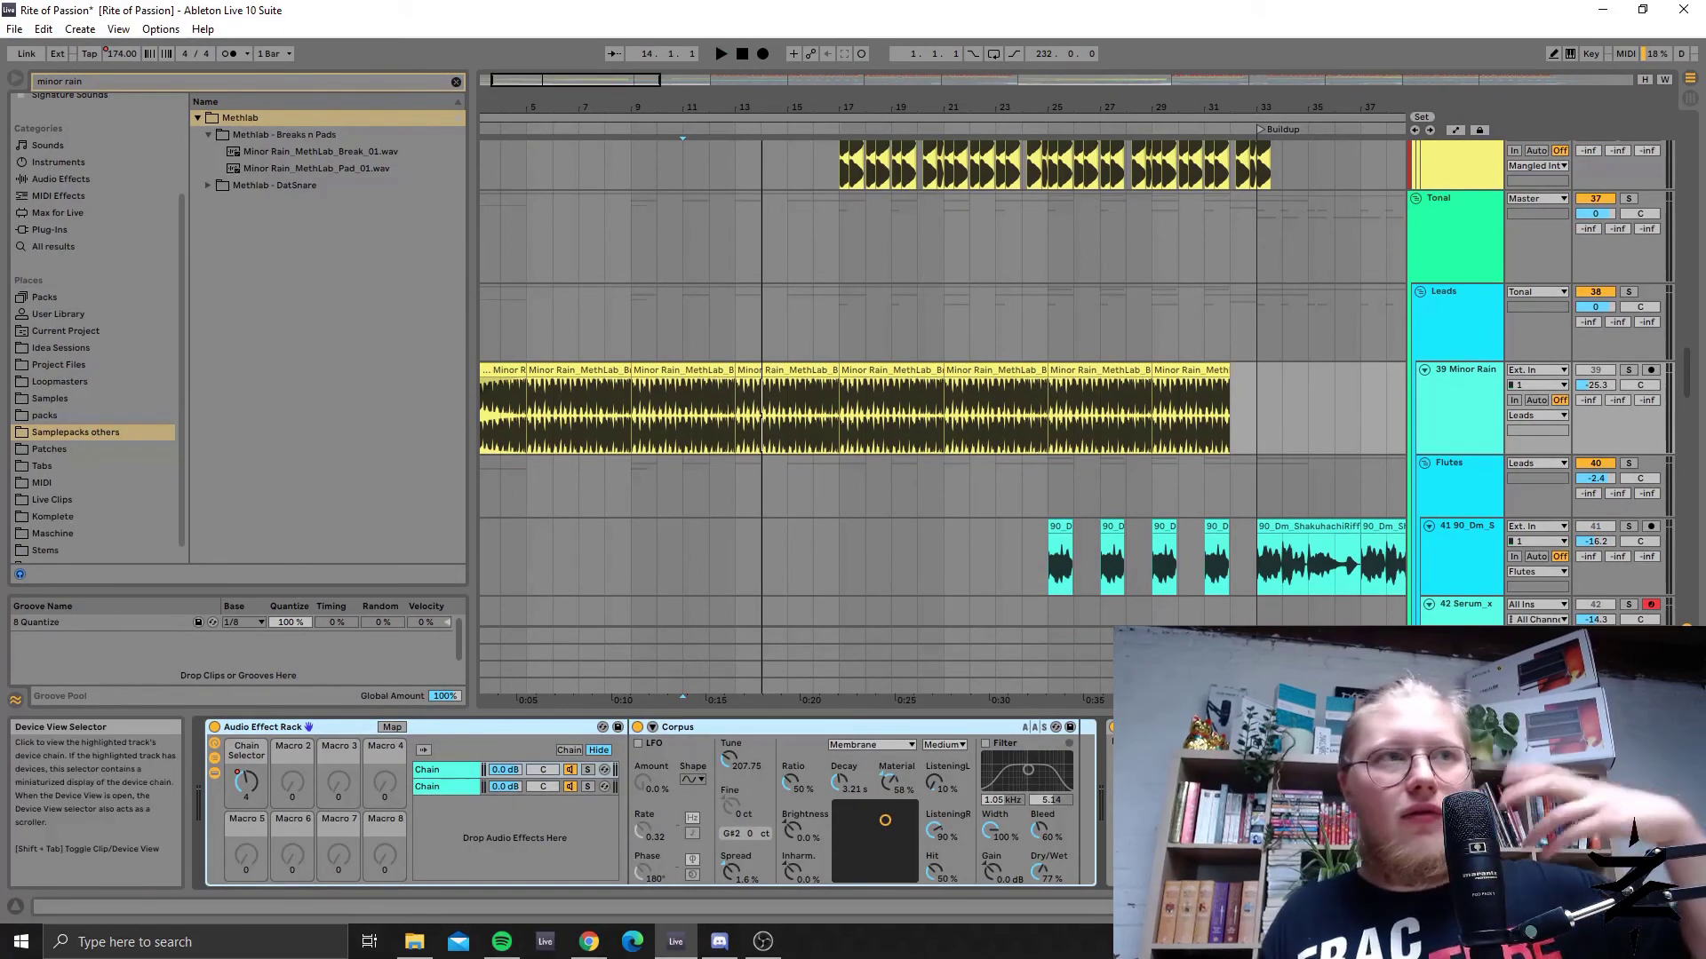
{"action": "left_click", "coordinate": [765, 734]}
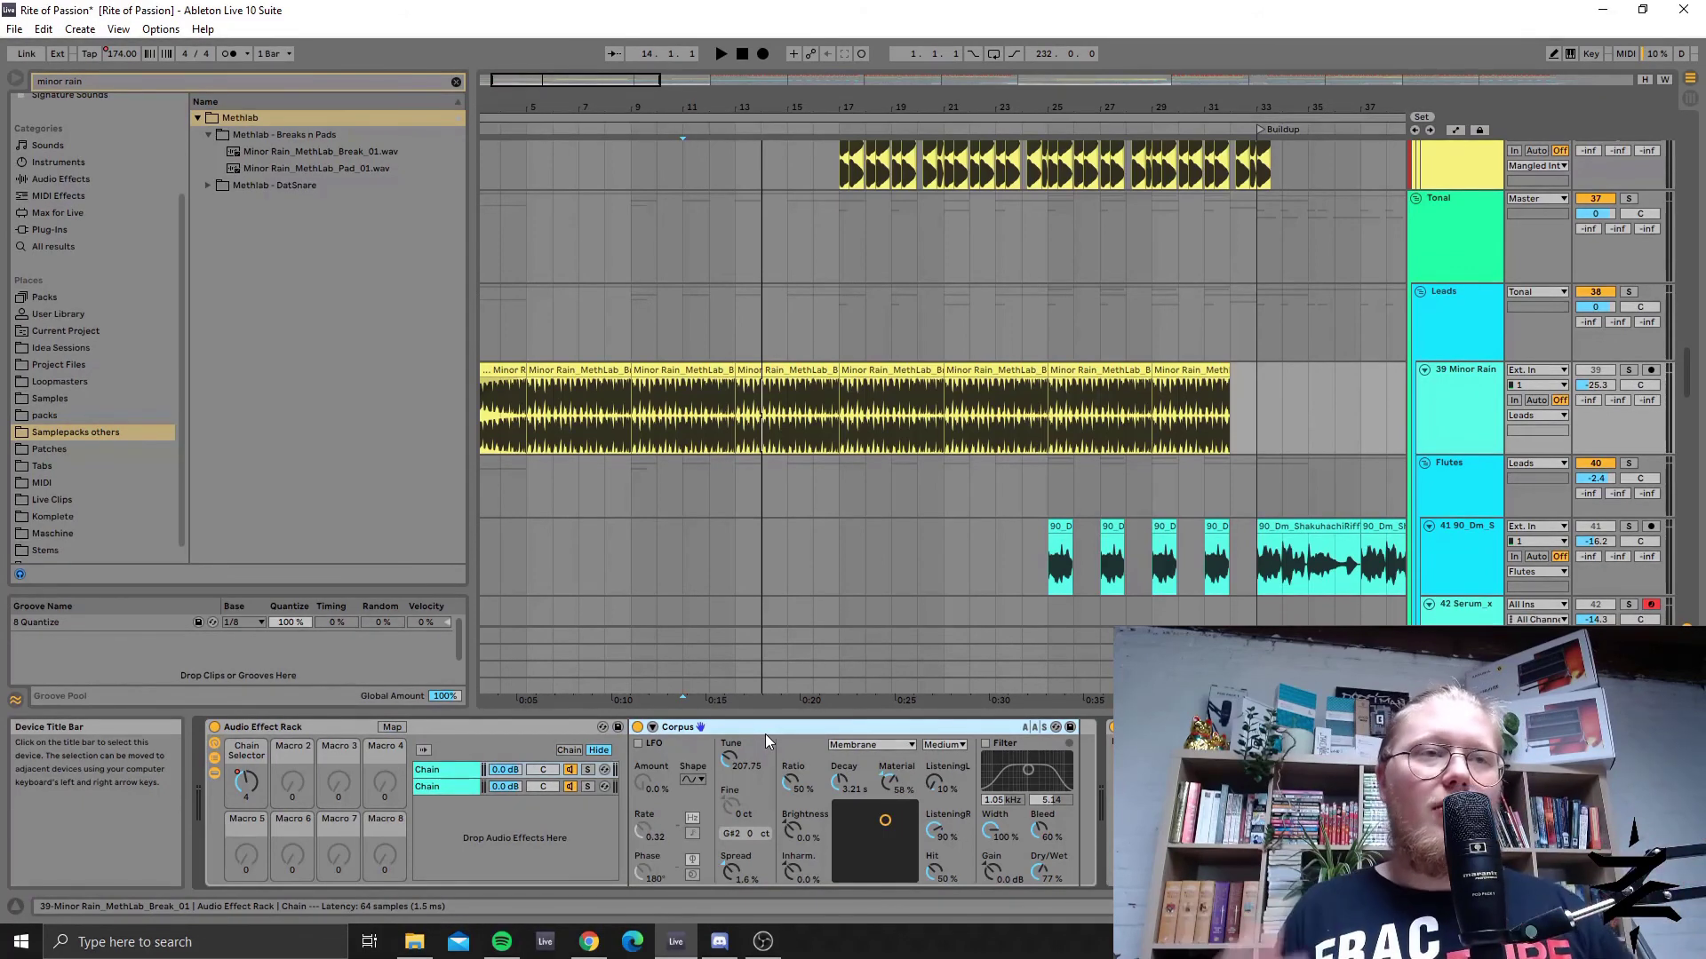
{"action": "left_click", "coordinate": [891, 747]}
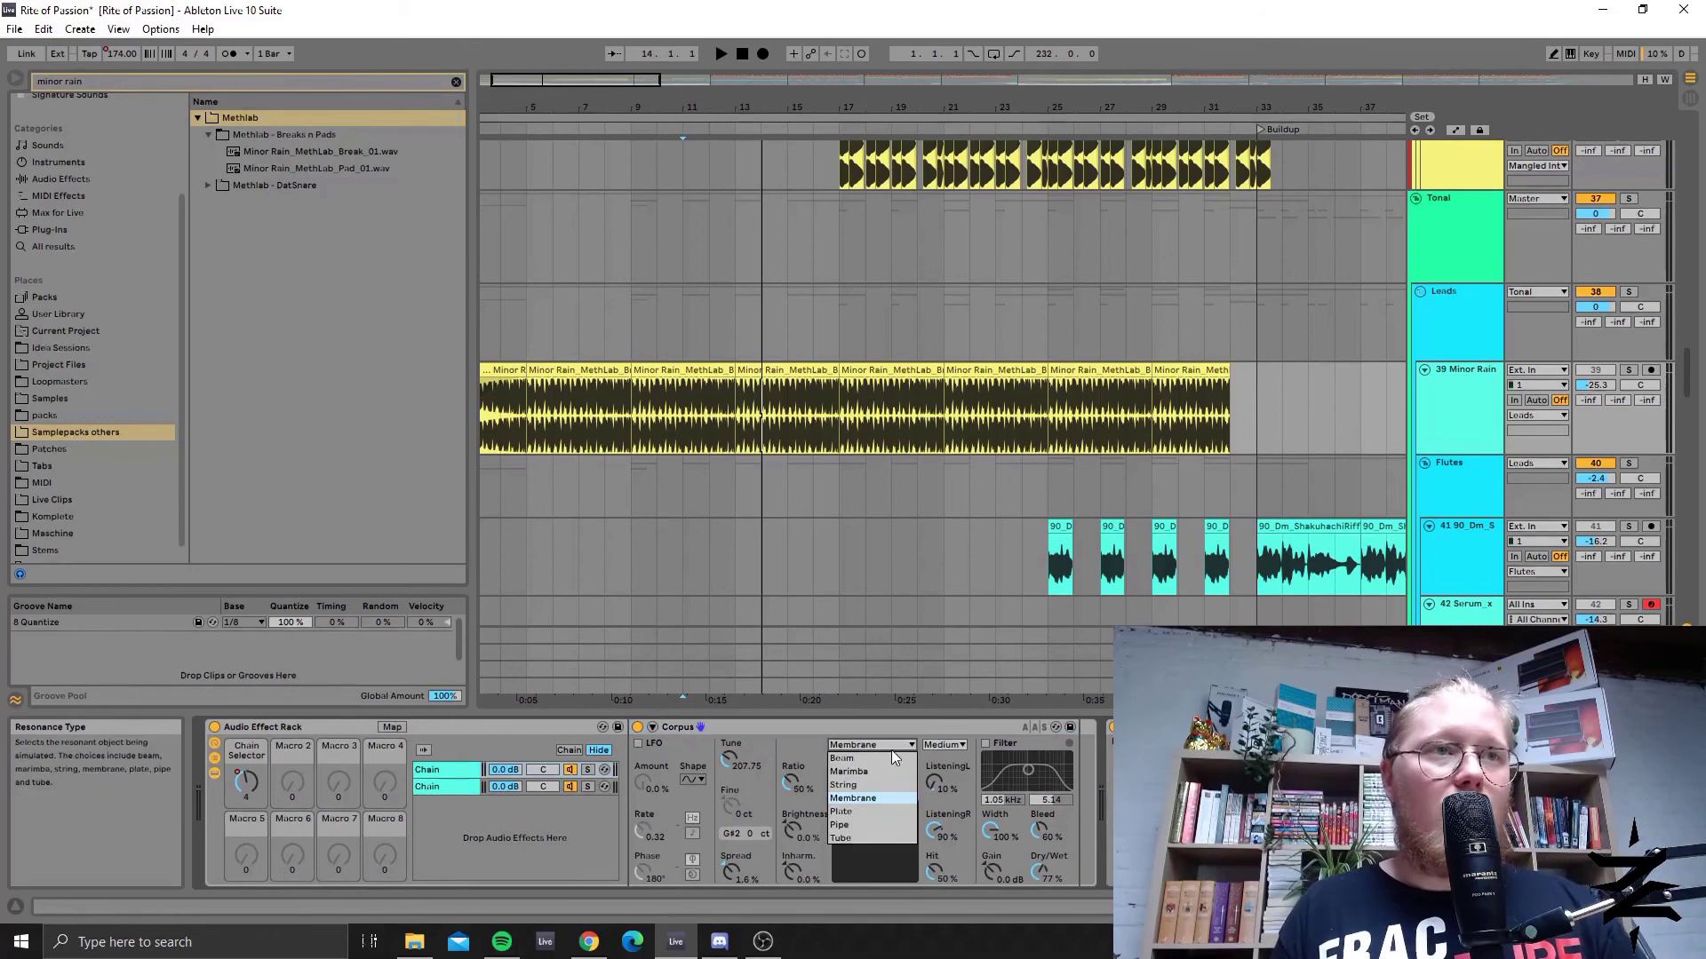
{"action": "left_click", "coordinate": [864, 795]}
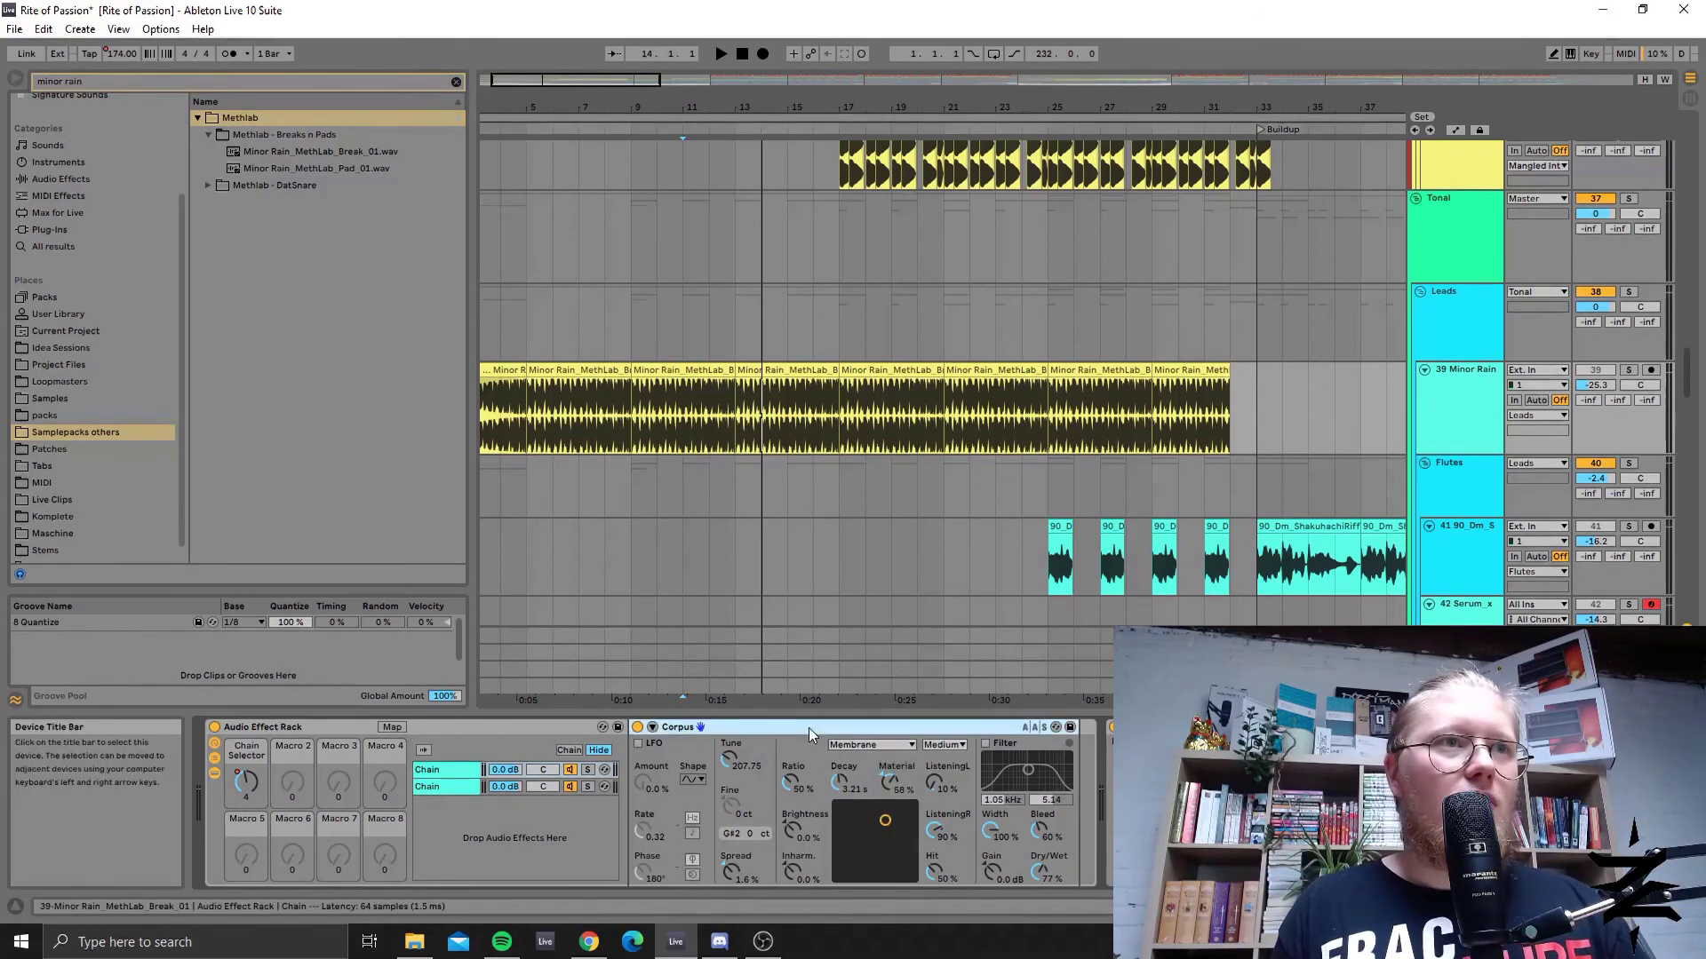
{"action": "left_click", "coordinate": [851, 746]}
{"action": "left_click", "coordinate": [860, 798]}
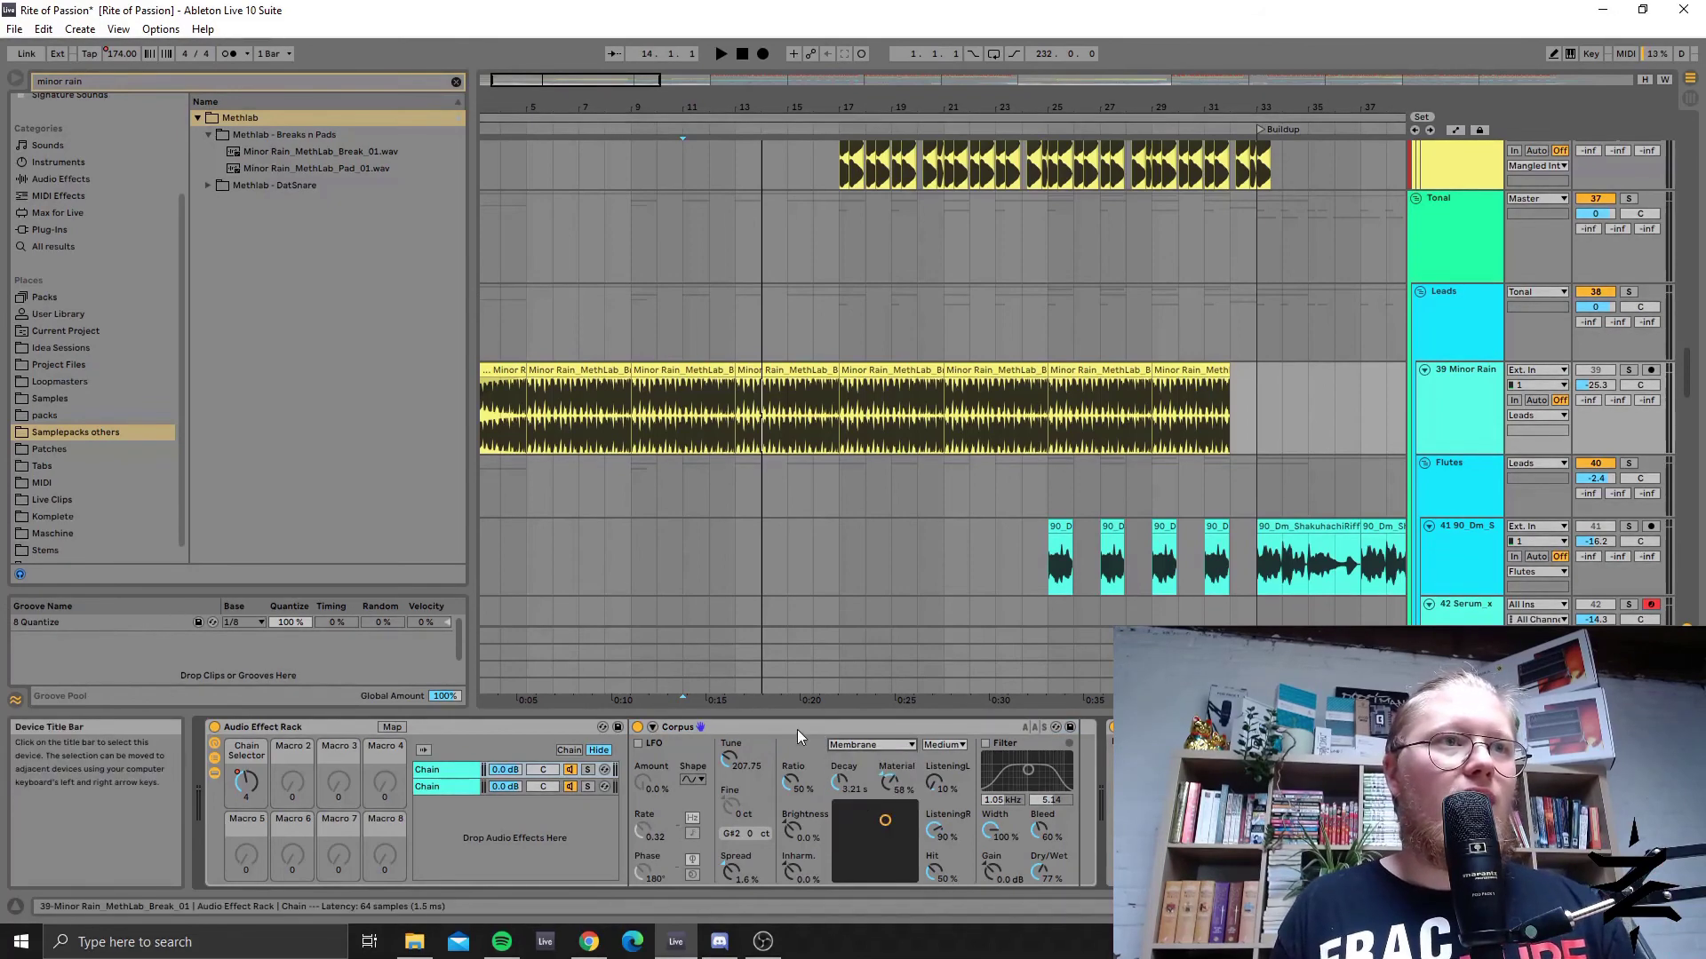
Play from bar 7 with track 39 Minor Rain soloed, and clear the solo so all tracks play.
{"action": "left_click", "coordinate": [579, 413]}
{"action": "key", "text": "space"}
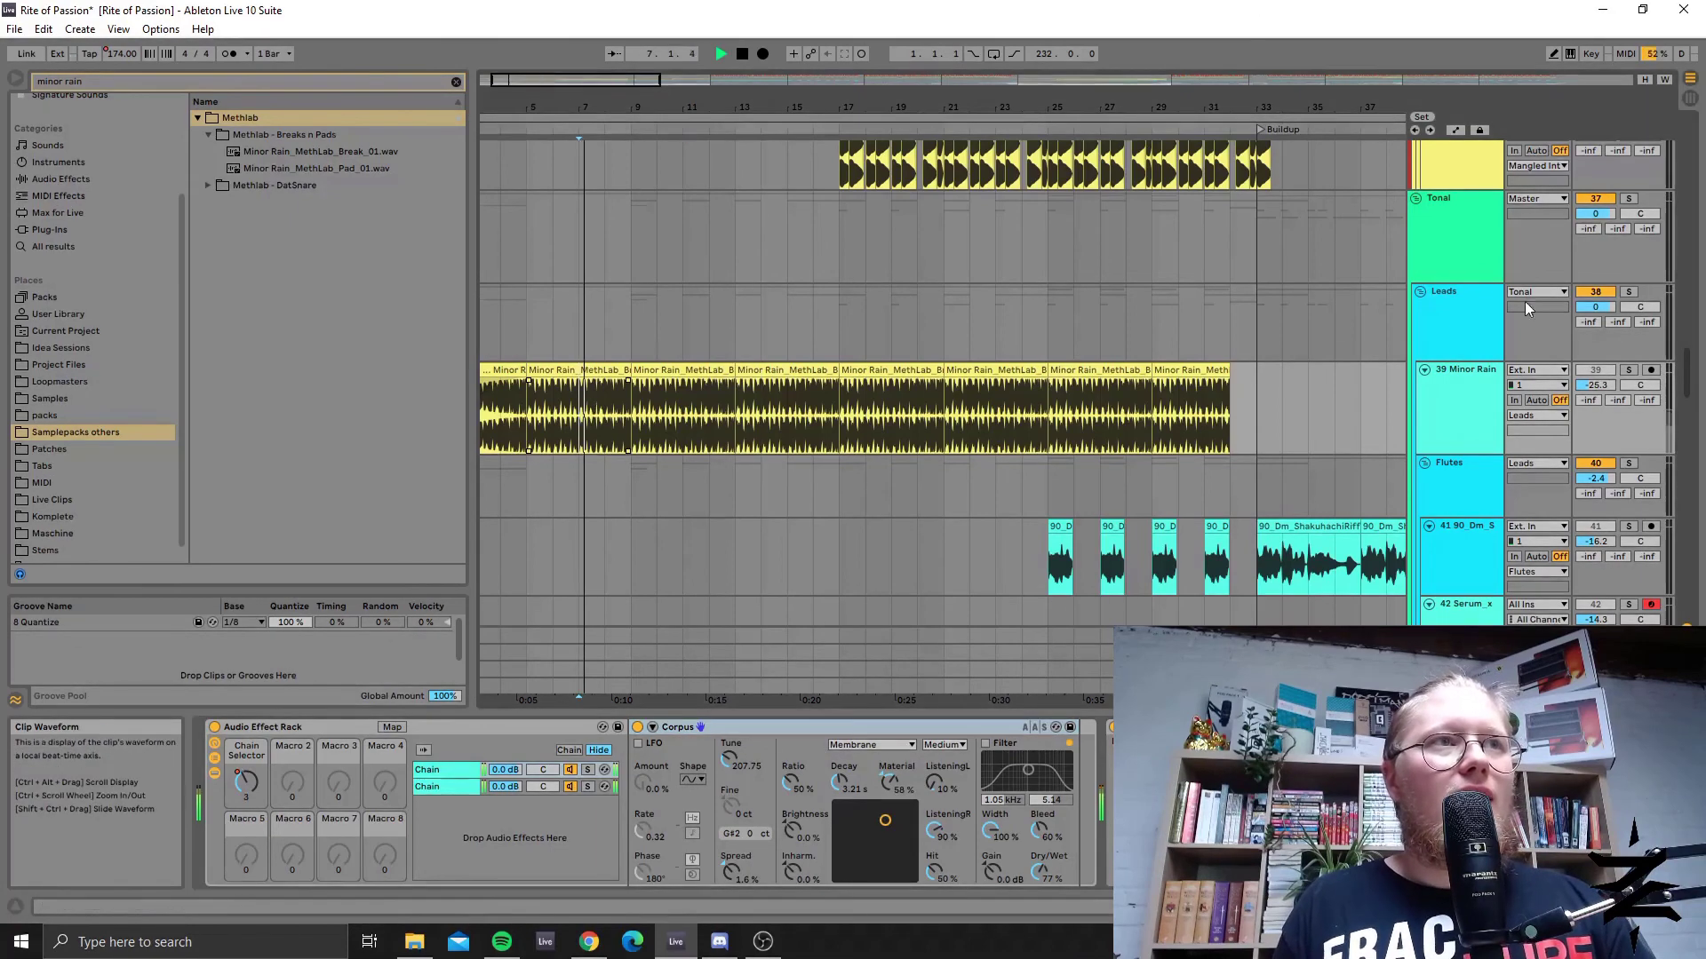
{"action": "left_click", "coordinate": [1630, 370]}
{"action": "left_click", "coordinate": [1631, 370]}
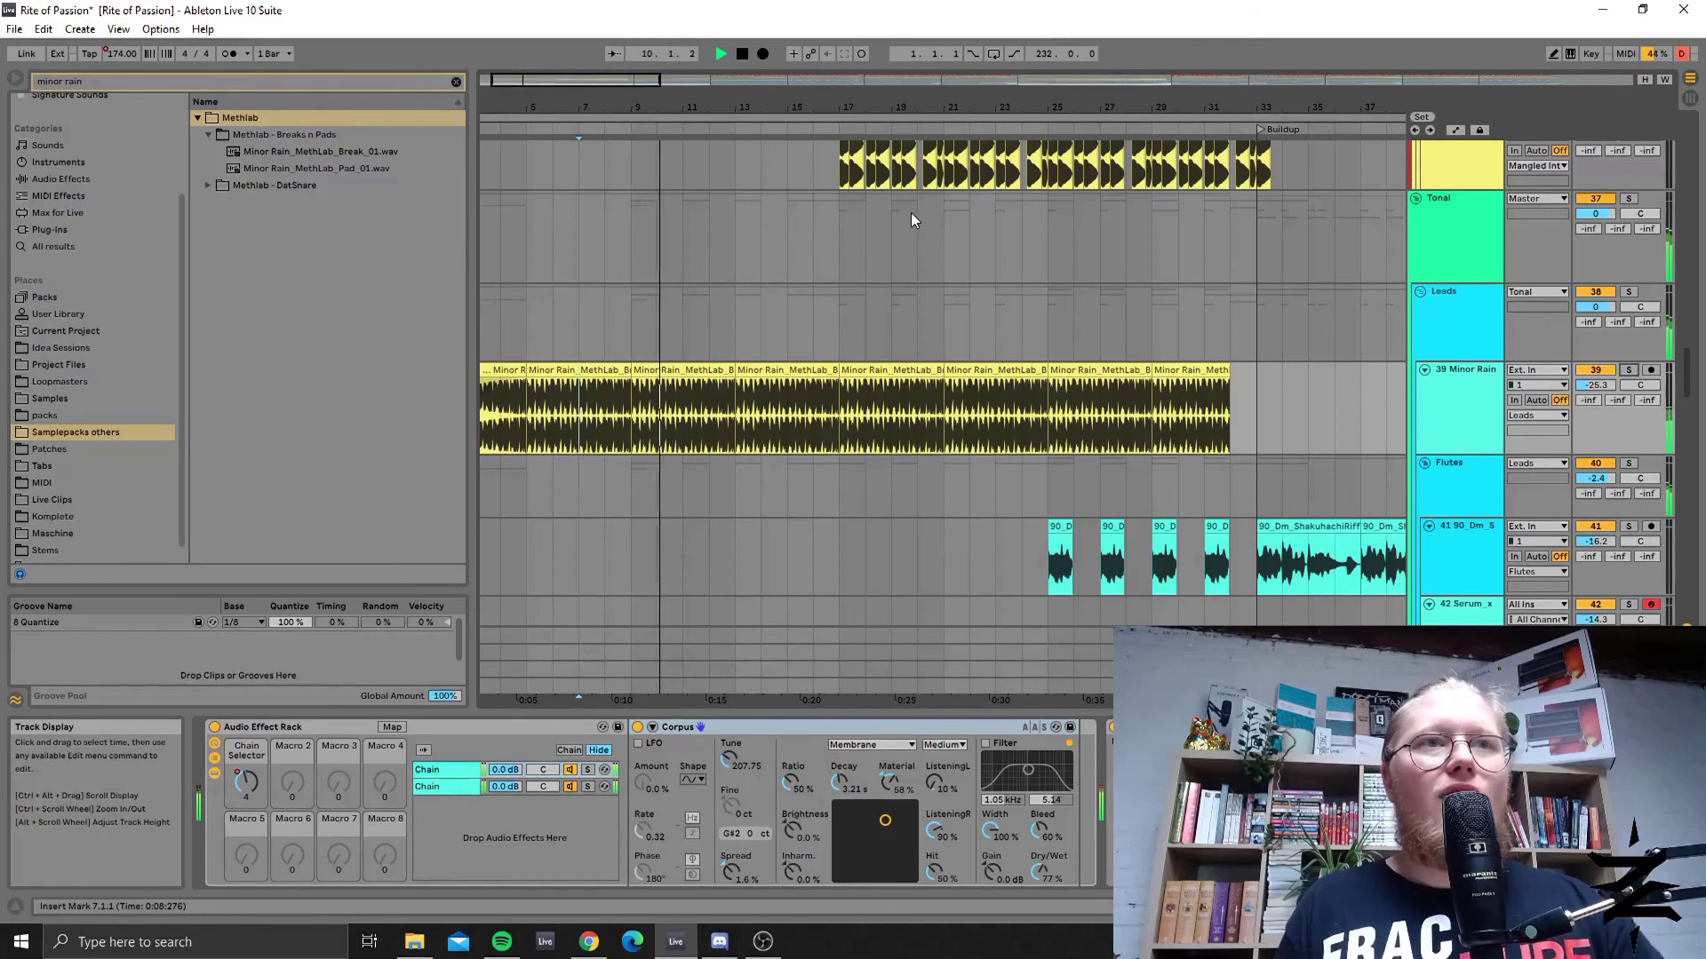
Examine the Mangled Intro loops, Leads and Flutes tracks while the arrangement plays.
{"action": "scroll", "coordinate": [913, 223], "scroll_direction": "up", "scroll_amount": 6}
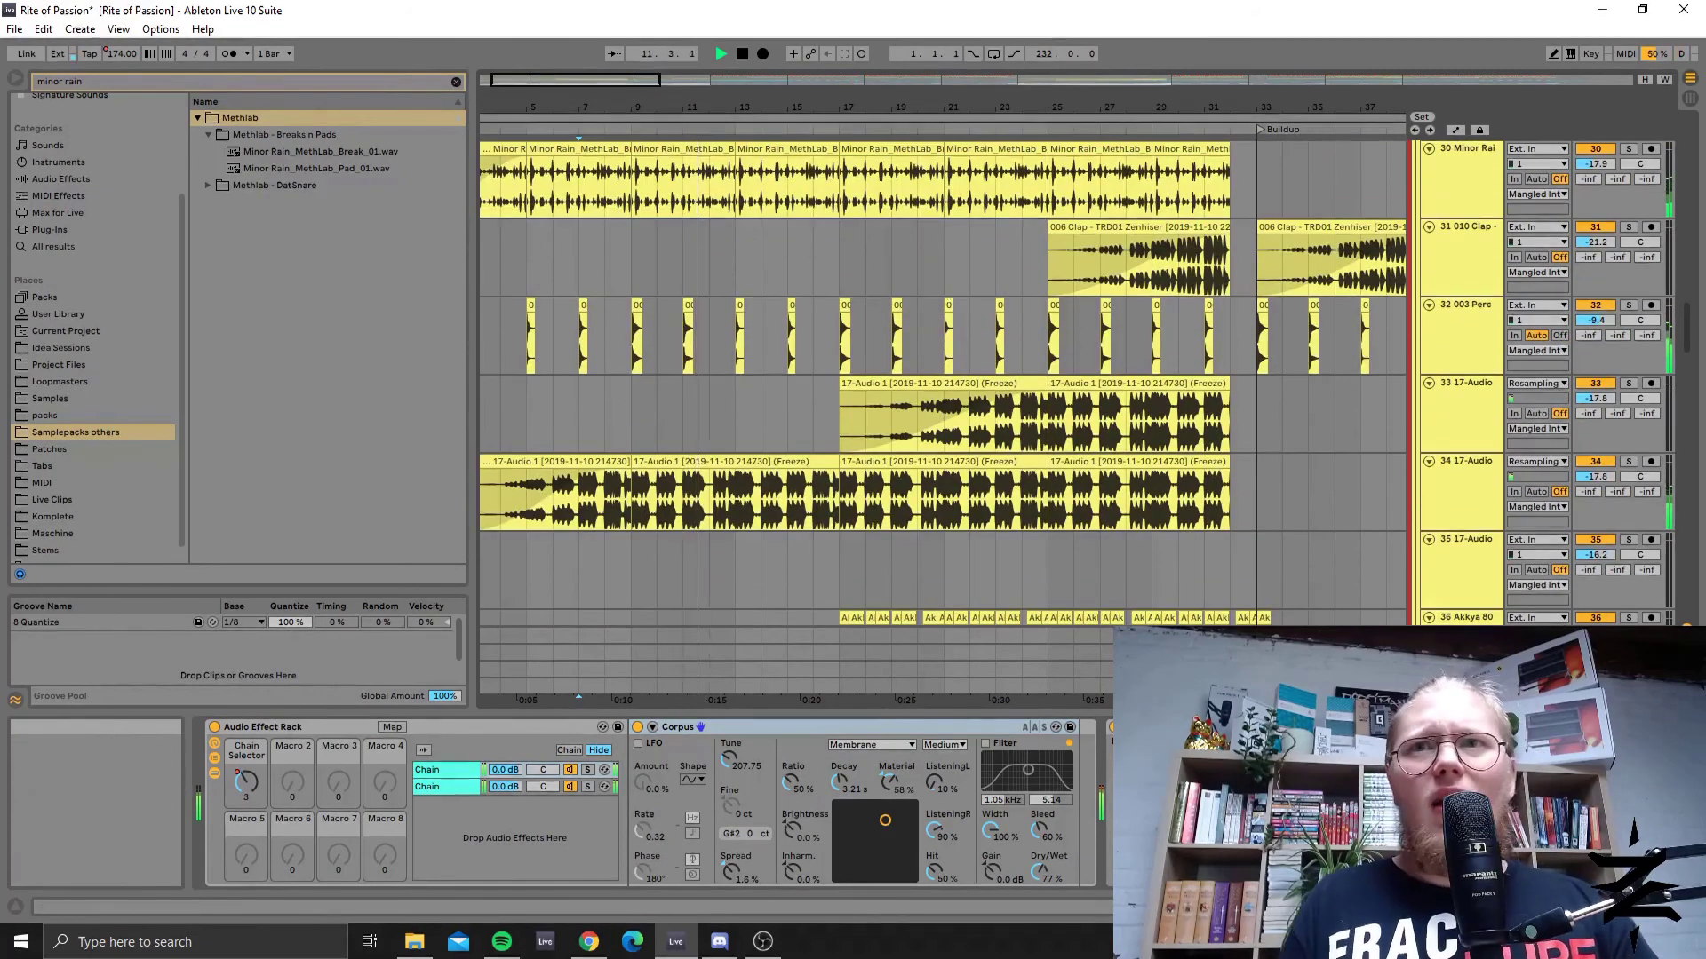
{"action": "scroll", "coordinate": [983, 497], "scroll_direction": "up", "scroll_amount": 5}
{"action": "scroll", "coordinate": [988, 497], "scroll_direction": "down", "scroll_amount": 5}
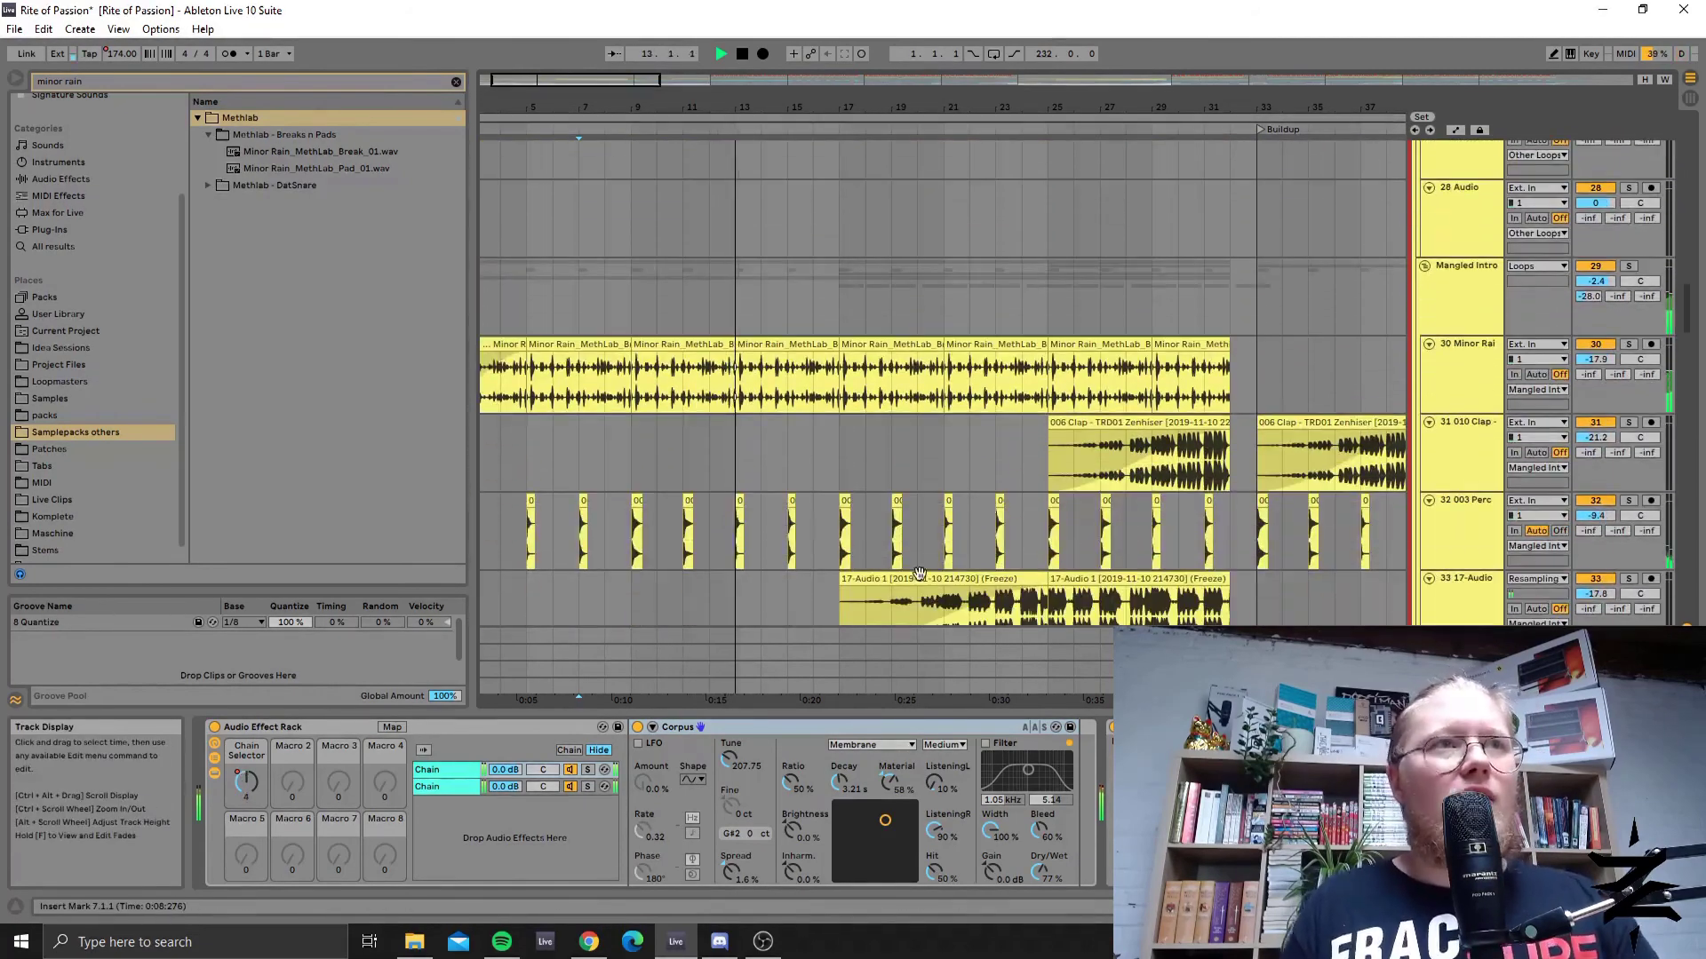
{"action": "scroll", "coordinate": [882, 502], "scroll_direction": "down", "scroll_amount": 10}
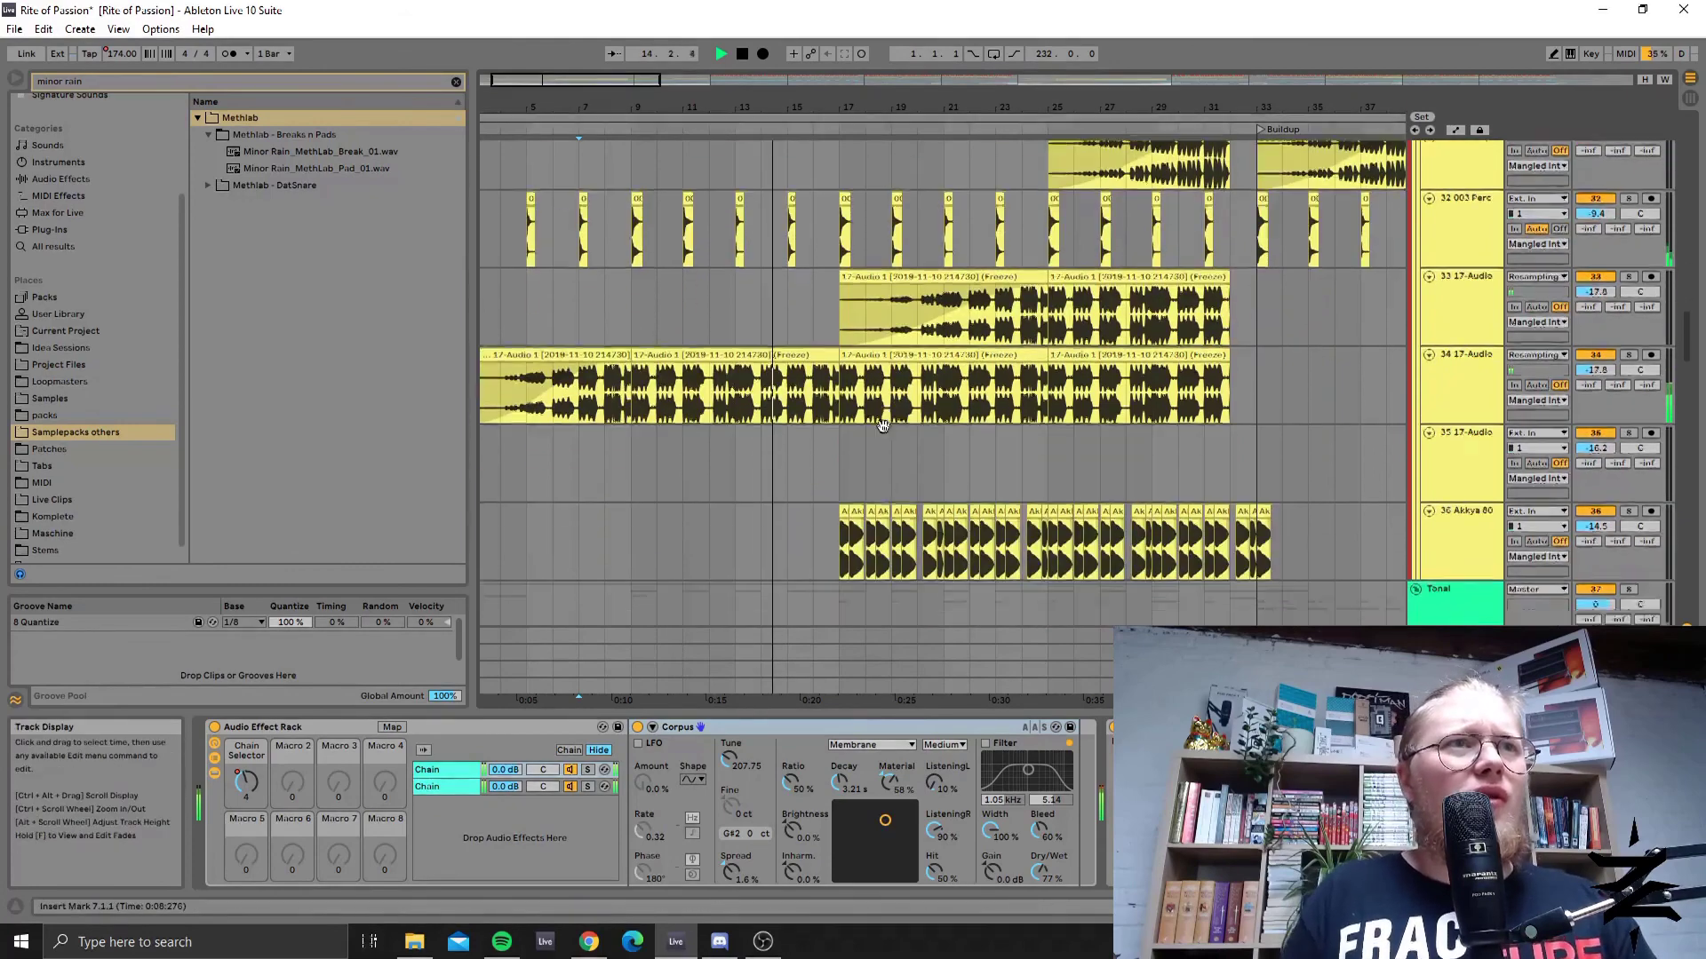
{"action": "scroll", "coordinate": [874, 471], "scroll_direction": "down", "scroll_amount": 1}
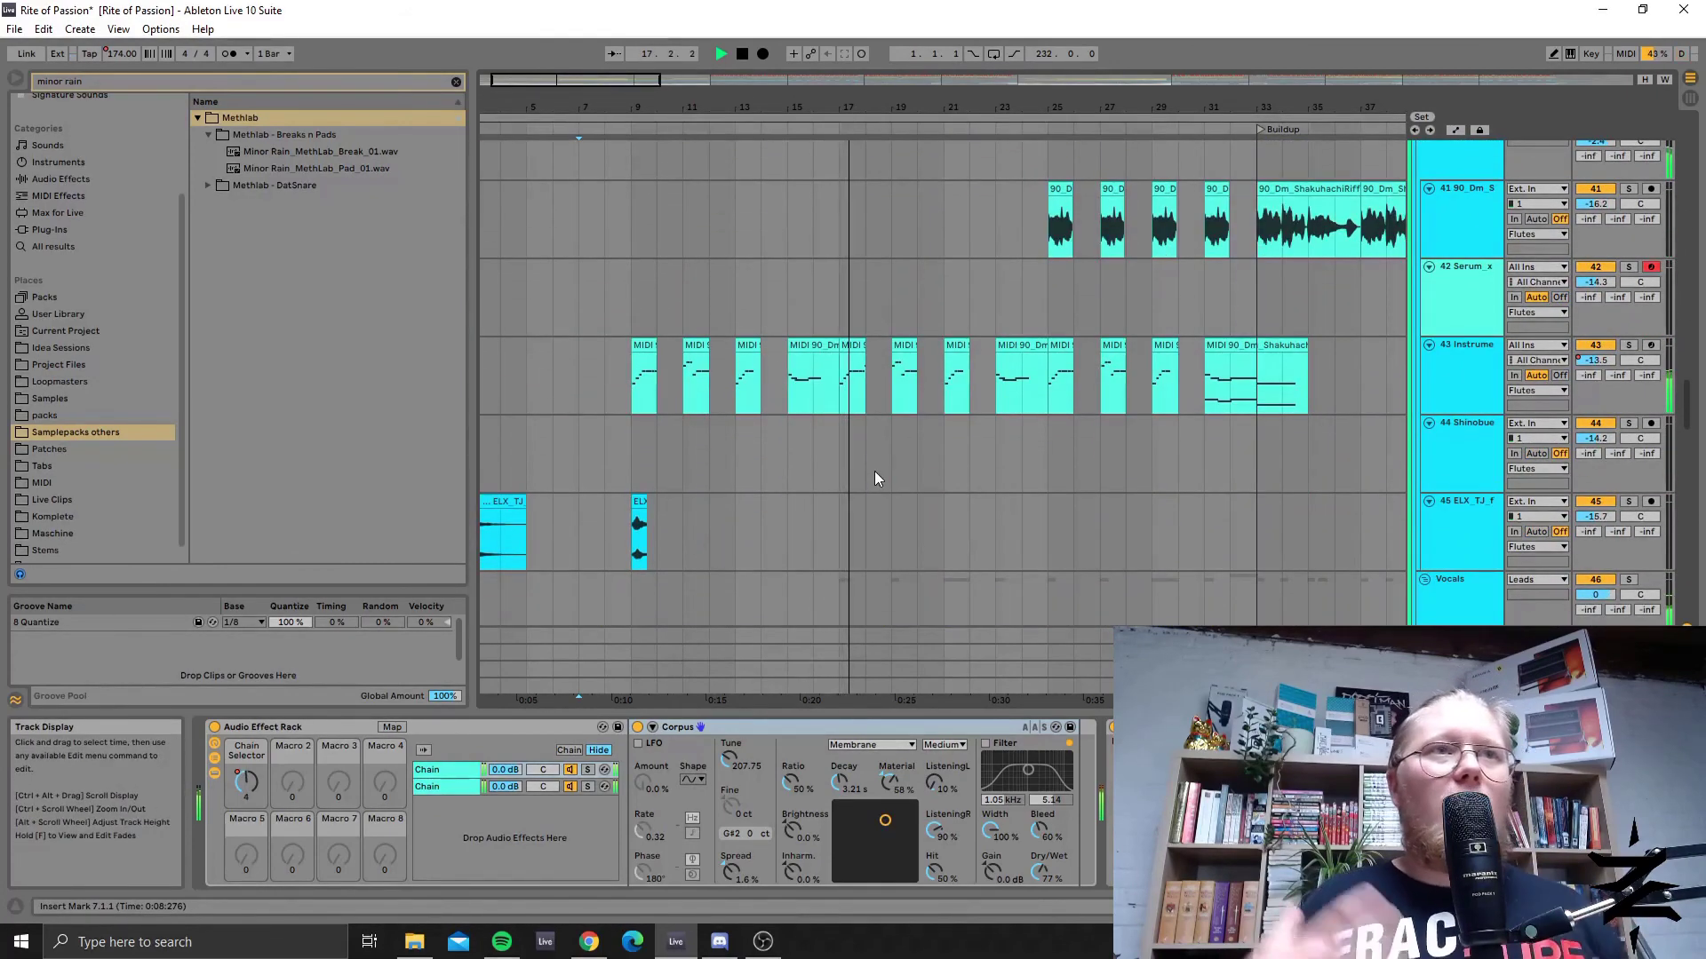
{"action": "scroll", "coordinate": [909, 414], "scroll_direction": "up", "scroll_amount": 2}
{"action": "scroll", "coordinate": [855, 453], "scroll_direction": "down", "scroll_amount": 1}
{"action": "scroll", "coordinate": [856, 453], "scroll_direction": "down", "scroll_amount": 1}
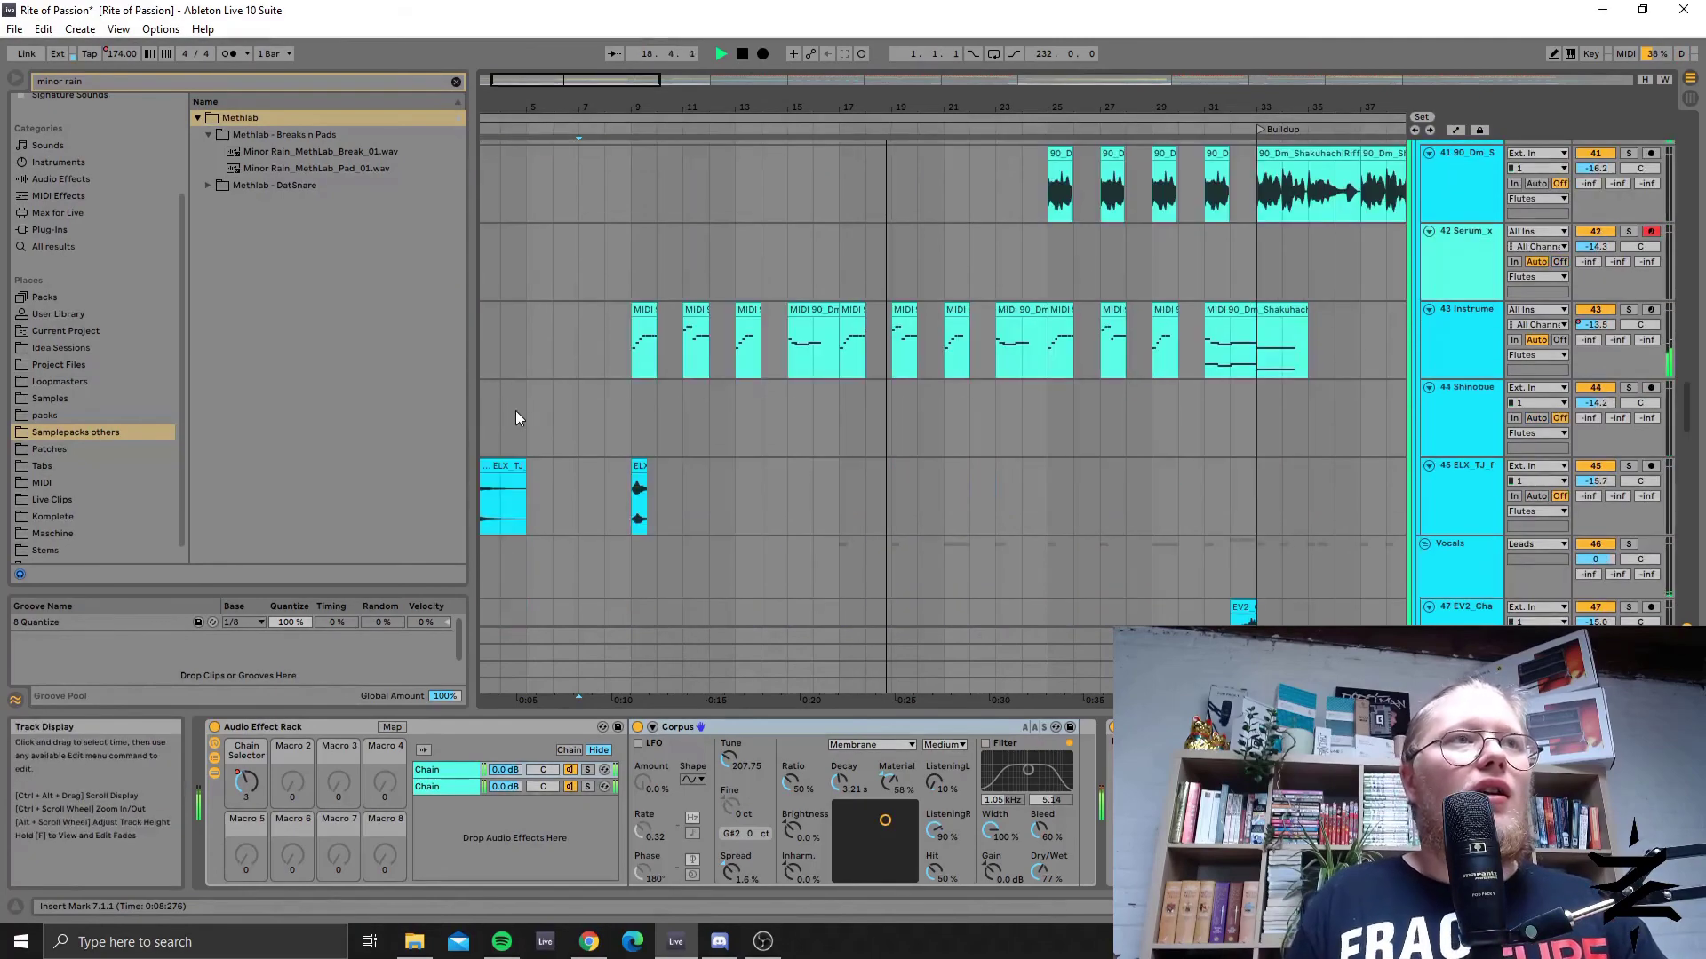
{"action": "scroll", "coordinate": [924, 337], "scroll_direction": "up", "scroll_amount": 3}
{"action": "scroll", "coordinate": [918, 359], "scroll_direction": "down", "scroll_amount": 2}
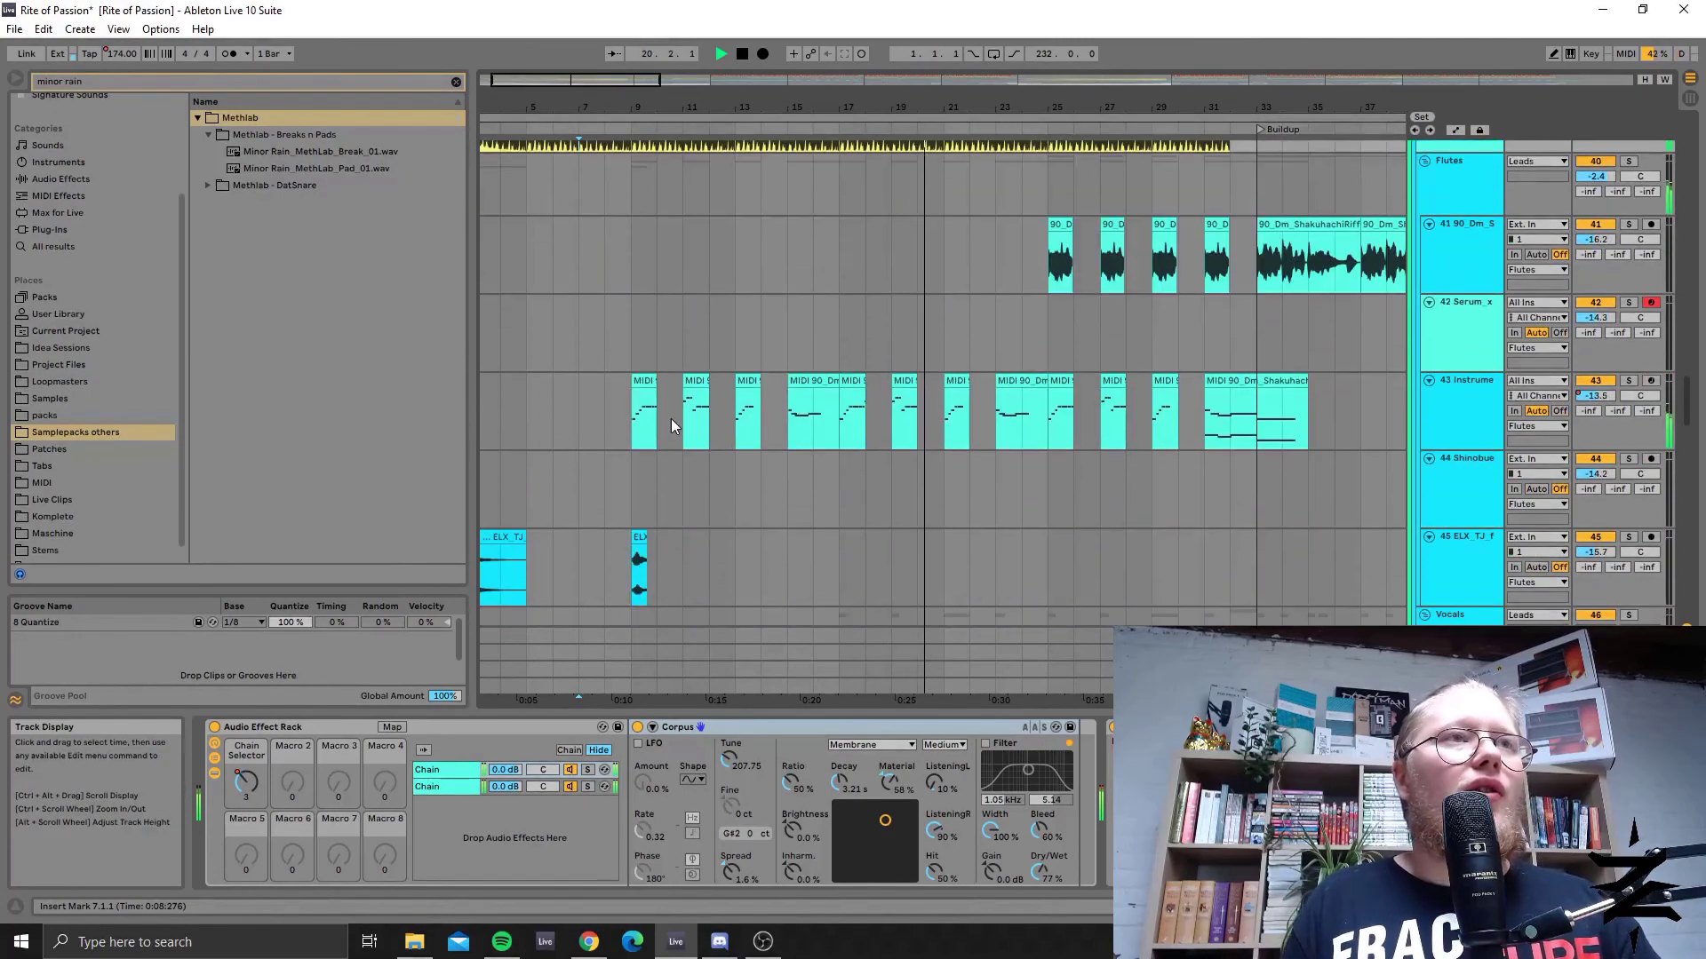
Stop playback, place the insert marker at bar 9 on track 43's flute clips and solo that track.
{"action": "left_click", "coordinate": [1093, 407]}
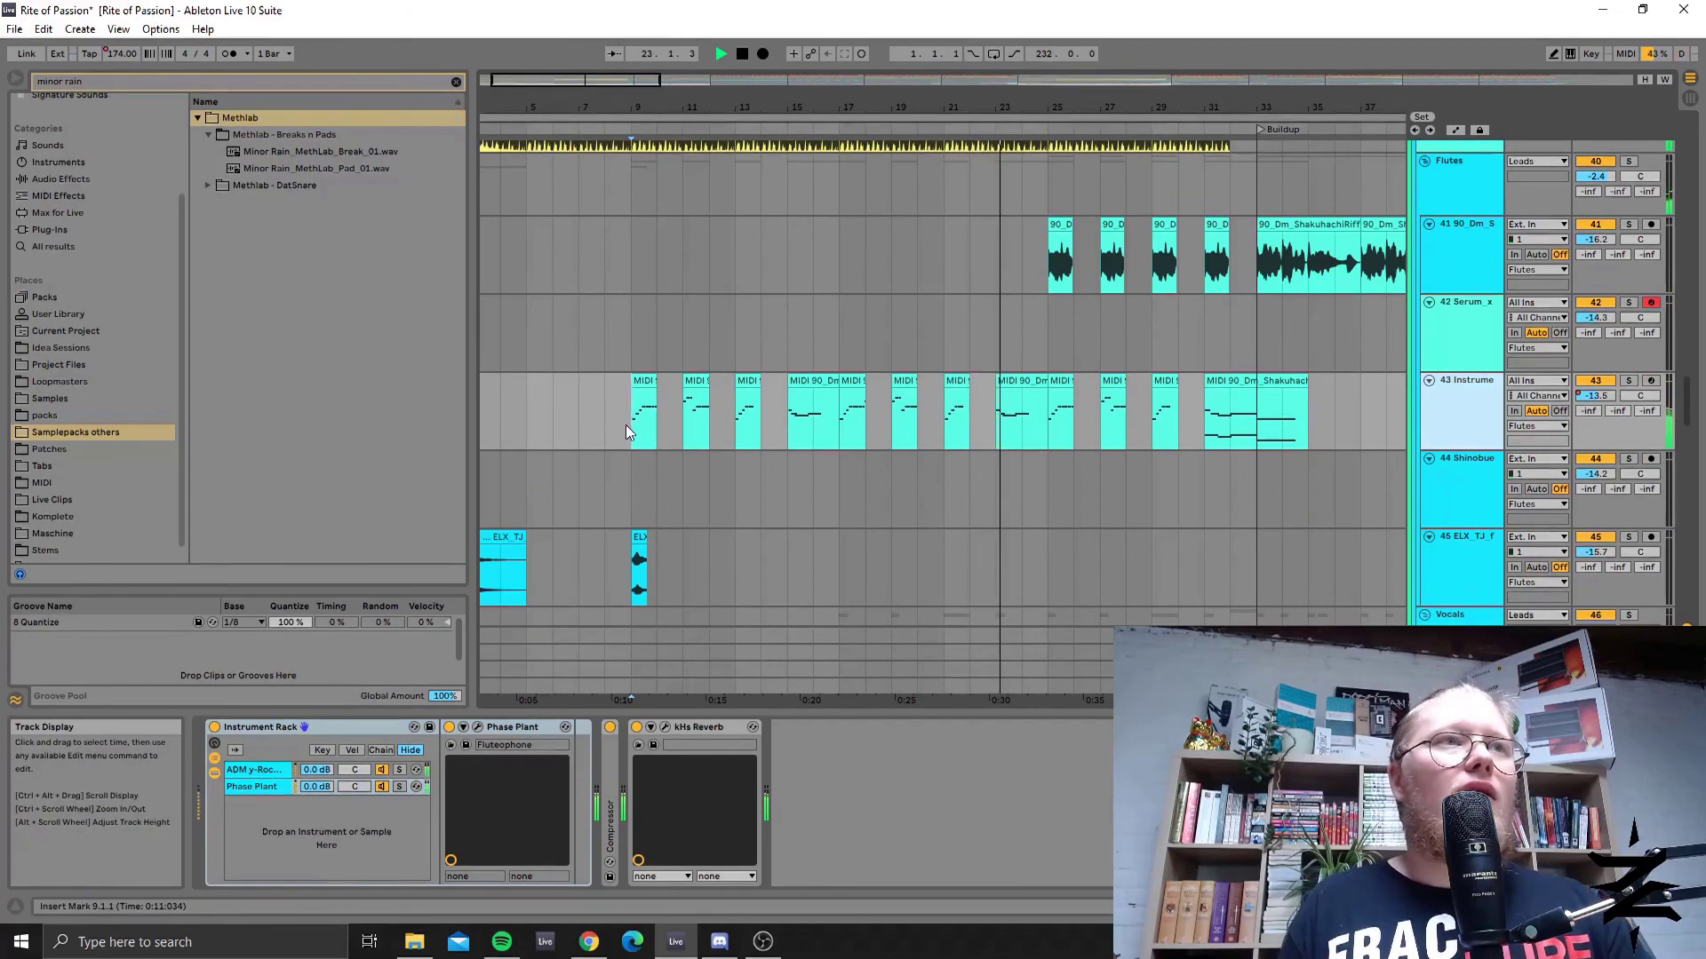
{"action": "key", "text": "space"}
{"action": "left_click", "coordinate": [649, 433]}
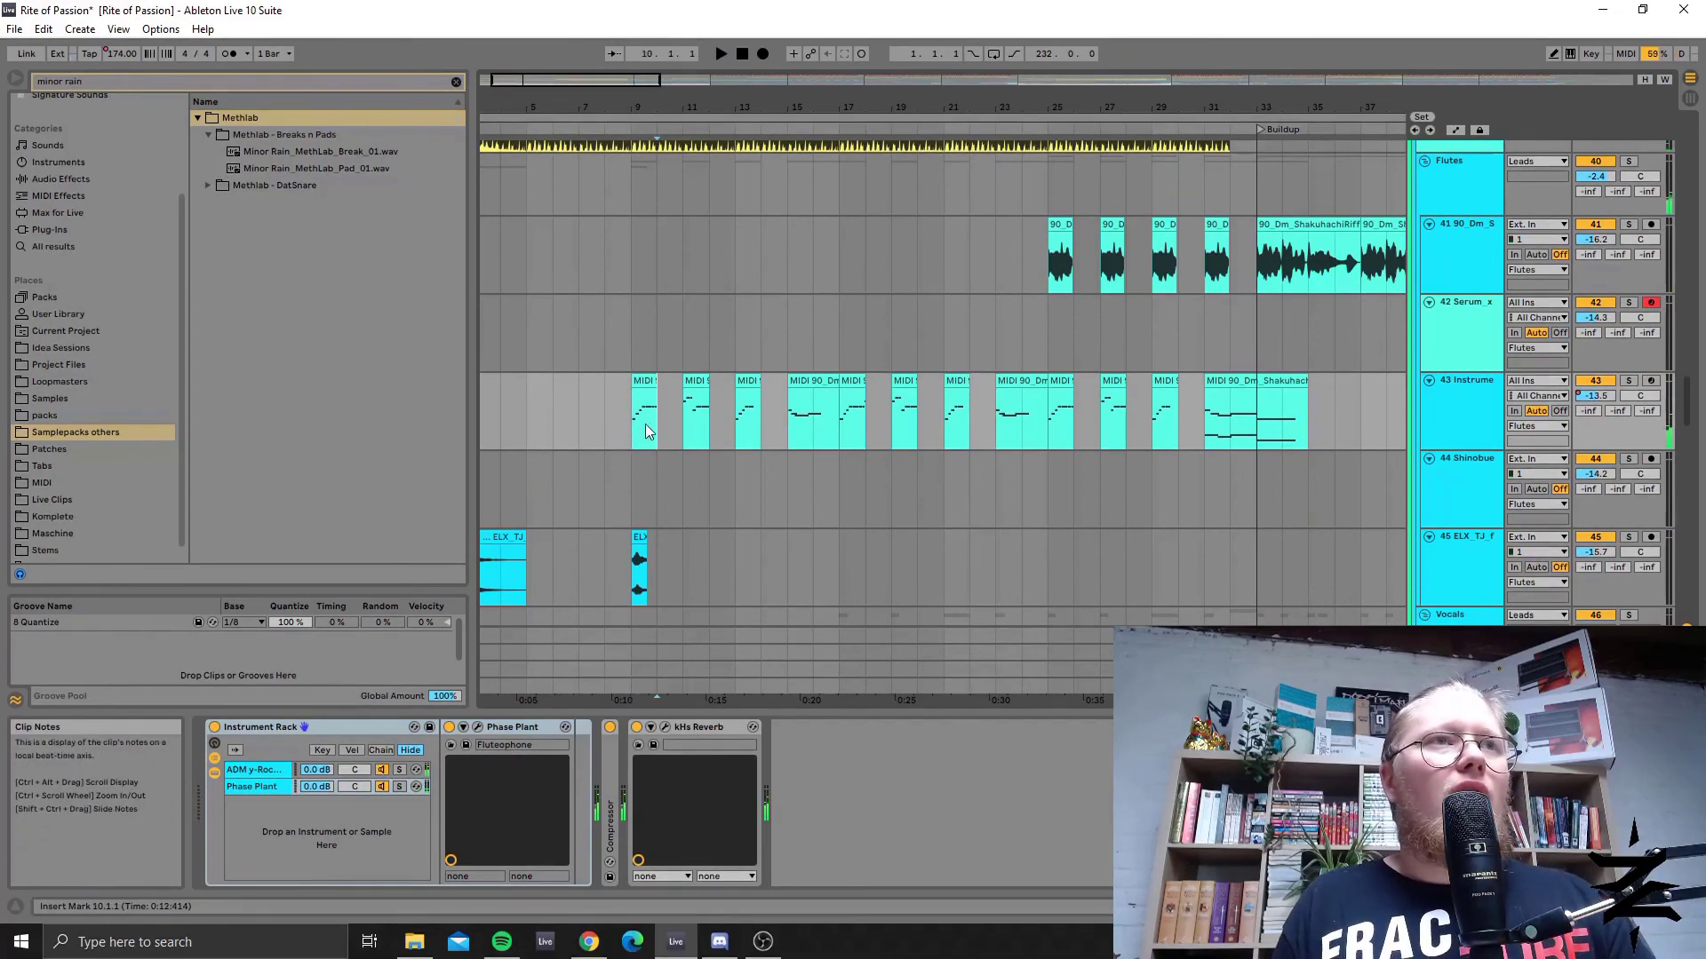
{"action": "left_click", "coordinate": [1052, 272]}
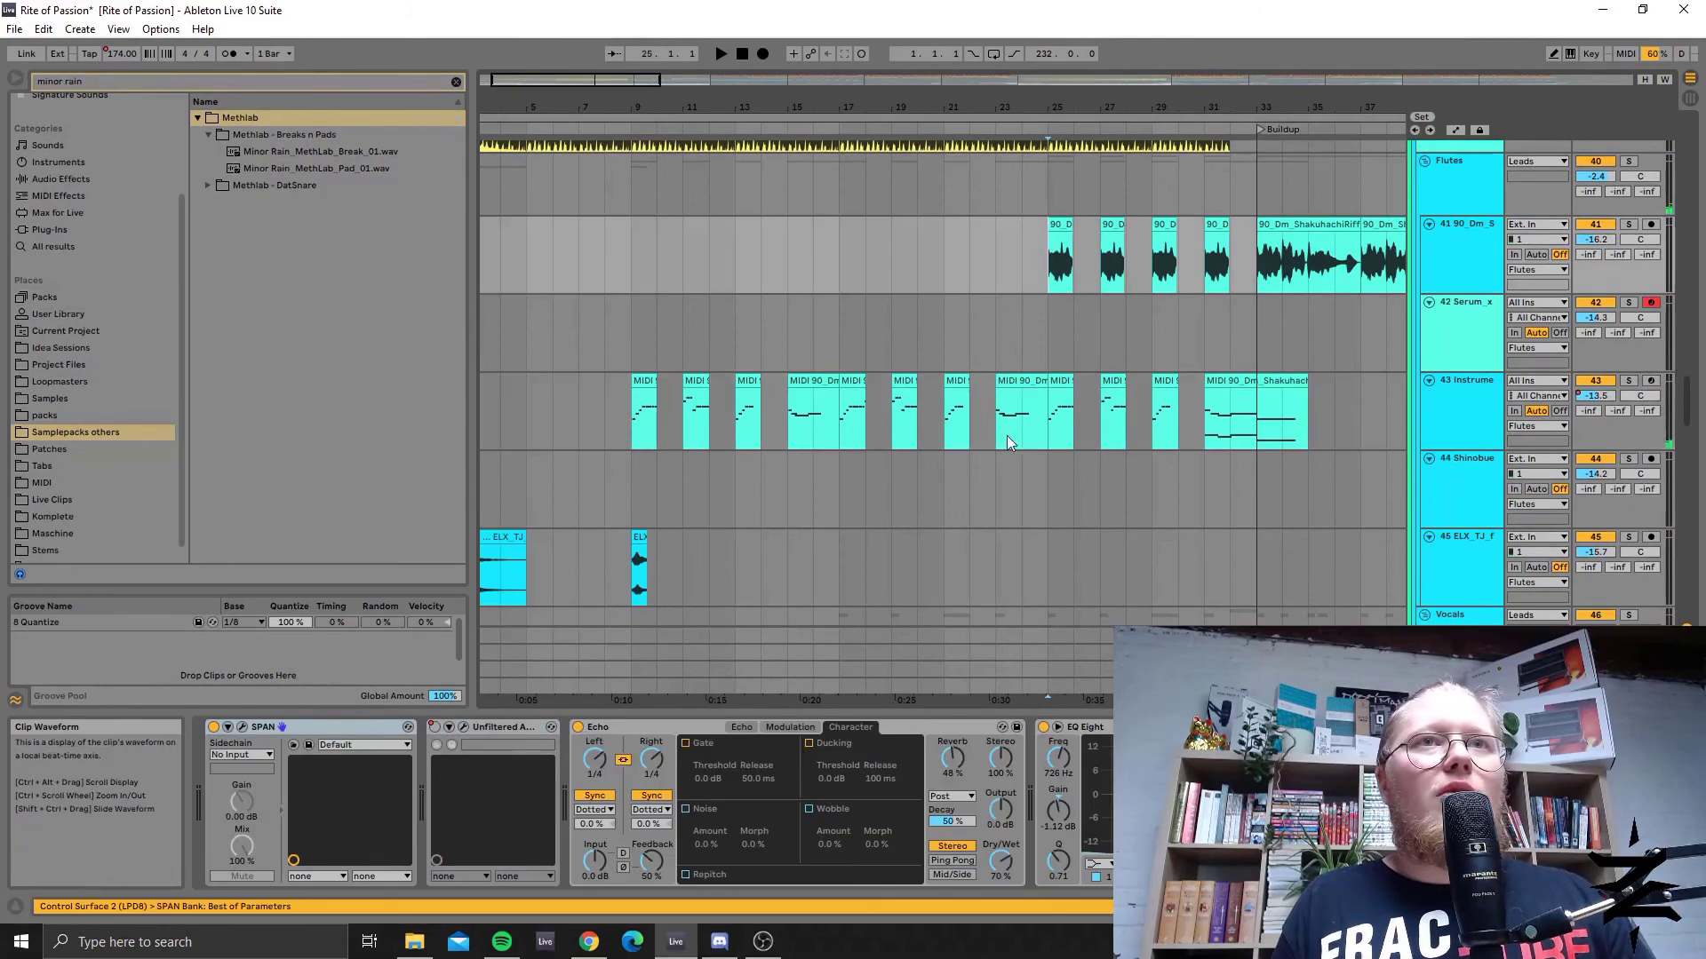
{"action": "left_click", "coordinate": [636, 431]}
{"action": "left_click", "coordinate": [1629, 380]}
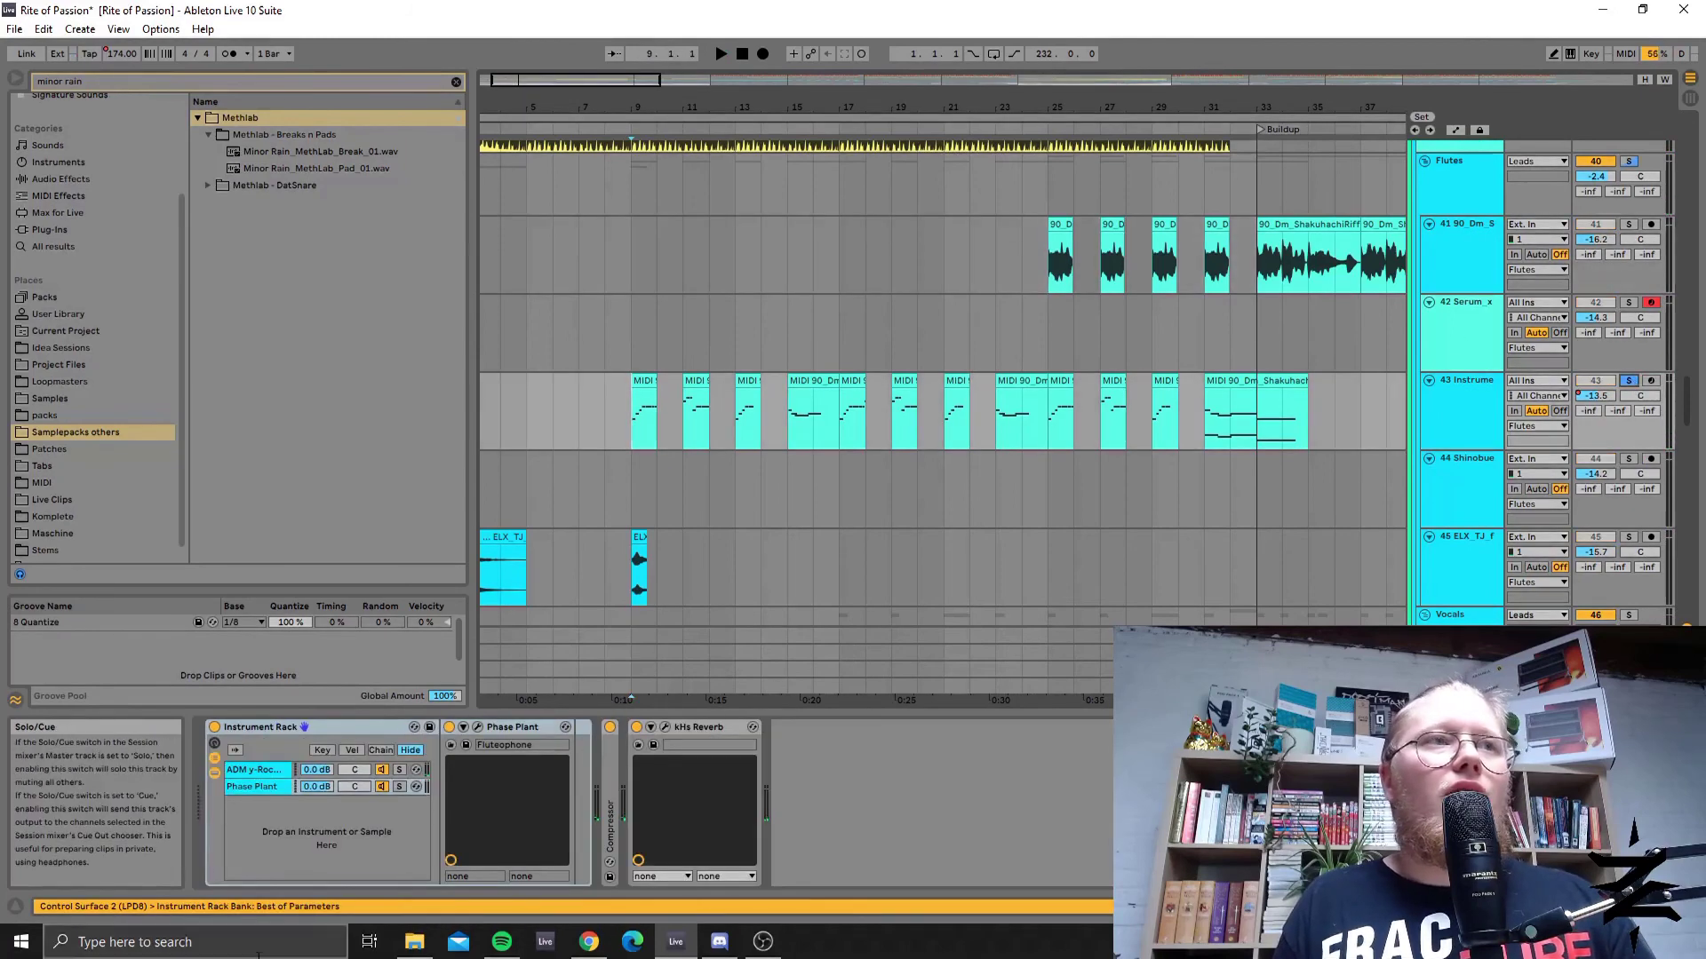
Inspect the ADM y-Roc's Flutes and Phase Plant chains in the Instrument Rack, and open the Phase Plant plugin window, moving it off the rack.
{"action": "left_click", "coordinate": [271, 770]}
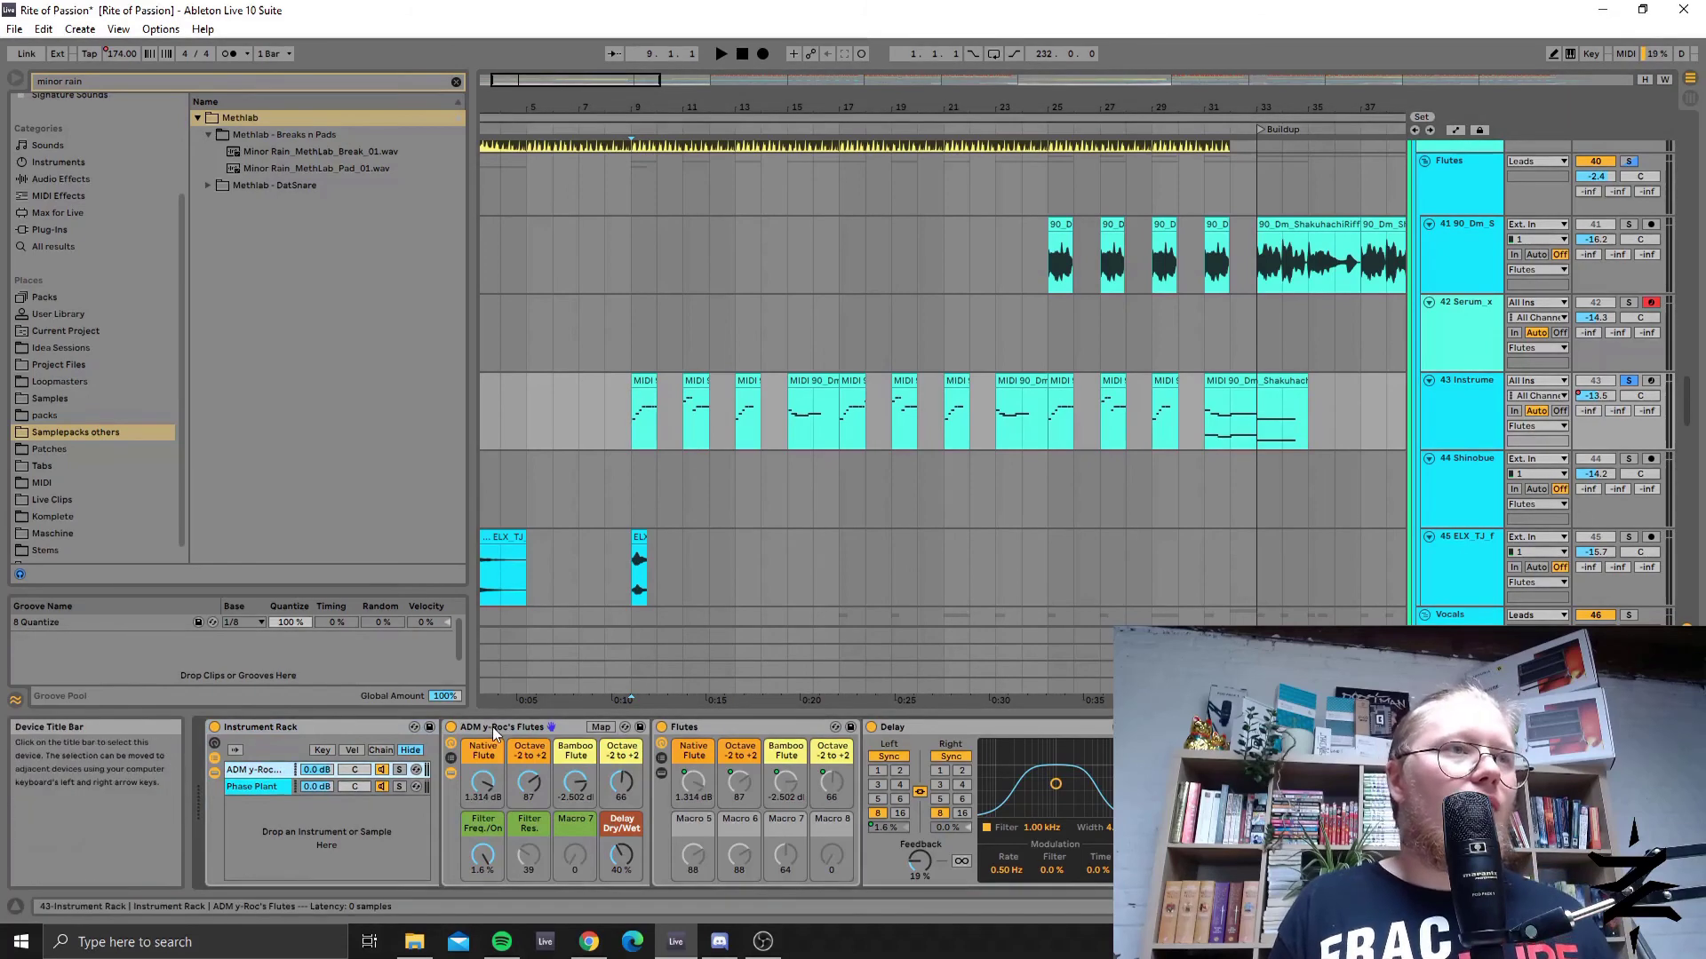
{"action": "left_click", "coordinate": [284, 785]}
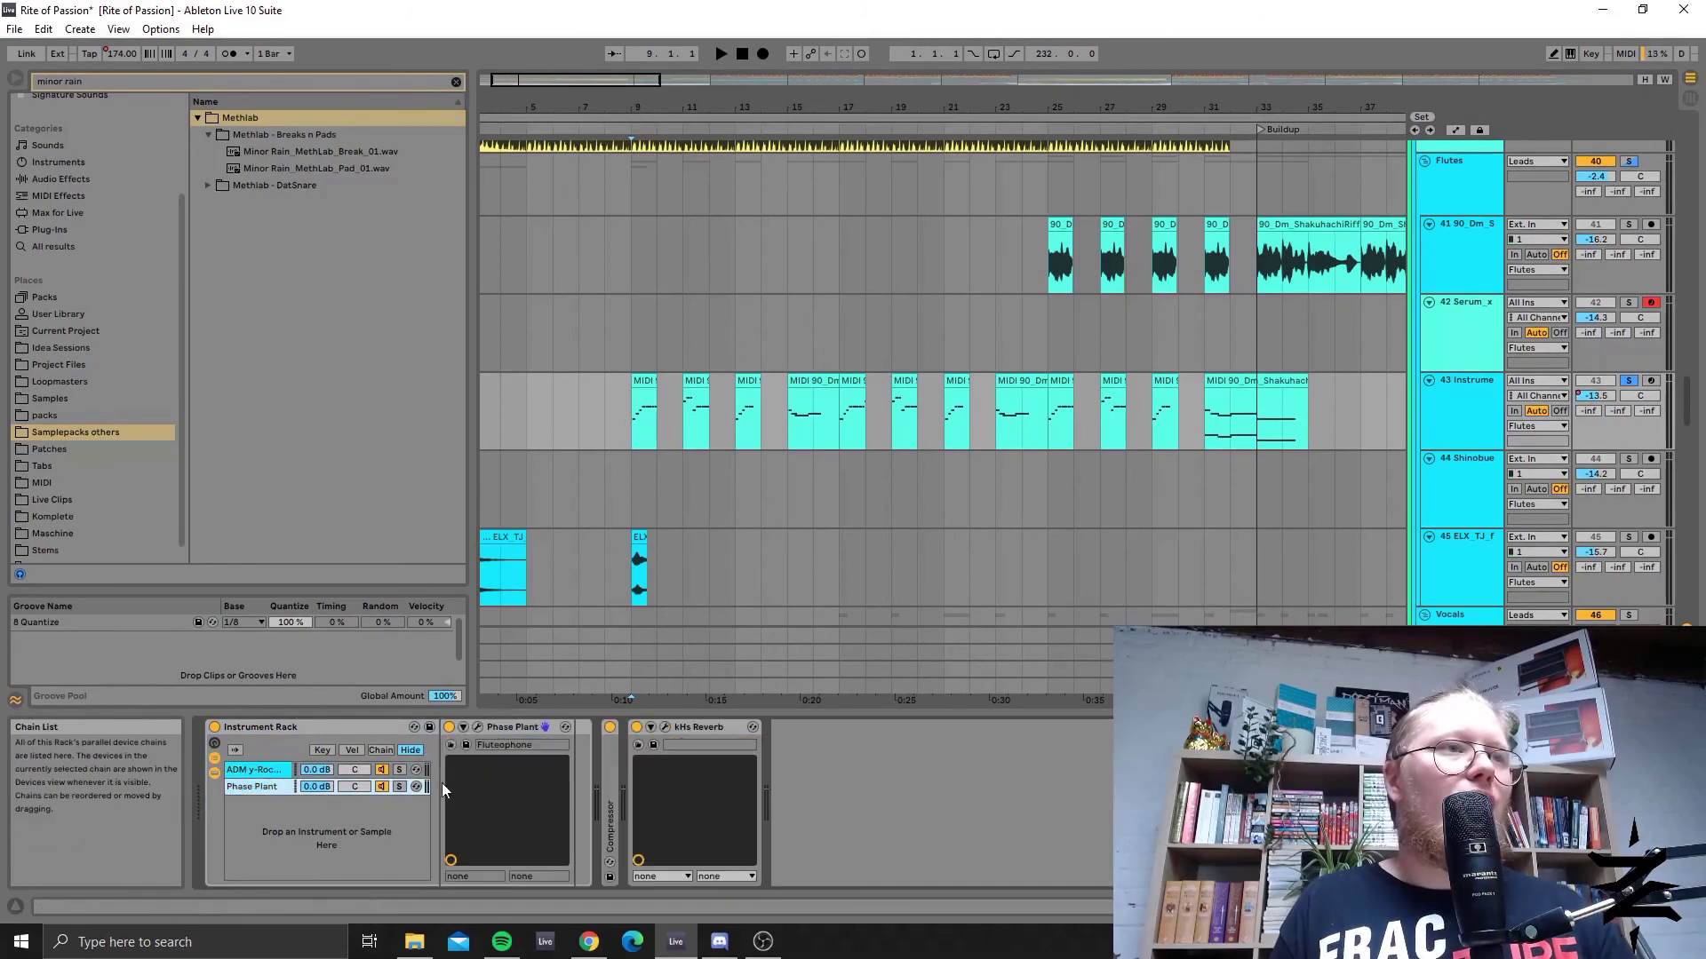
{"action": "left_click", "coordinate": [477, 721]}
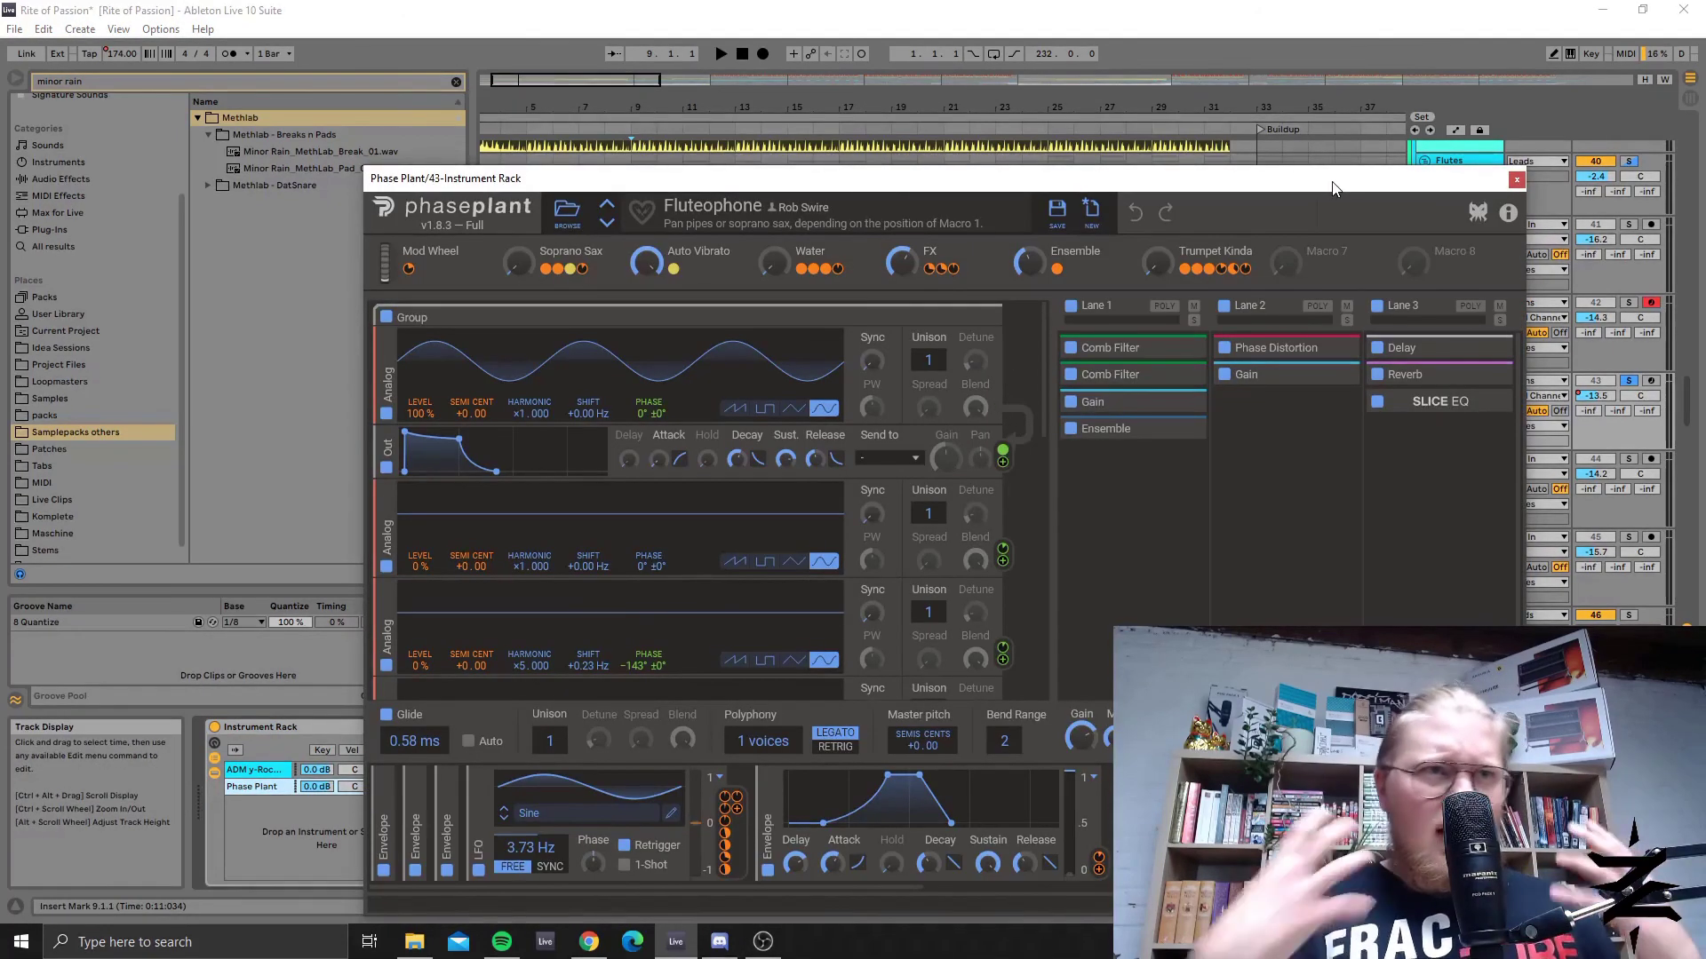
{"action": "left_click_drag", "start_coordinate": [1252, 177], "coordinate": [1536, 237]}
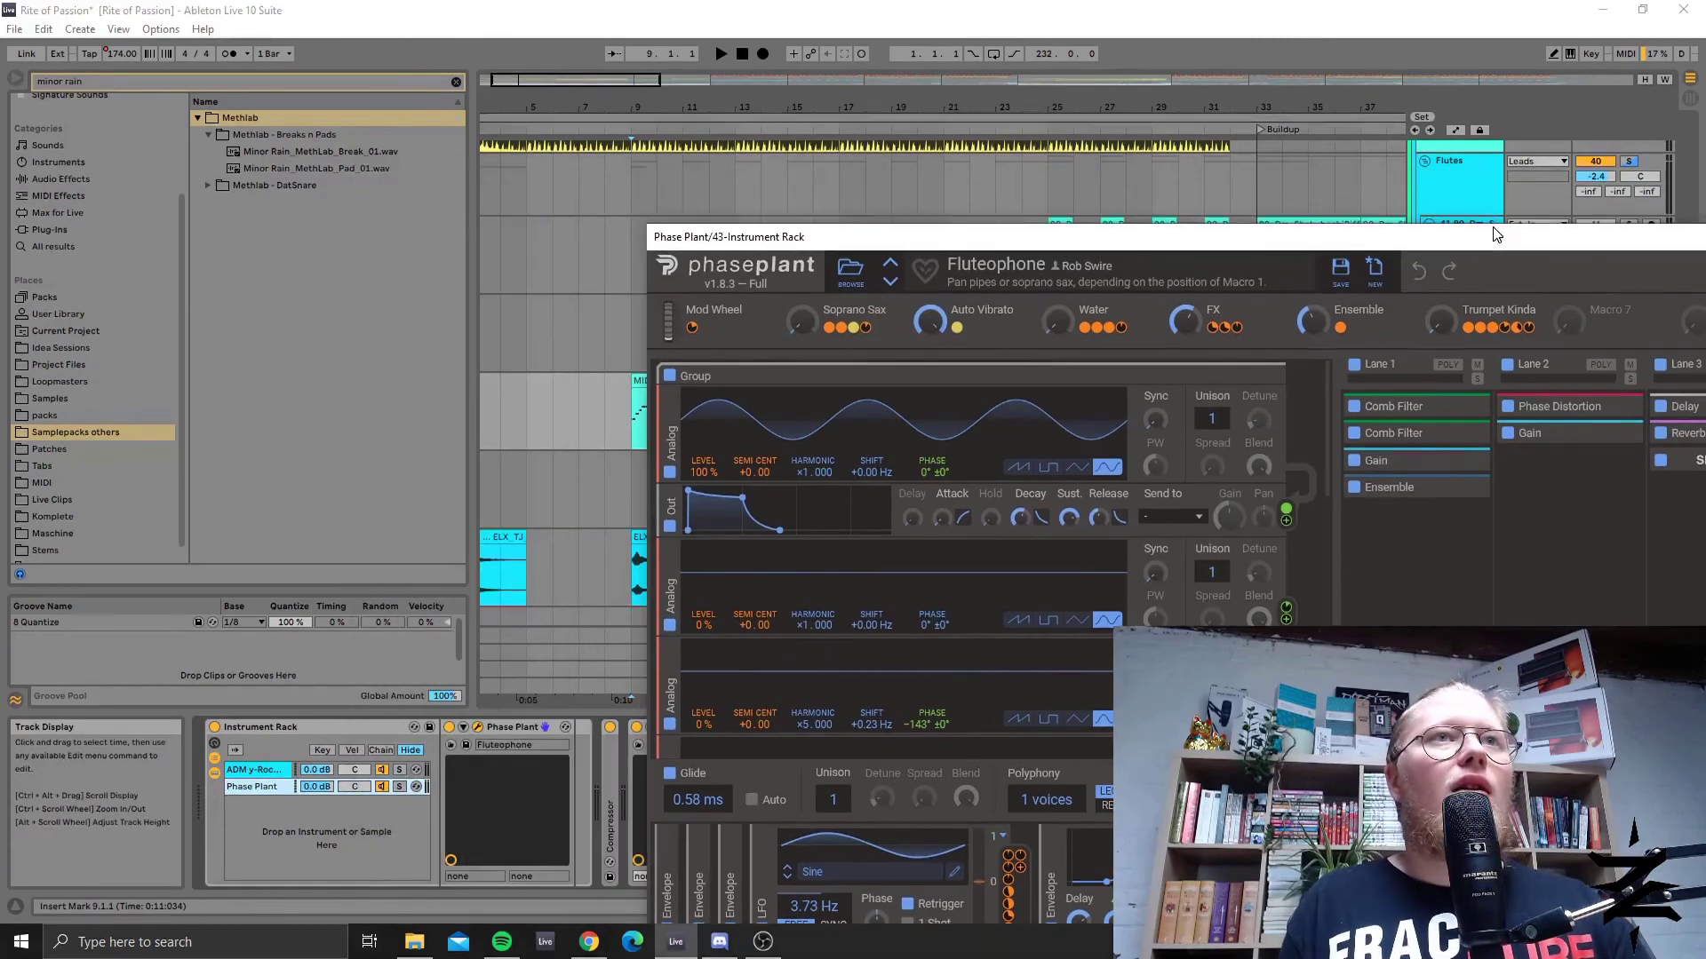
Solo the Phase Plant chain in the Instrument Rack and audition it from bar 9, stopping playback after the phrase.
{"action": "left_click", "coordinate": [398, 787]}
{"action": "key", "text": "space"}
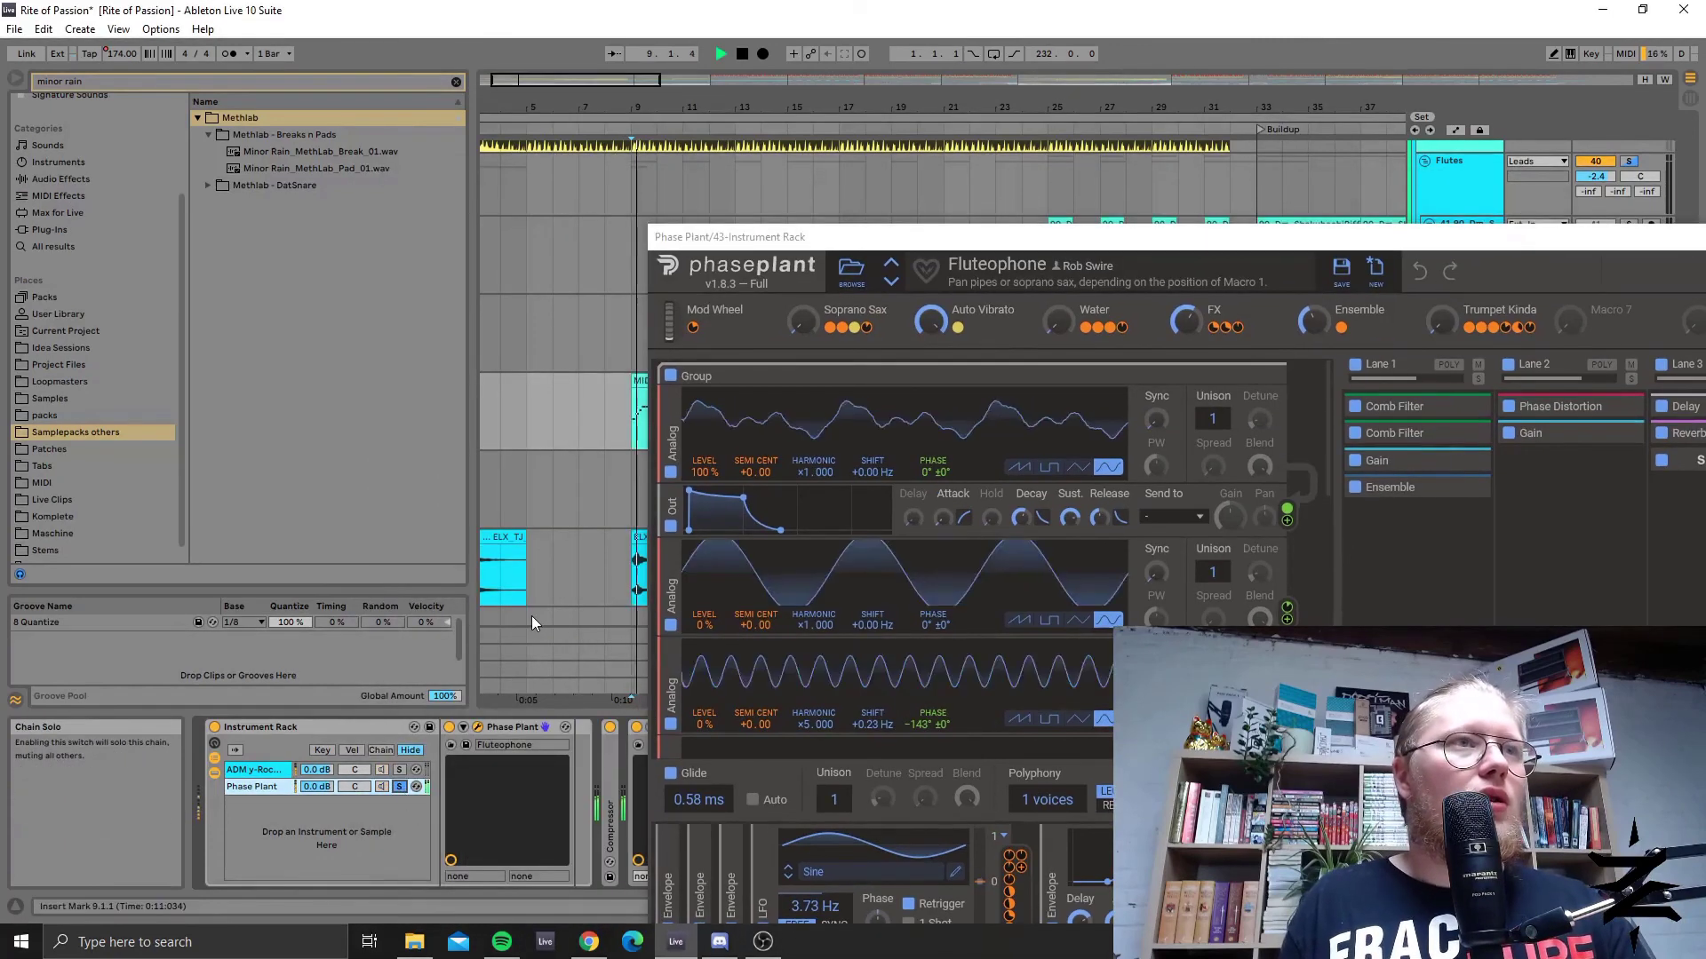
{"action": "key", "text": "space"}
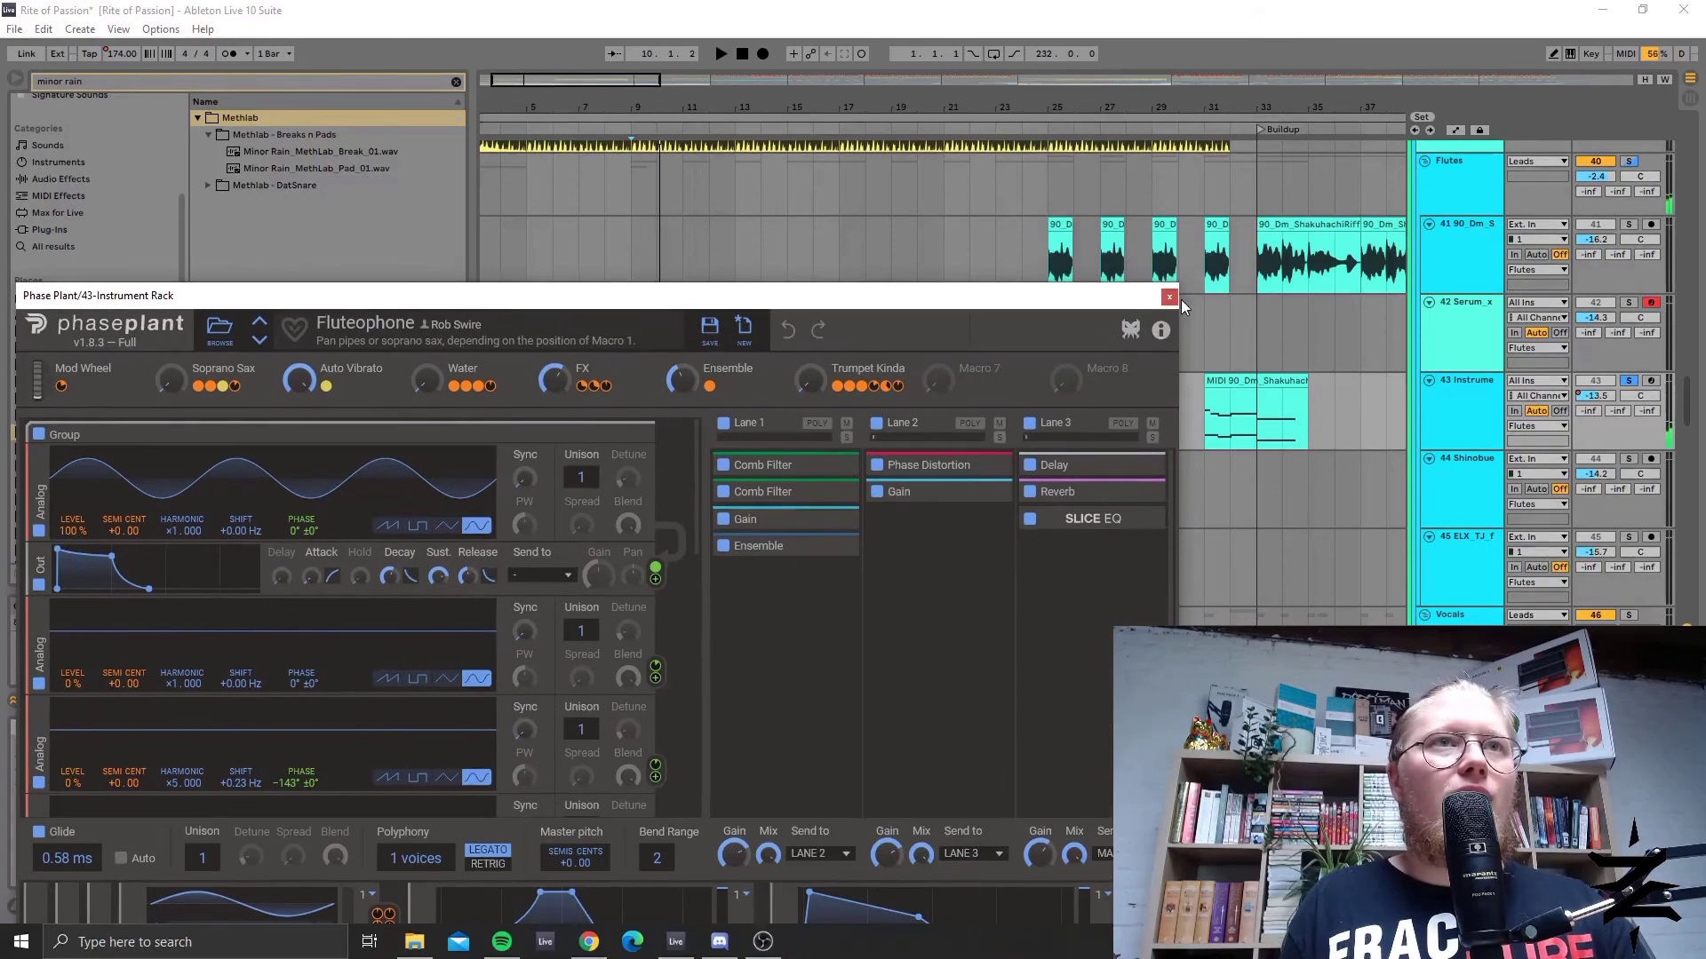
Close the Phase Plant window and solo track 41 with the insert marker at bar 25 on its flute clips.
{"action": "left_click", "coordinate": [1171, 298]}
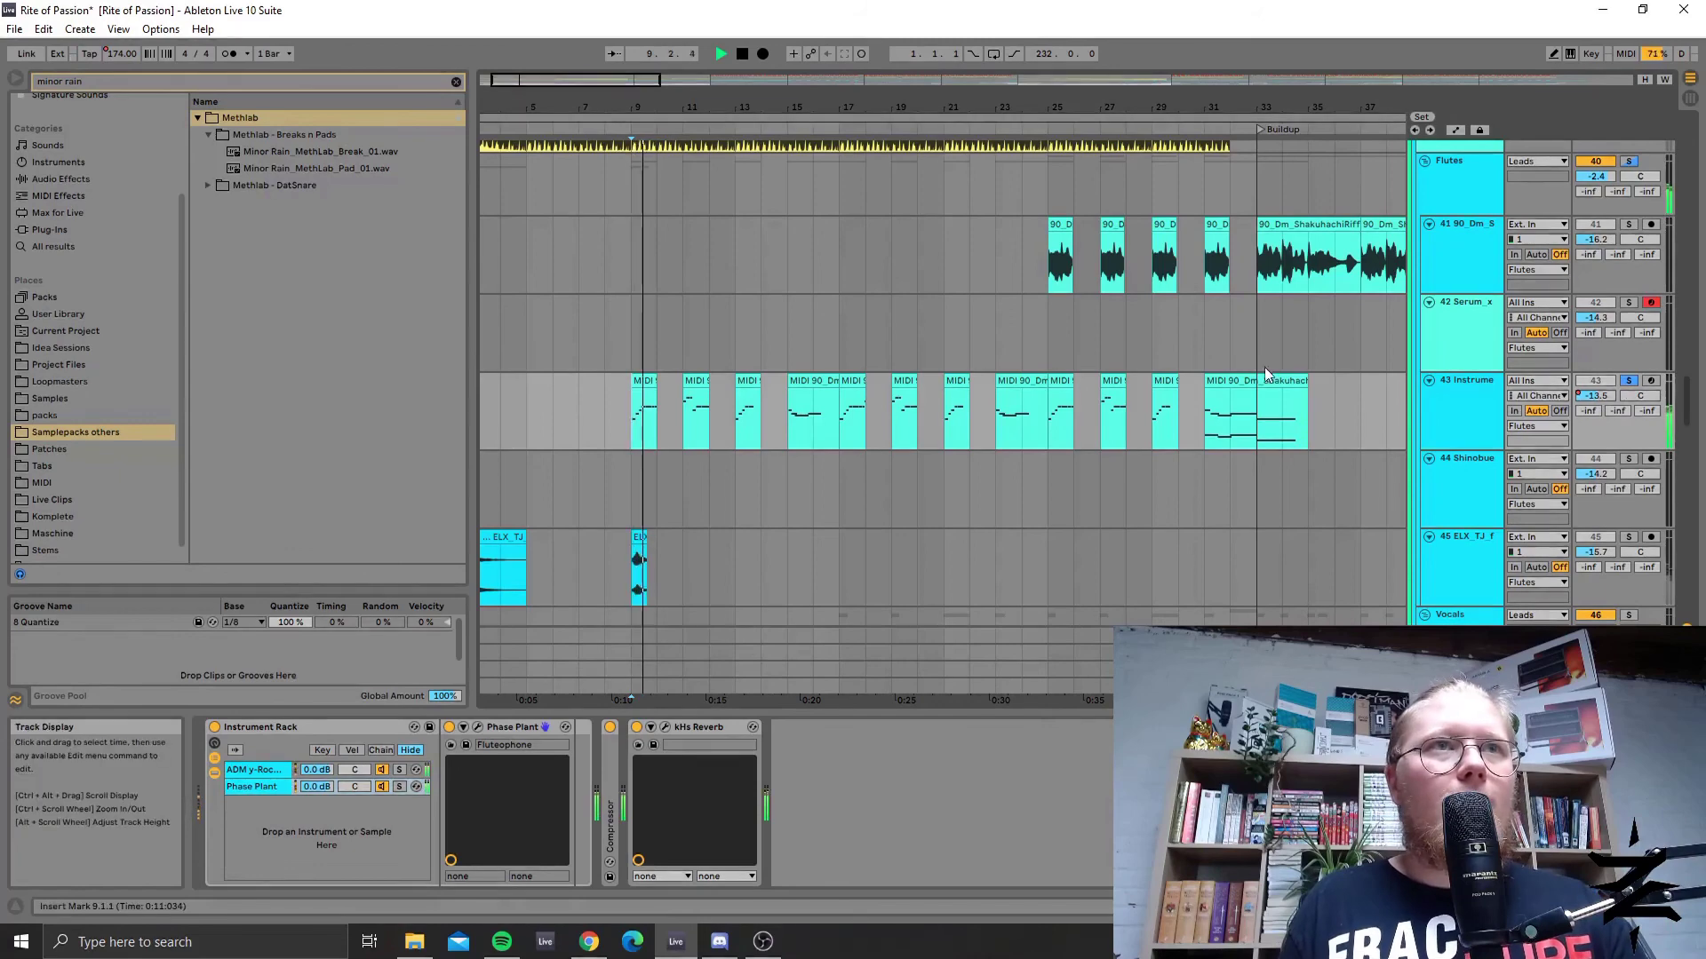
{"action": "left_click", "coordinate": [1127, 284]}
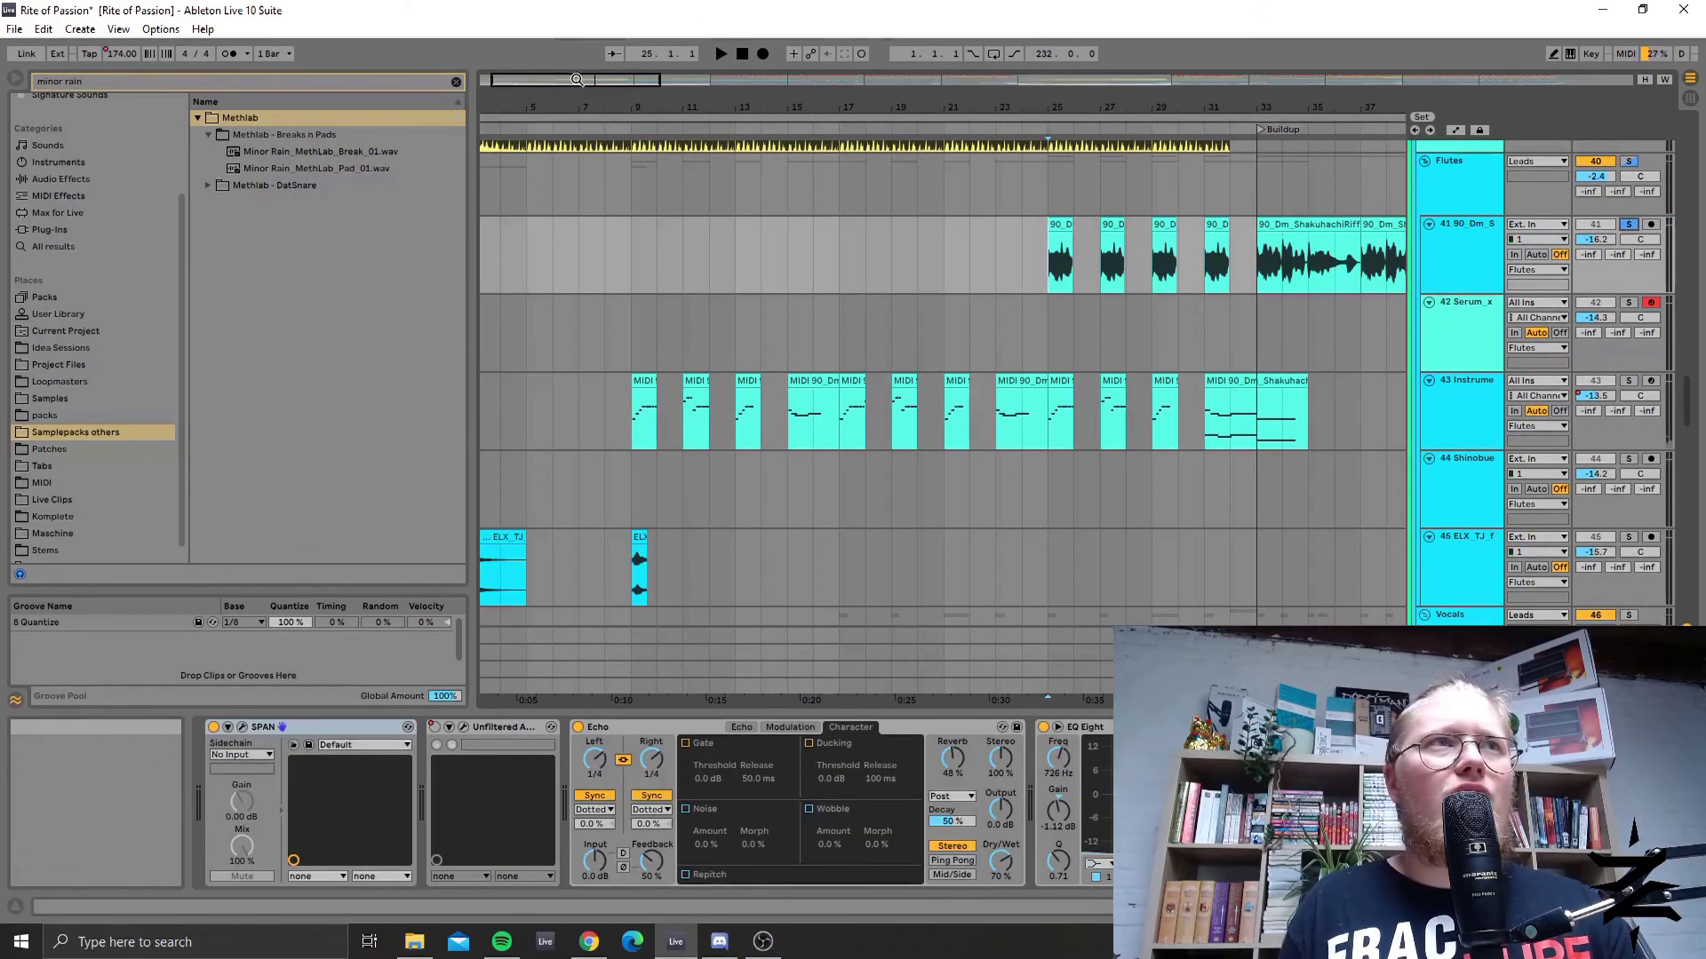
{"action": "mouse_move", "coordinate": [995, 108]}
{"action": "left_mouse_down"}
{"action": "mouse_move", "coordinate": [995, 142]}
{"action": "mouse_move", "coordinate": [533, 177]}
{"action": "left_mouse_up"}
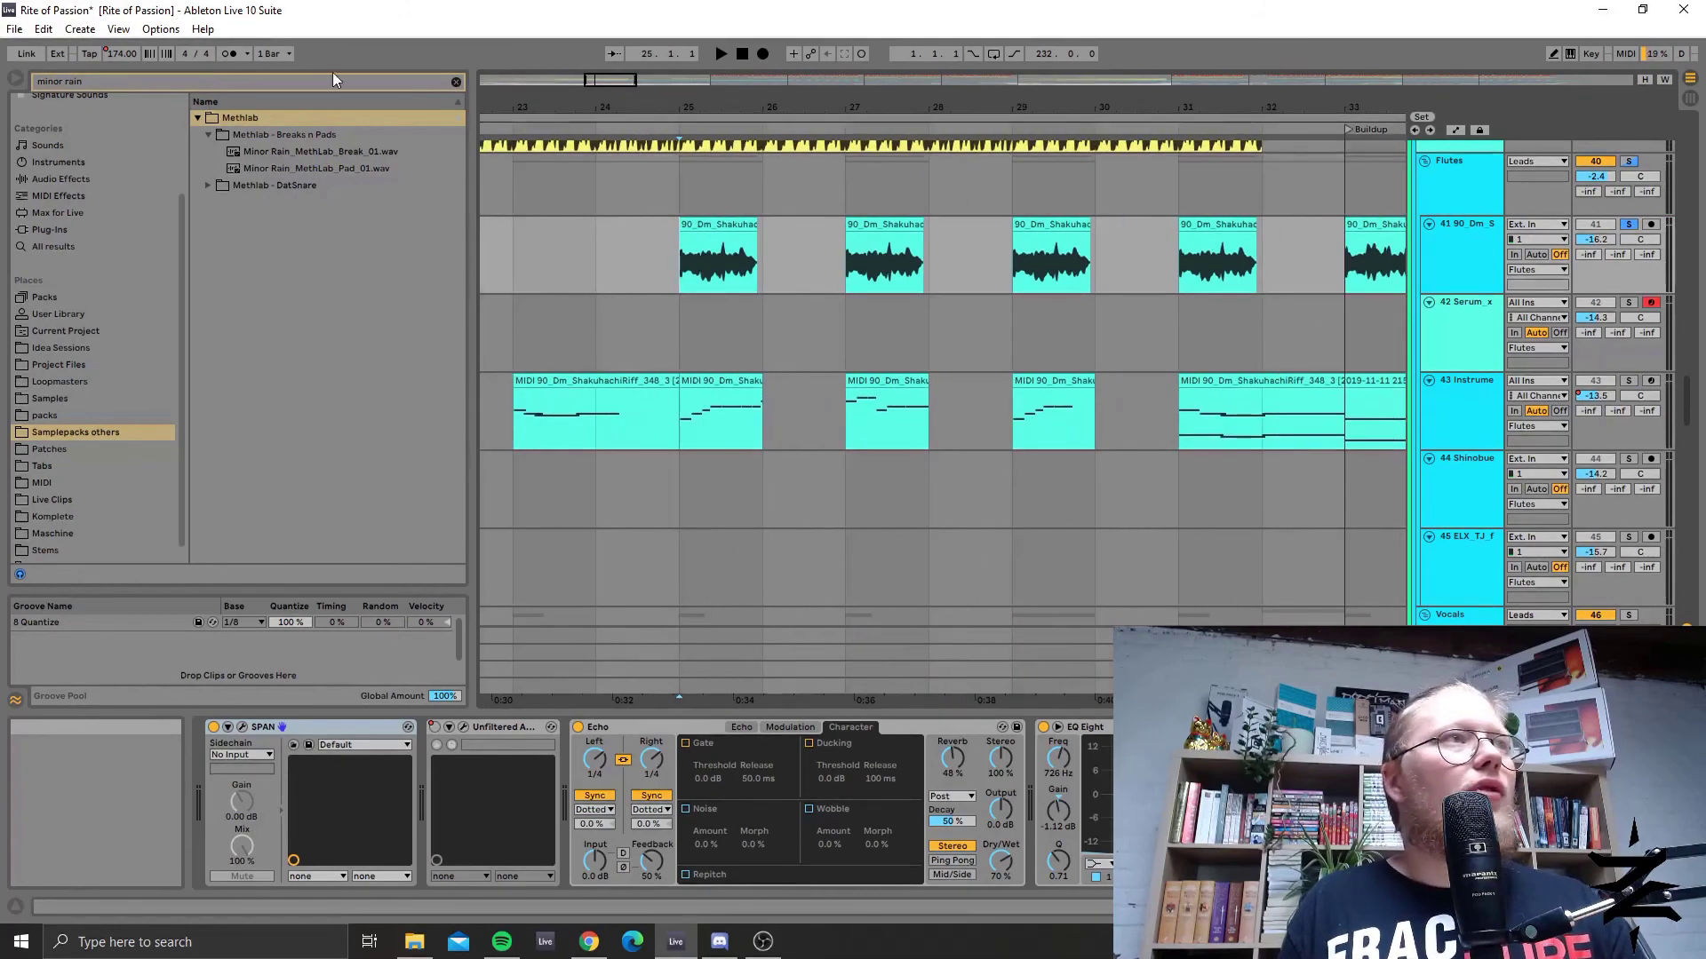
Clear the browser search and audition the first shakuhachi clip on track 41, stopping playback after the phrase.
{"action": "left_click", "coordinate": [456, 82]}
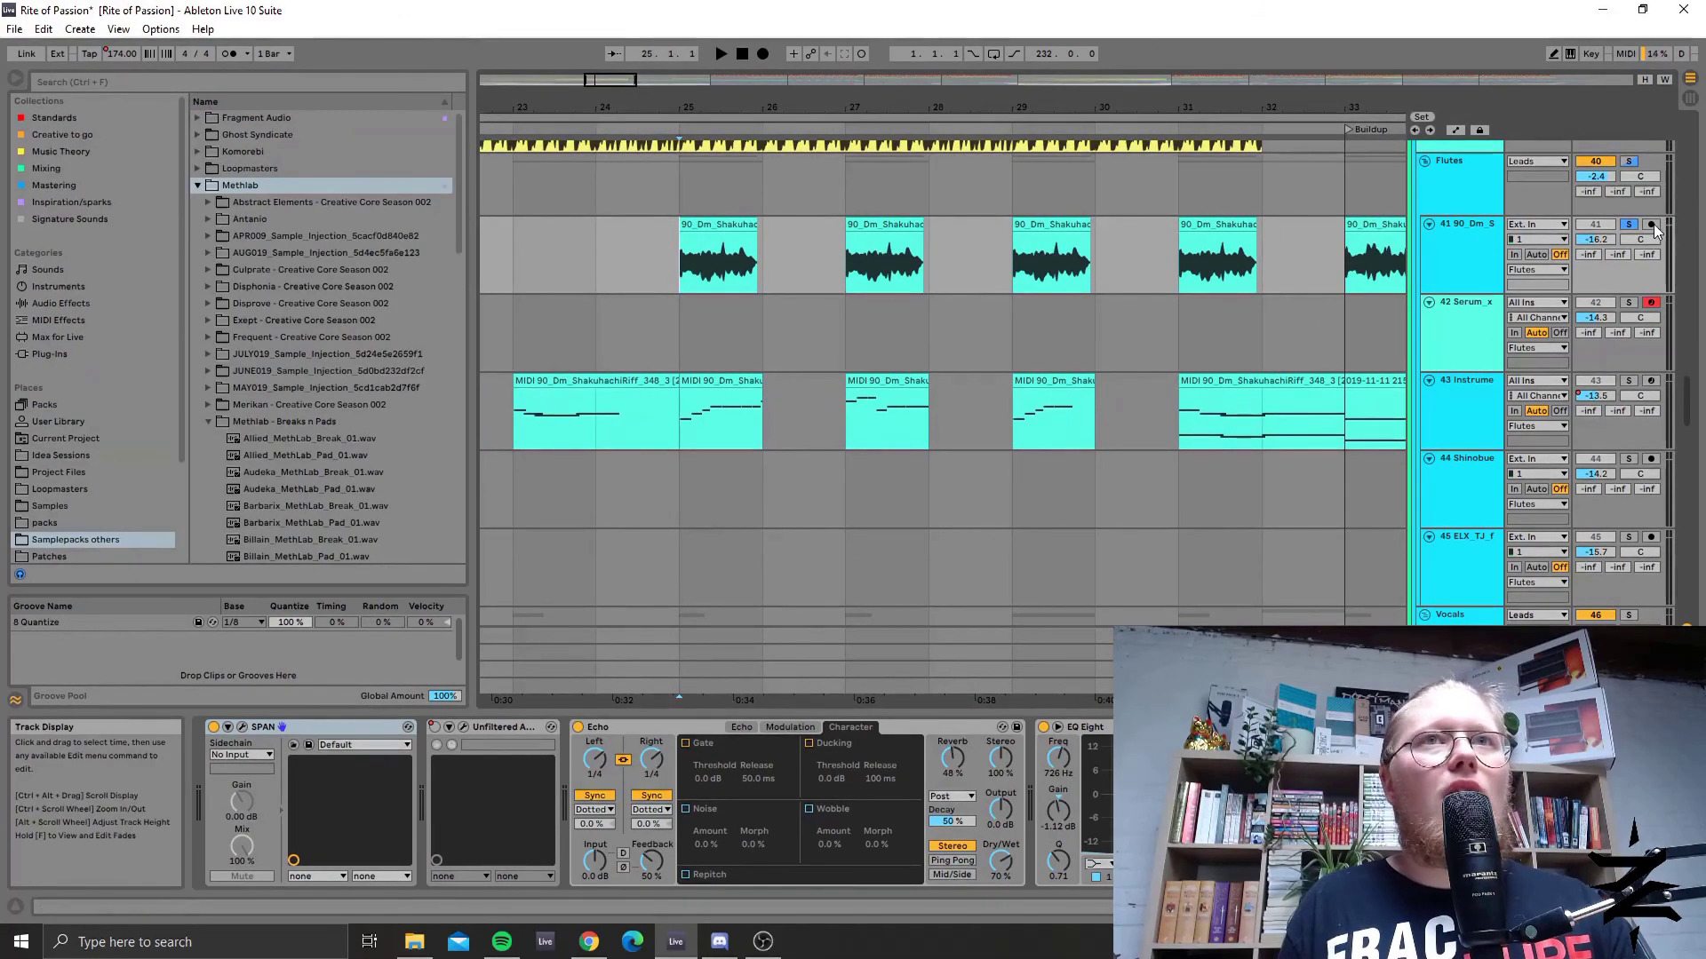
{"action": "key", "text": "space"}
{"action": "left_click", "coordinate": [711, 227]}
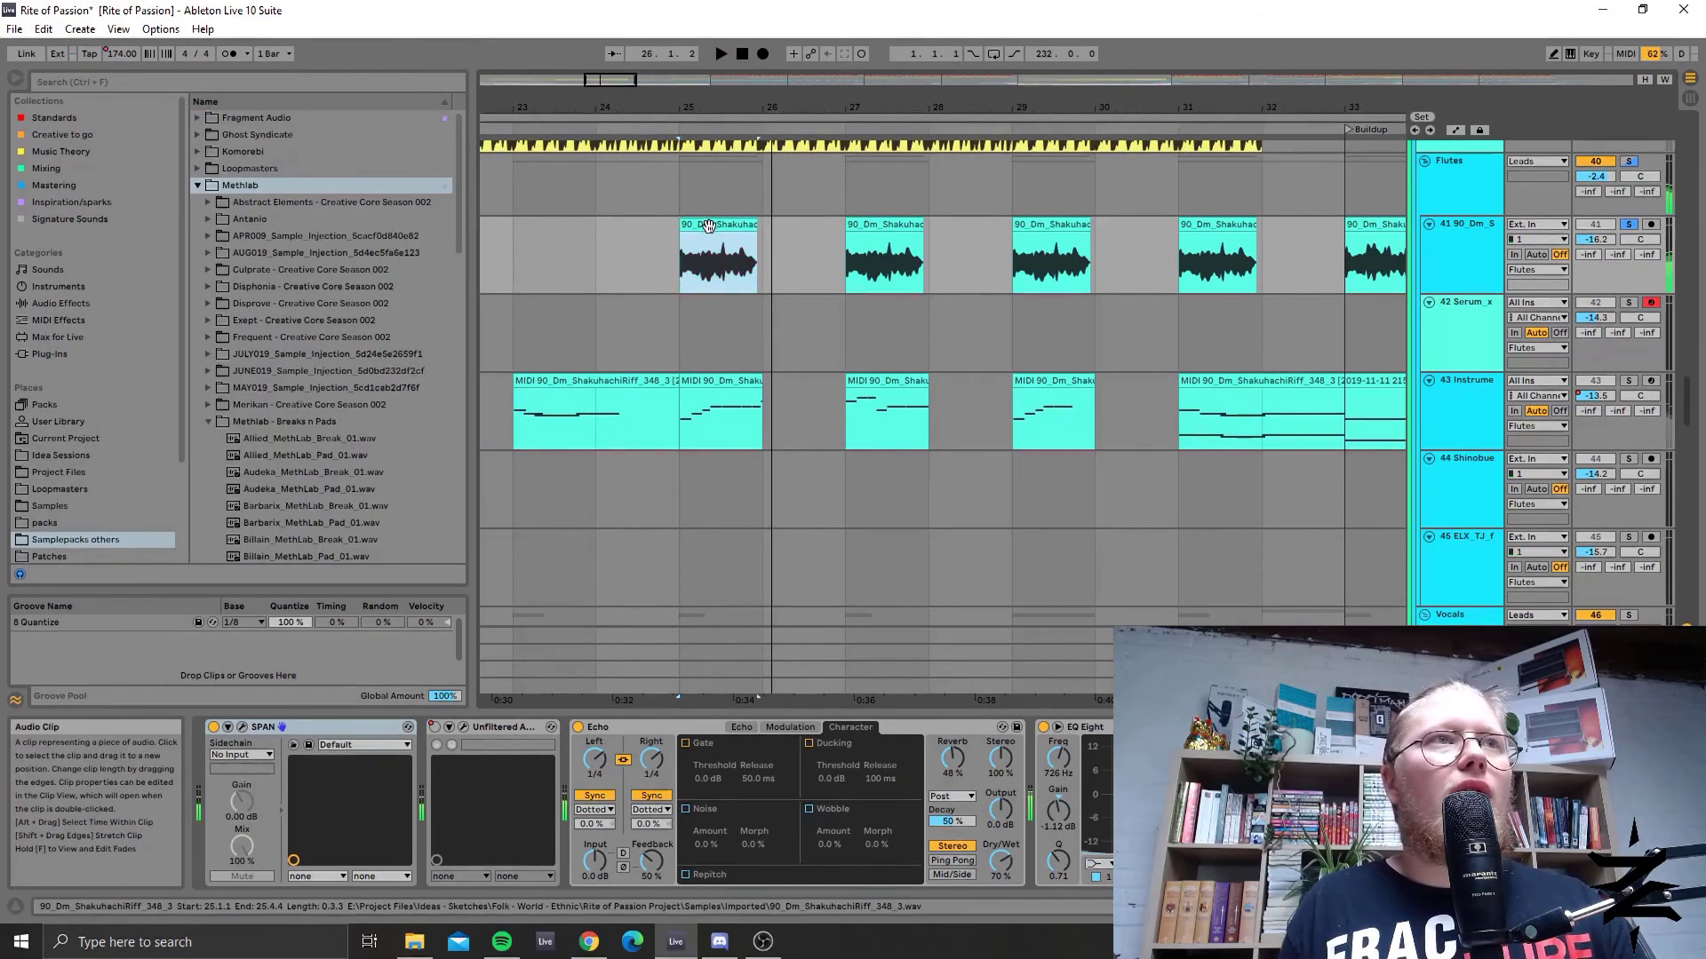
{"action": "key", "text": "space"}
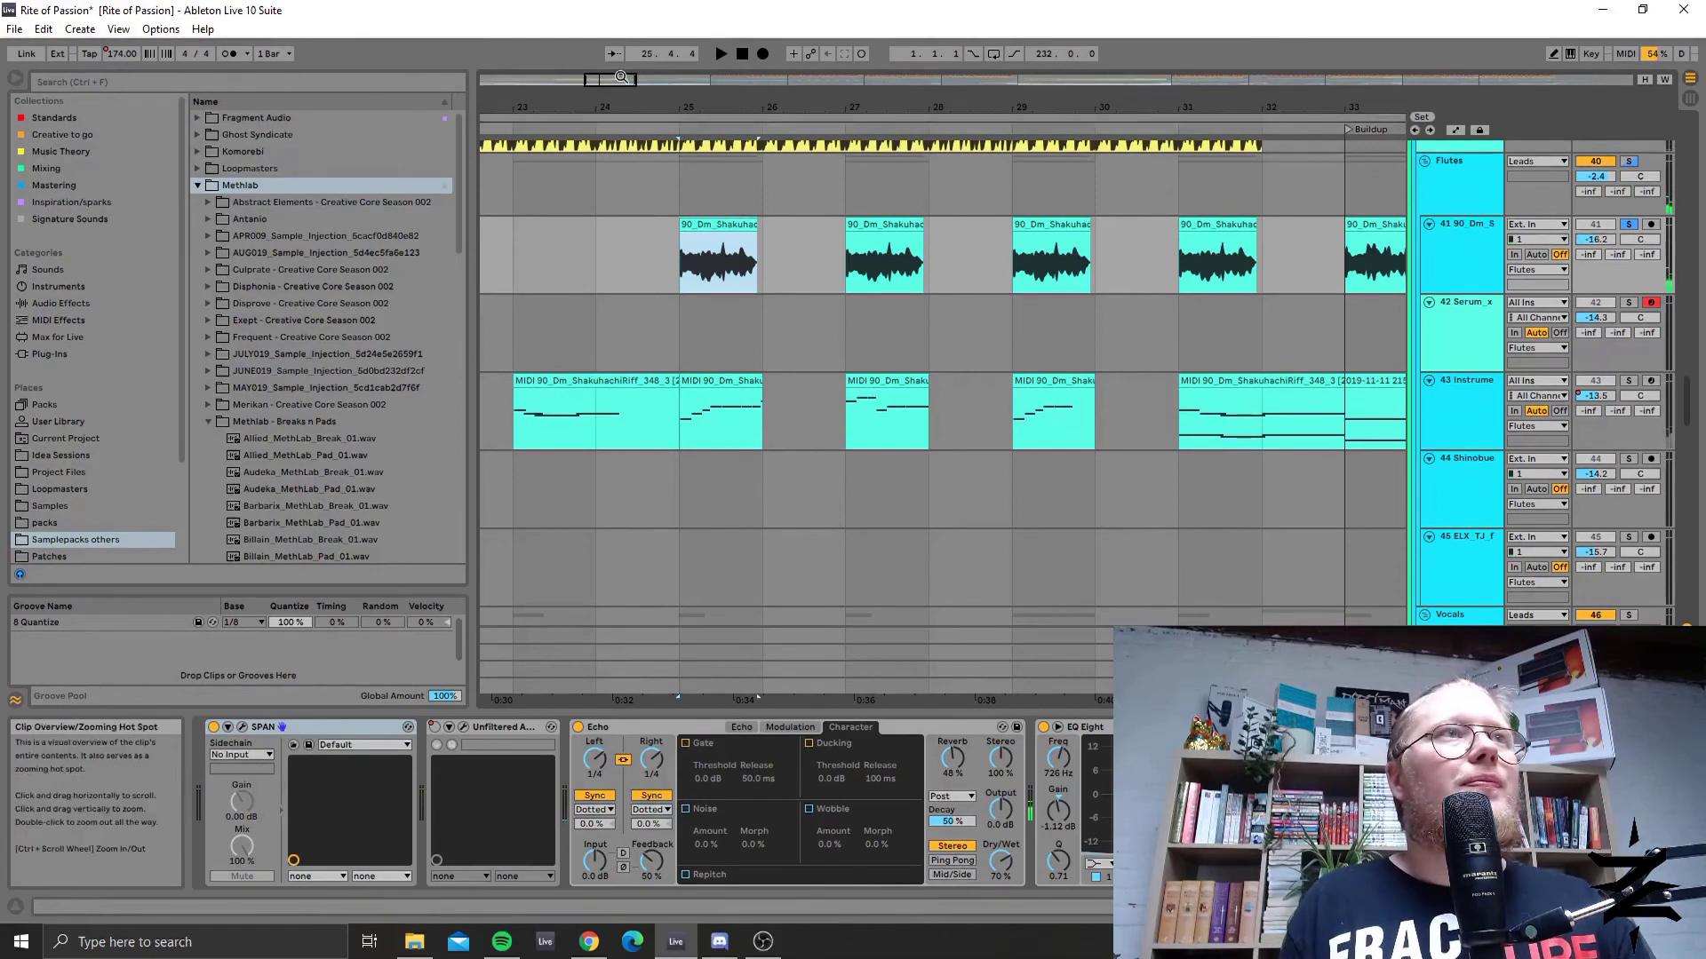
Place the insert marker at bar 18 on vocal track 47 and play the arrangement with all tracks unsoloed.
{"action": "left_click_drag", "start_coordinate": [827, 169], "coordinate": [744, 75]}
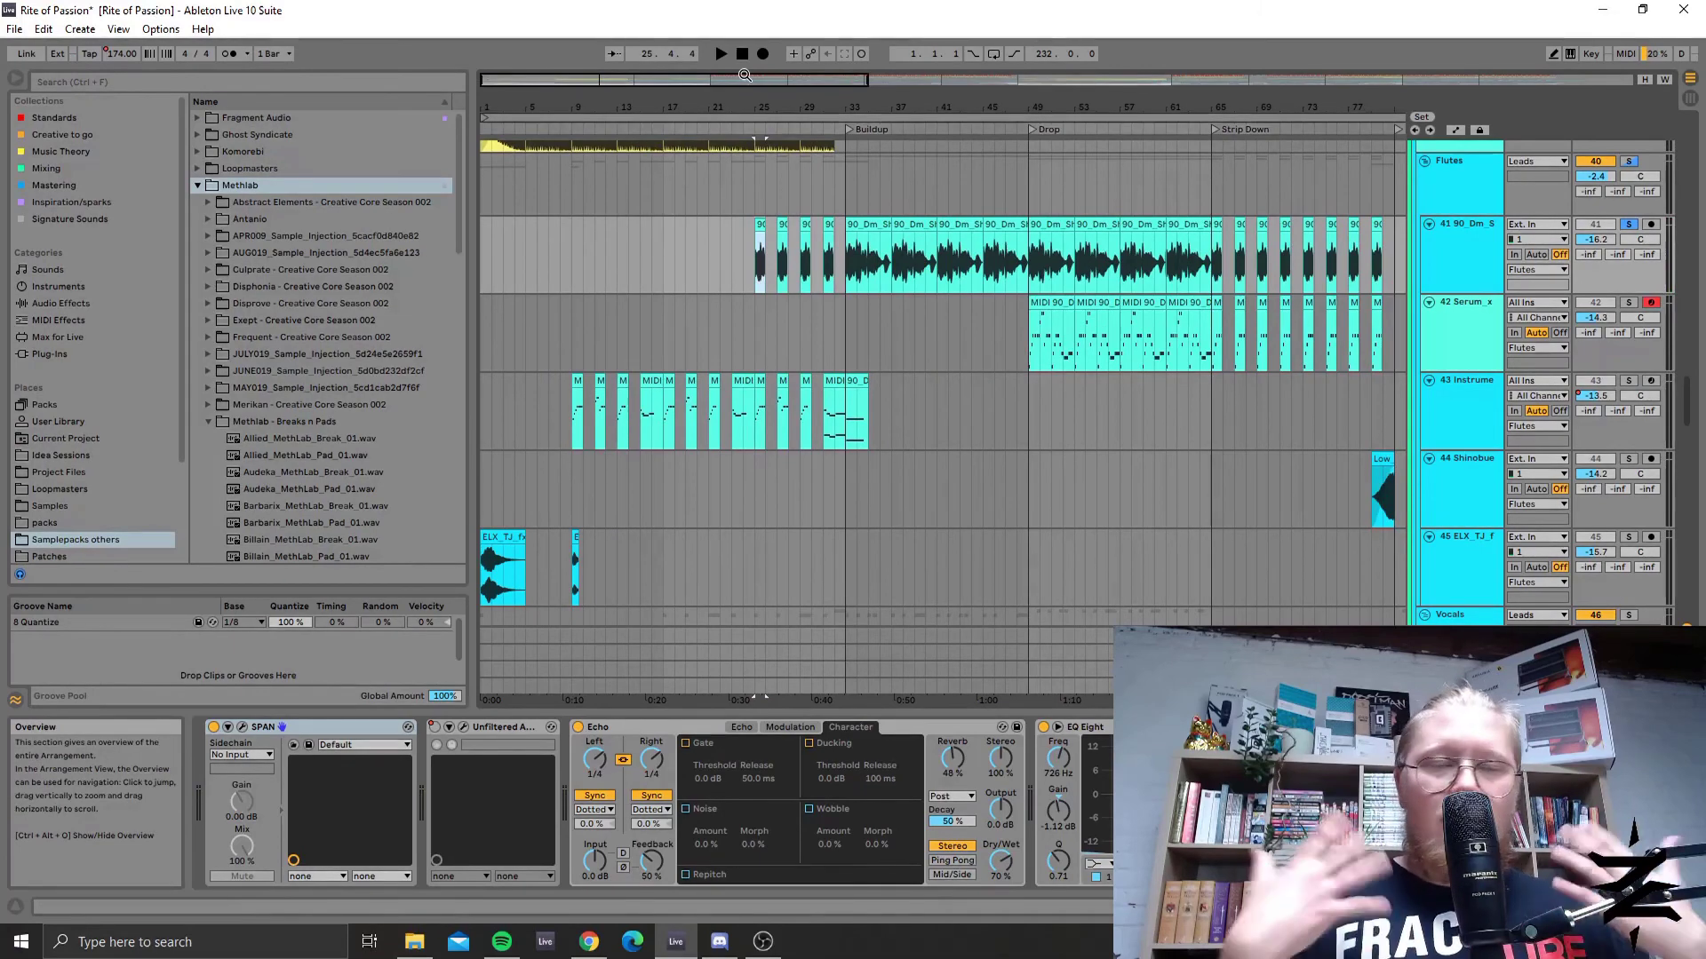
{"action": "scroll", "coordinate": [882, 297], "scroll_direction": "down", "scroll_amount": 6}
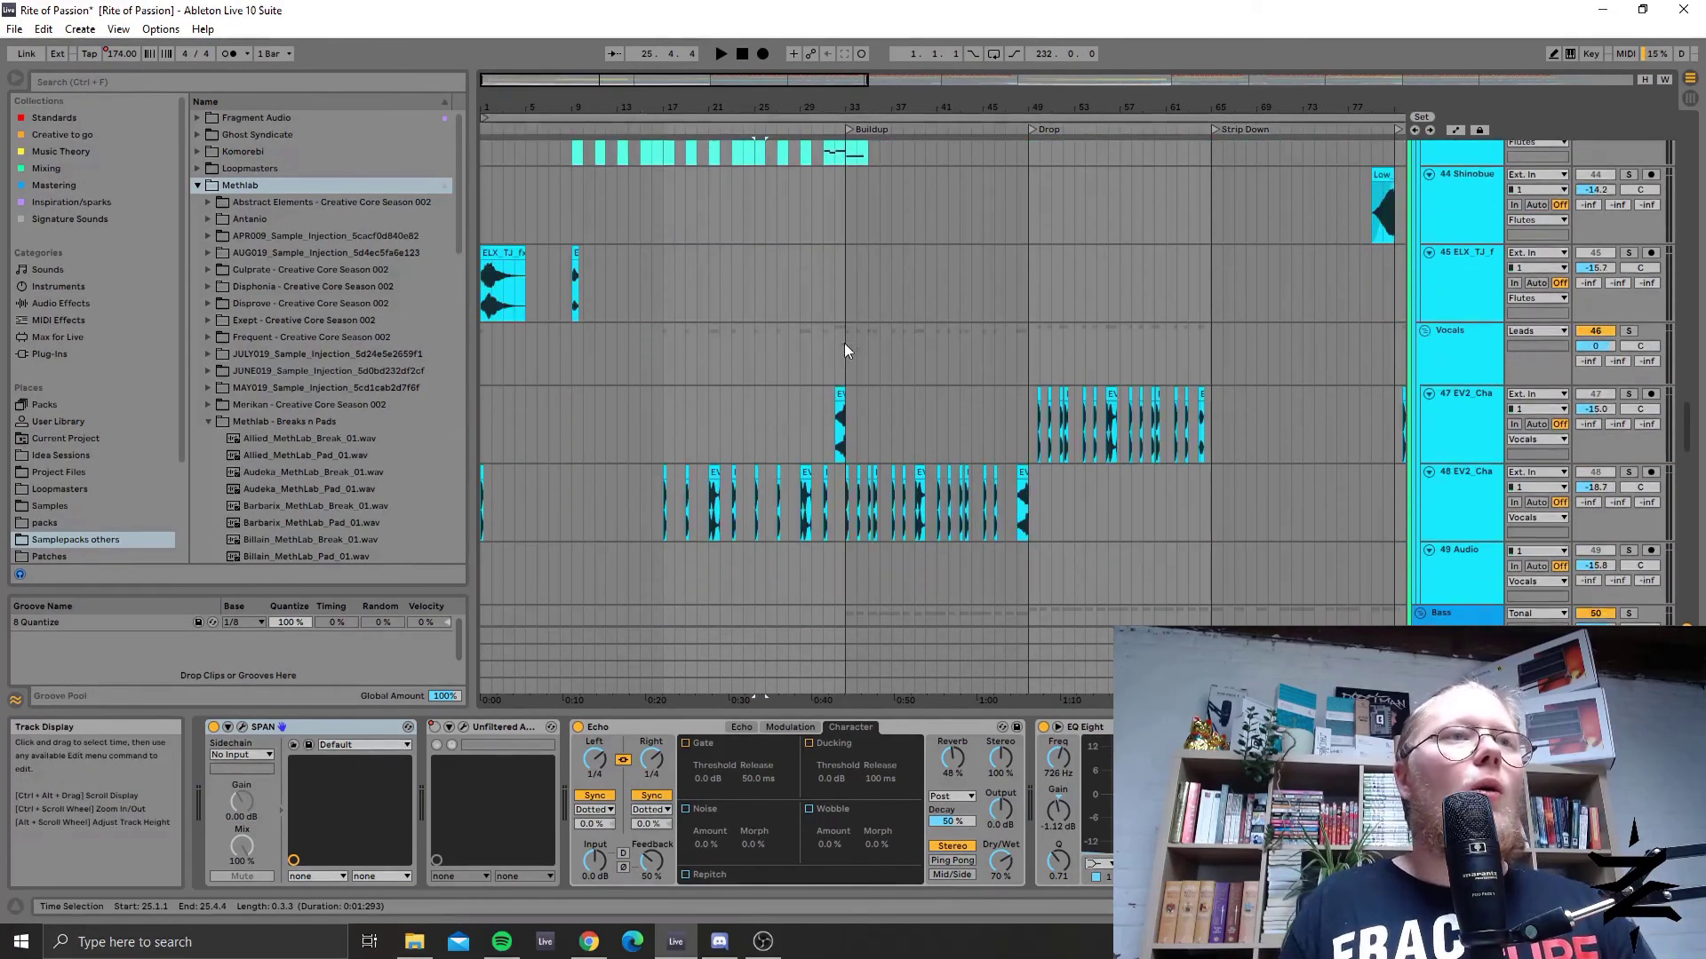
{"action": "left_click", "coordinate": [684, 426]}
{"action": "key", "text": "space"}
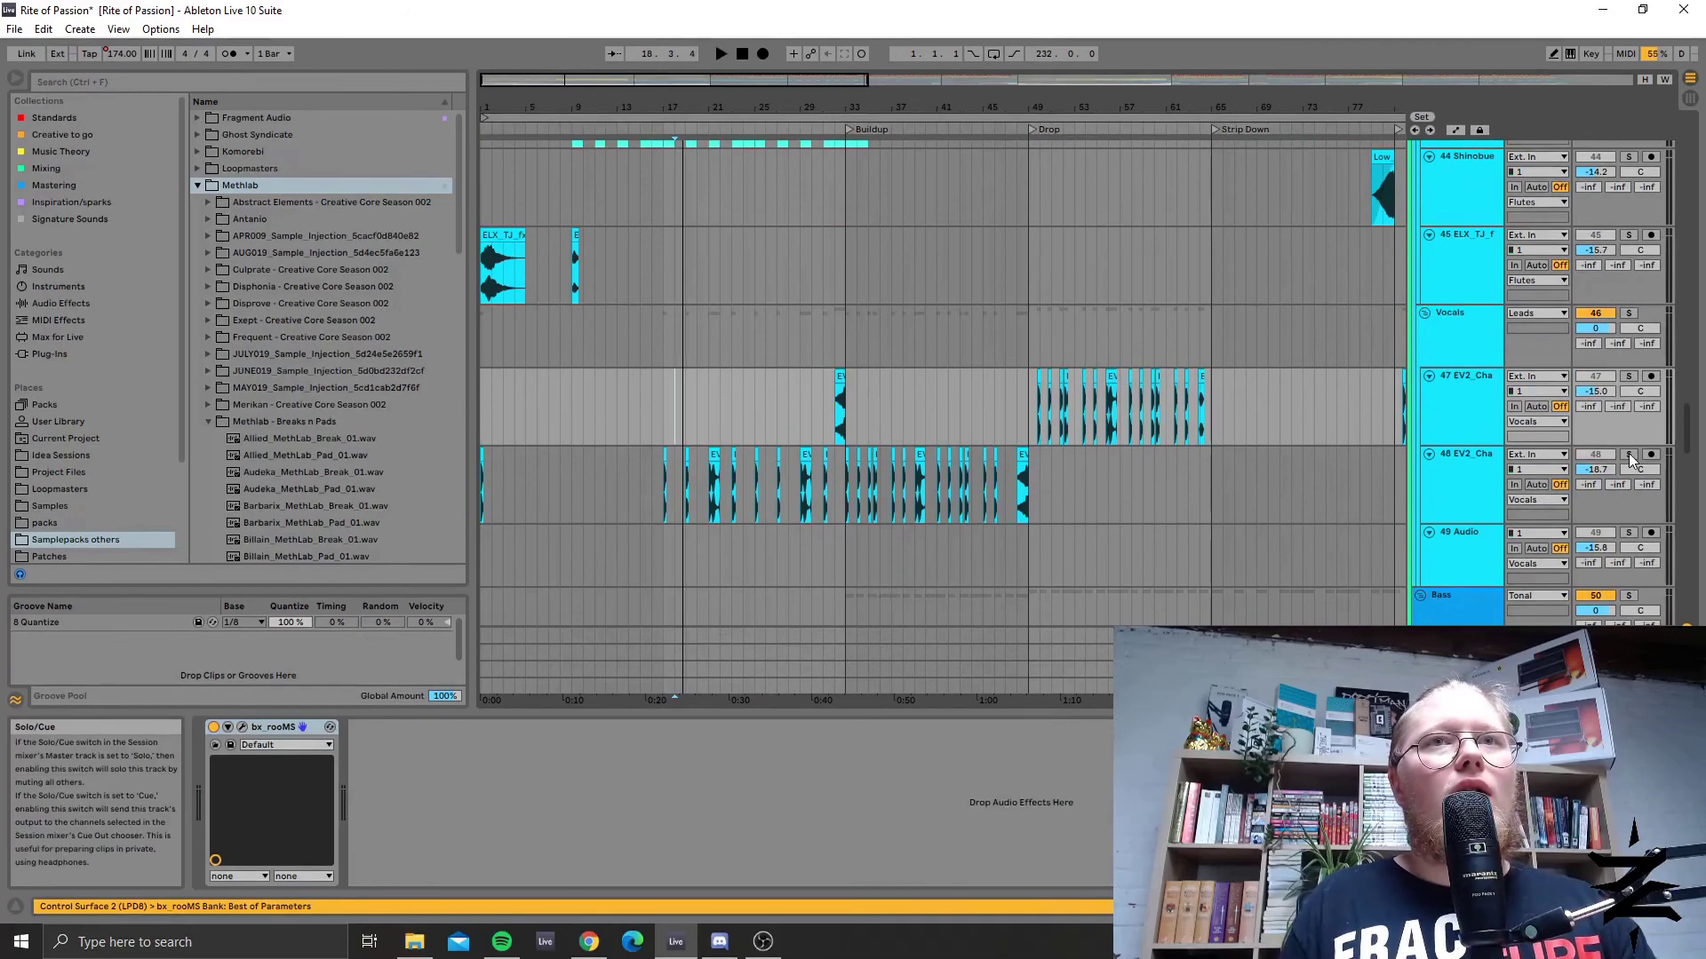
Examine the vocal, FX, flute and mangled loop tracks during playback, stopping with the insert marker at bar 27 on track 36.
{"action": "scroll", "coordinate": [891, 400], "scroll_direction": "down", "scroll_amount": 5}
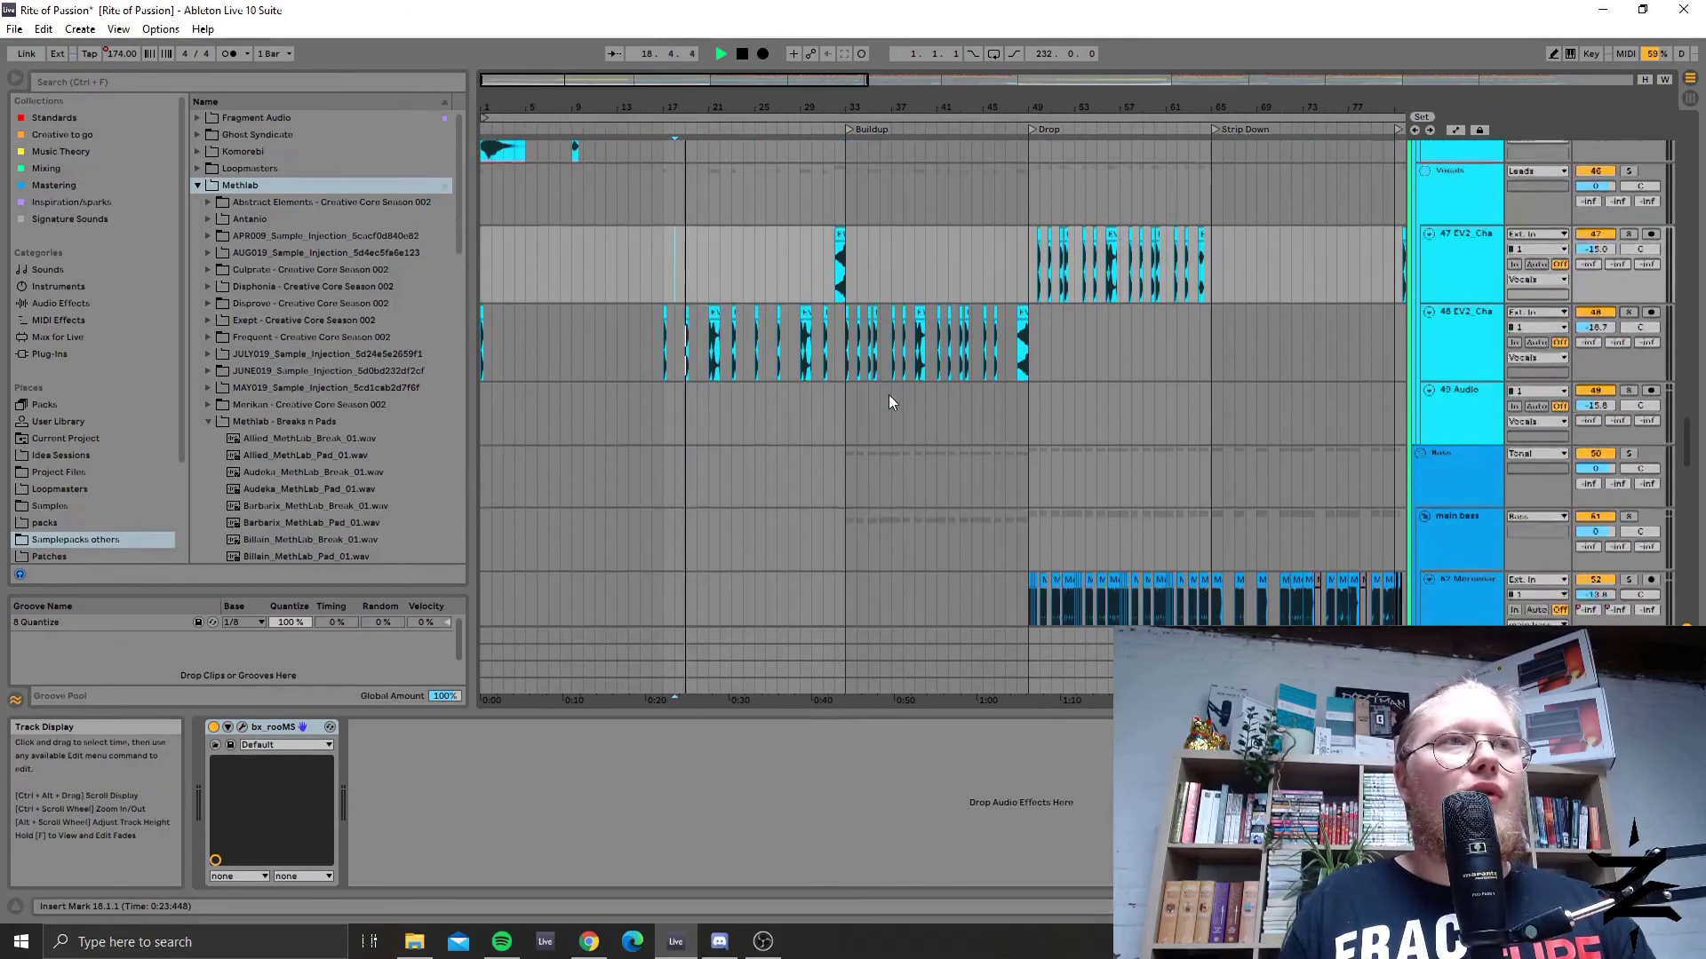
{"action": "scroll", "coordinate": [879, 399], "scroll_direction": "down", "scroll_amount": 6}
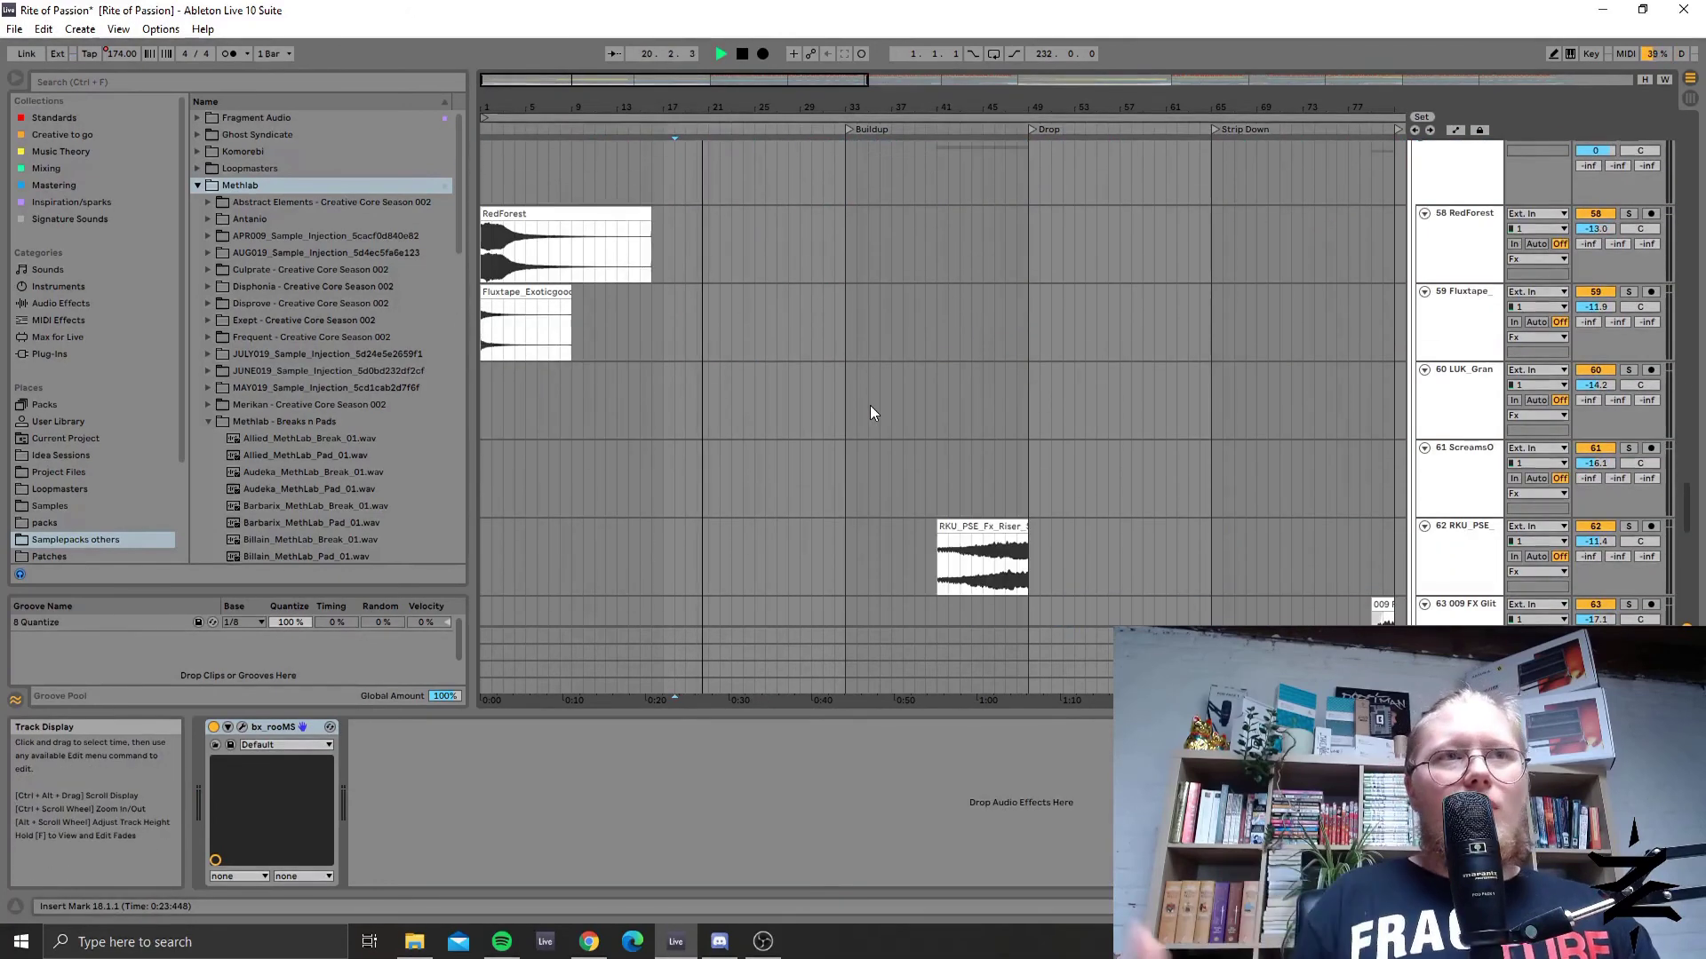
{"action": "scroll", "coordinate": [870, 405], "scroll_direction": "up", "scroll_amount": 10}
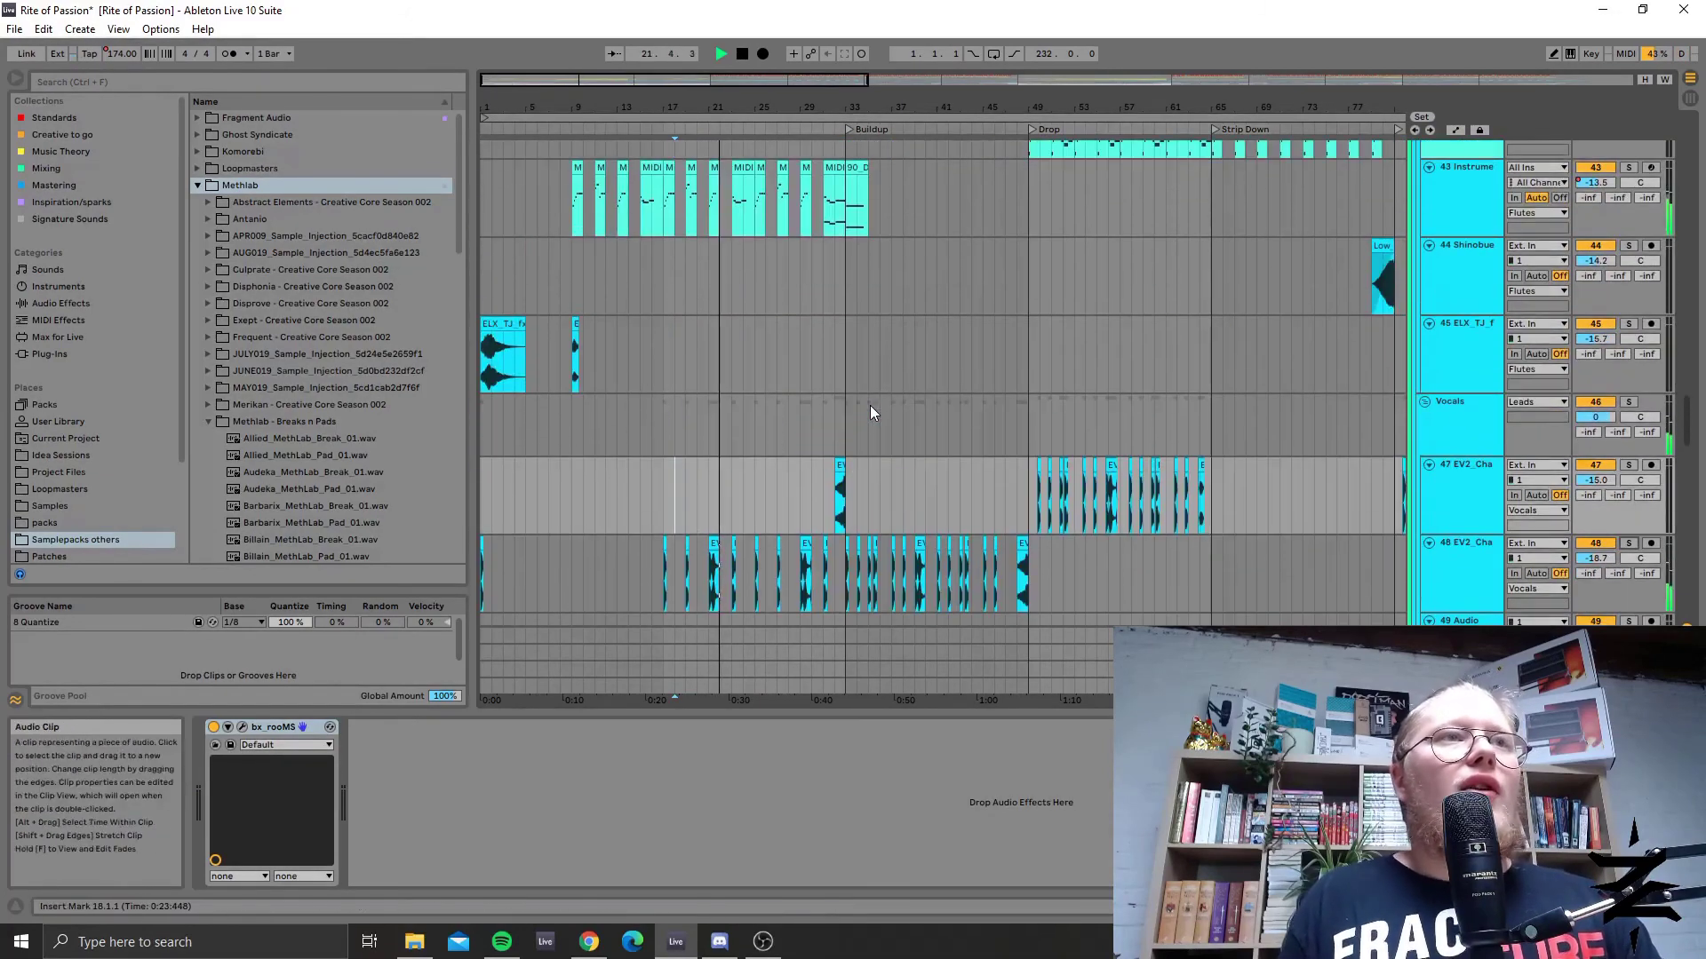
{"action": "scroll", "coordinate": [871, 405], "scroll_direction": "up", "scroll_amount": 7}
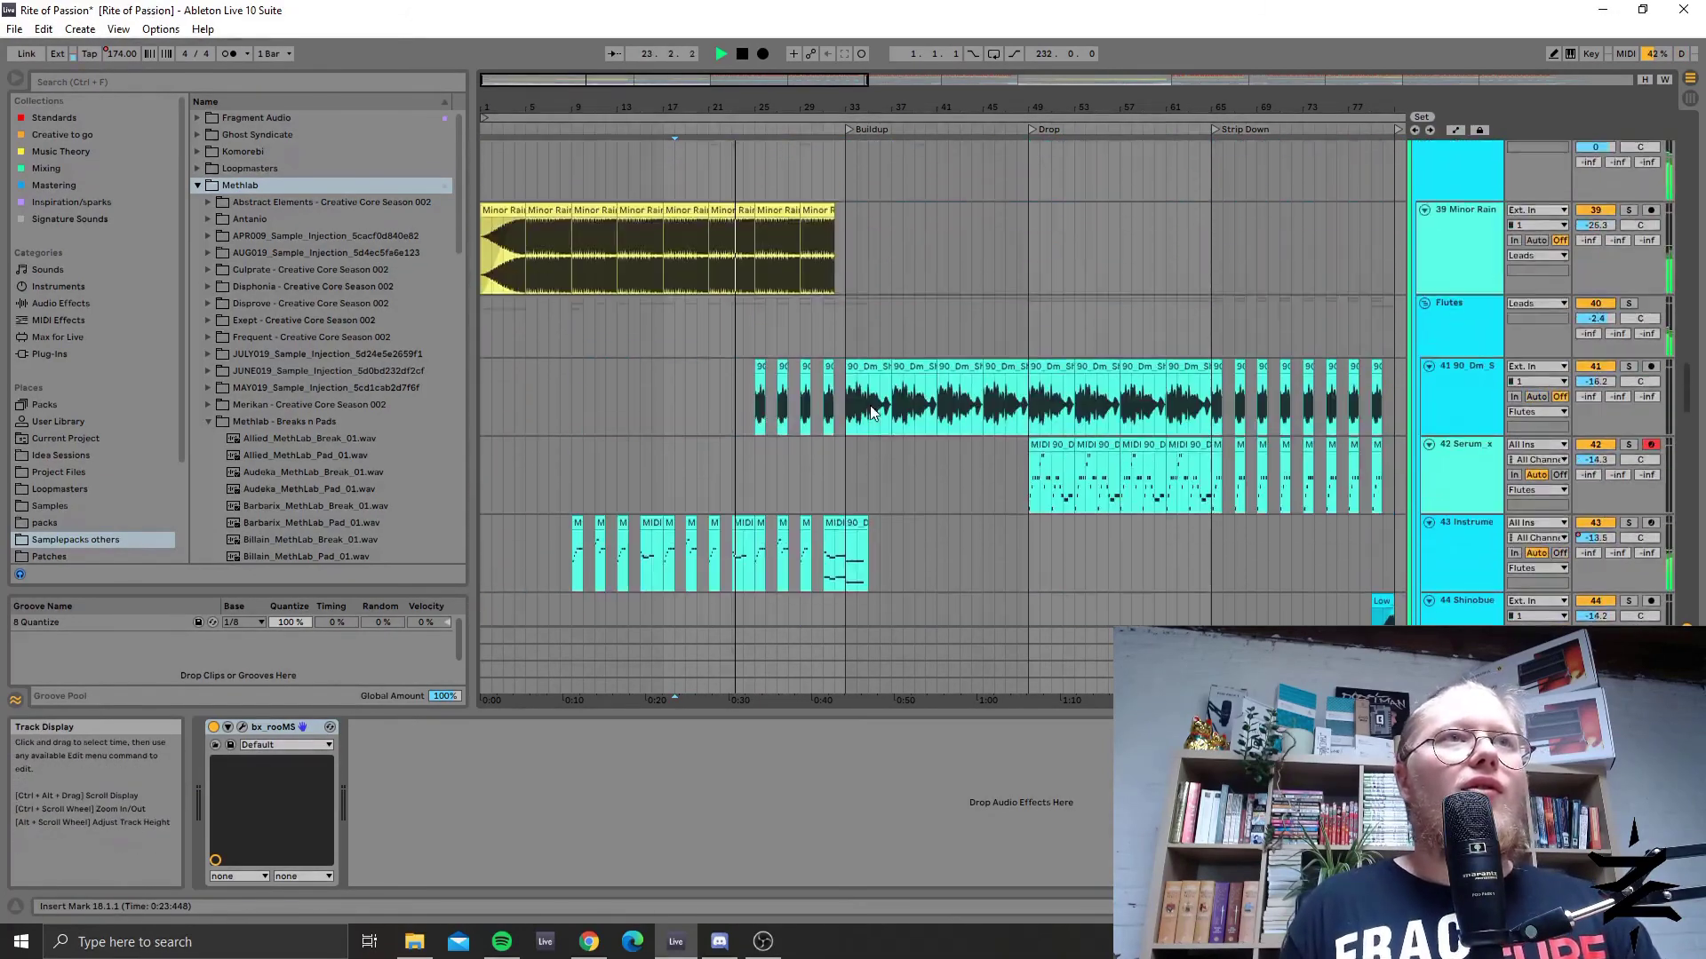
{"action": "scroll", "coordinate": [871, 405], "scroll_direction": "up", "scroll_amount": 5}
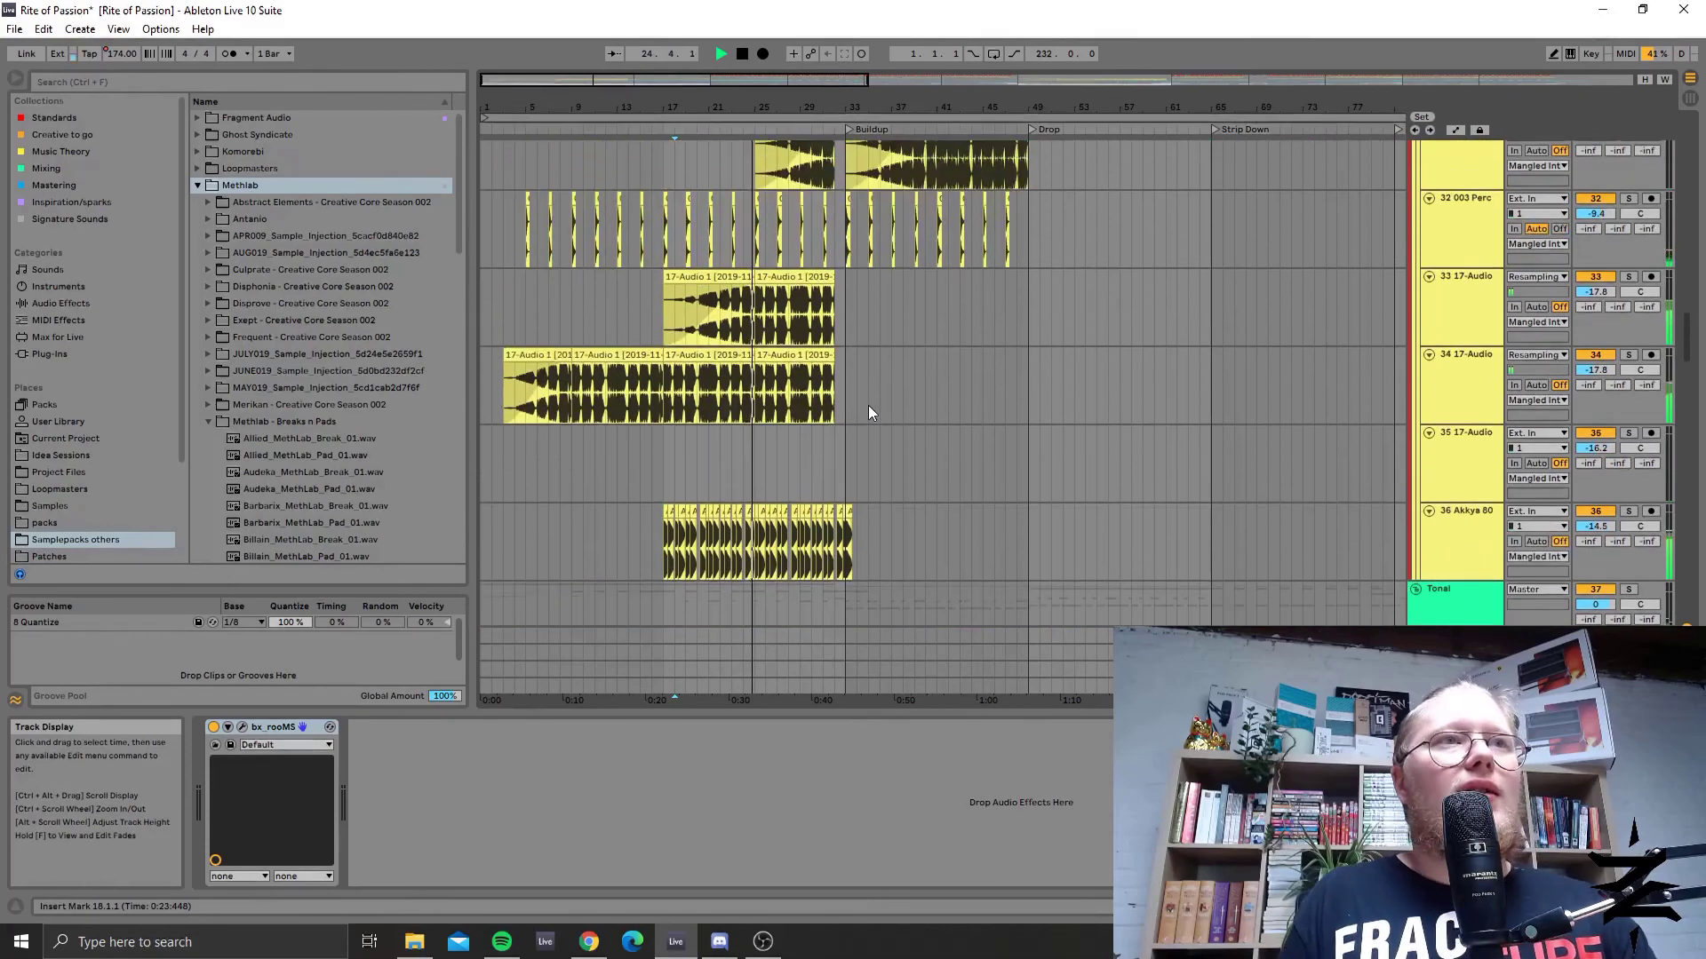
{"action": "left_click_drag", "start_coordinate": [638, 77], "coordinate": [641, 82]}
{"action": "left_click", "coordinate": [922, 414]}
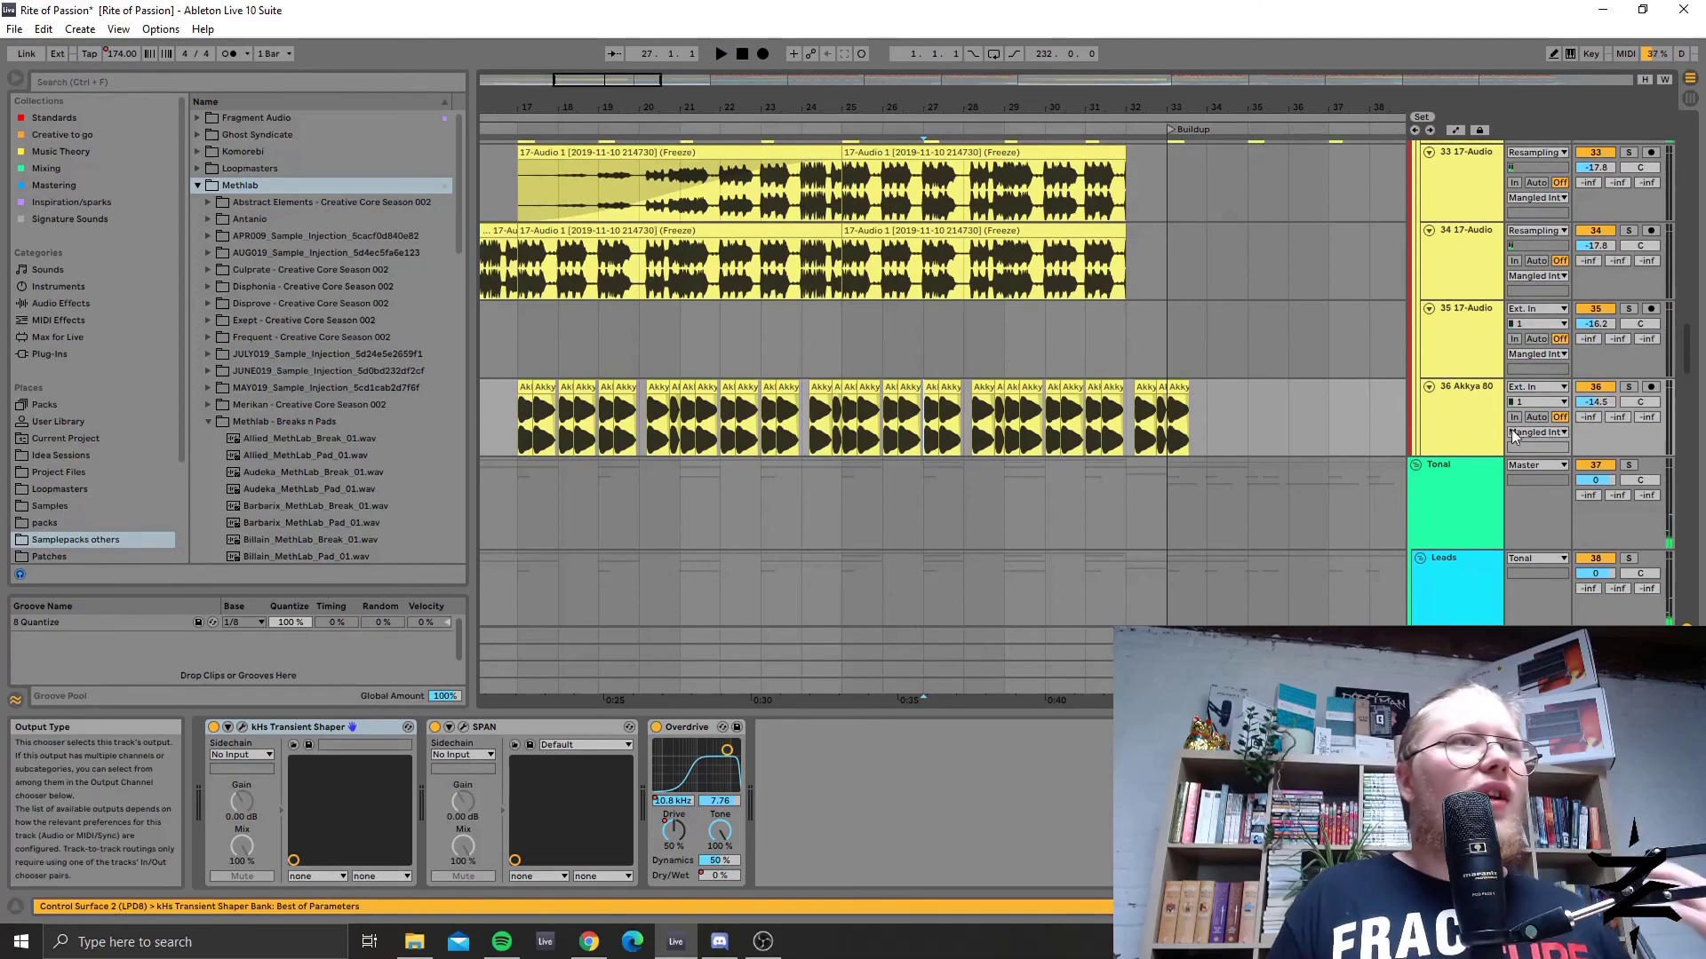
Place the insert marker at bar 33 on track 30, where the Buildup begins, and start playback.
{"action": "scroll", "coordinate": [1441, 178], "scroll_direction": "up", "scroll_amount": 10}
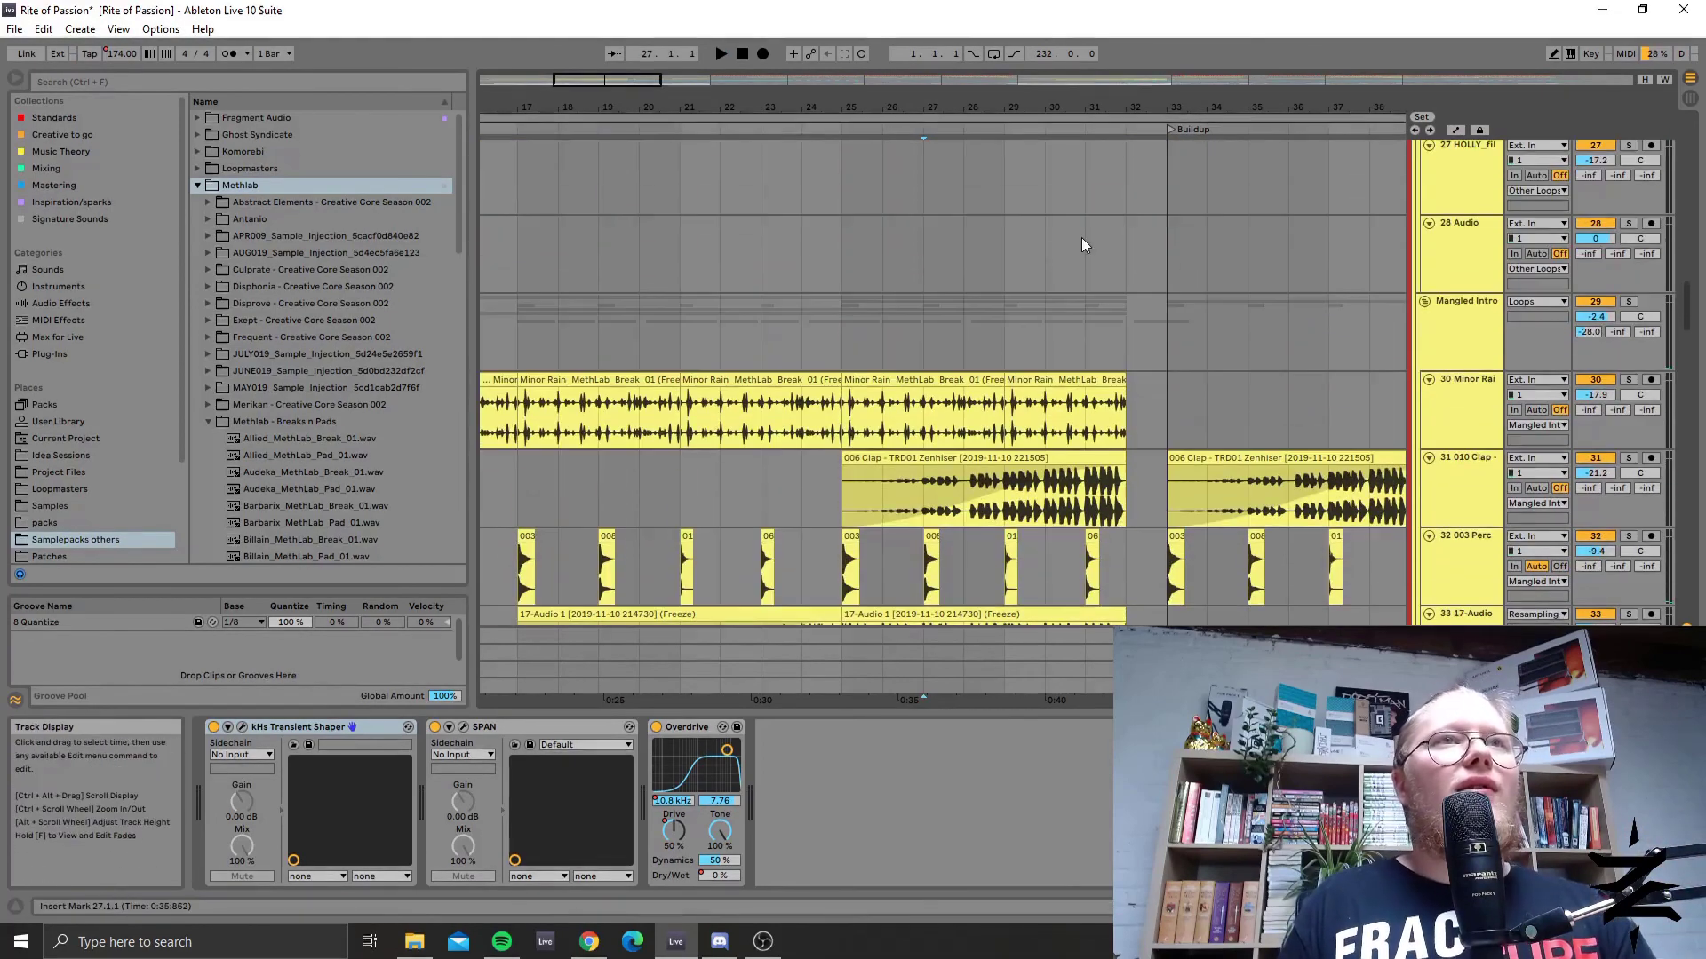
{"action": "left_click_drag", "start_coordinate": [615, 80], "coordinate": [650, 226]}
{"action": "left_click", "coordinate": [643, 408]}
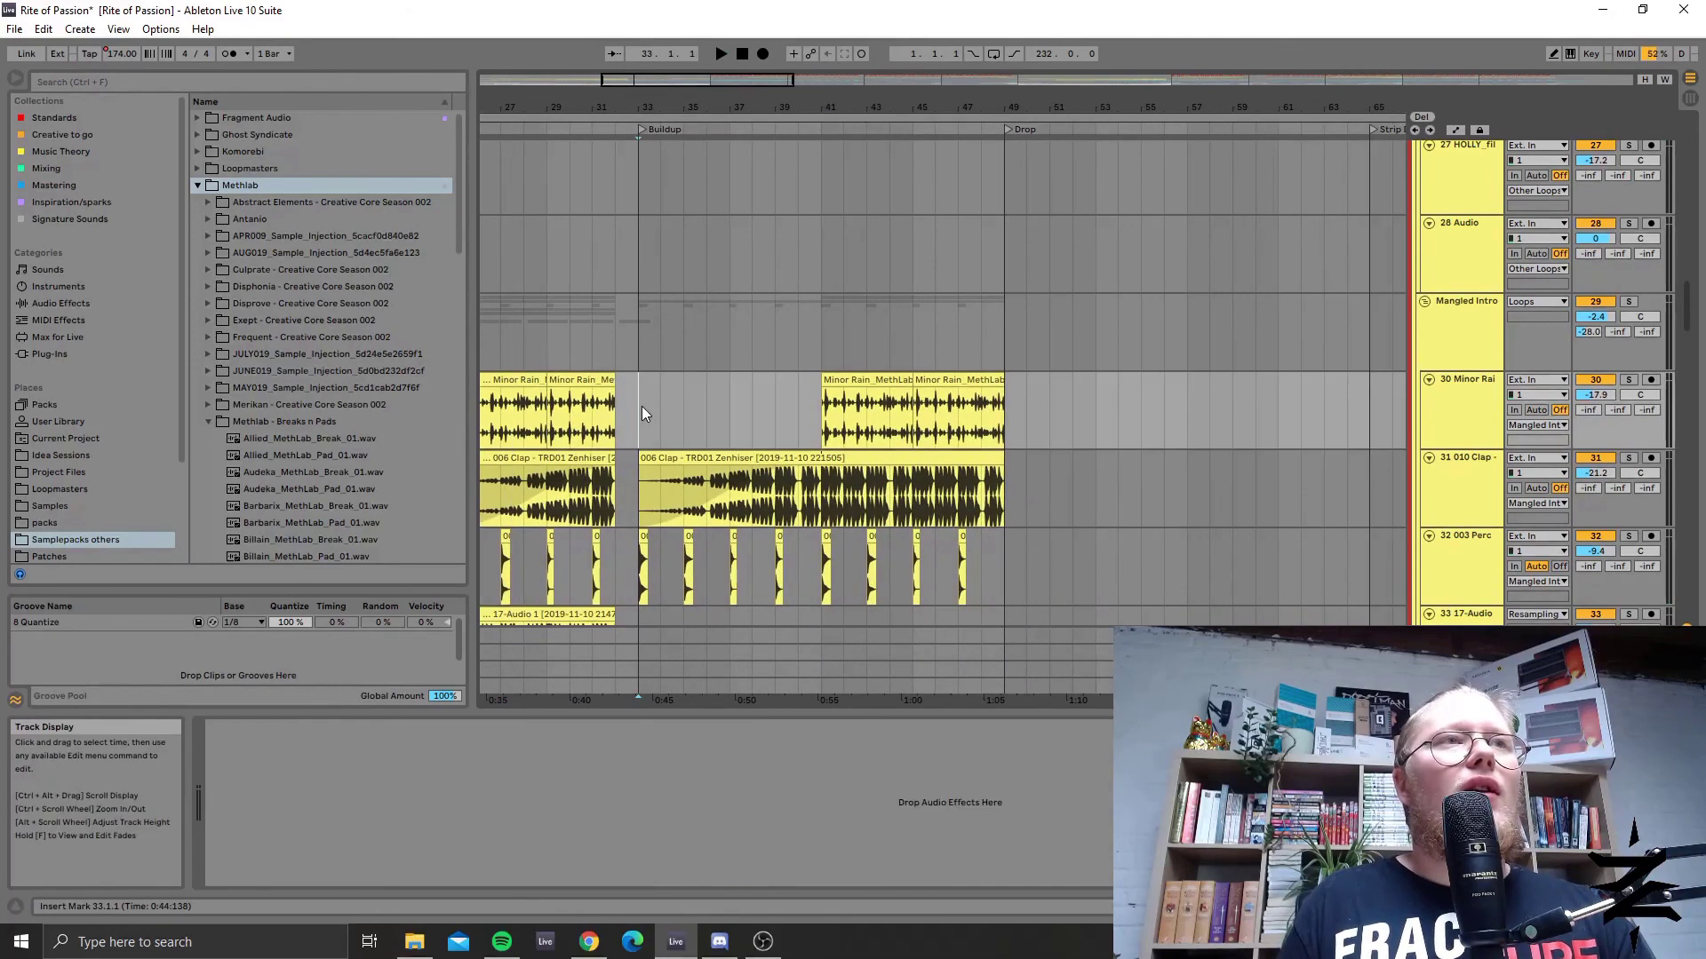
{"action": "key", "text": "space"}
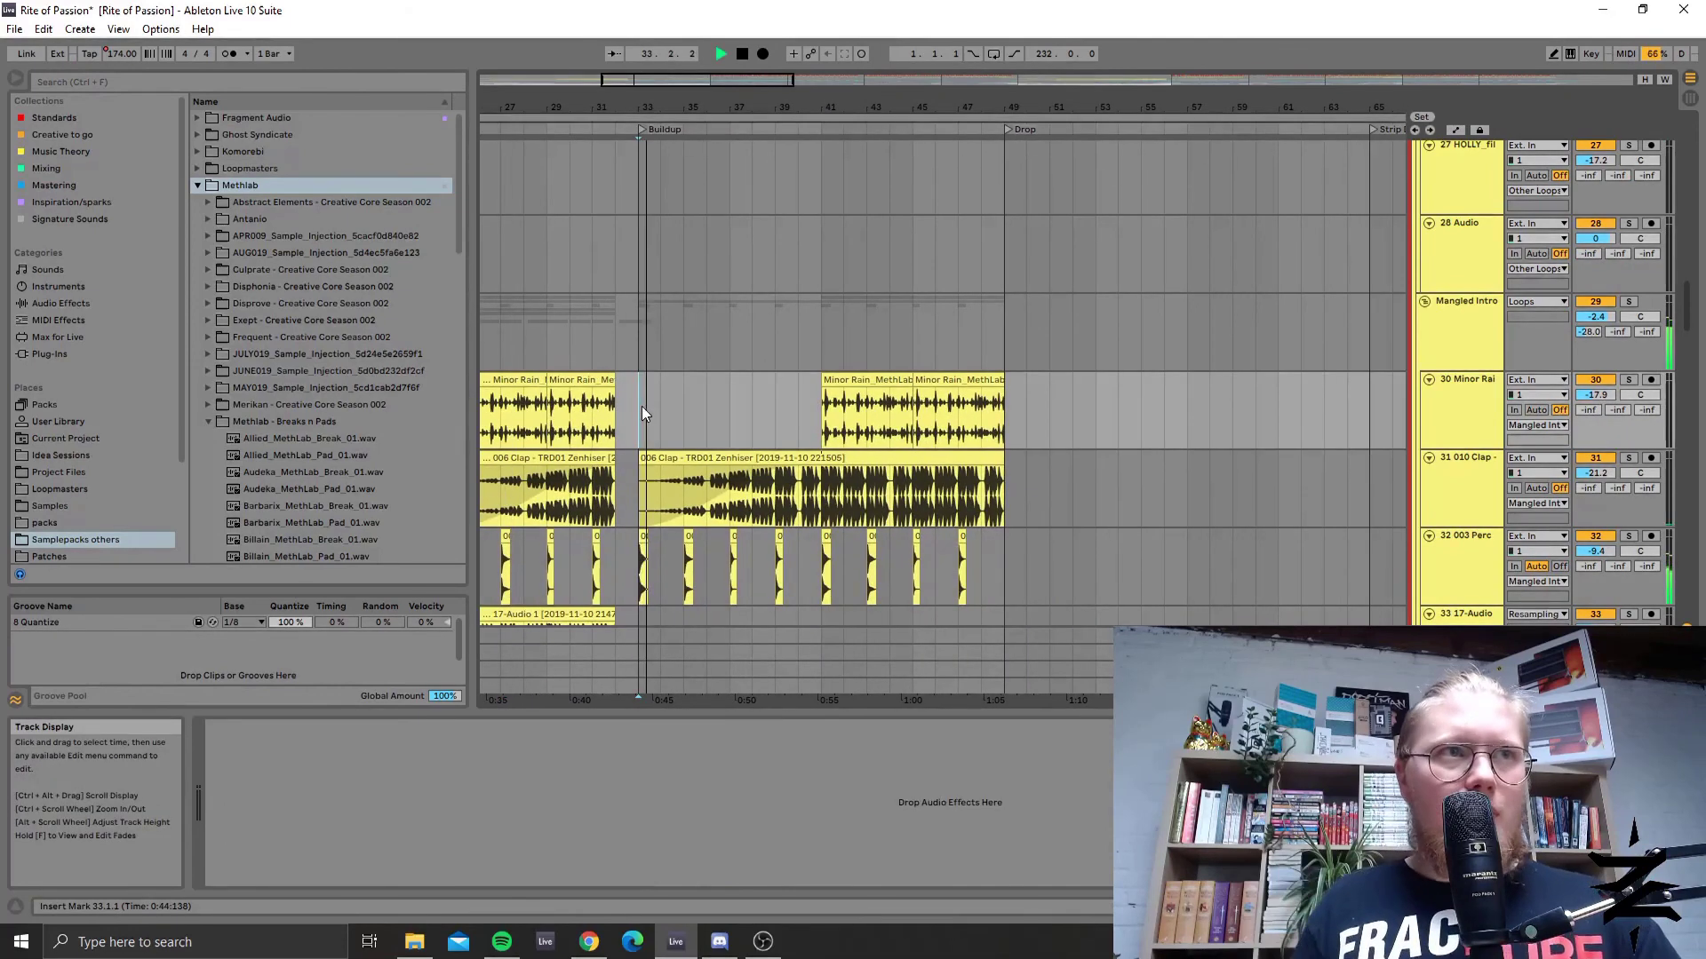
Examine the flute and main bass tracks while the Buildup plays, stopping with the insert marker at bar 49 on track 52.
{"action": "scroll", "coordinate": [1020, 501], "scroll_direction": "down", "scroll_amount": 10}
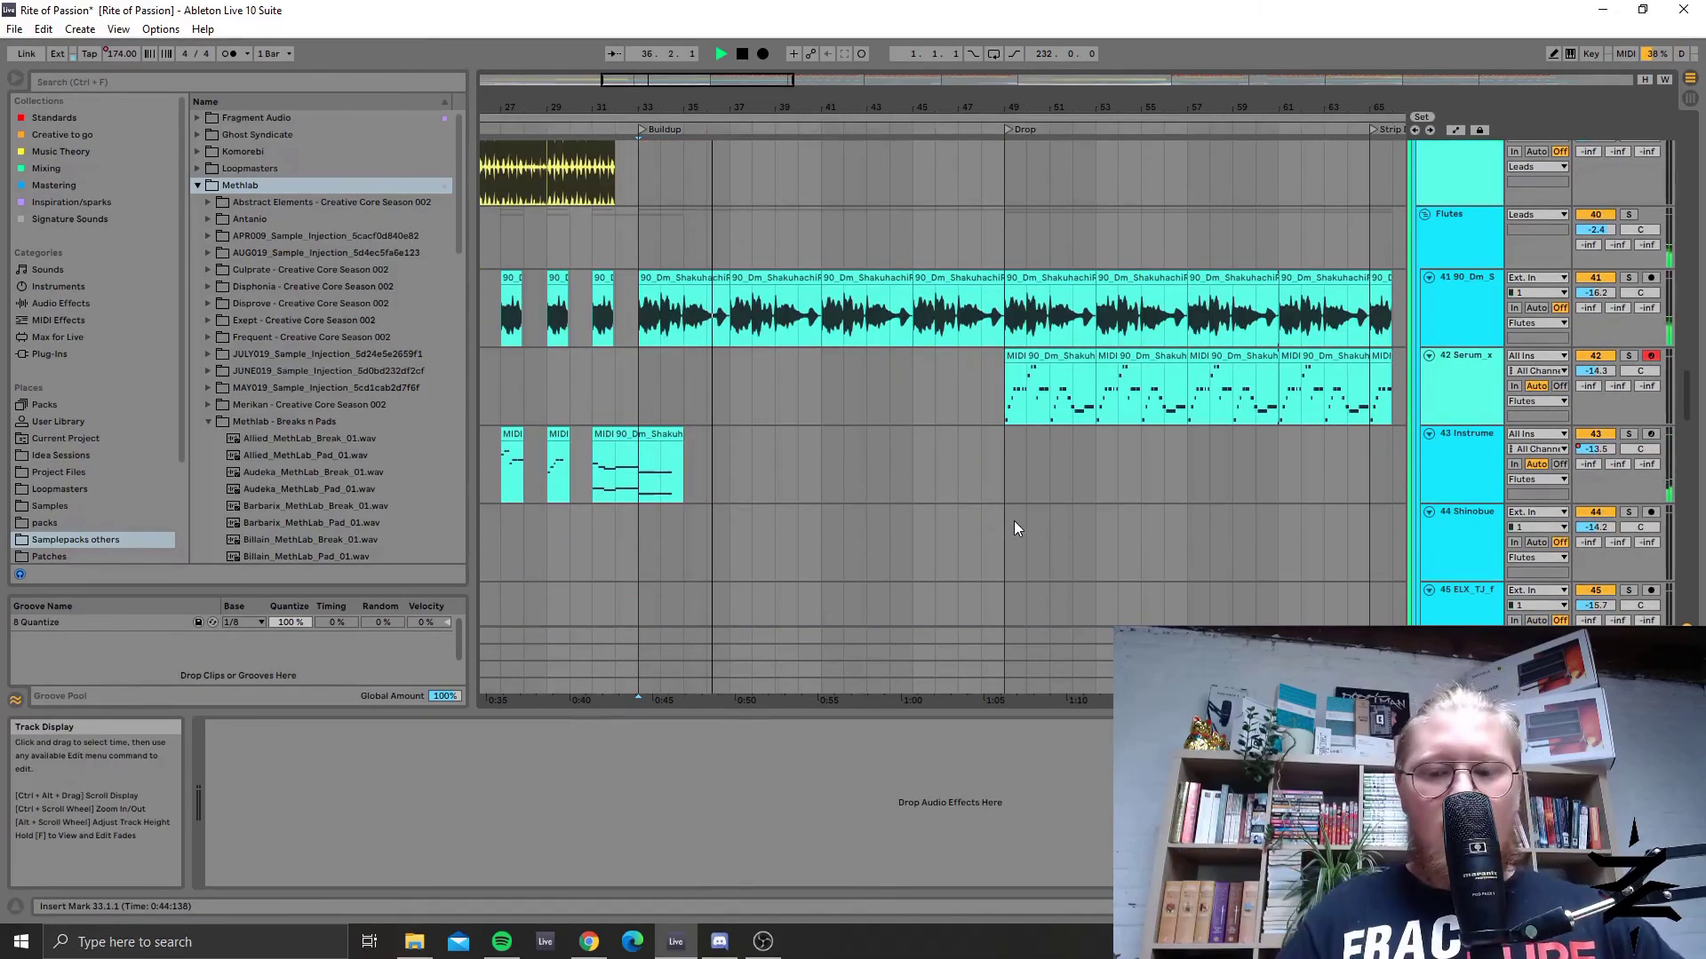
{"action": "scroll", "coordinate": [1053, 538], "scroll_direction": "down", "scroll_amount": 8}
{"action": "scroll", "coordinate": [987, 563], "scroll_direction": "down", "scroll_amount": 5}
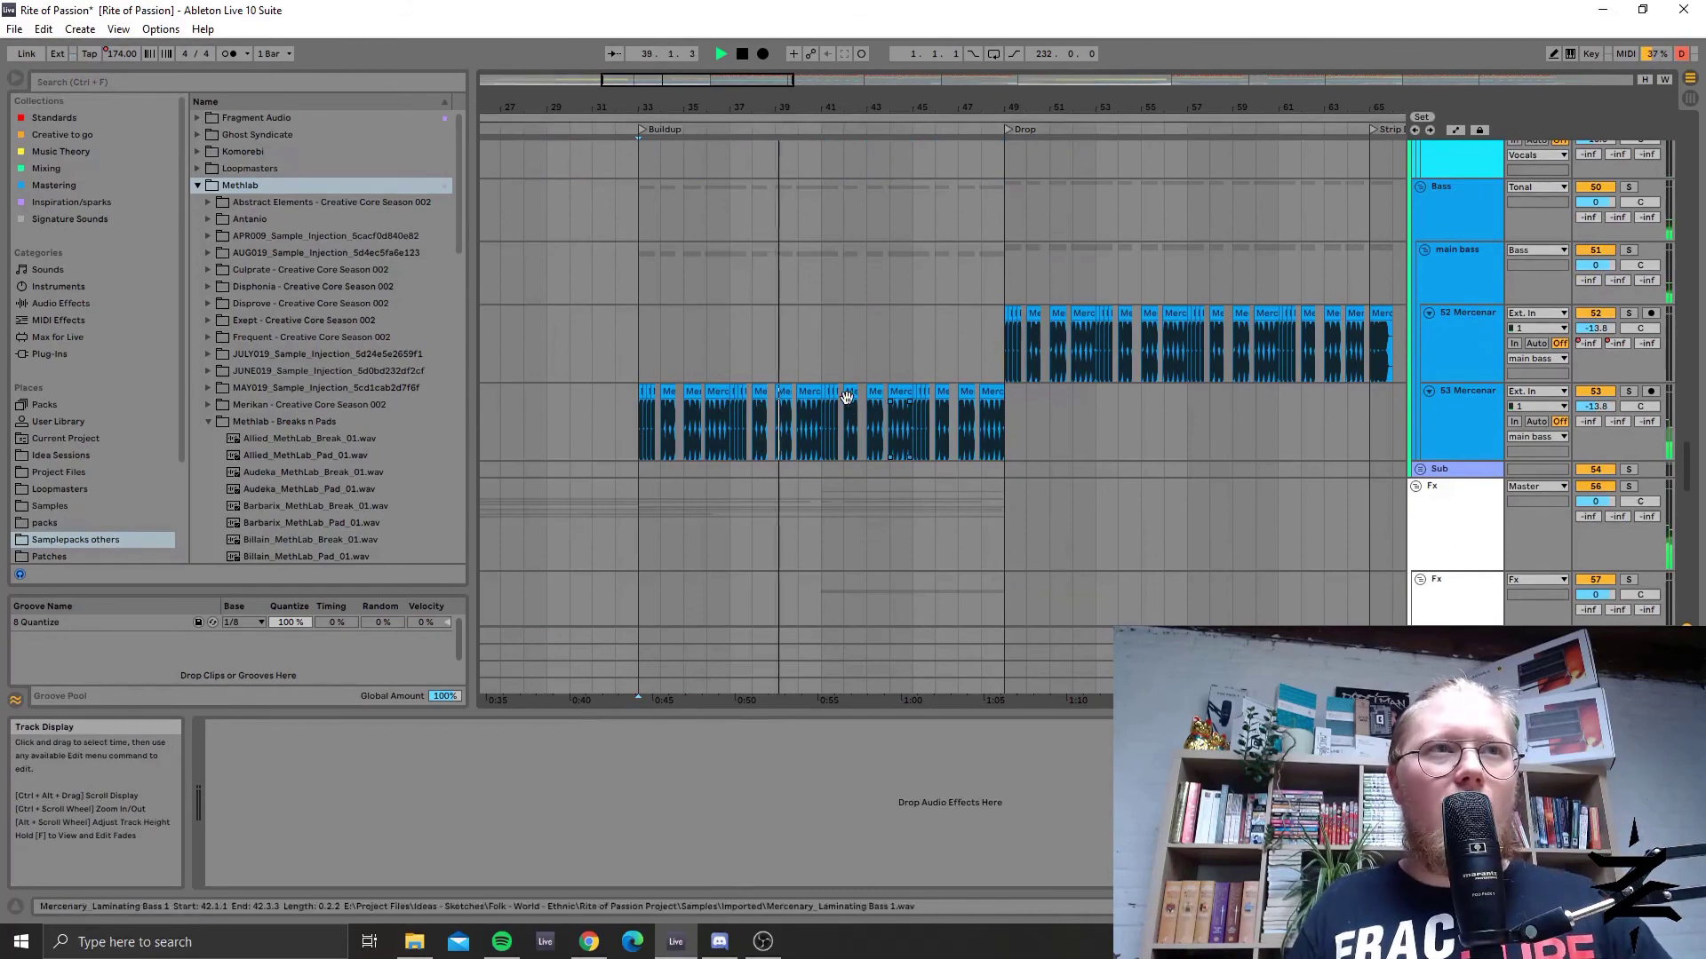
{"action": "left_click_drag", "start_coordinate": [739, 86], "coordinate": [769, 84]}
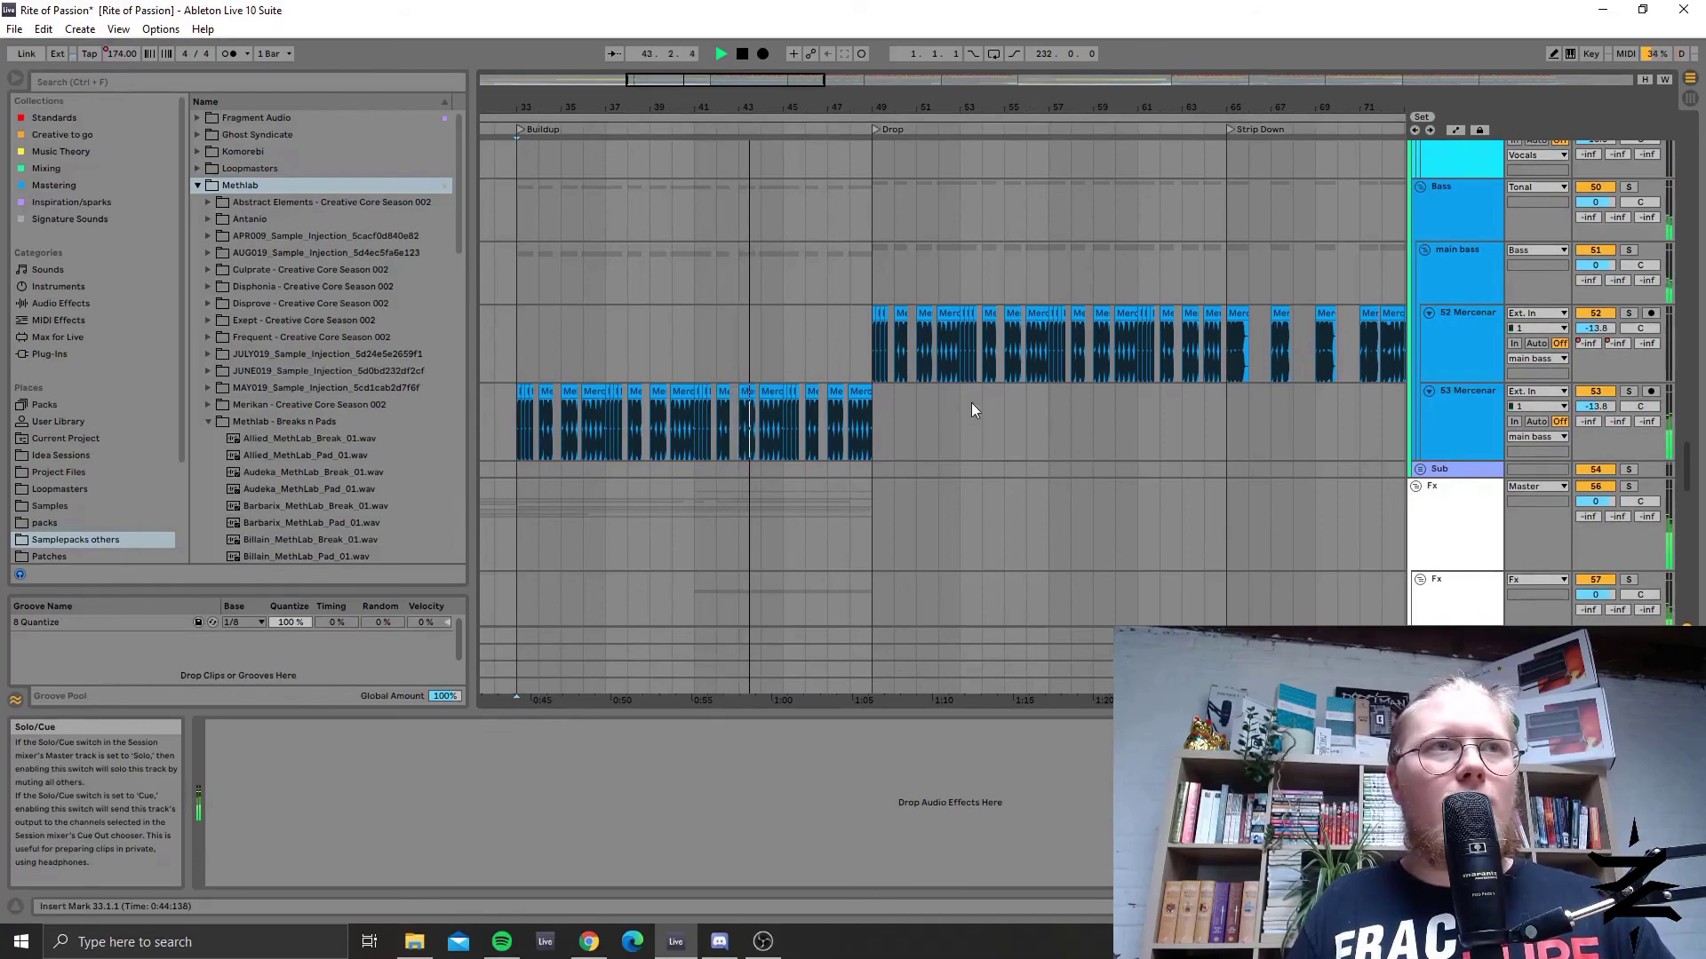
{"action": "left_click", "coordinate": [869, 322]}
{"action": "key", "text": "space"}
Examine the kick, snare and loop tracks in the Drop section.
{"action": "scroll", "coordinate": [871, 329], "scroll_direction": "up", "scroll_amount": 3}
{"action": "scroll", "coordinate": [871, 330], "scroll_direction": "up", "scroll_amount": 20}
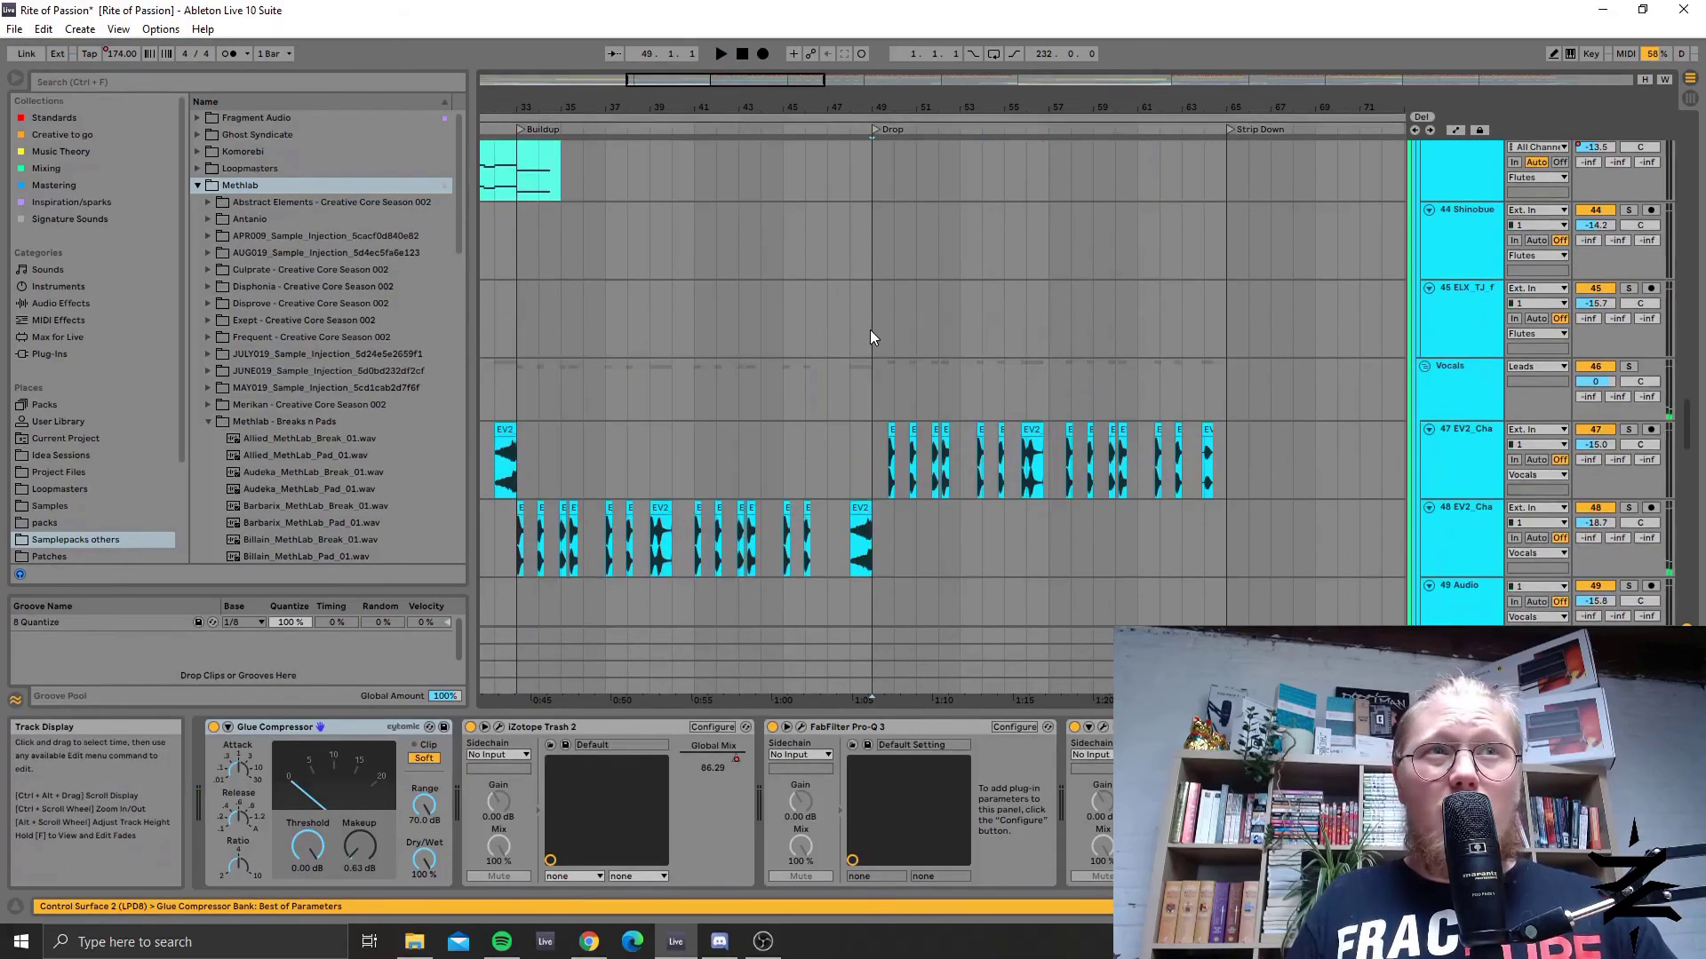
{"action": "scroll", "coordinate": [845, 333], "scroll_direction": "up", "scroll_amount": 15}
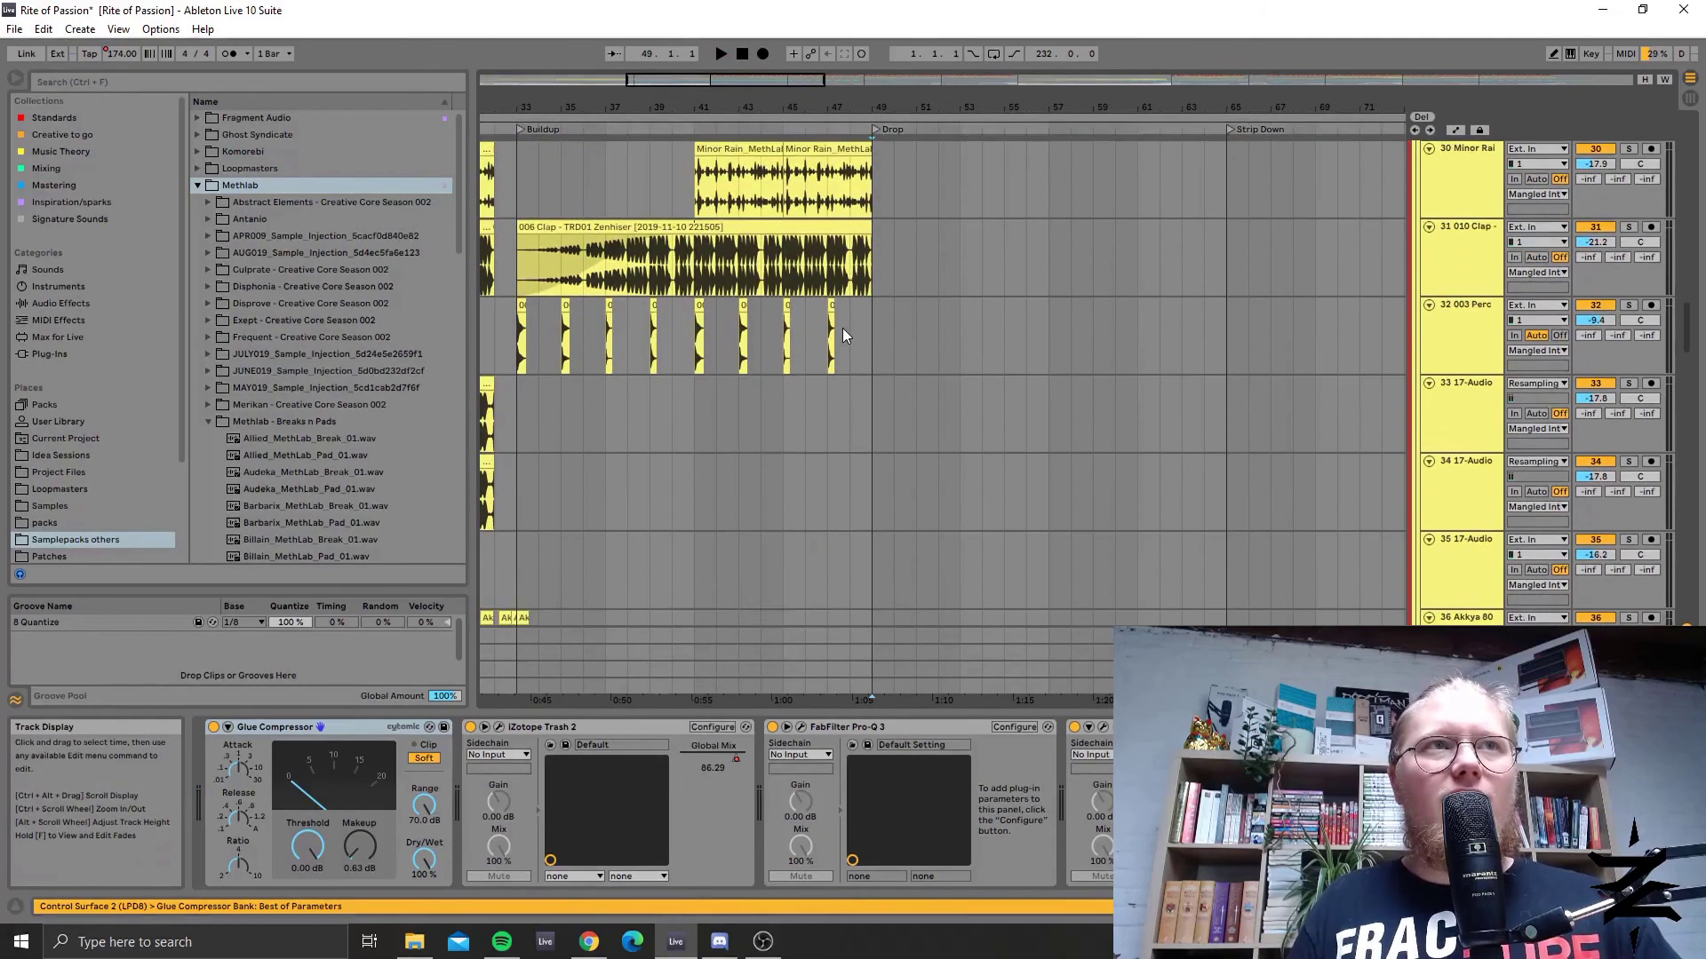
{"action": "scroll", "coordinate": [839, 325], "scroll_direction": "up", "scroll_amount": 15}
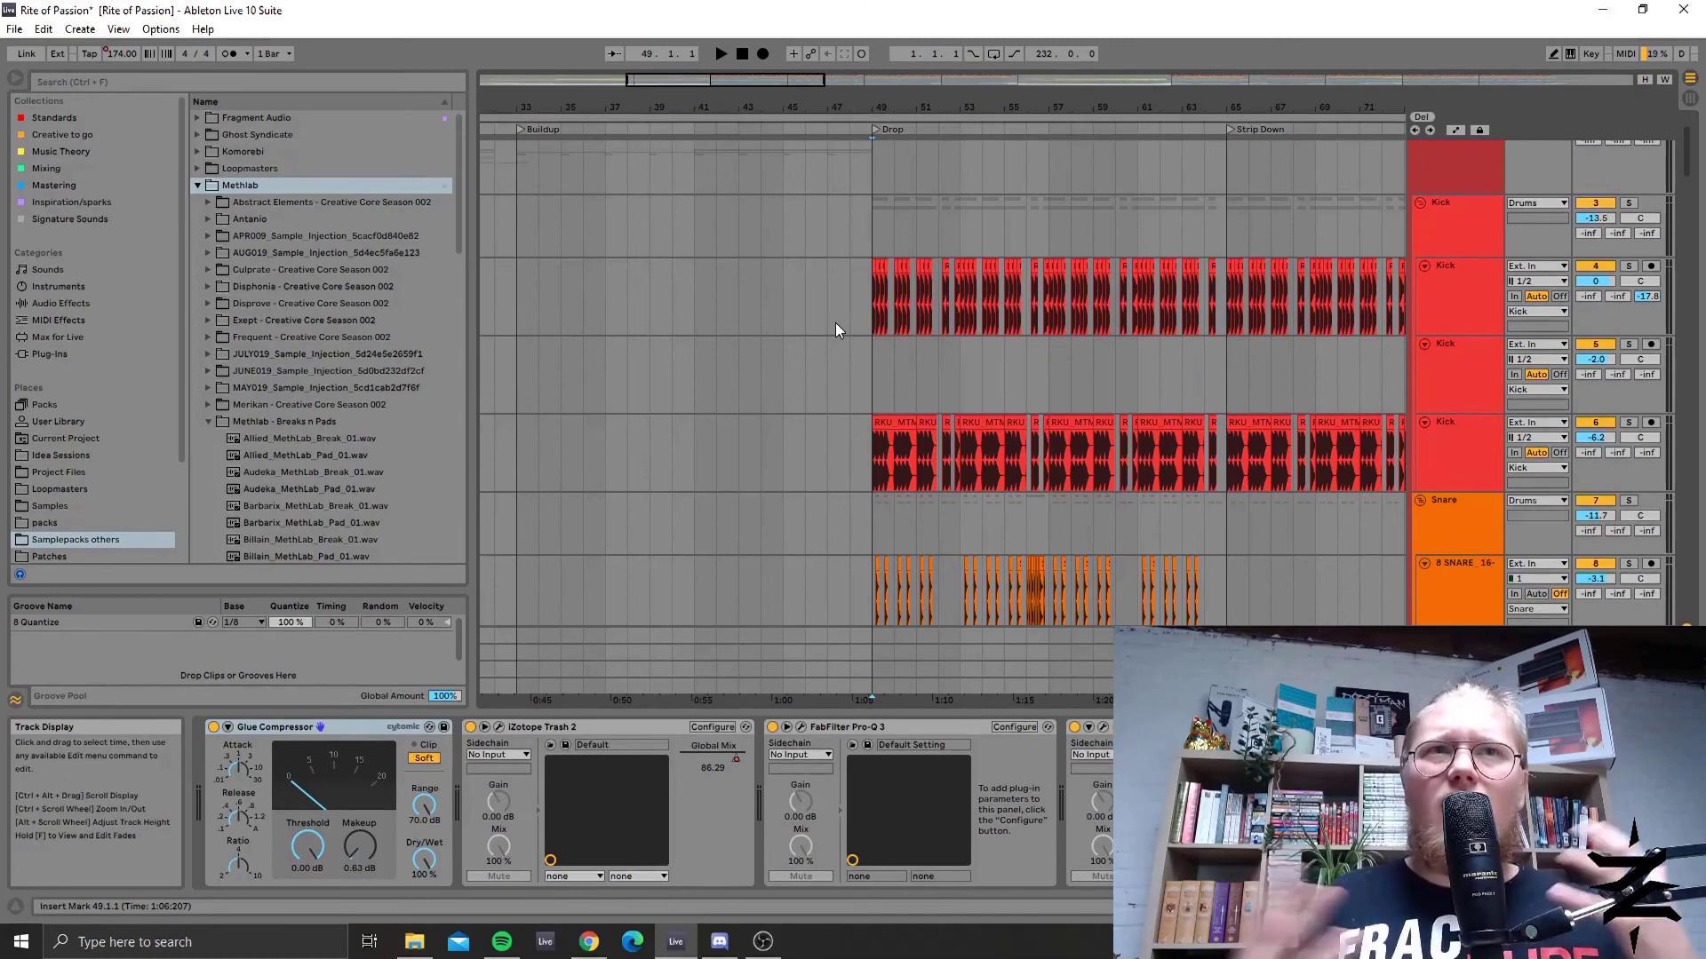
{"action": "left_click_drag", "start_coordinate": [732, 83], "coordinate": [746, 82]}
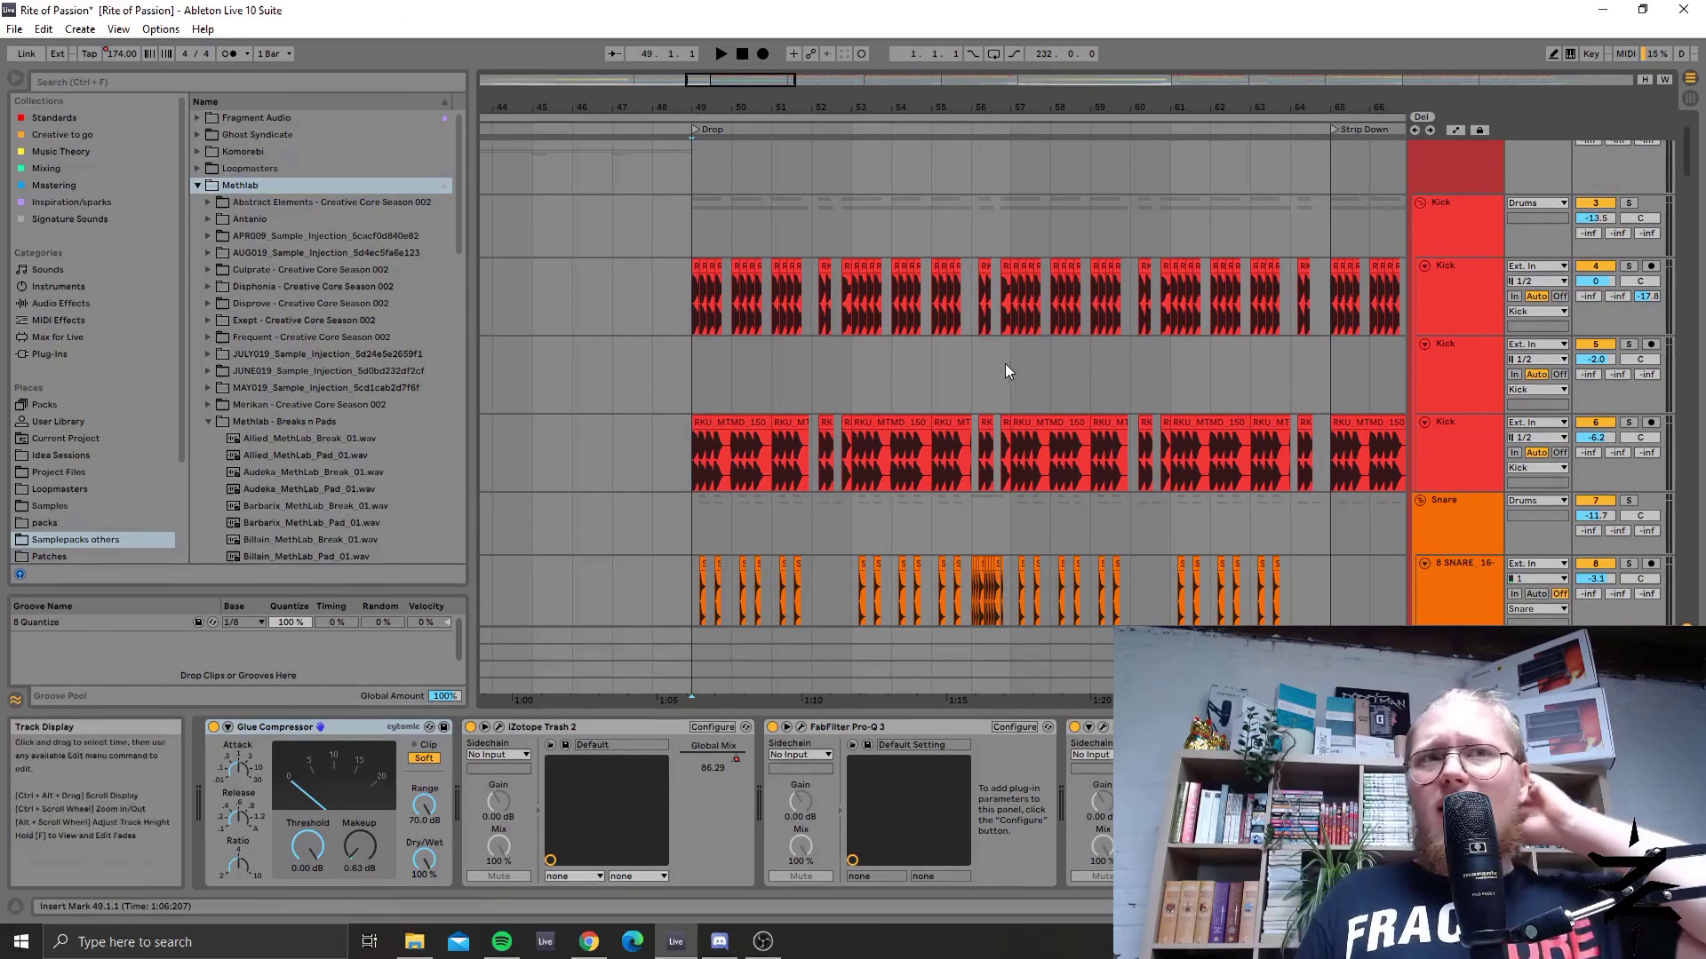
{"action": "scroll", "coordinate": [997, 370], "scroll_direction": "down", "scroll_amount": 10}
{"action": "scroll", "coordinate": [990, 382], "scroll_direction": "up", "scroll_amount": 6}
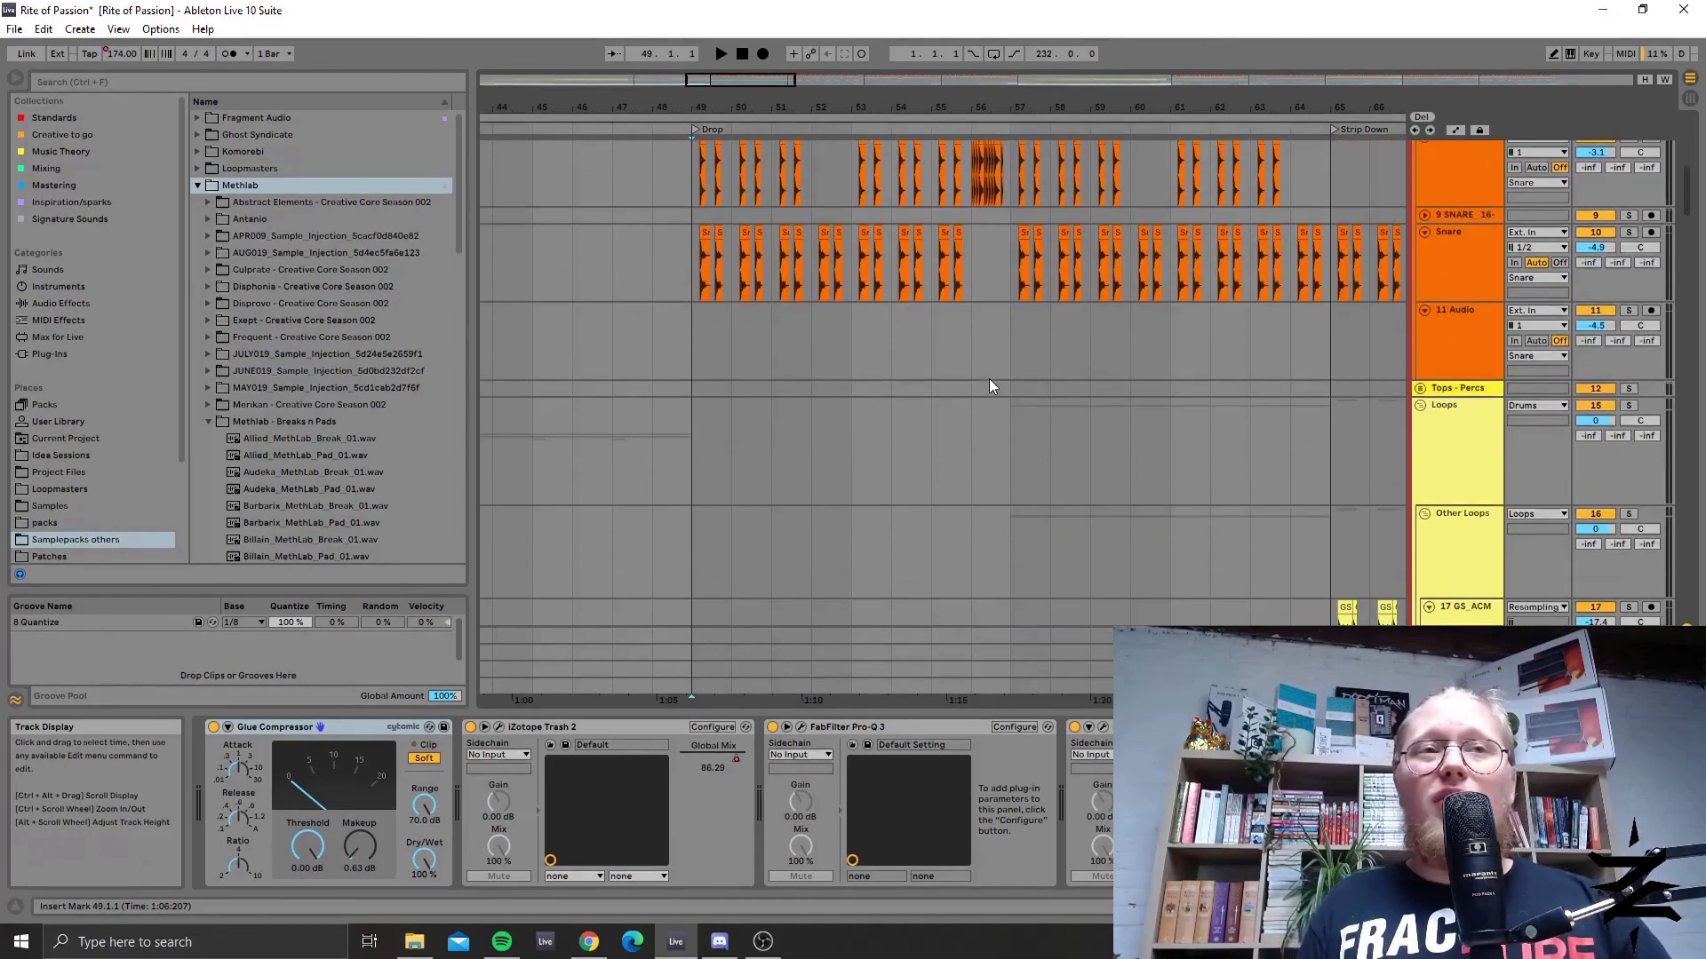
{"action": "scroll", "coordinate": [990, 382], "scroll_direction": "up", "scroll_amount": 4}
{"action": "scroll", "coordinate": [989, 380], "scroll_direction": "up", "scroll_amount": 3}
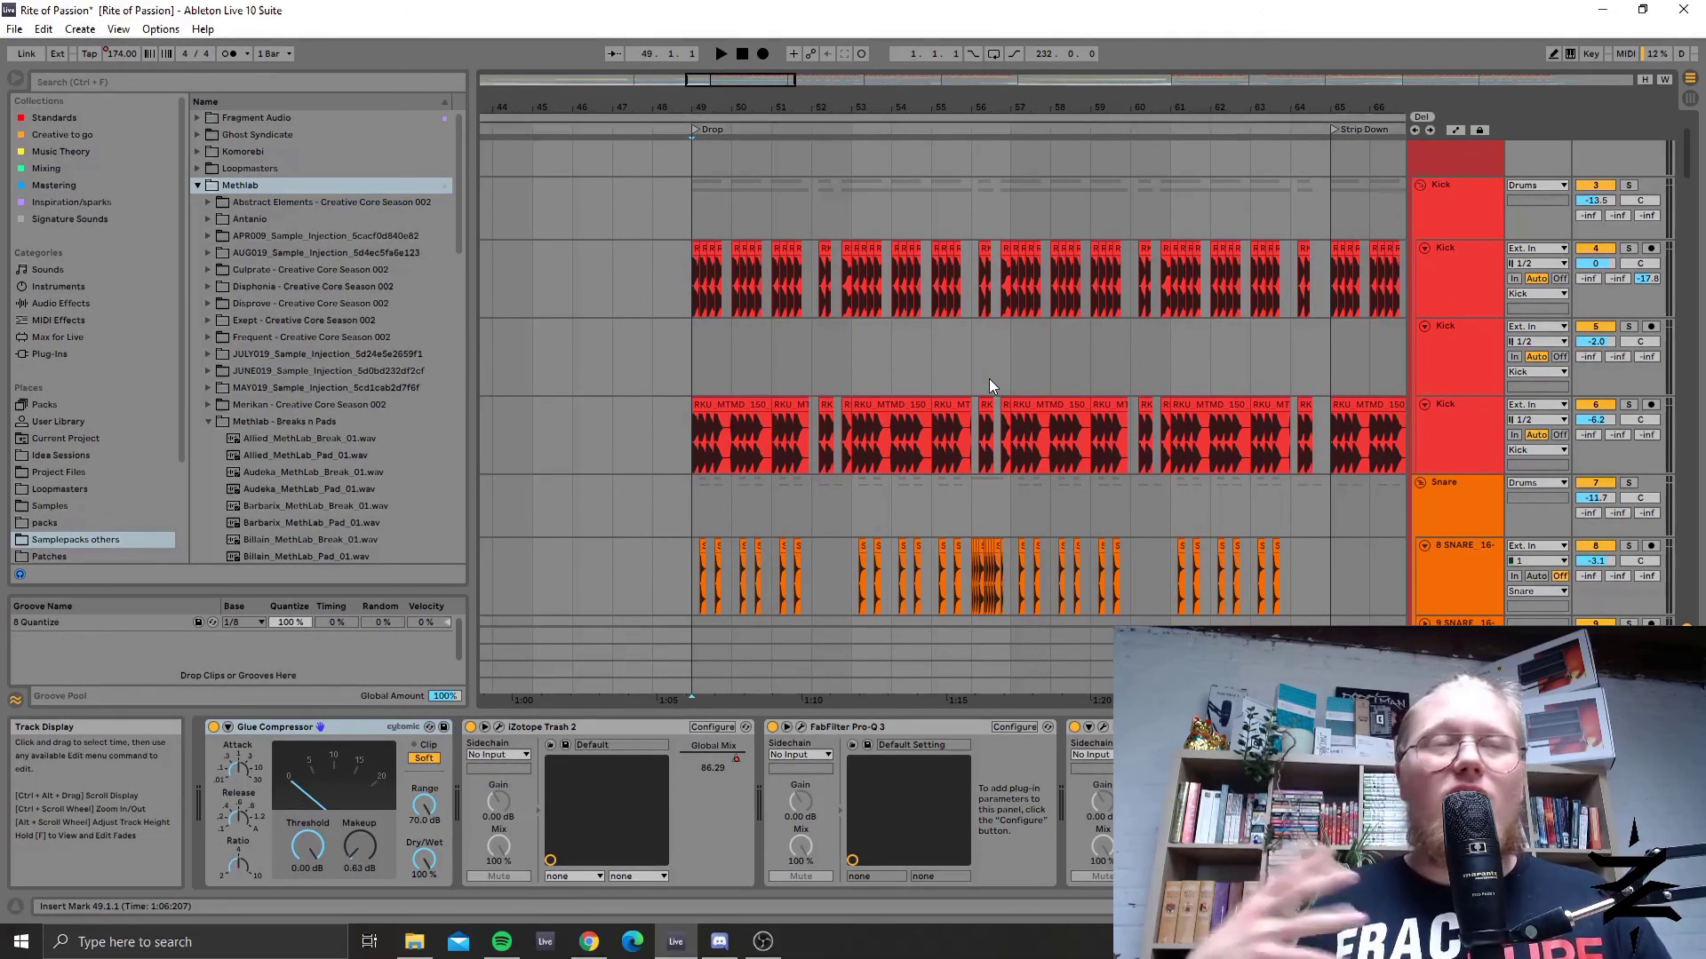
Place the insert marker at bar 49 on kick track 4, solo the Kick group and audition it.
{"action": "left_click", "coordinate": [691, 295]}
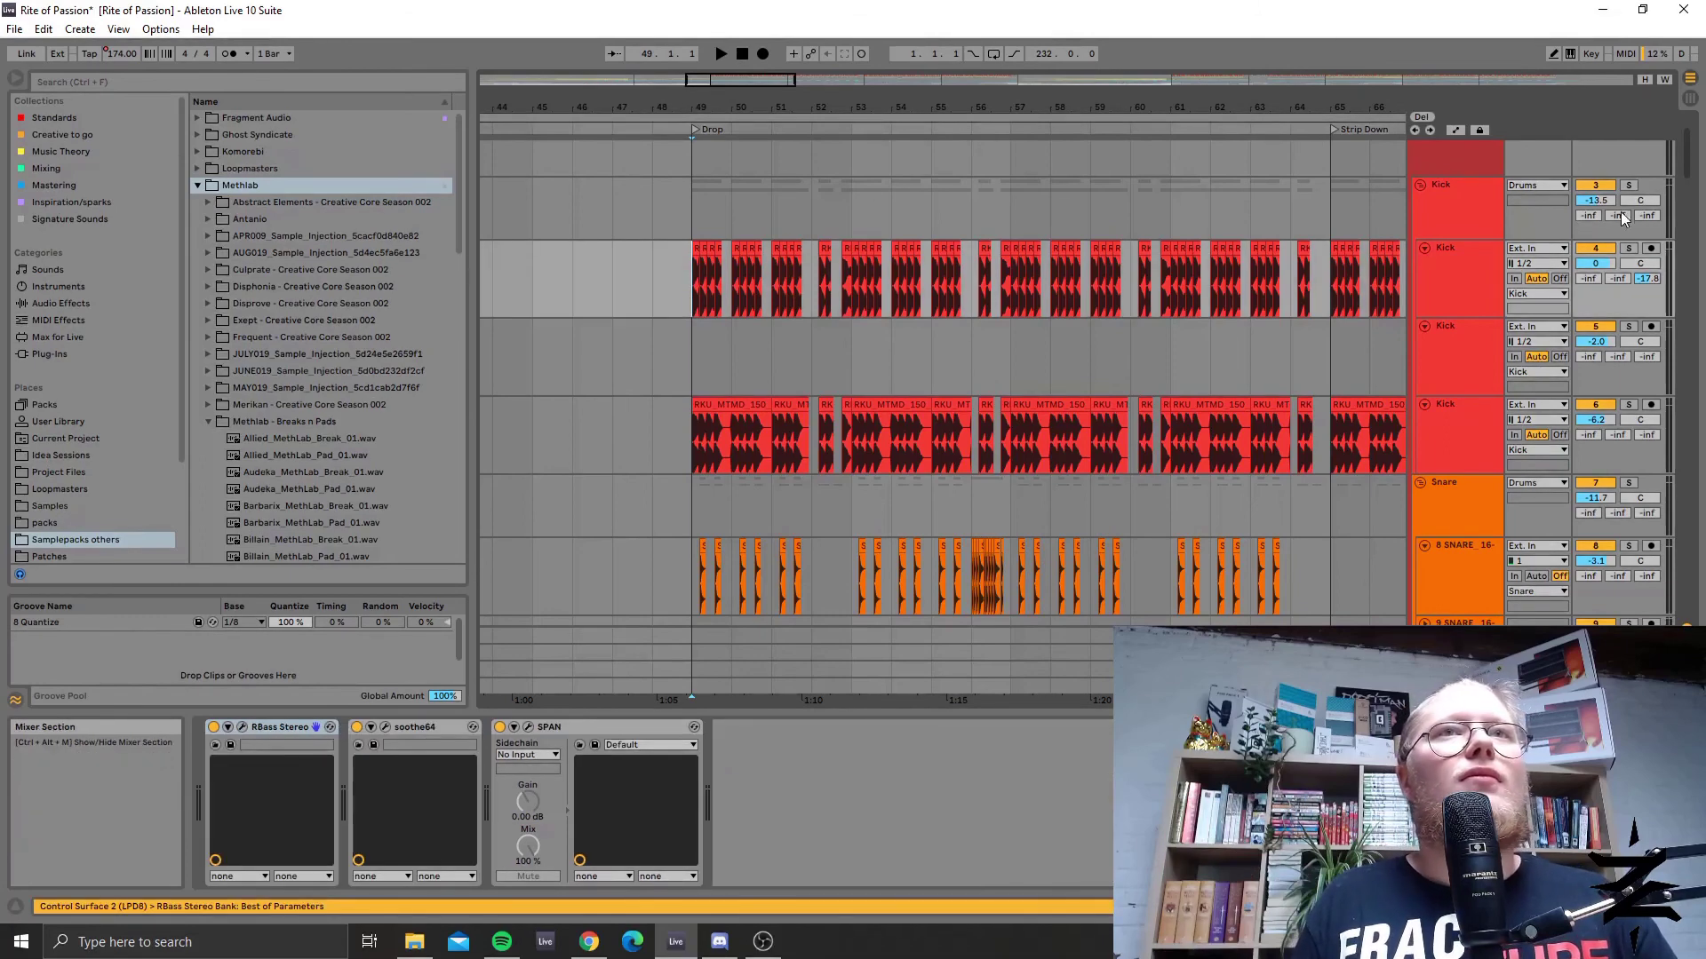
{"action": "left_click", "coordinate": [1629, 186]}
{"action": "key", "text": "space"}
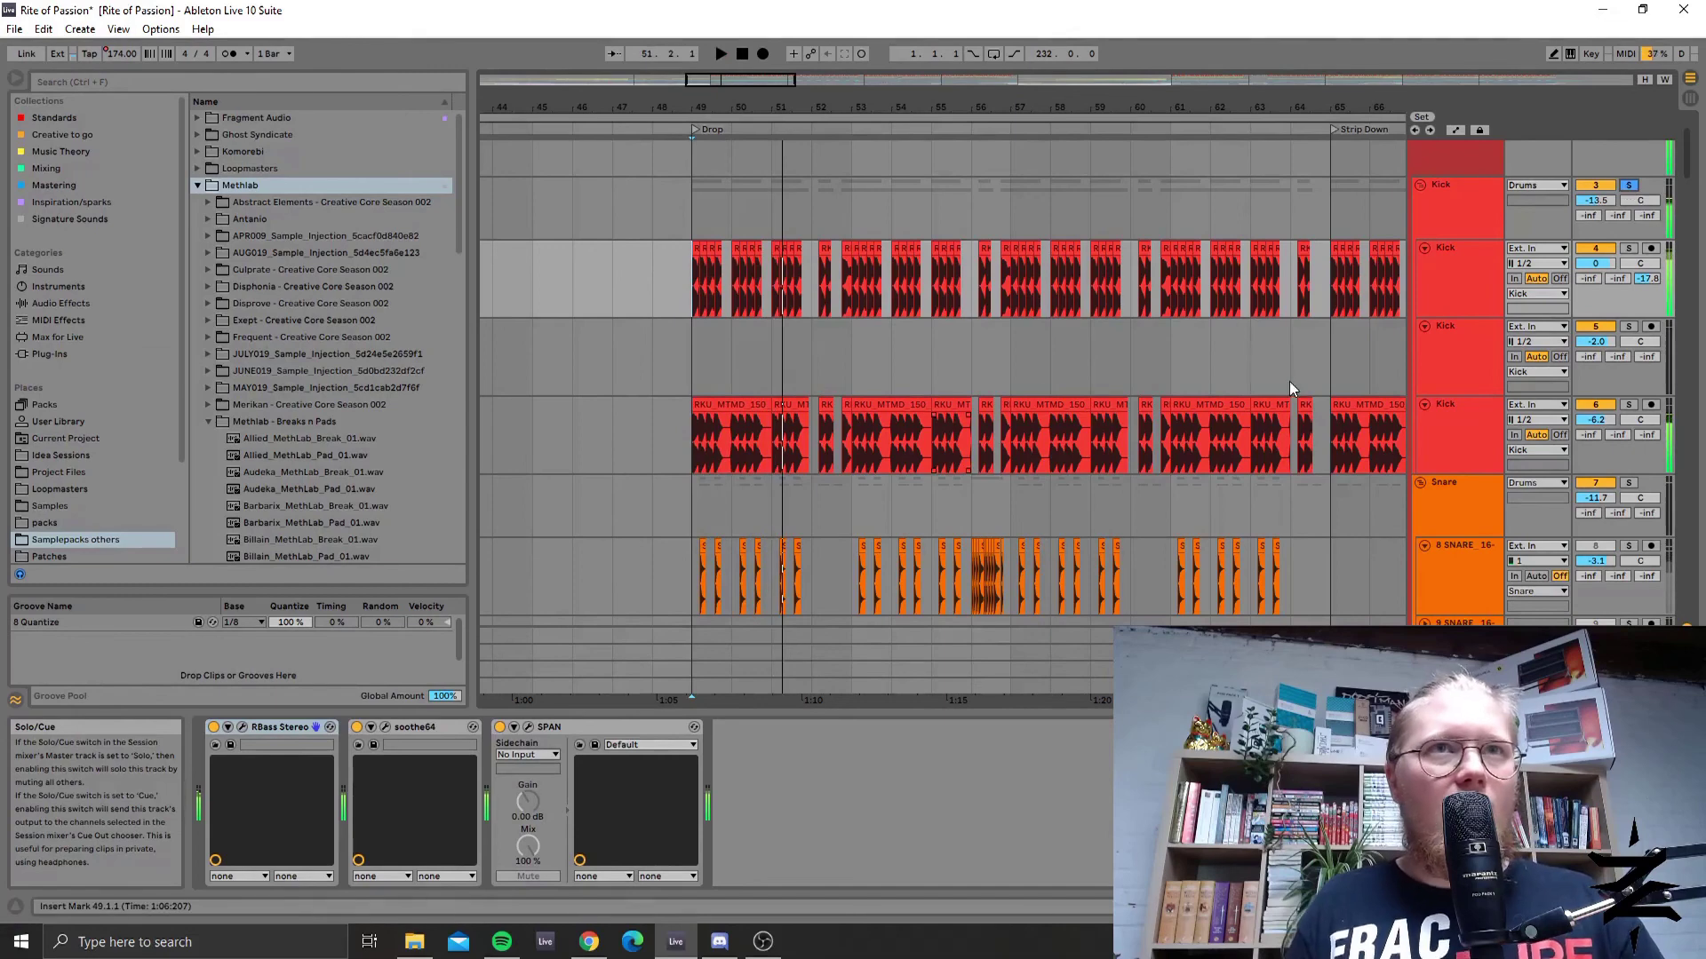
Solo kick track 4 and audition it from the start of the Drop.
{"action": "left_click", "coordinate": [1633, 251]}
{"action": "key", "text": "space"}
{"action": "key", "text": "space"}
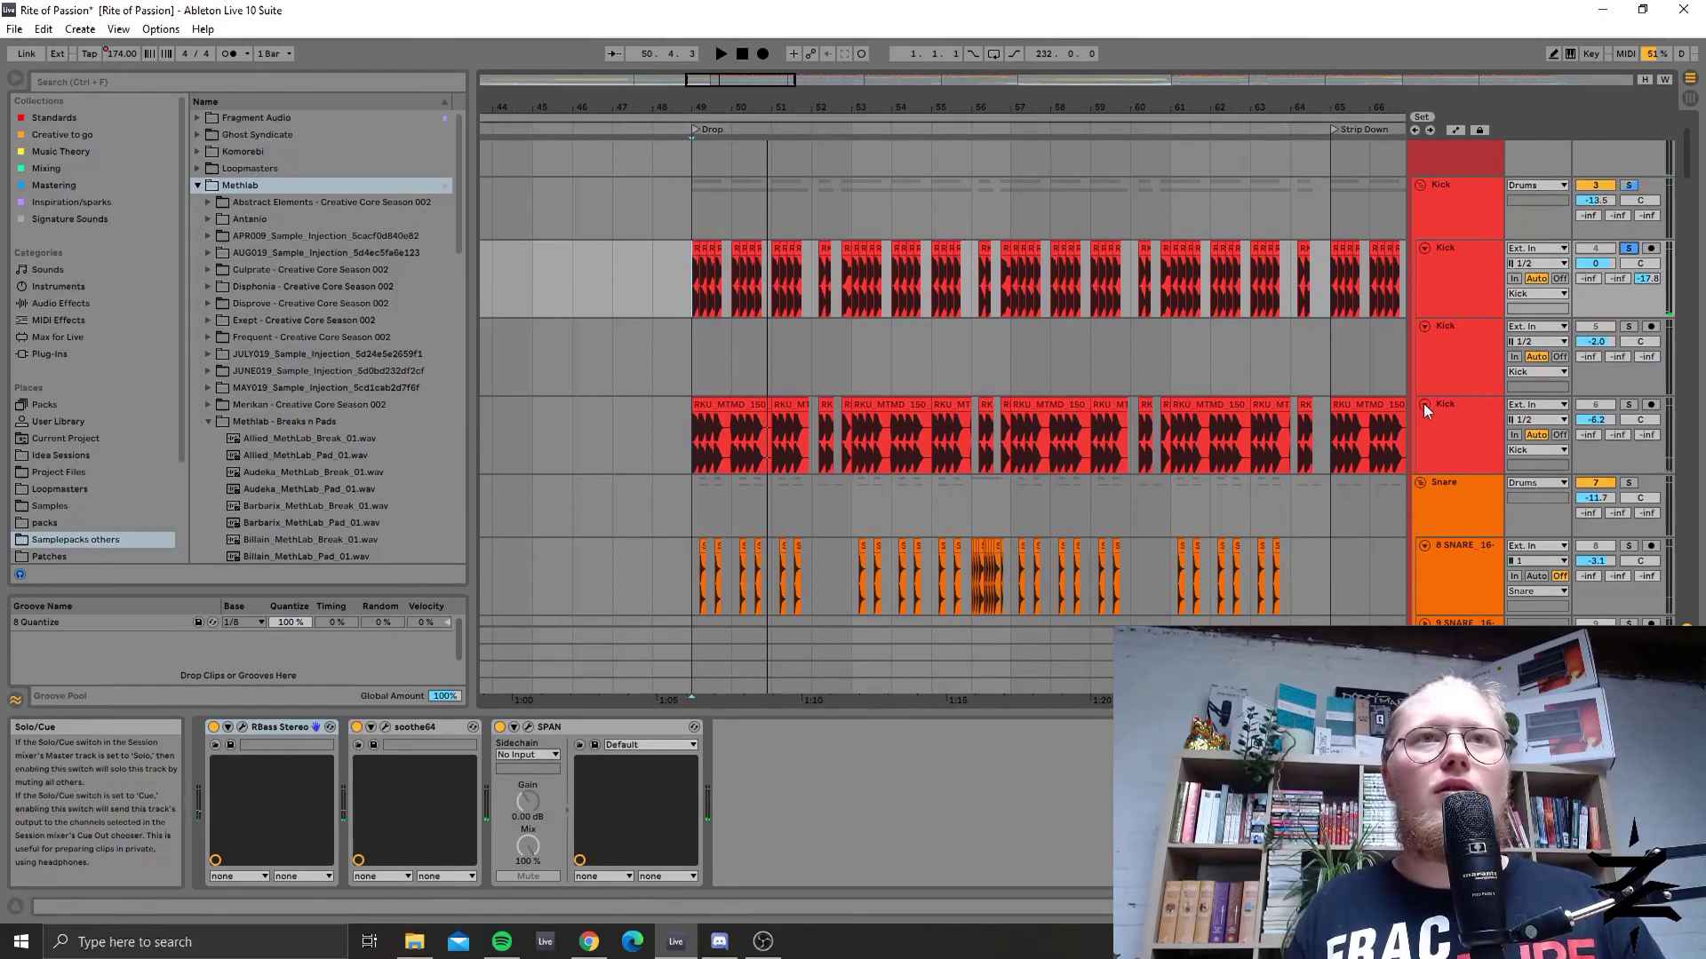
Switch the solo from kick track 4 to kick track 6 and show track 6's device chain.
{"action": "left_click", "coordinate": [1428, 447]}
{"action": "left_click", "coordinate": [1461, 269]}
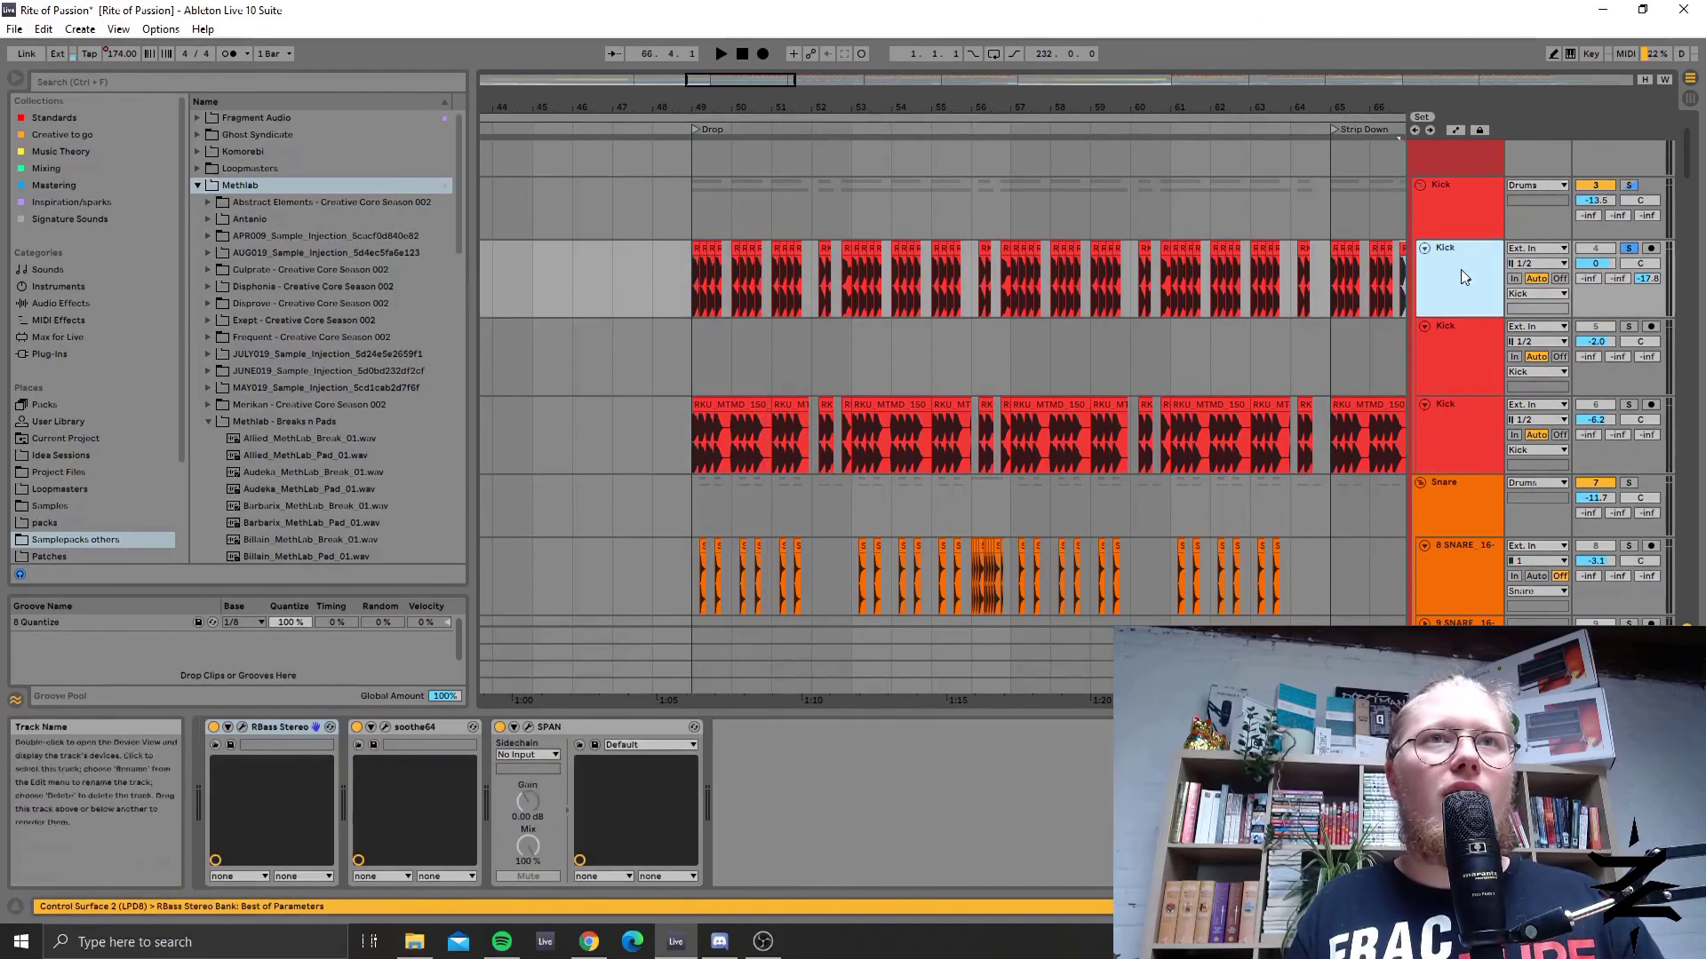
{"action": "left_click", "coordinate": [1454, 419]}
{"action": "left_click", "coordinate": [1636, 406]}
{"action": "left_click", "coordinate": [1446, 425]}
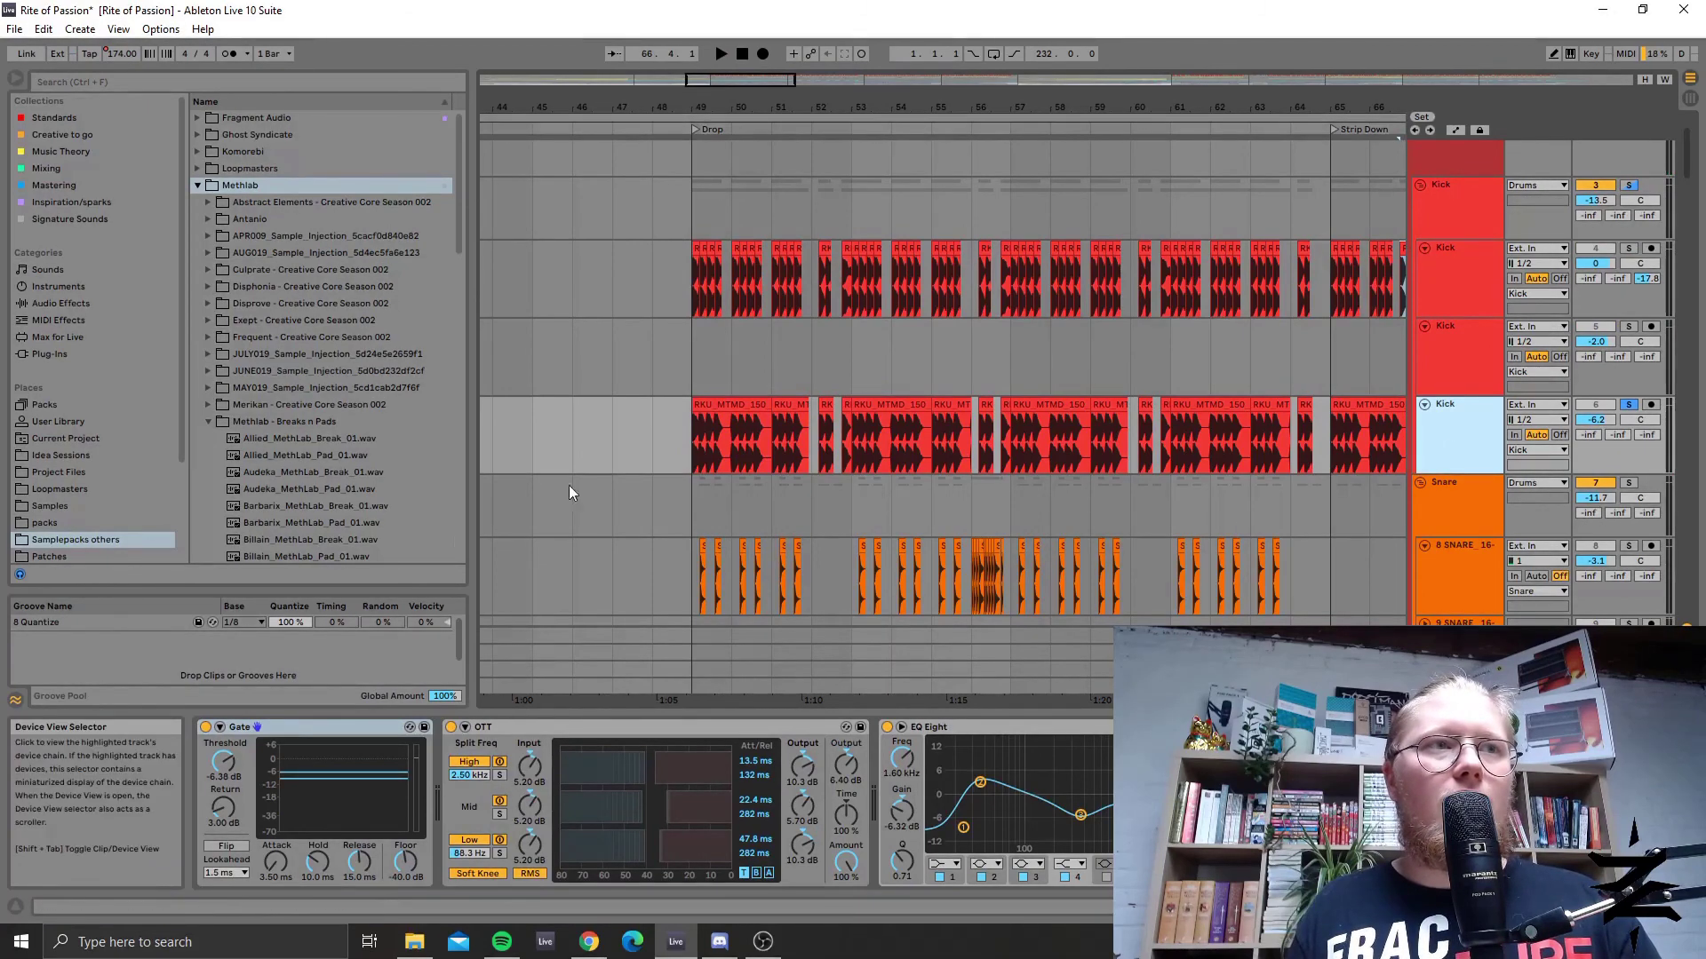
Audition kick track 6 from bar 49, and play the Drop again with the whole Kick group soloed.
{"action": "key", "text": "space"}
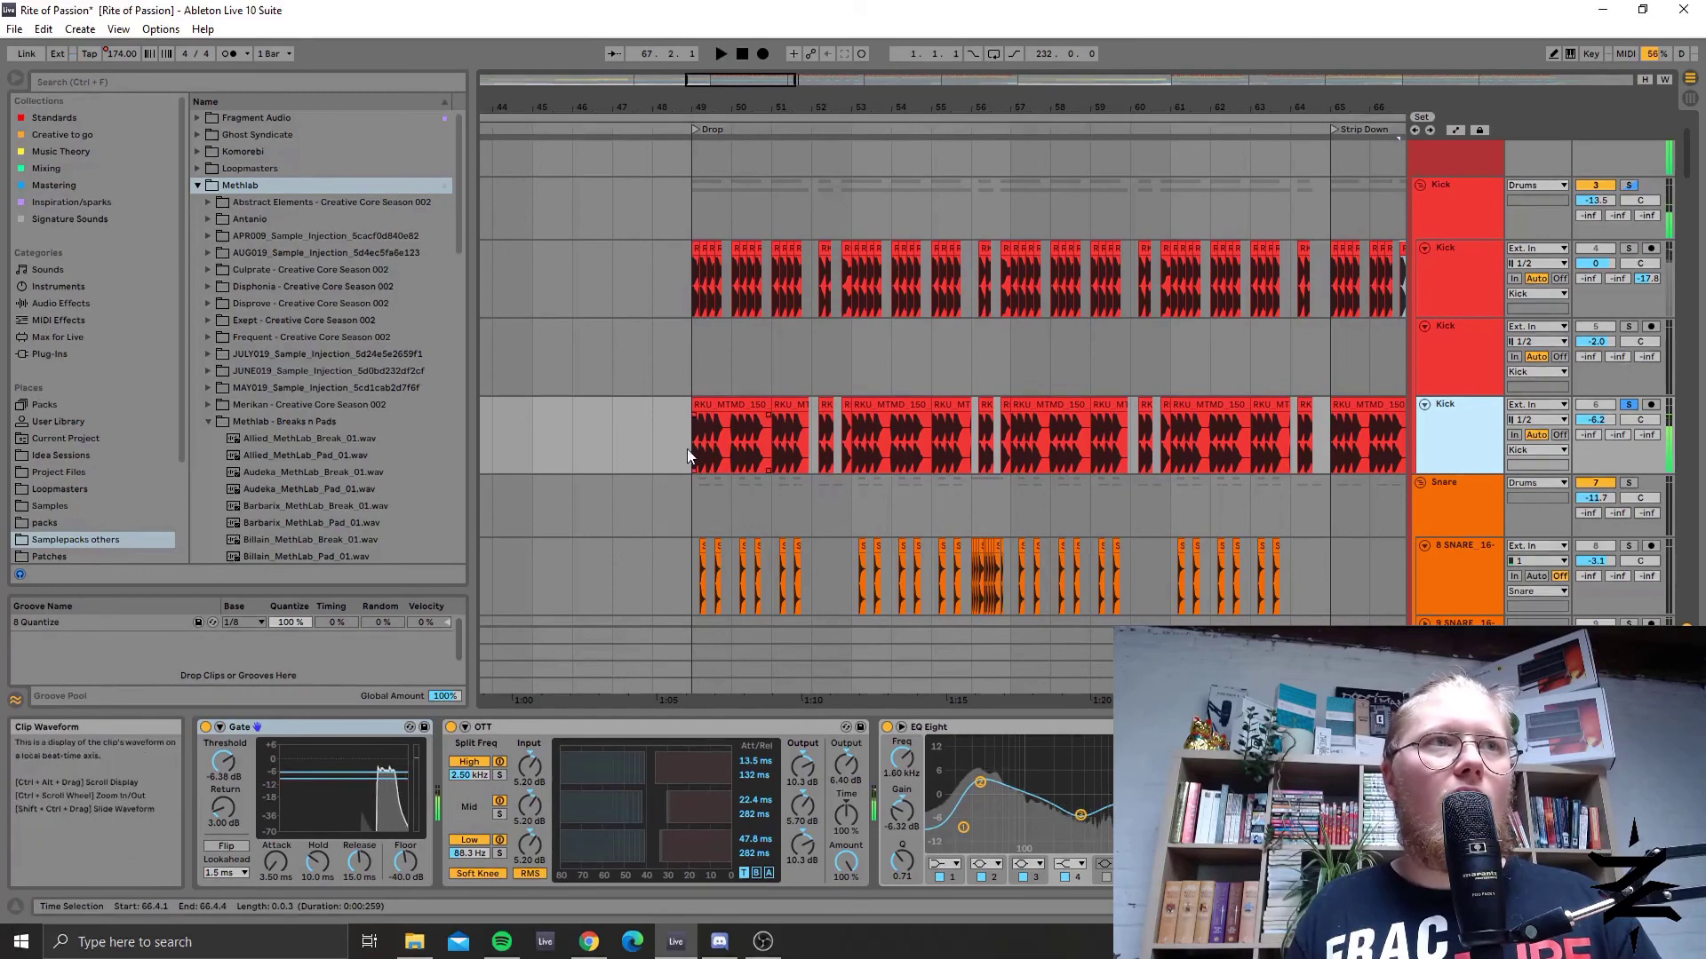
{"action": "left_click", "coordinate": [691, 449]}
{"action": "key", "text": "space"}
{"action": "key", "text": "space"}
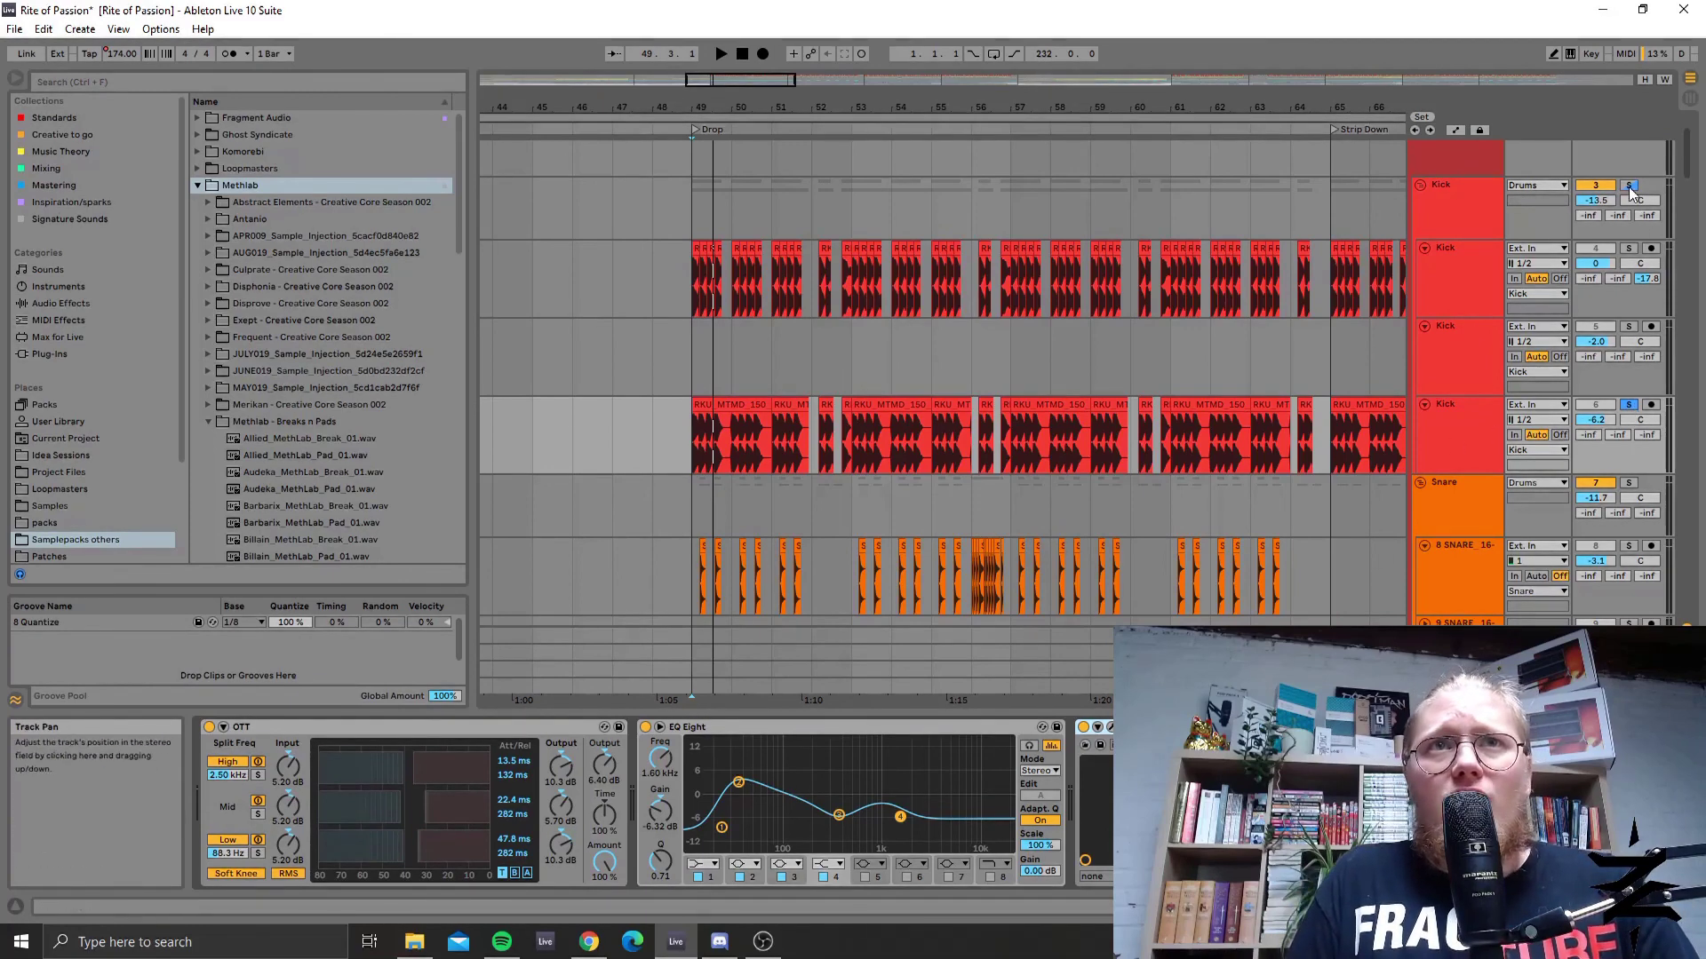
{"action": "key", "text": "space"}
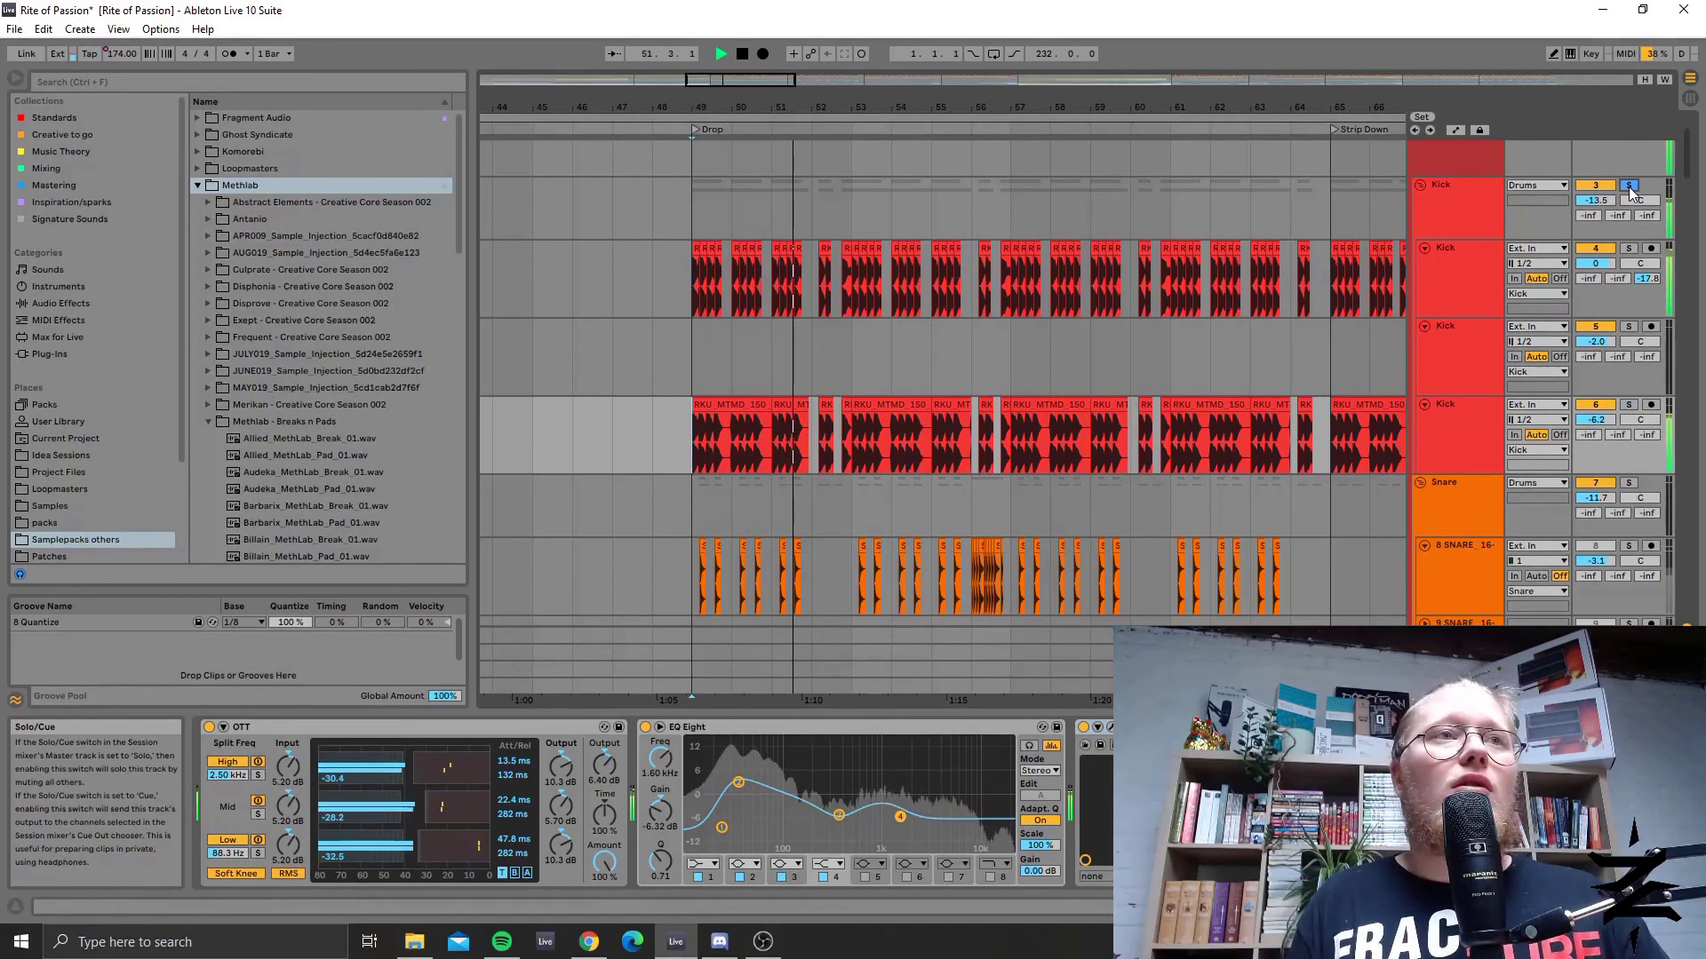
Stop playback and show the Kick group's device chain with its Glue Compressor.
{"action": "key", "text": "space"}
{"action": "left_click_drag", "start_coordinate": [751, 85], "coordinate": [751, 76]}
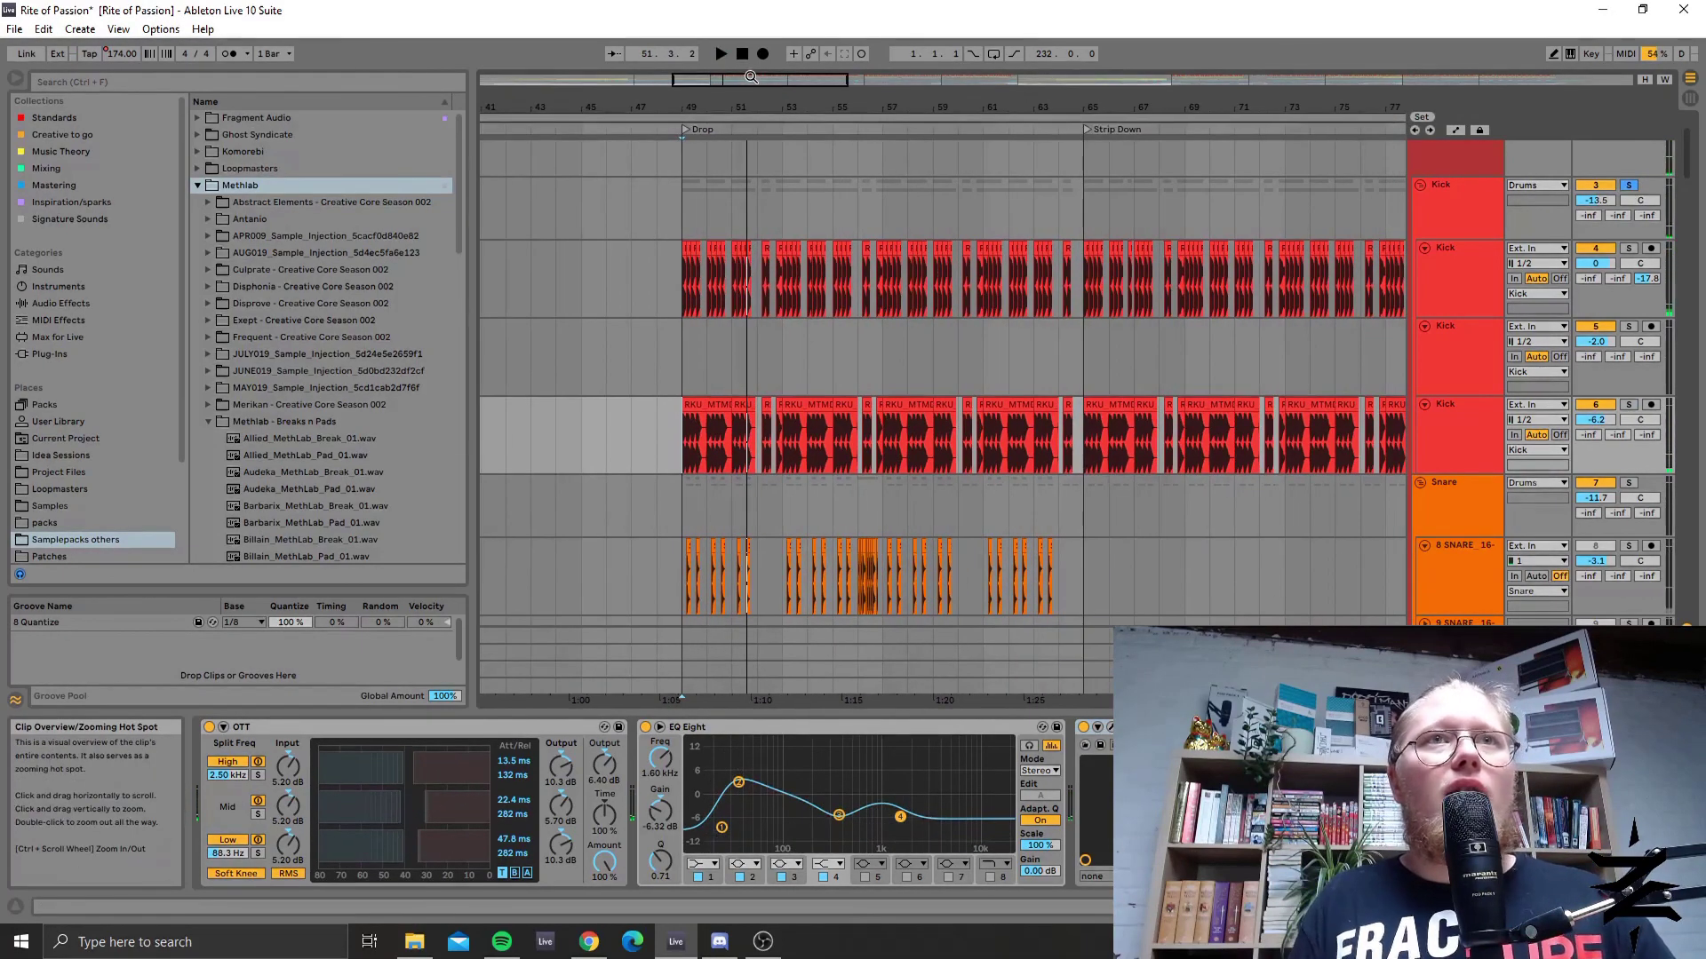
{"action": "left_click", "coordinate": [1440, 222]}
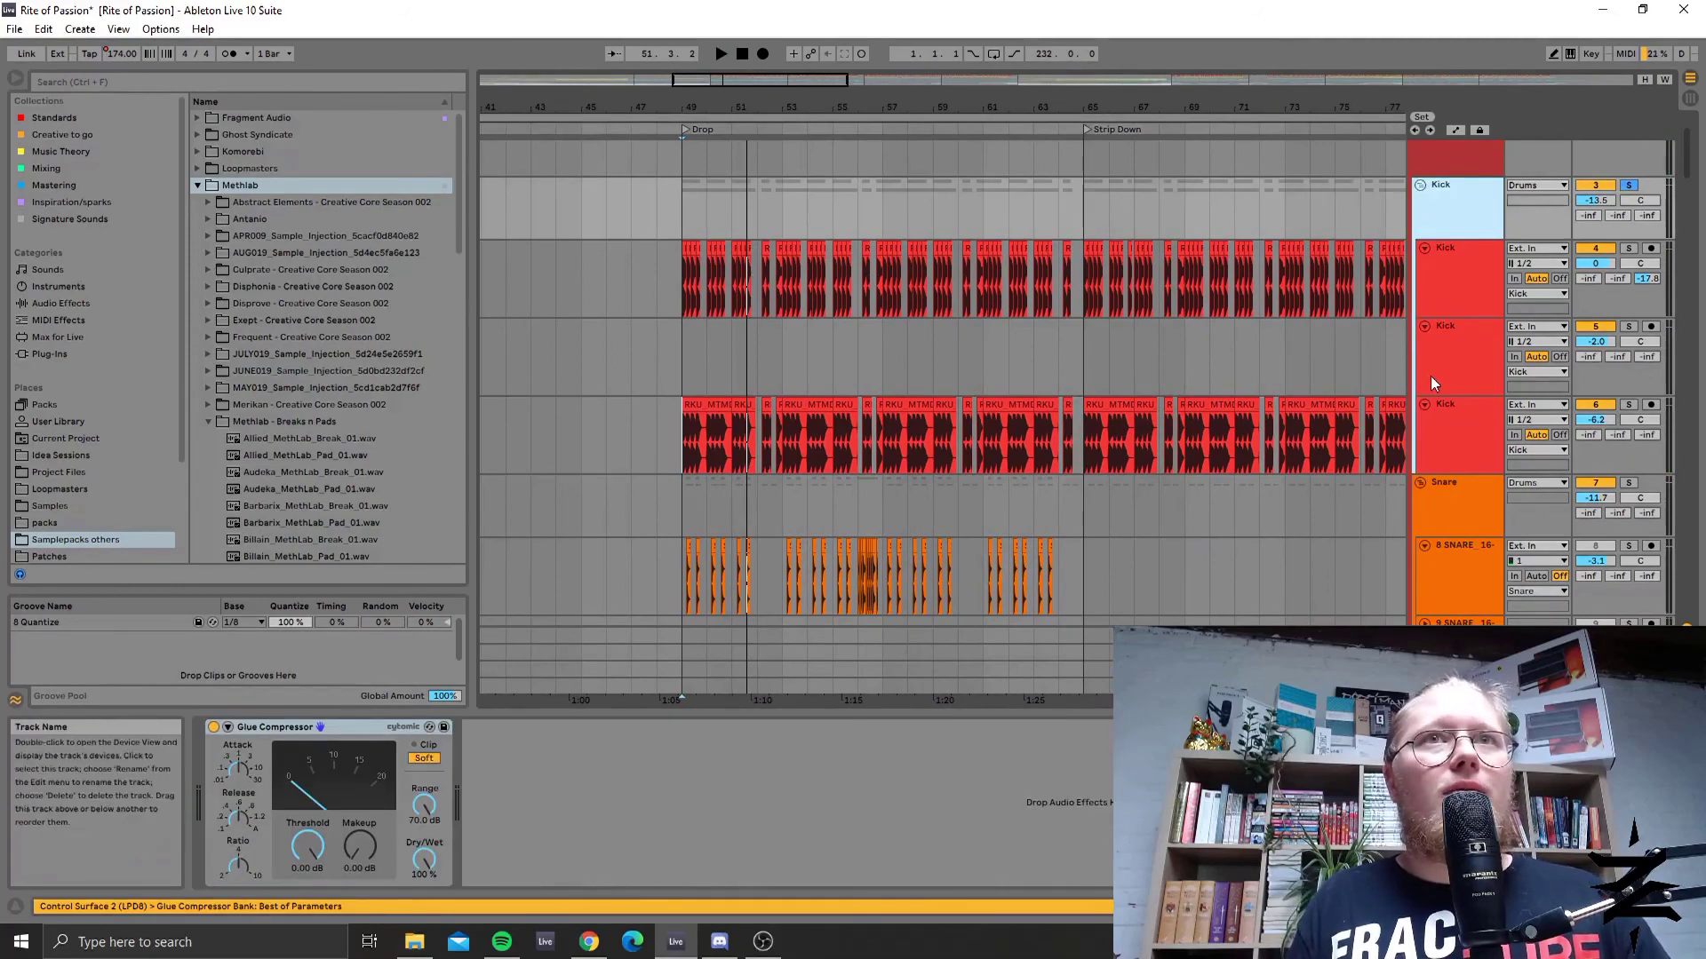
Place the insert marker at bar 49 on snare track 8, solo the Snare group and audition it.
{"action": "scroll", "coordinate": [1196, 384], "scroll_direction": "down", "scroll_amount": 2}
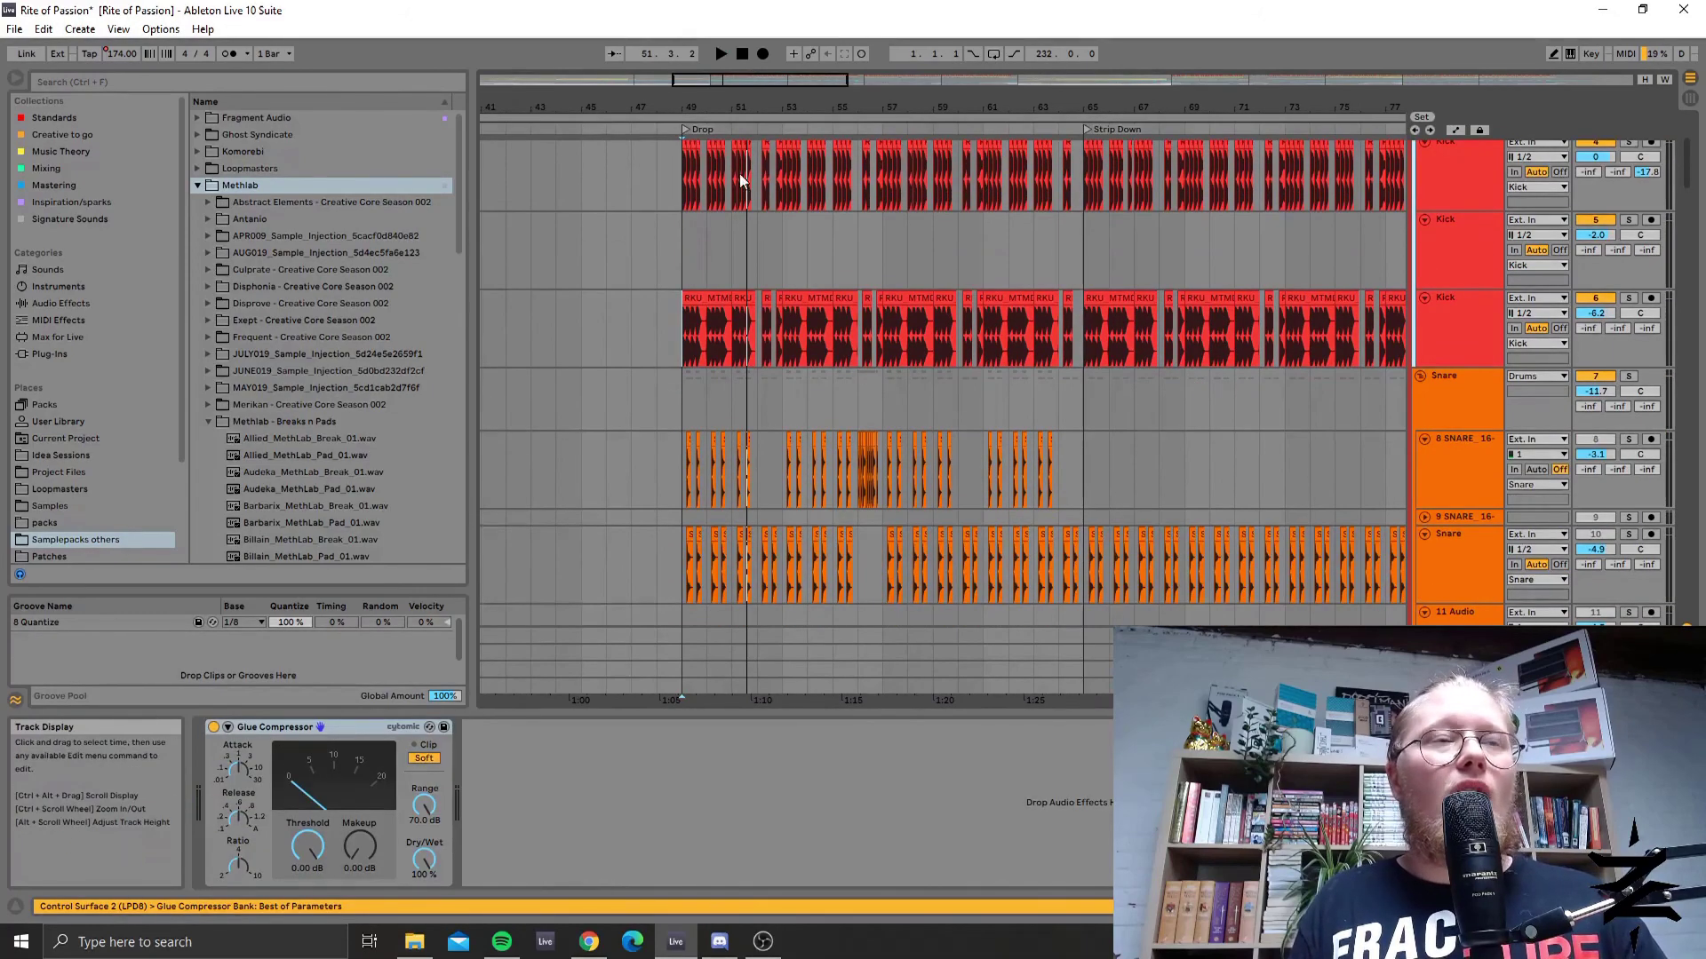
{"action": "left_click_drag", "start_coordinate": [756, 82], "coordinate": [757, 94]}
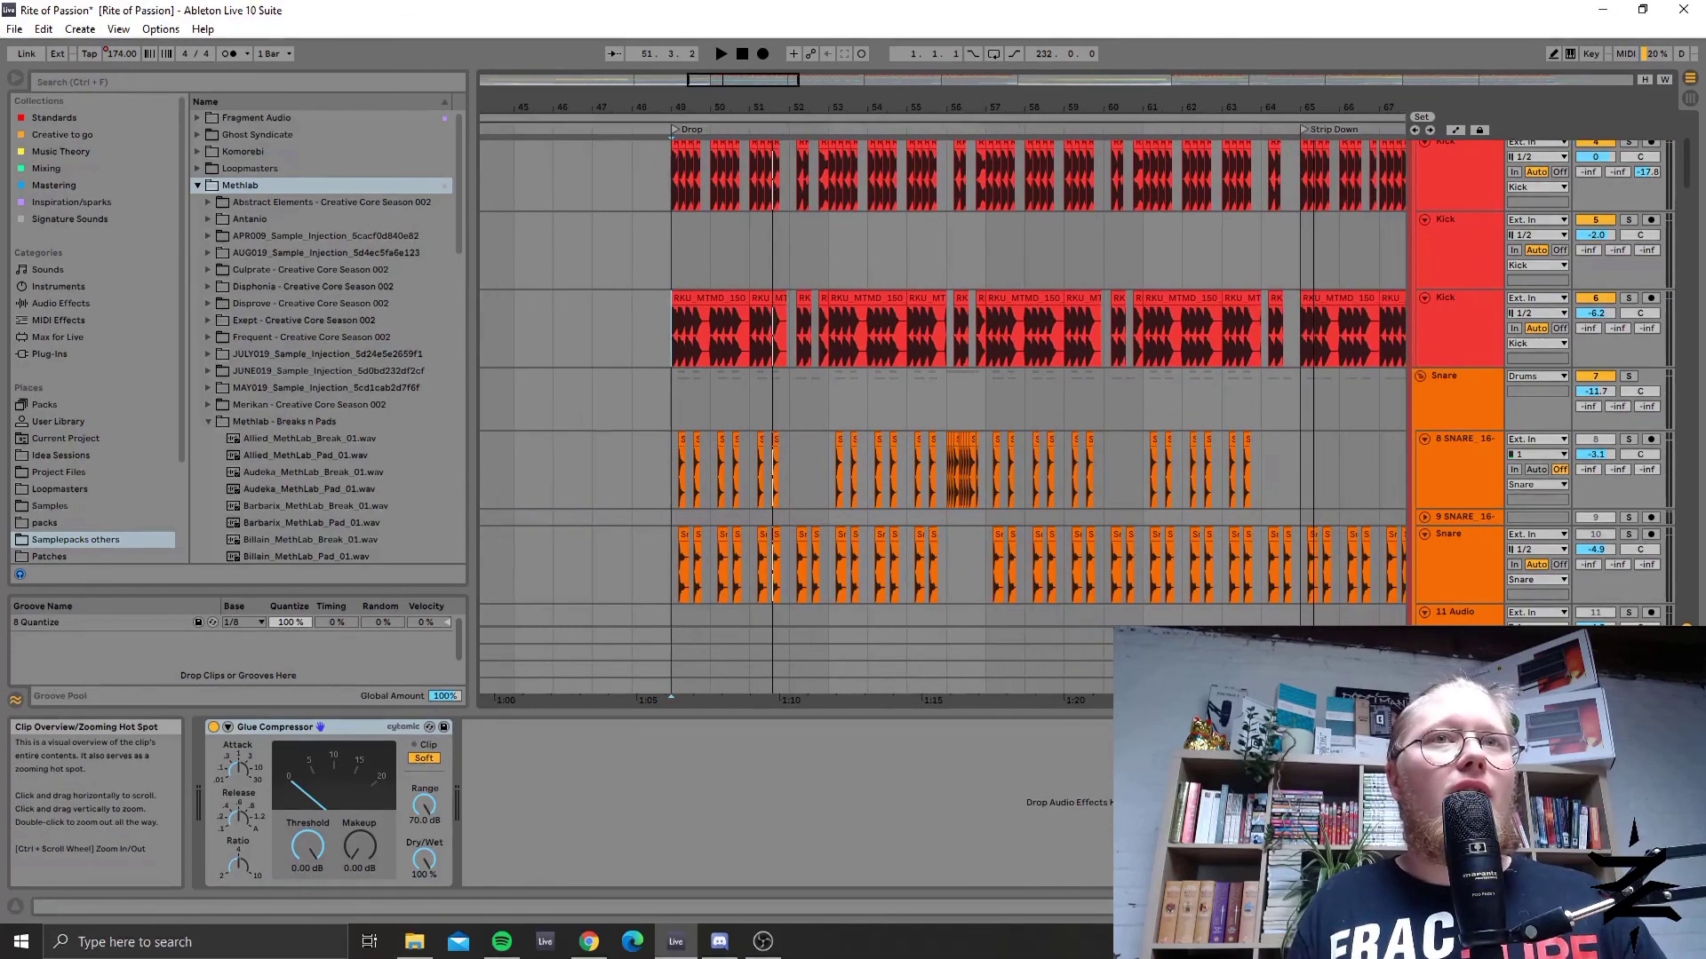
{"action": "scroll", "coordinate": [711, 471], "scroll_direction": "down", "scroll_amount": 2}
{"action": "left_click", "coordinate": [669, 370]}
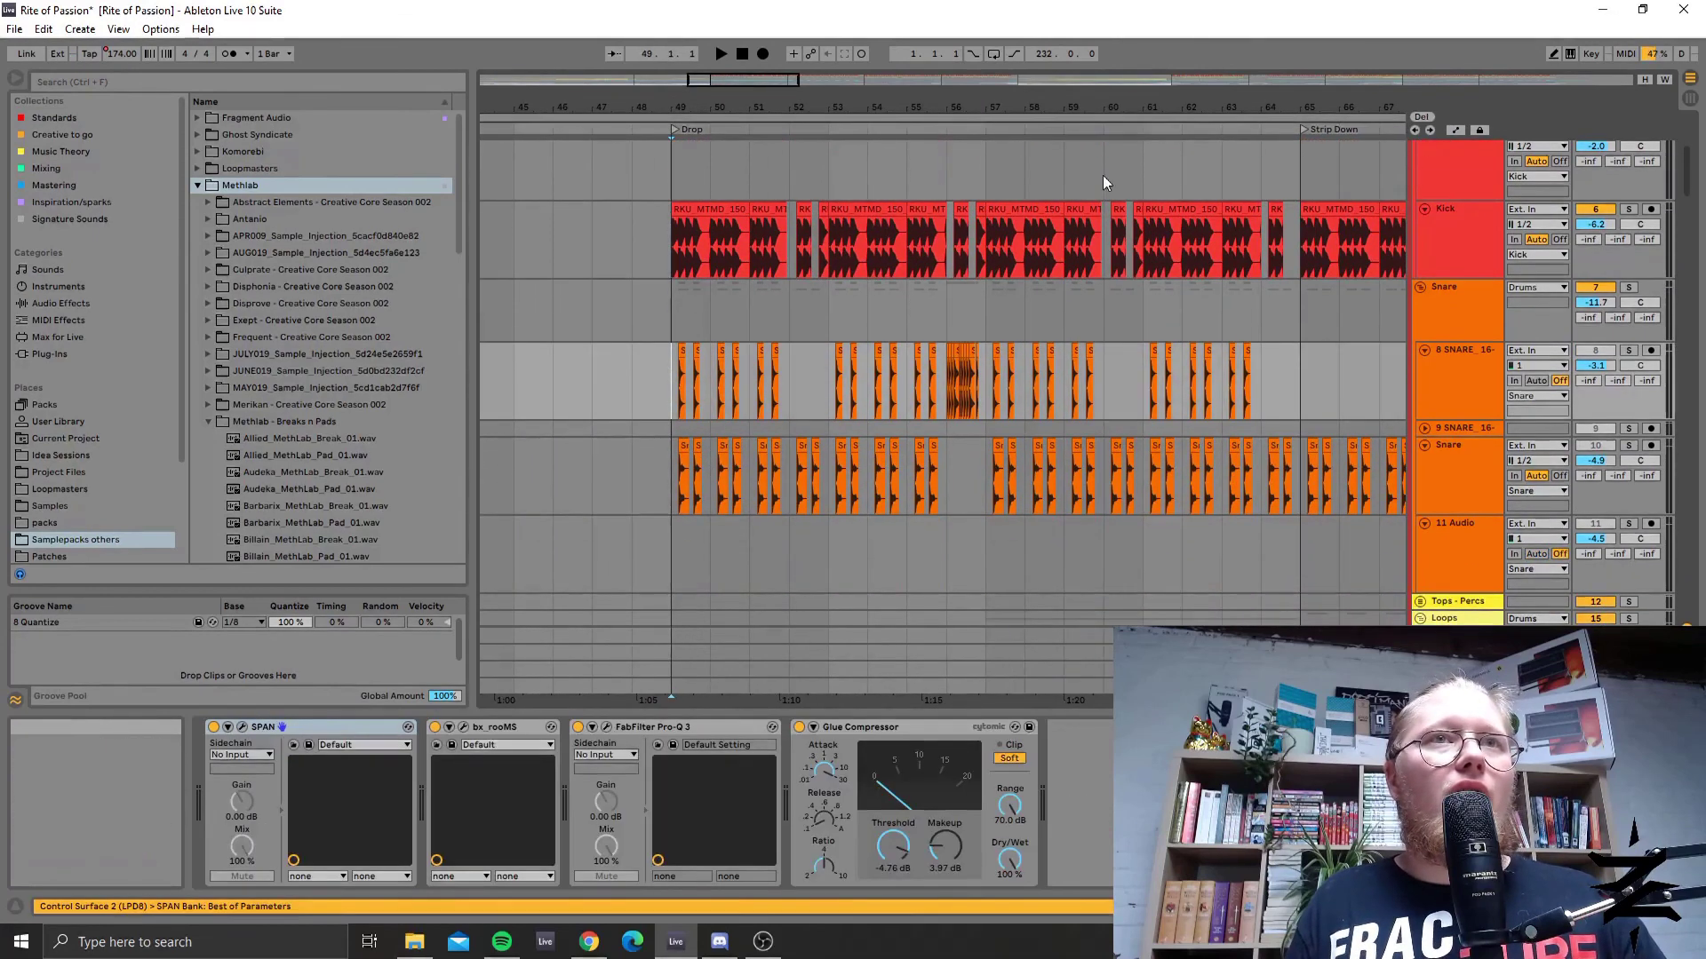
{"action": "left_click", "coordinate": [1631, 289]}
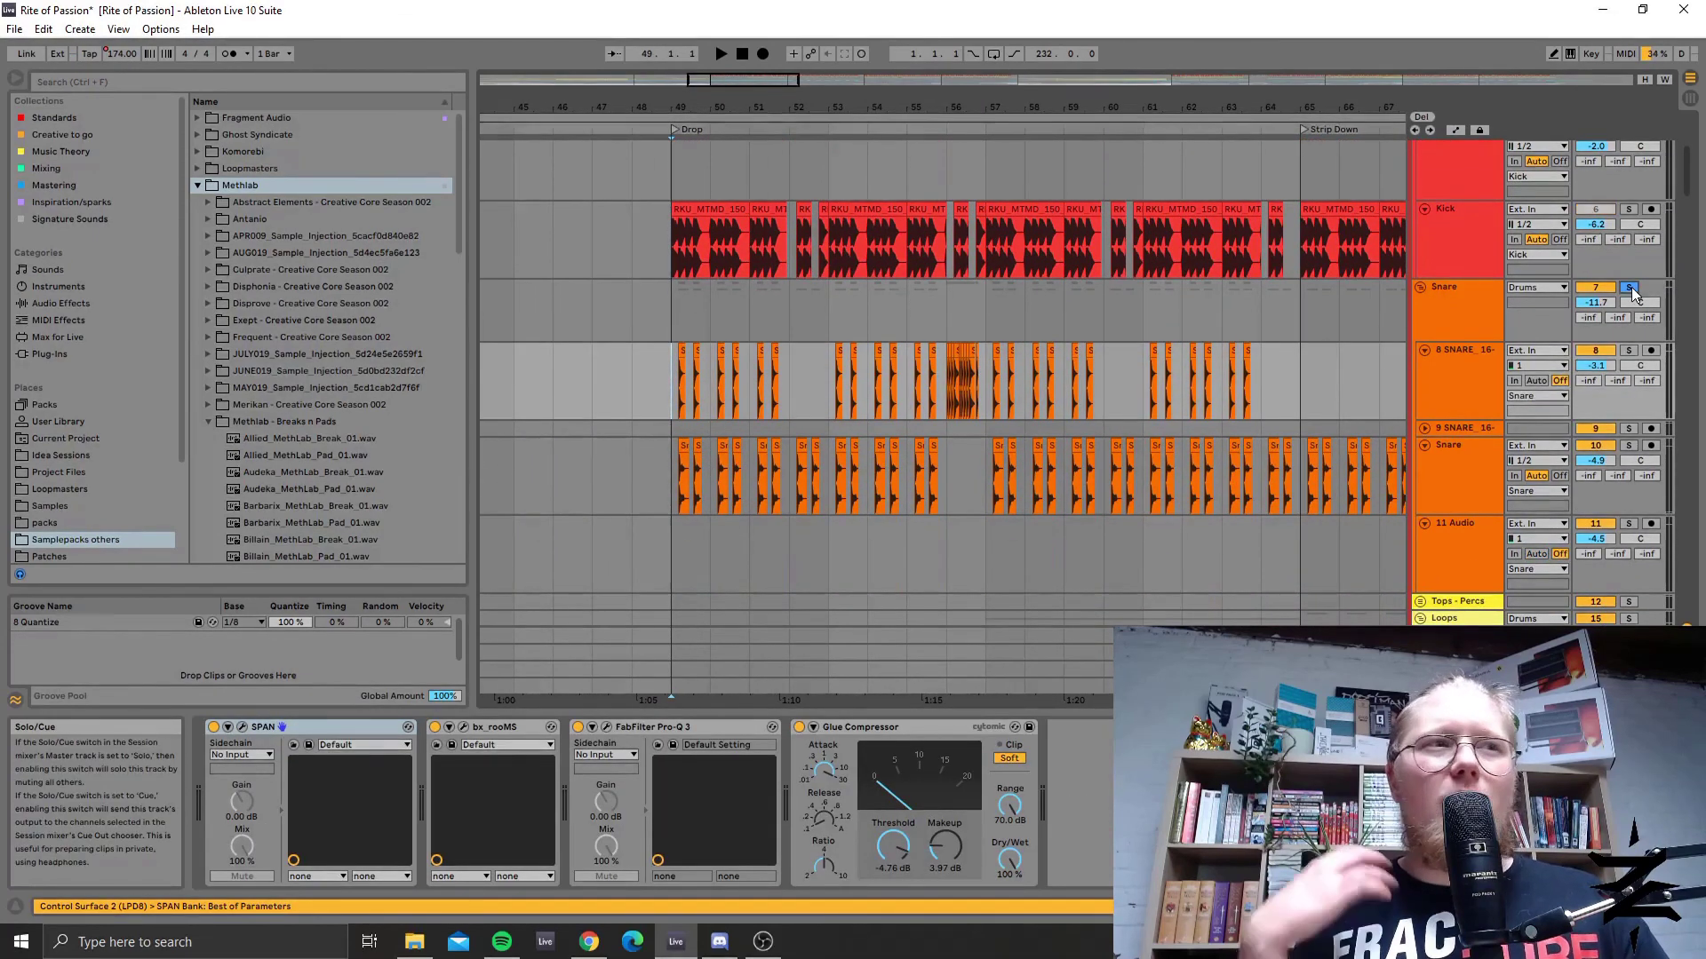
{"action": "key", "text": "space"}
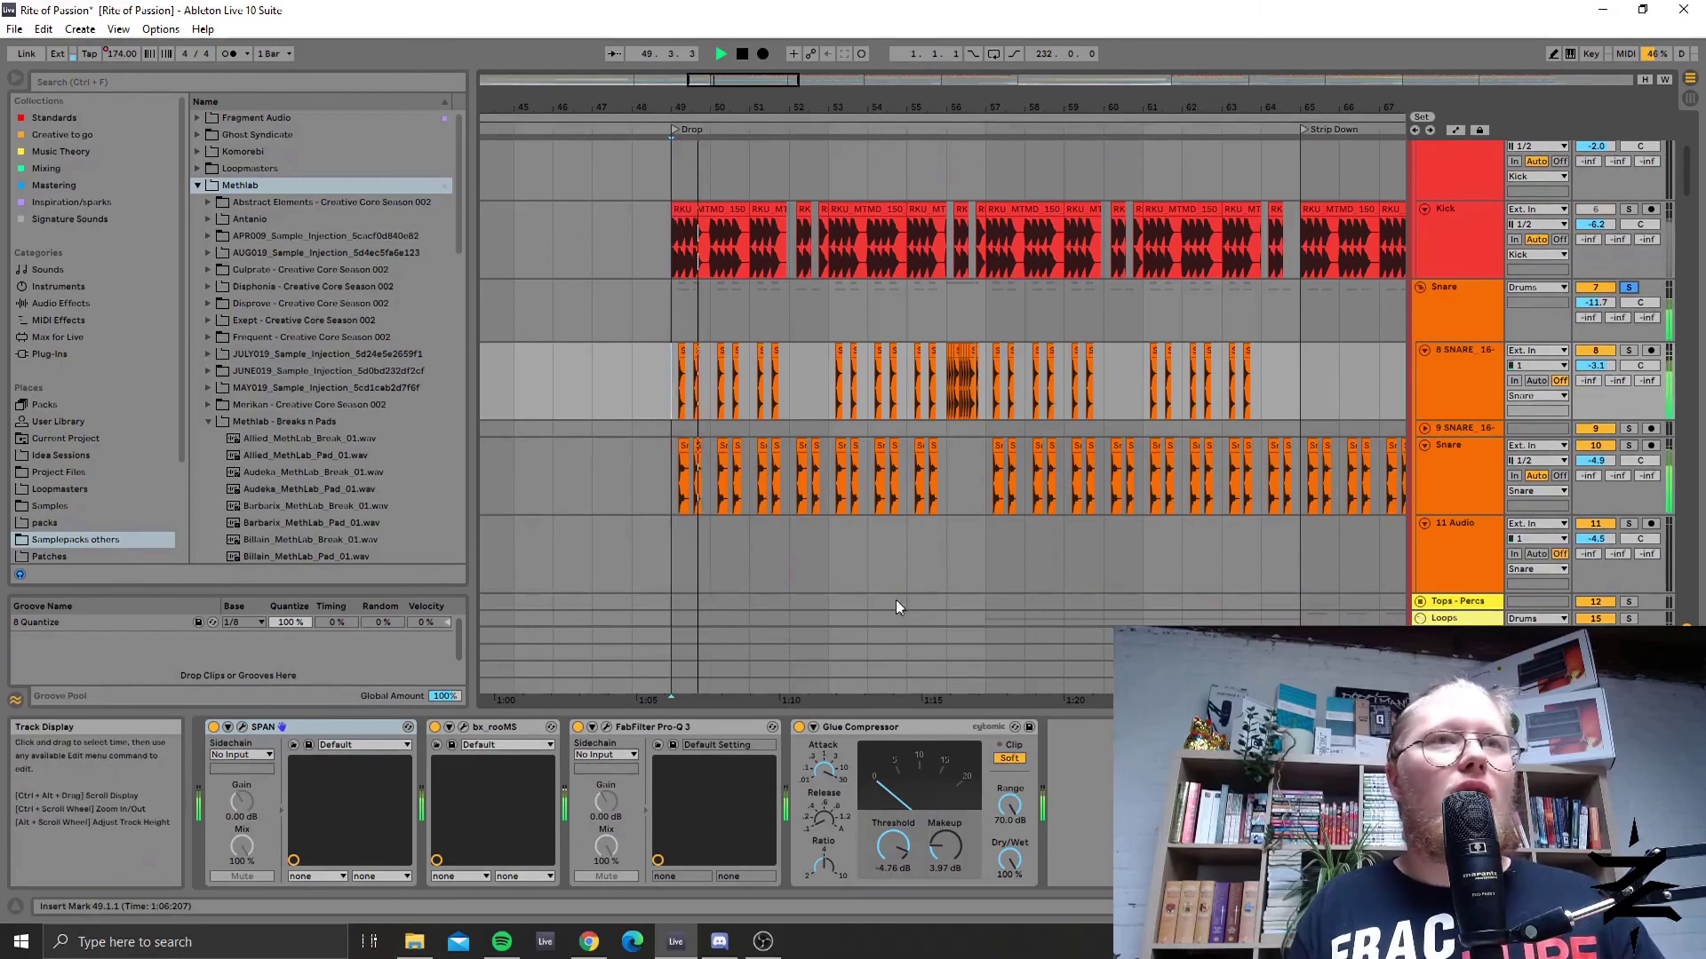
Solo snare track 8 to audition it from the start of the Drop, and highlight the bx_rooMS device in its chain.
{"action": "left_click", "coordinate": [1440, 405]}
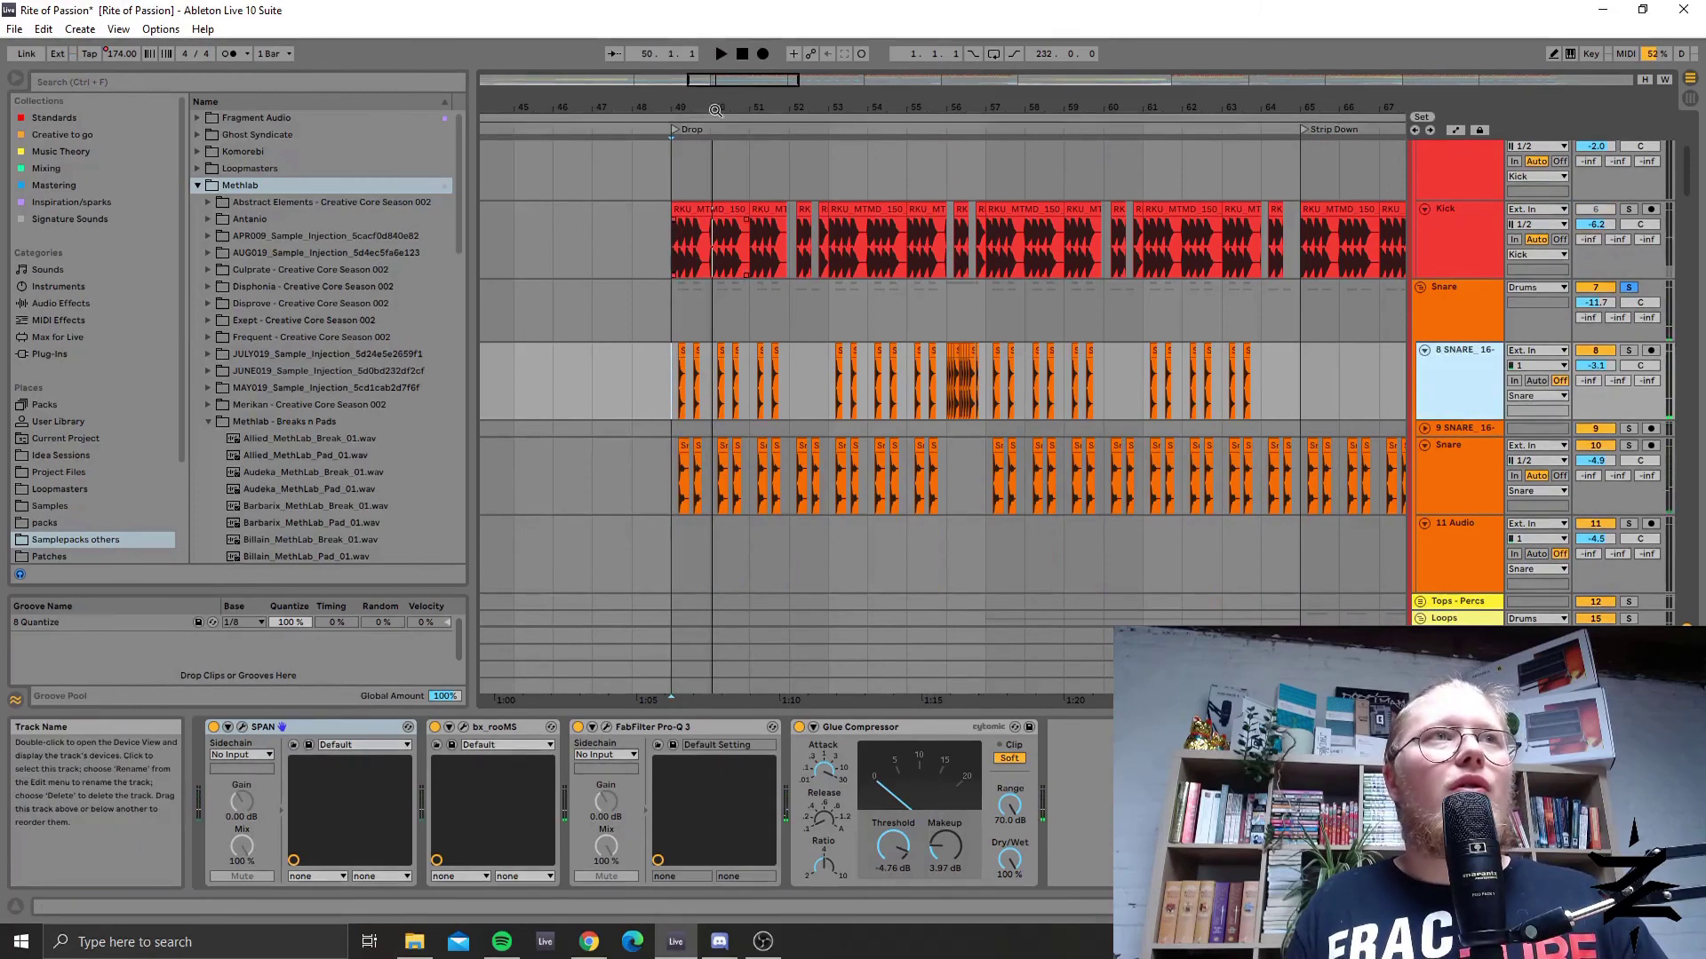
{"action": "left_click_drag", "start_coordinate": [716, 80], "coordinate": [720, 133]}
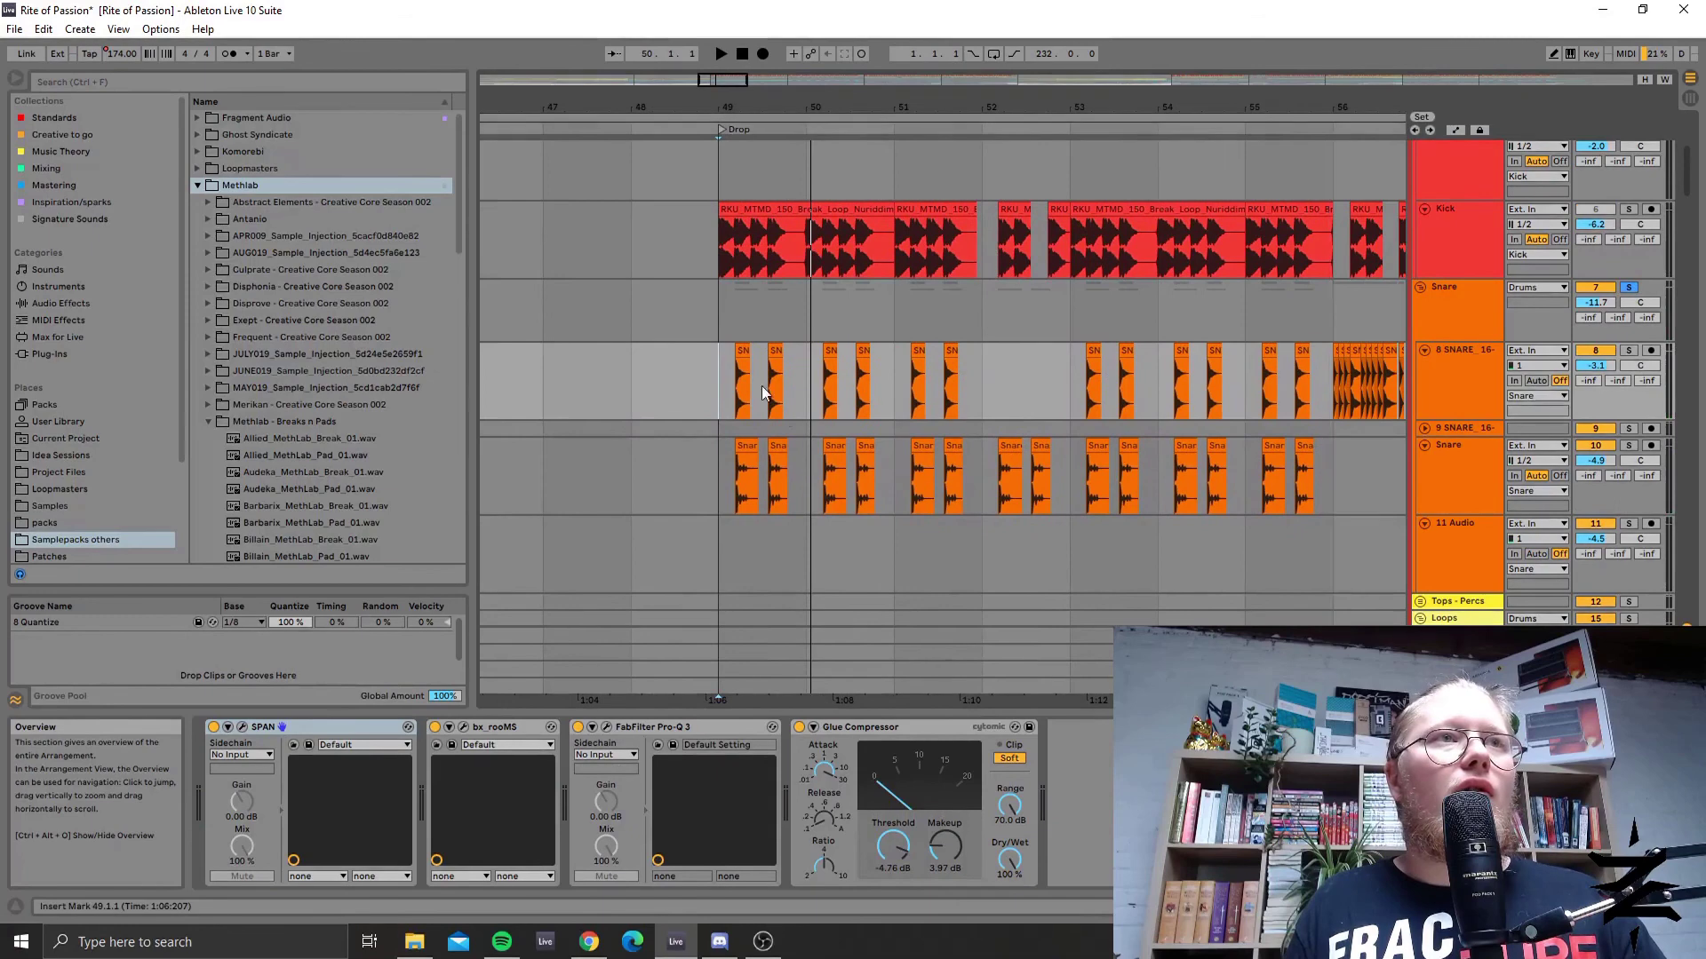
{"action": "left_click", "coordinate": [1629, 353]}
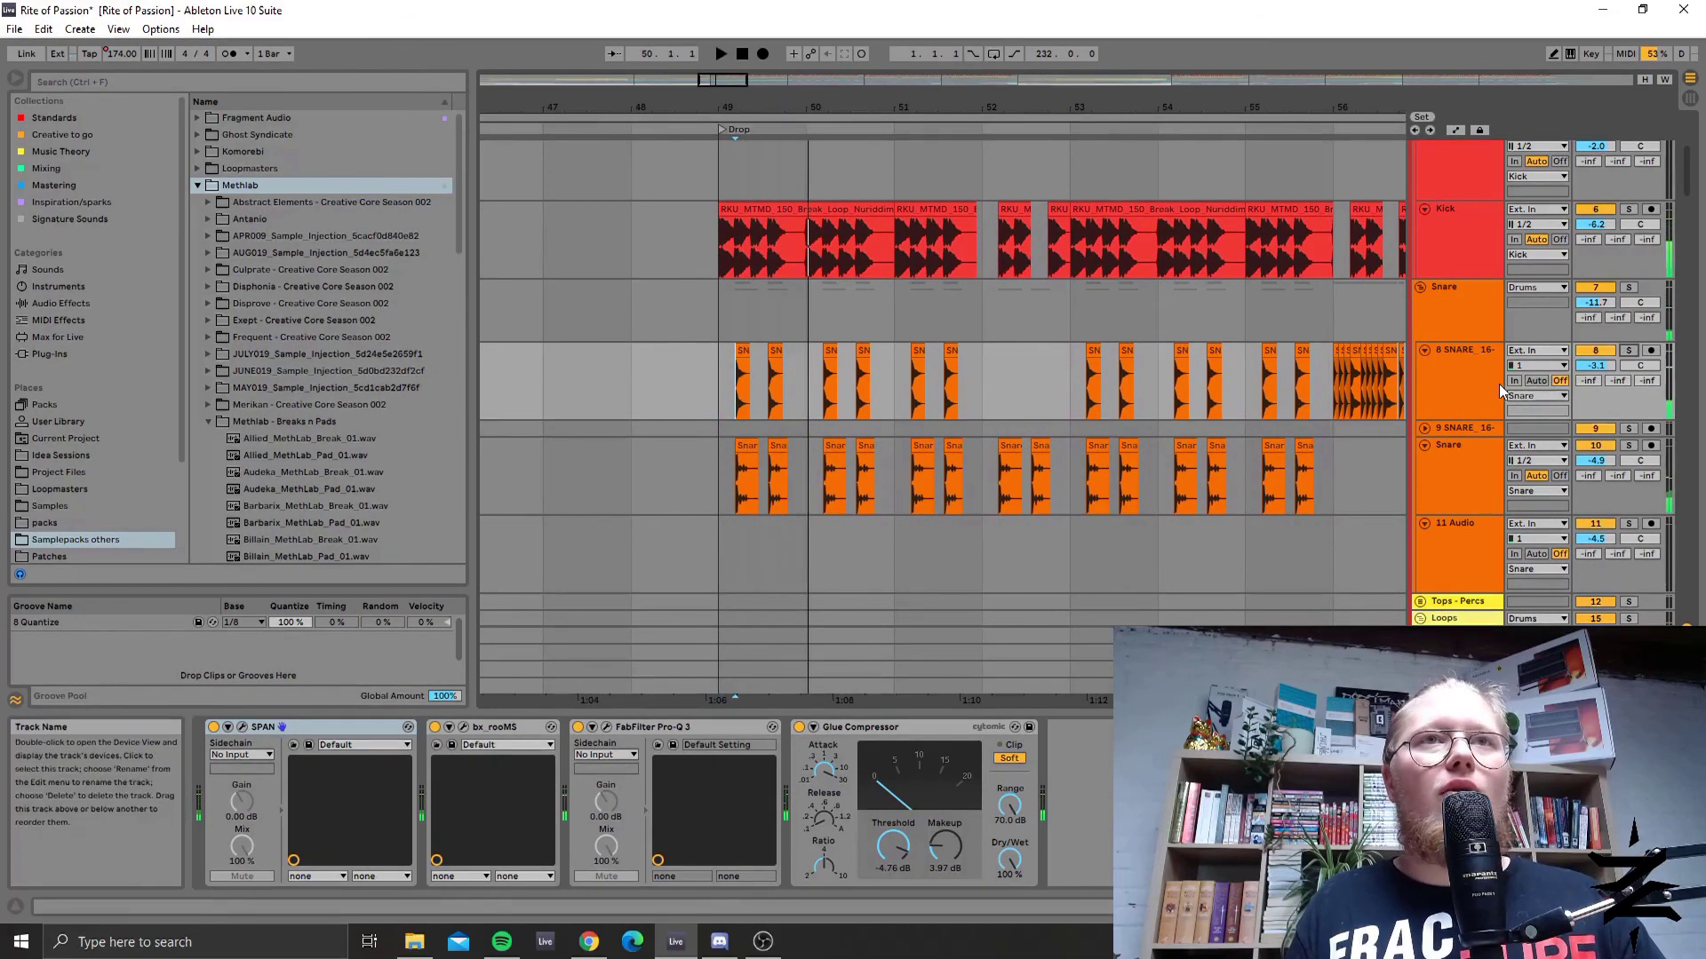
{"action": "left_click", "coordinate": [1457, 382]}
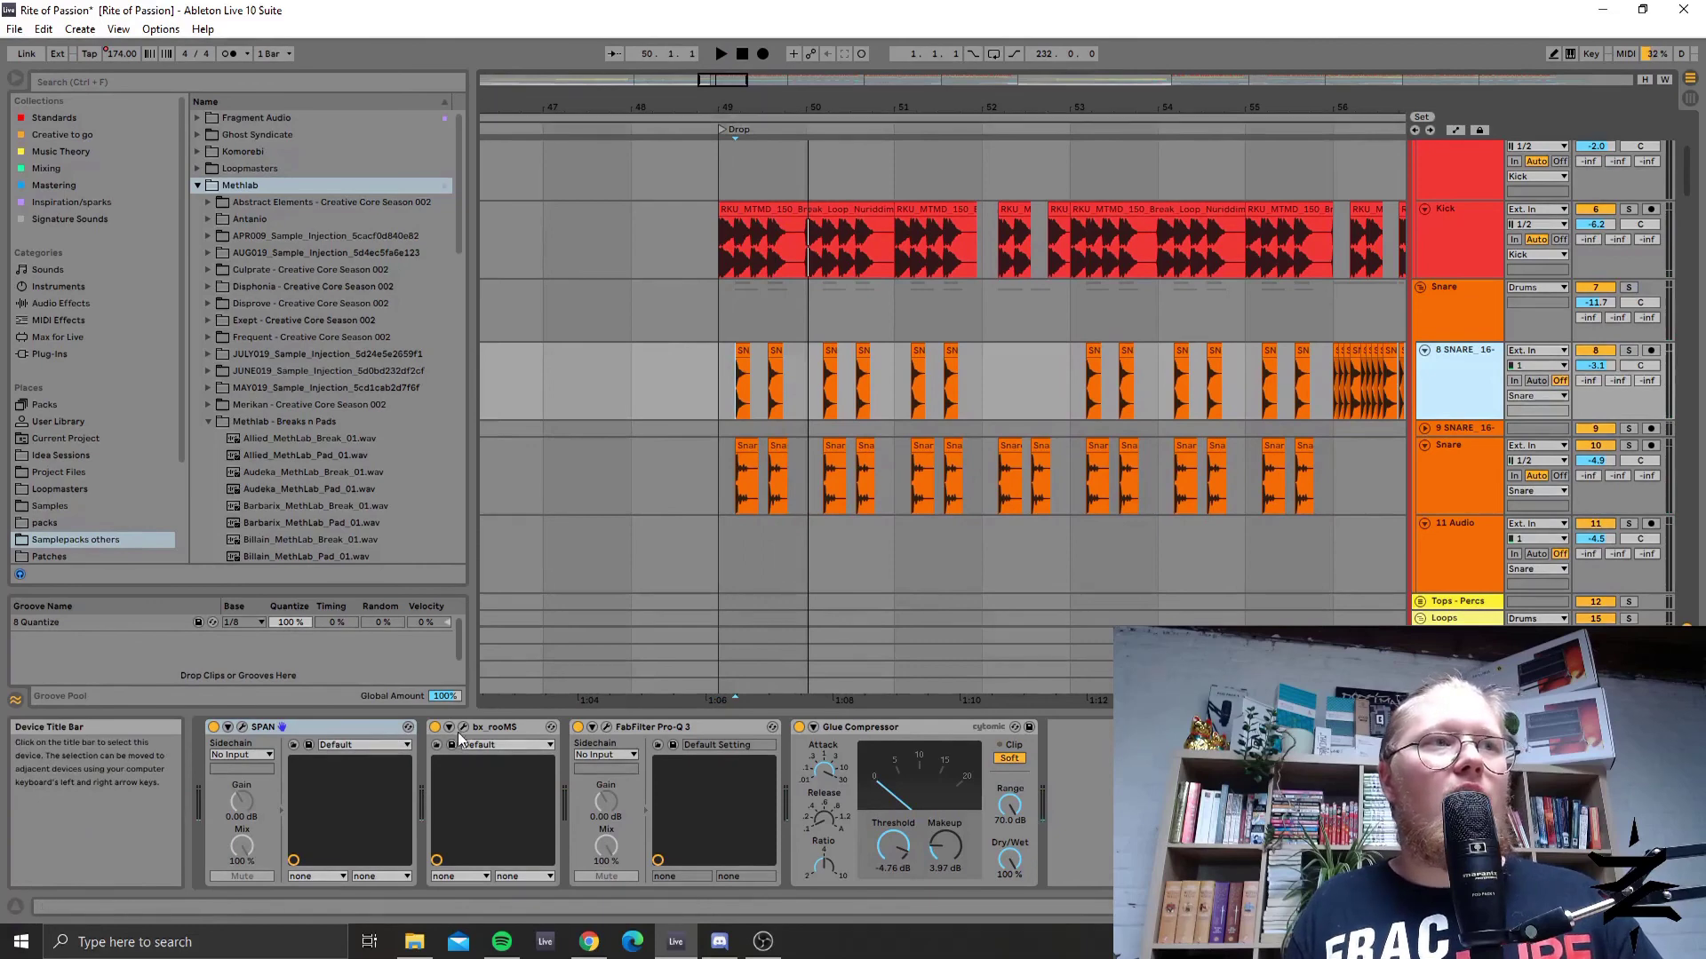
{"action": "left_click", "coordinate": [495, 728]}
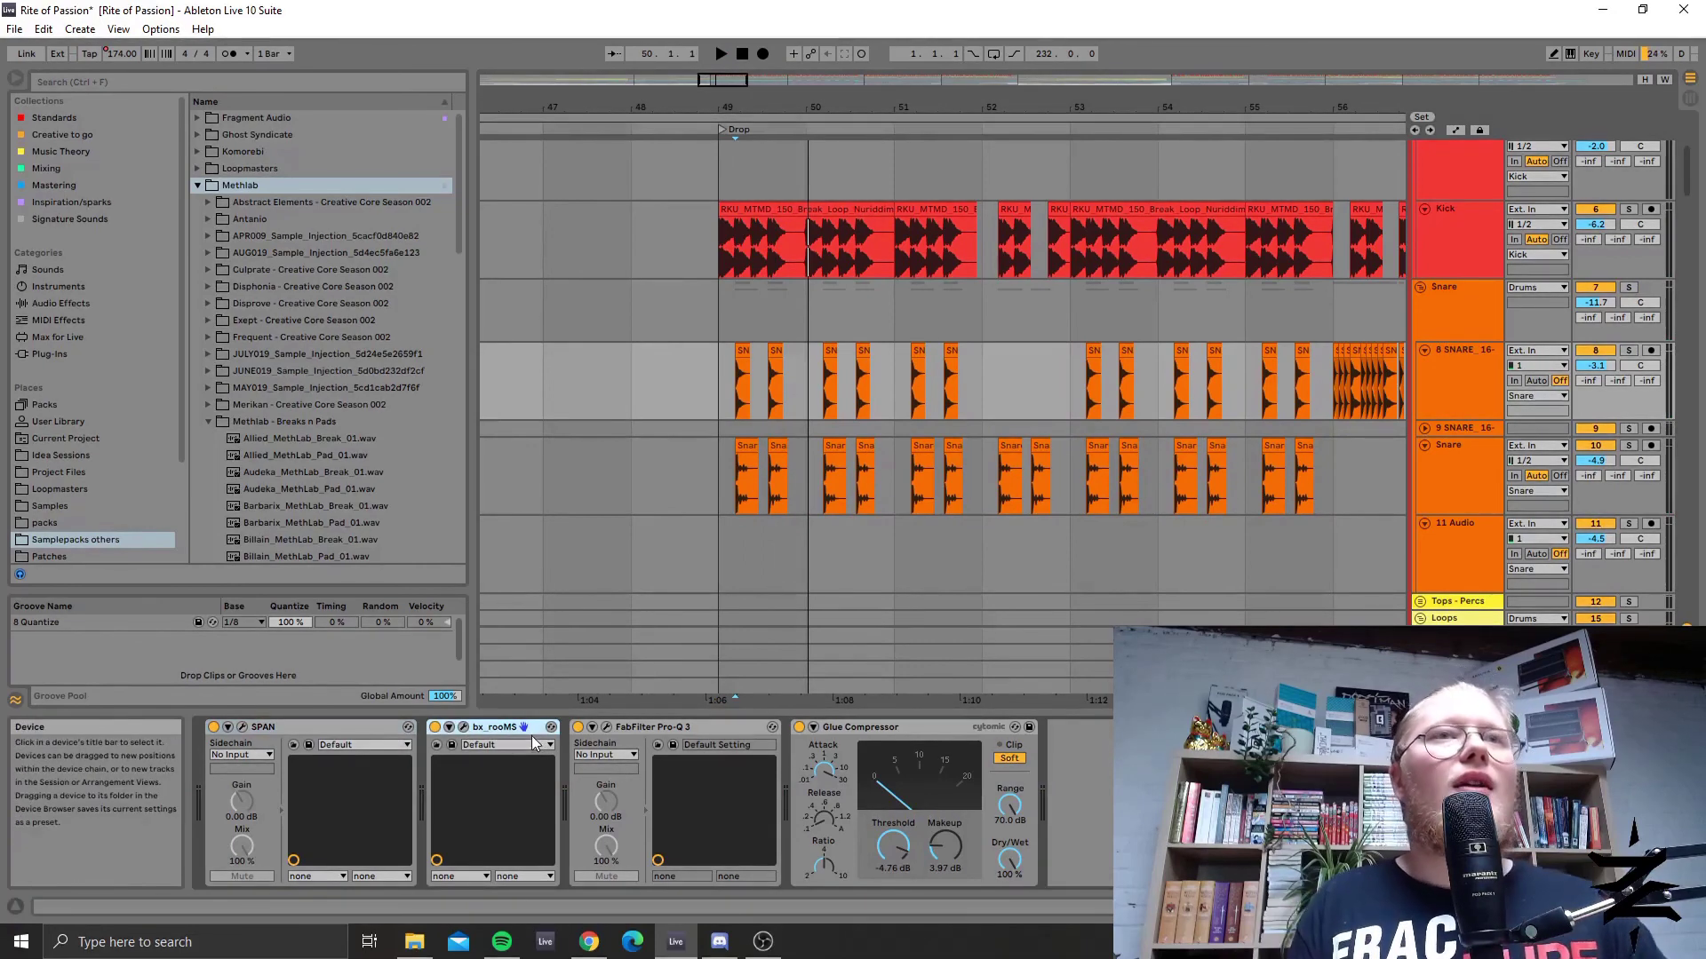
Show the device chain of snare track 10, solo that track and audition it at the Drop.
{"action": "left_click", "coordinate": [1432, 478]}
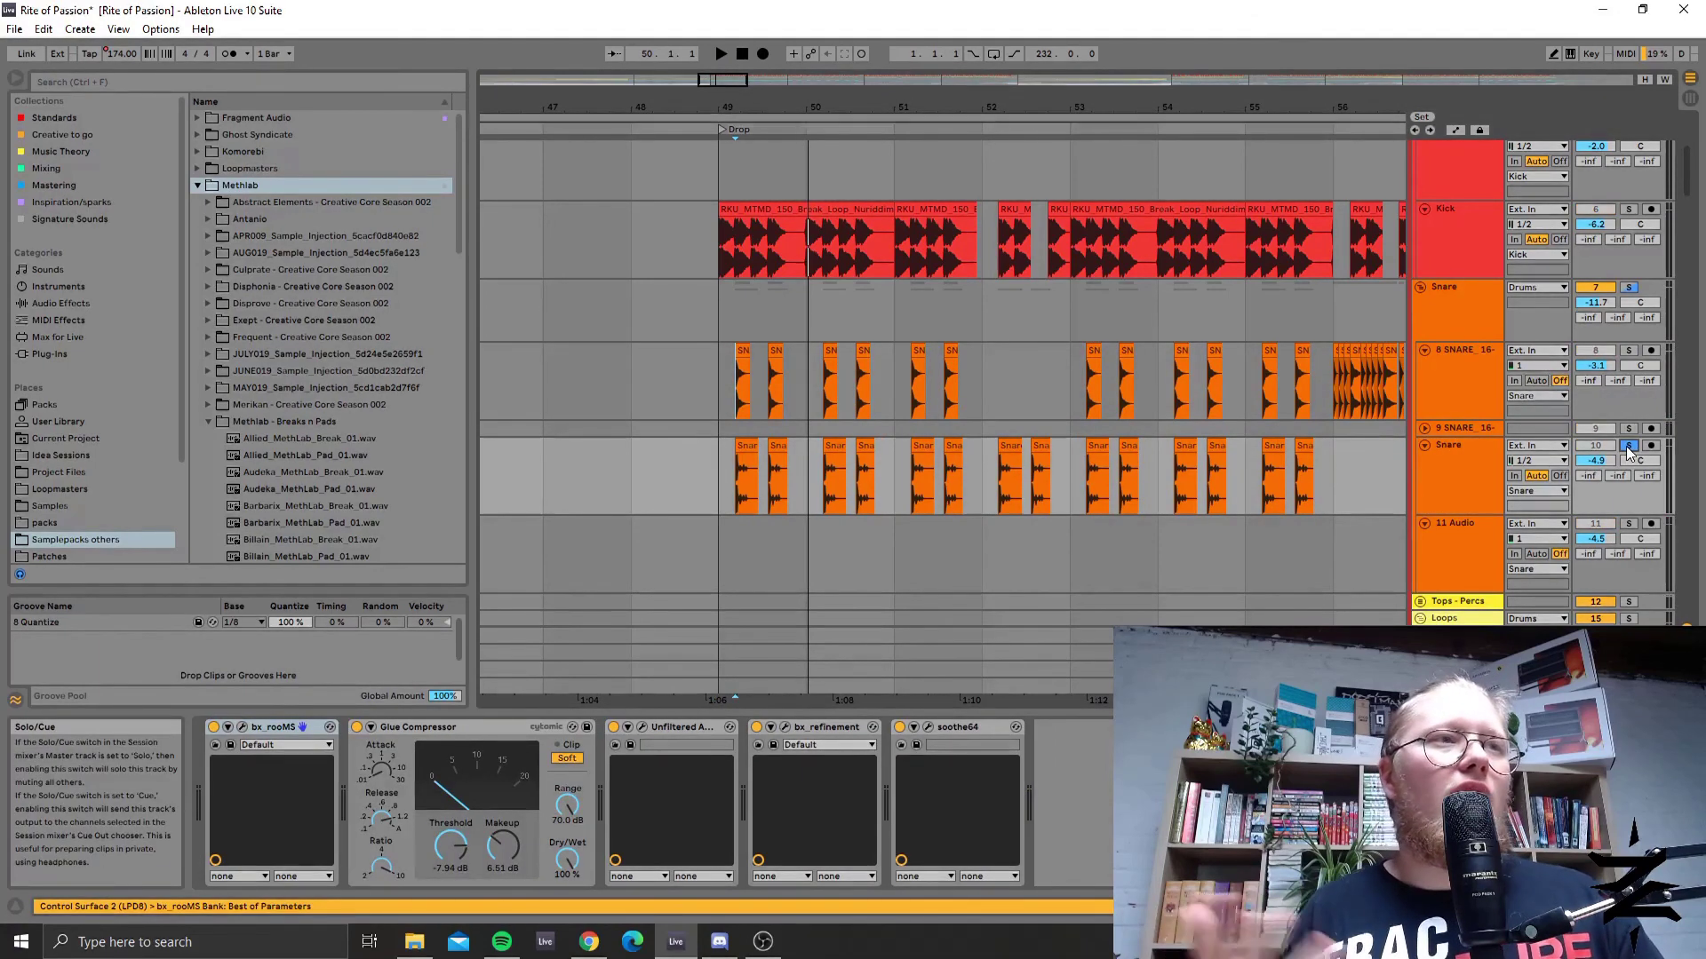
{"action": "key", "text": "space"}
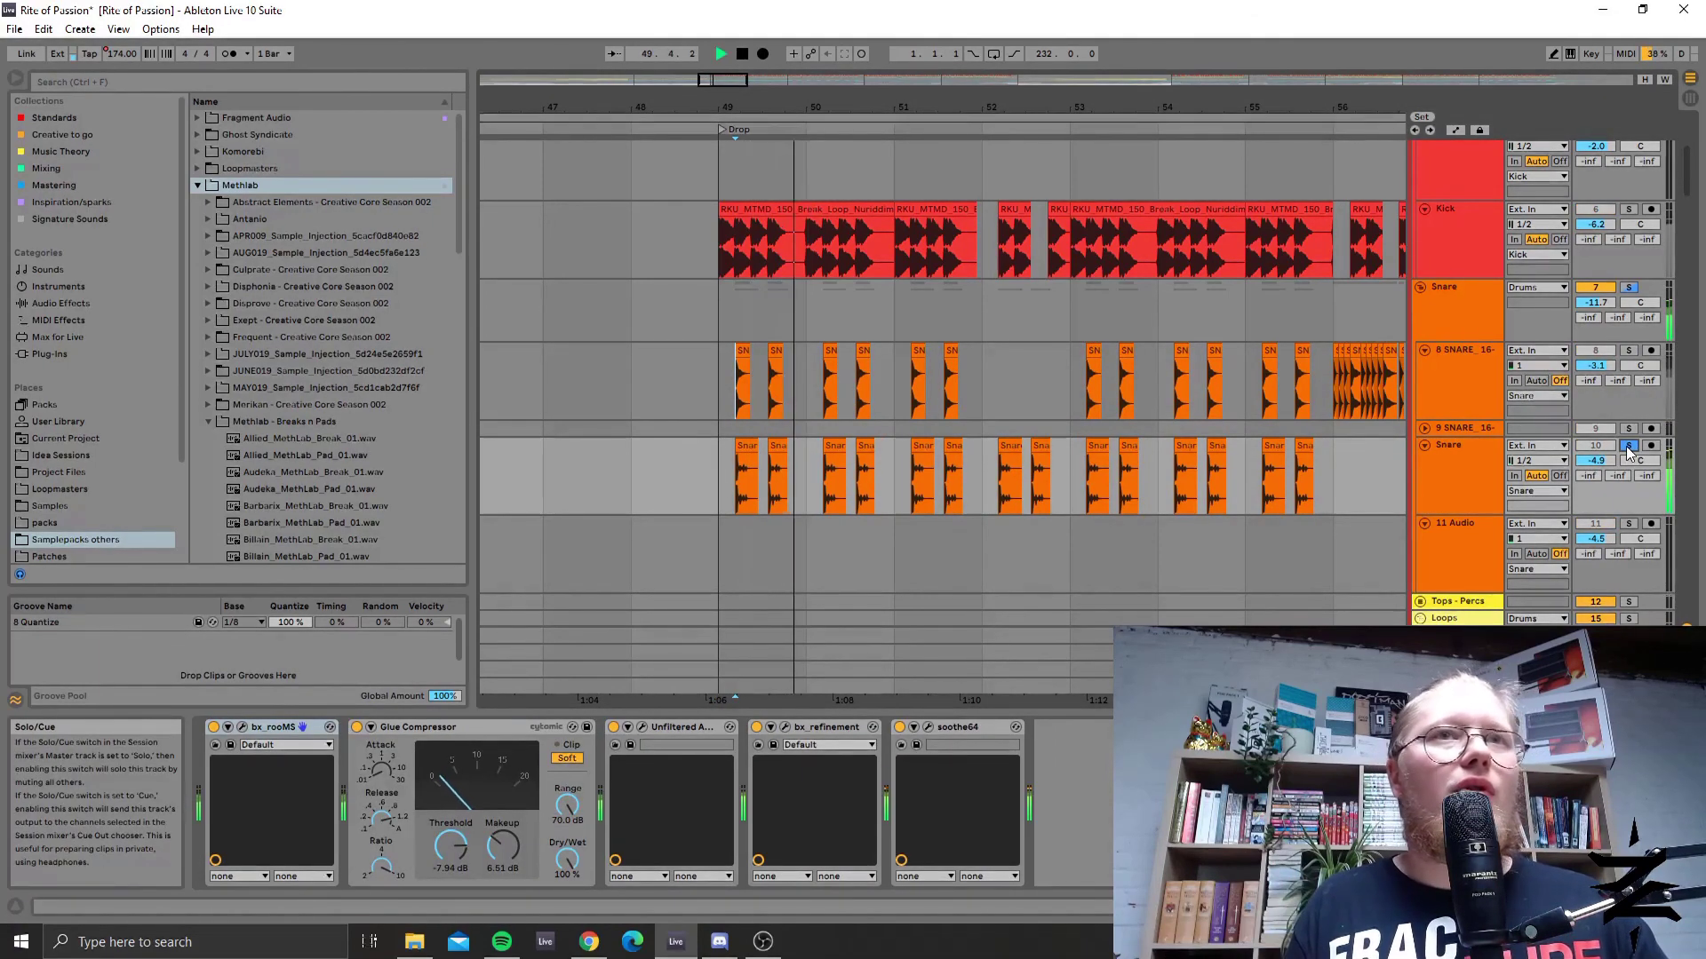
{"action": "key", "text": "space"}
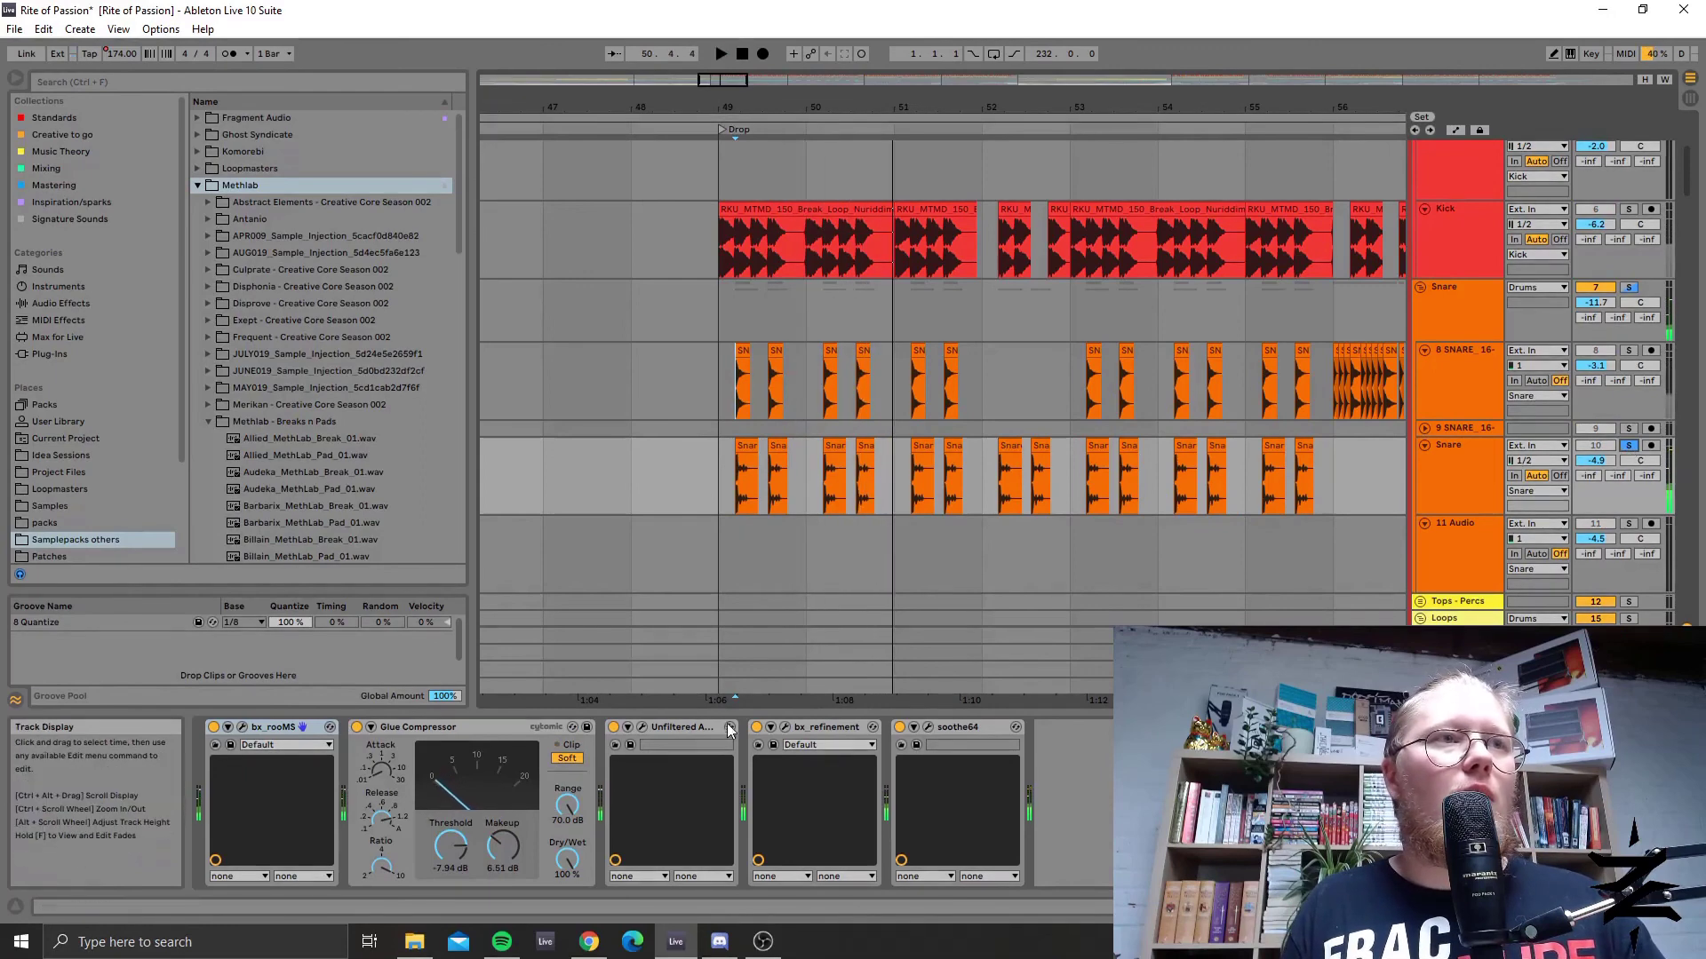
Inspect Dent 2 and highlight bx_refinement in snare track 10's device chain, clearing the track's solo.
{"action": "left_click", "coordinate": [641, 727]}
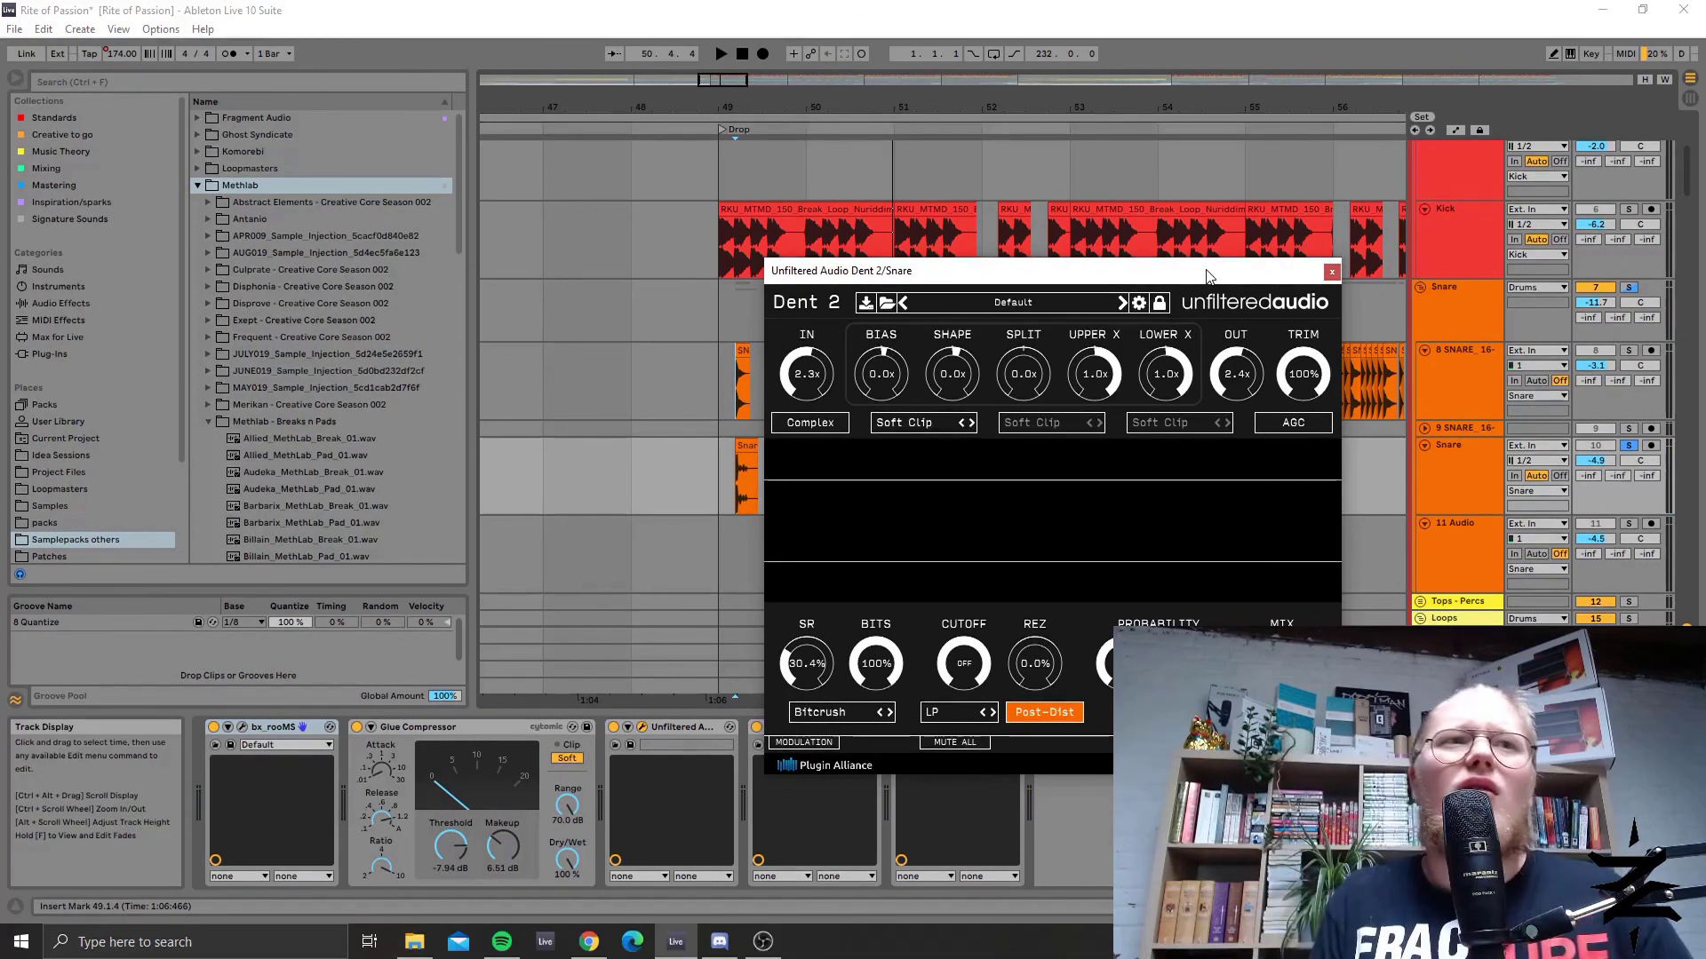
{"action": "left_click", "coordinate": [1332, 271]}
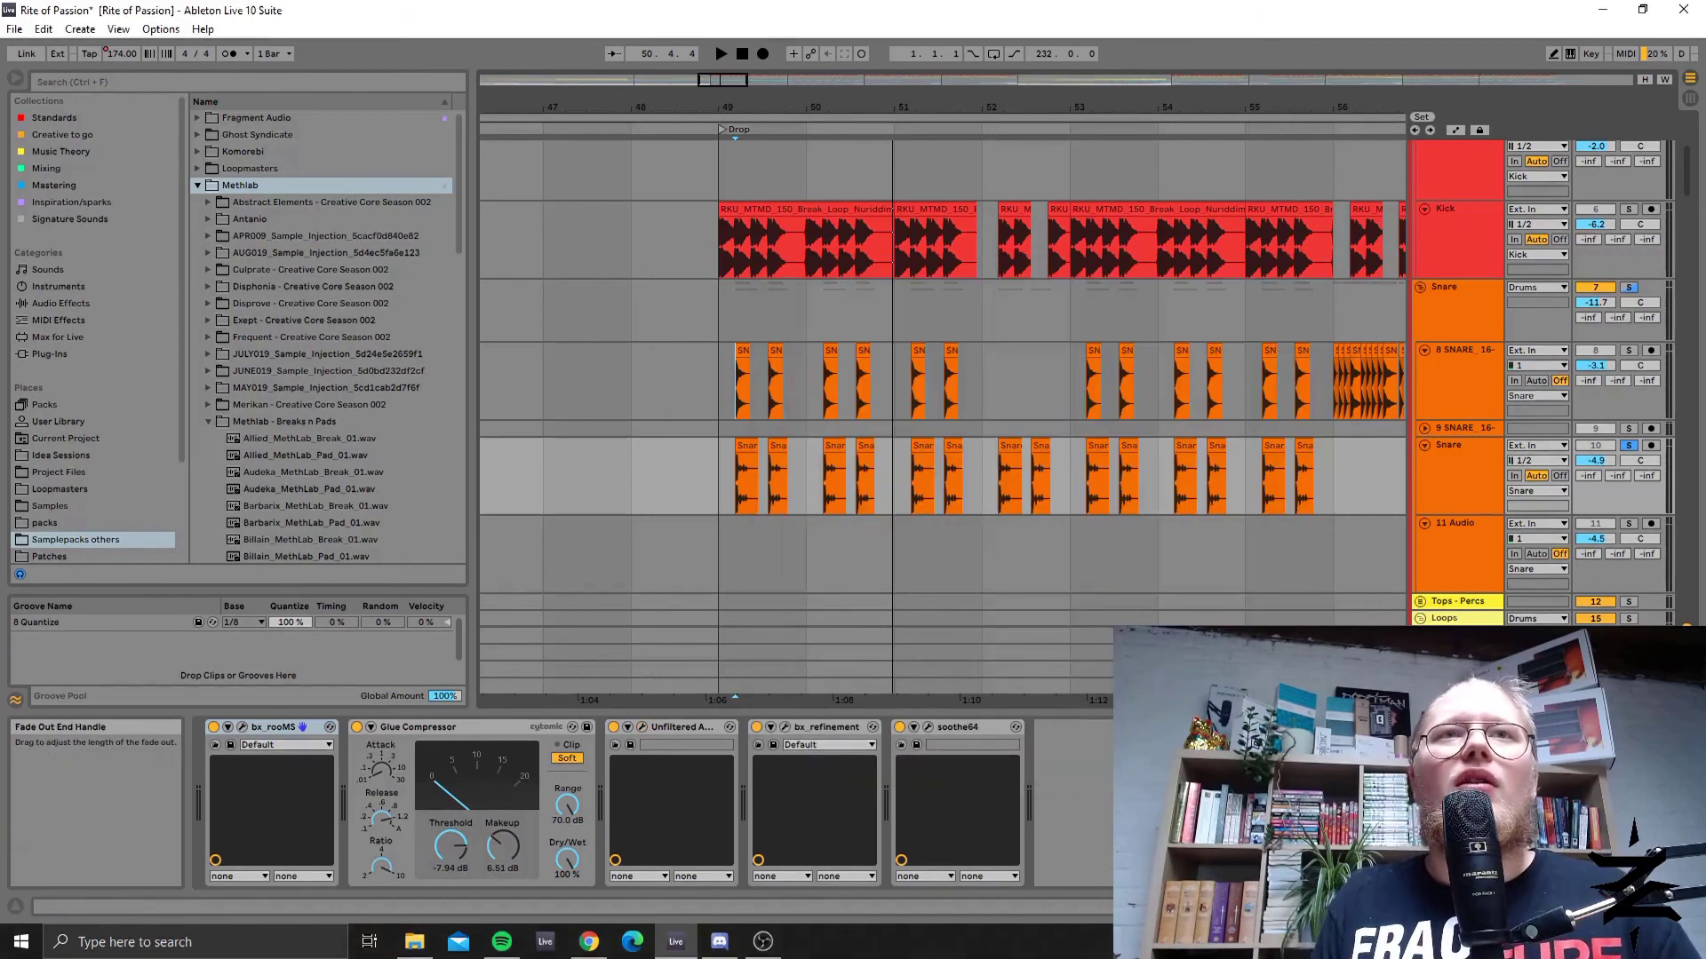
{"action": "left_click", "coordinate": [1632, 447]}
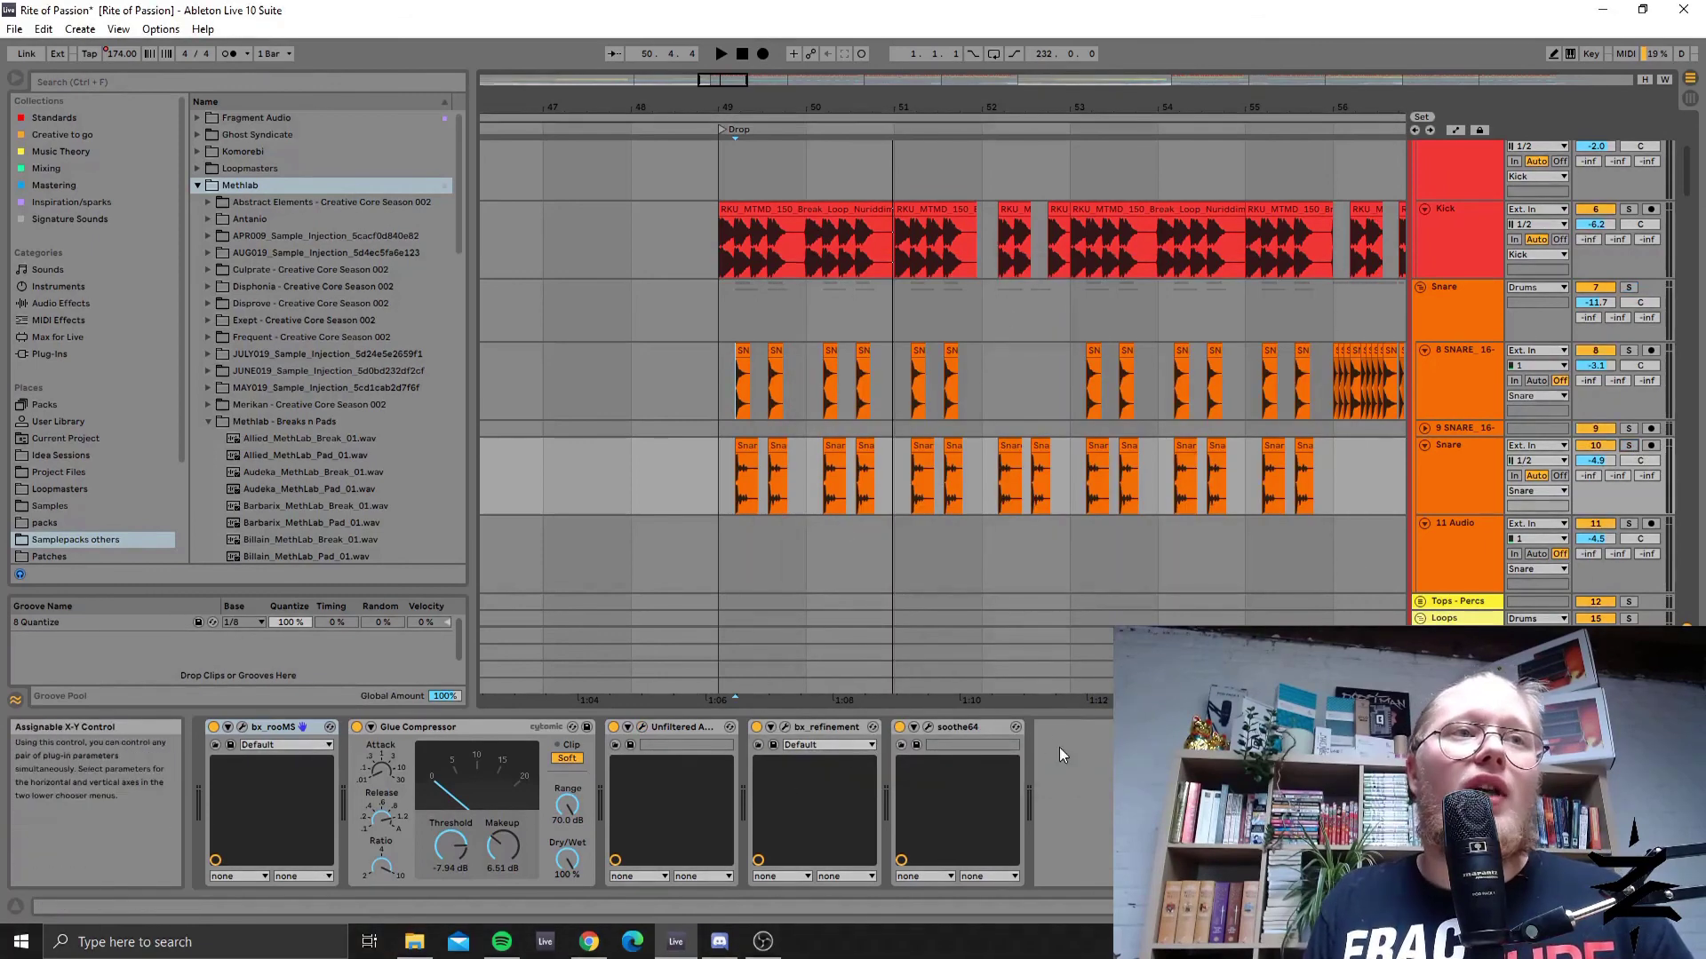
{"action": "left_click", "coordinate": [826, 726]}
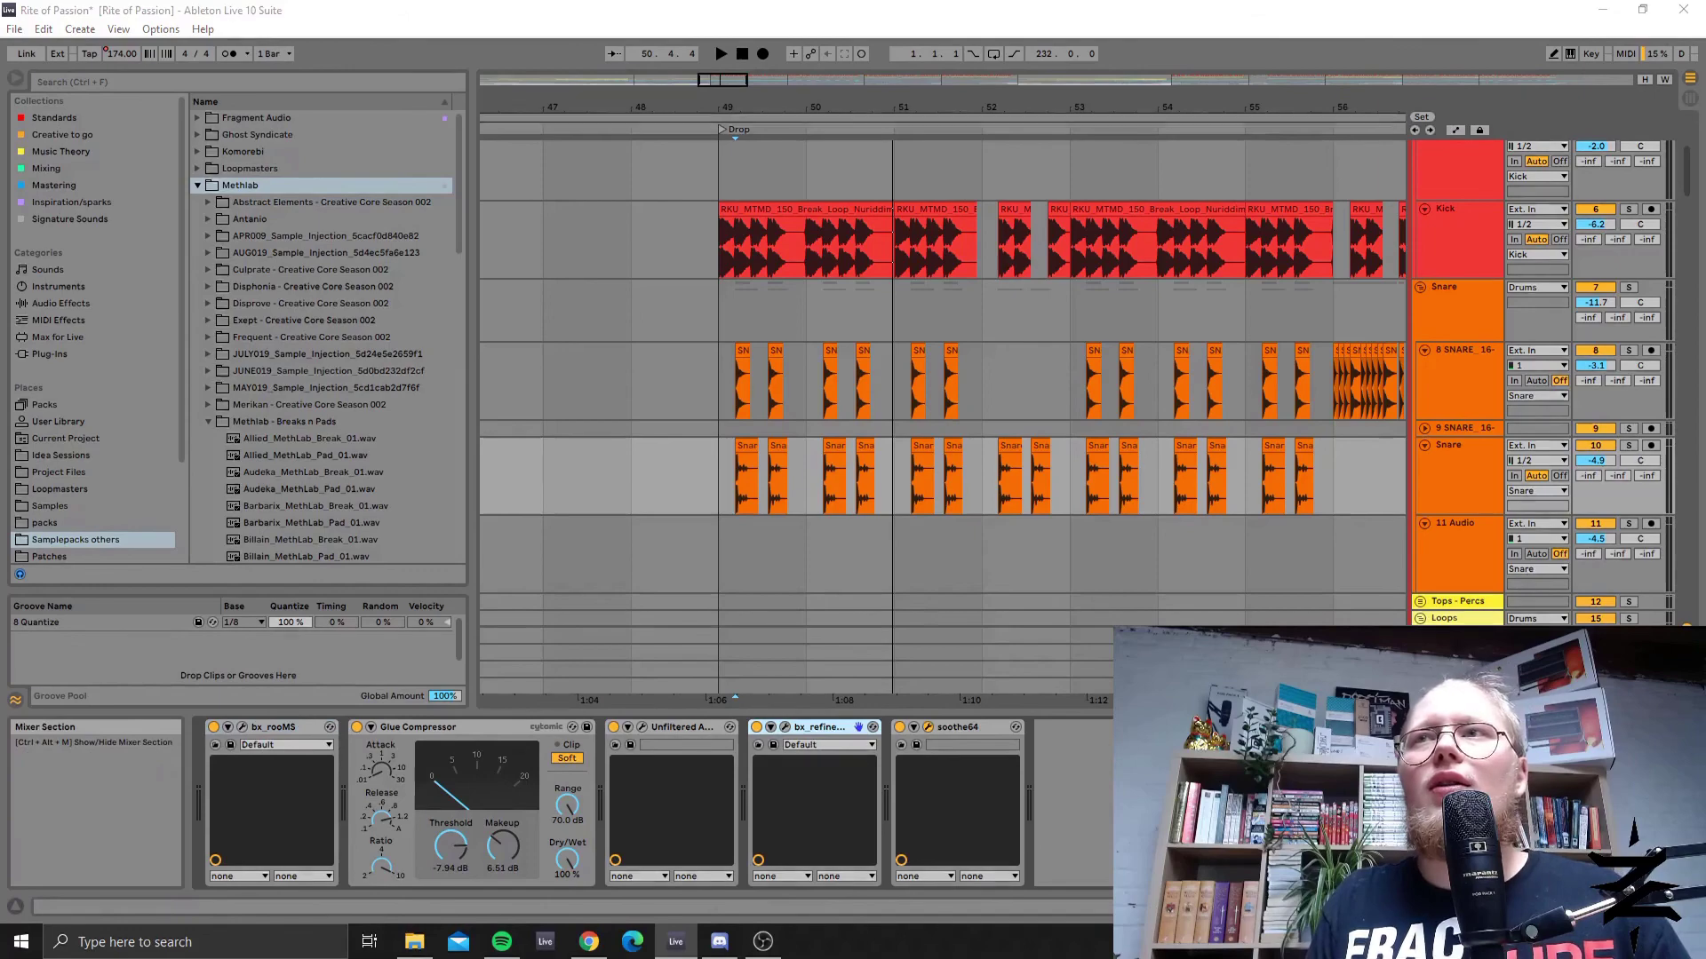
Play the start of the Drop with no track soloed while looking over the kick and snare tracks.
{"action": "scroll", "coordinate": [1016, 398], "scroll_direction": "down", "scroll_amount": 1}
{"action": "key", "text": "space"}
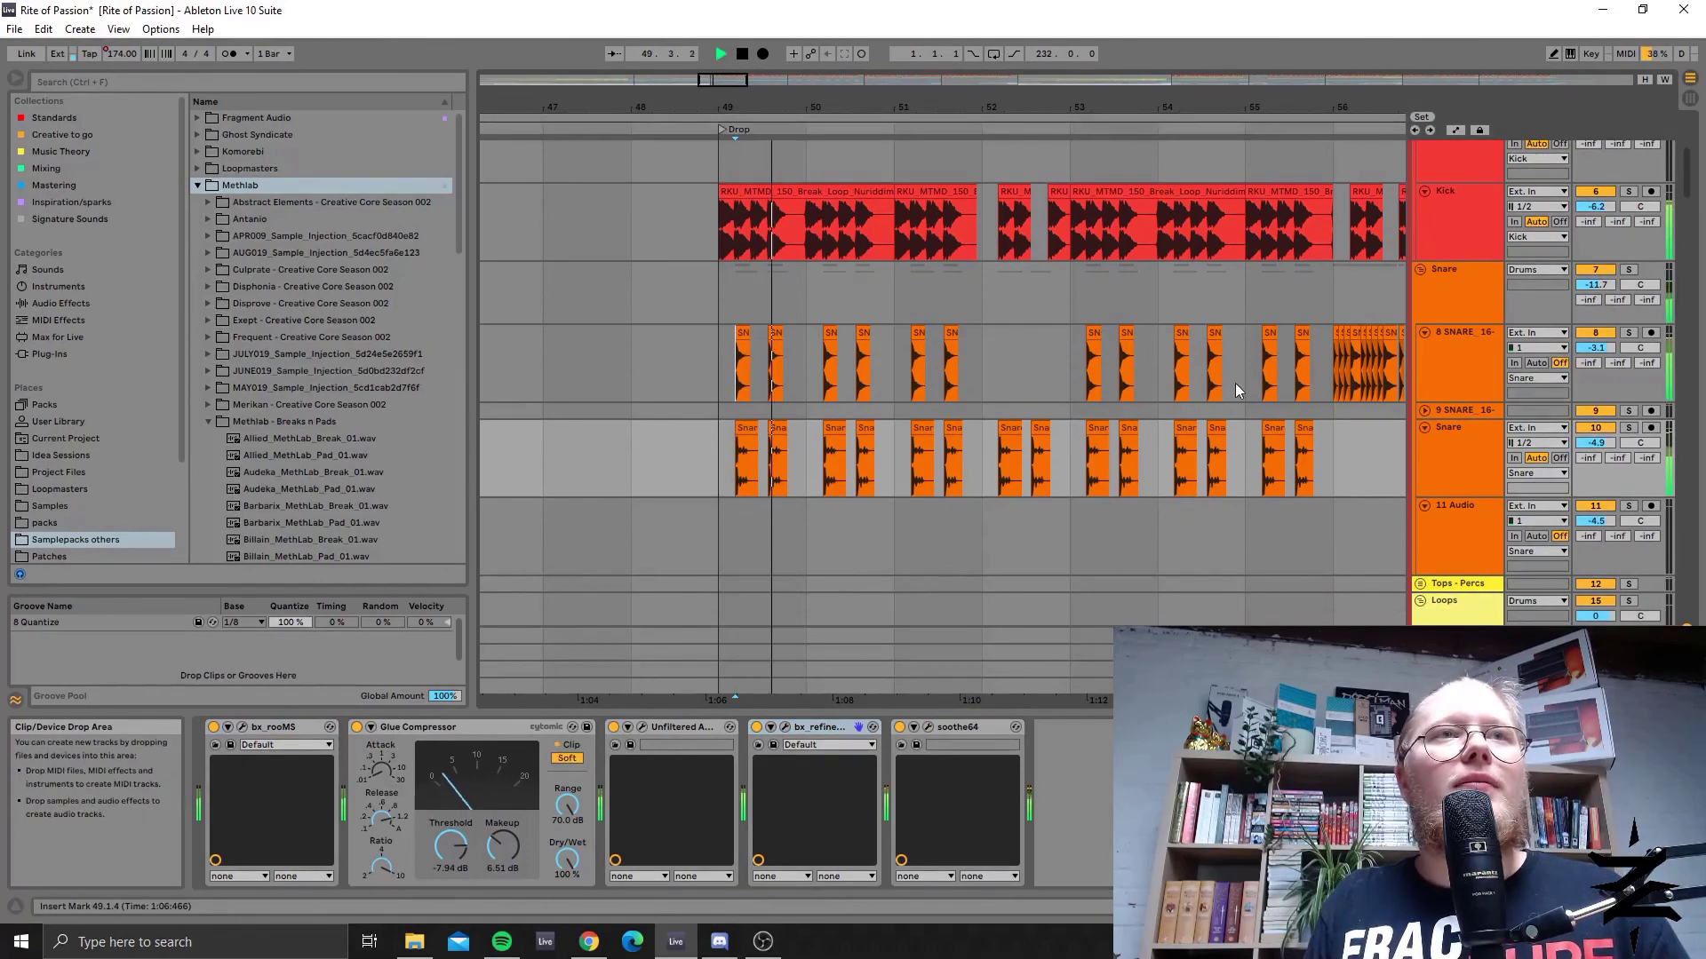
{"action": "scroll", "coordinate": [1493, 349], "scroll_direction": "down", "scroll_amount": 4}
{"action": "scroll", "coordinate": [1208, 294], "scroll_direction": "up", "scroll_amount": 5}
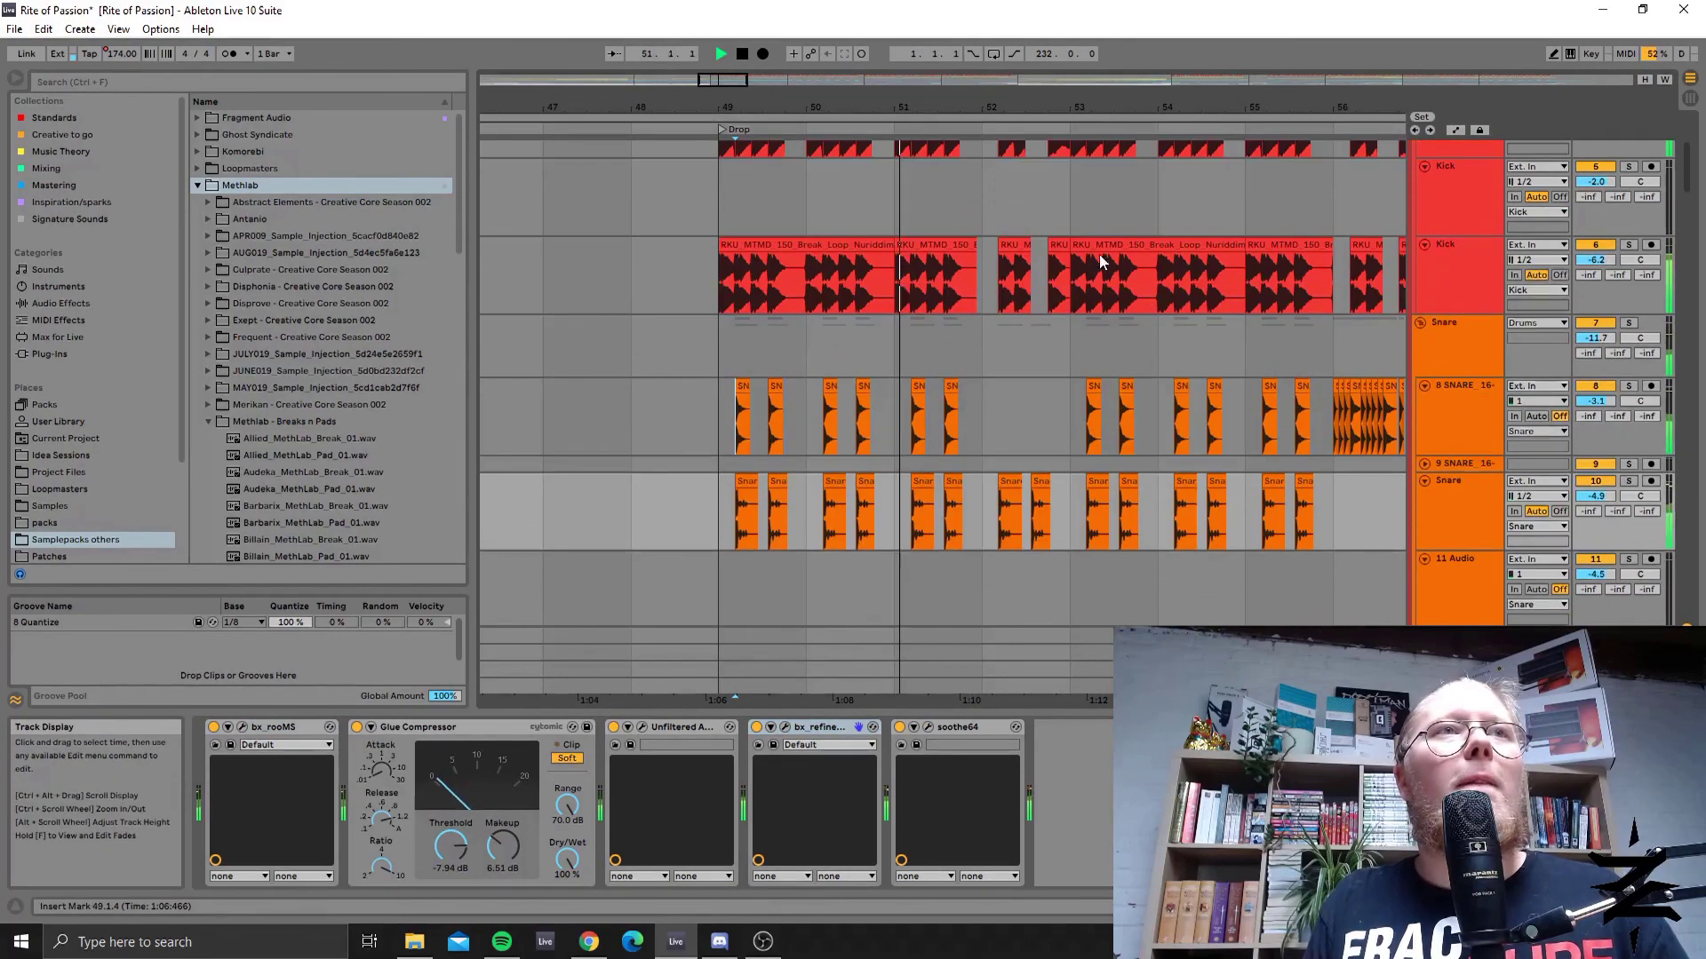
{"action": "key", "text": "space"}
Solo the whole Drums group and audition it from the start of the Drop.
{"action": "scroll", "coordinate": [1421, 265], "scroll_direction": "up", "scroll_amount": 5}
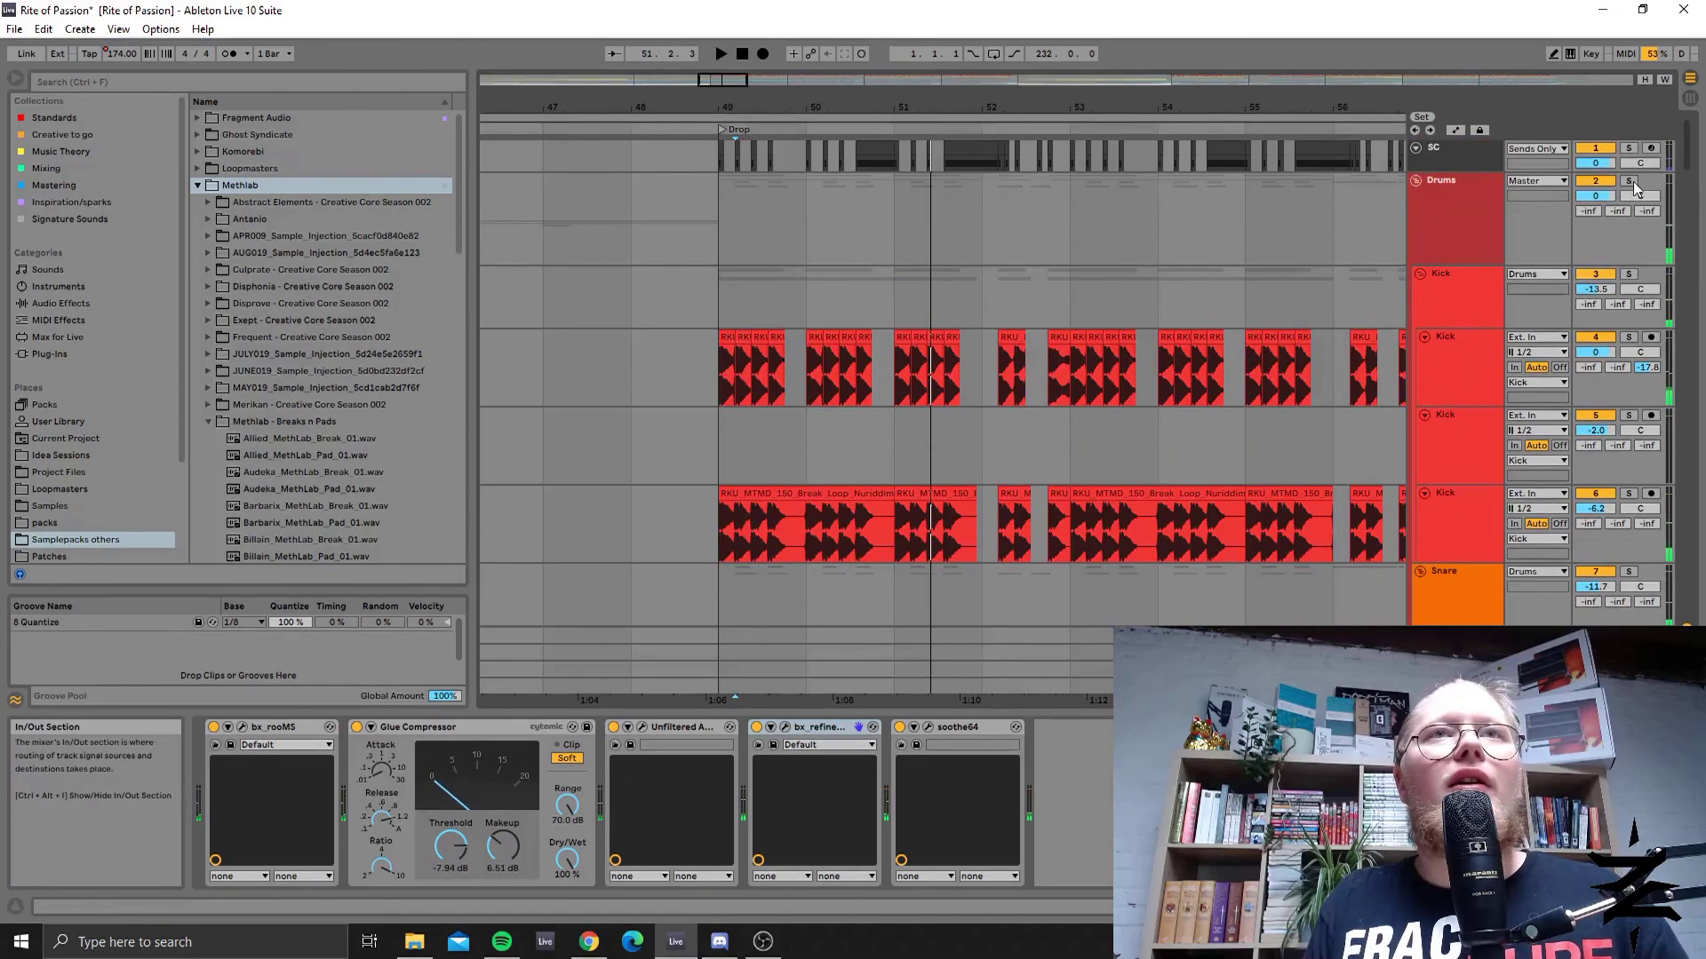
{"action": "key", "text": "space"}
{"action": "scroll", "coordinate": [1260, 417], "scroll_direction": "down", "scroll_amount": 4}
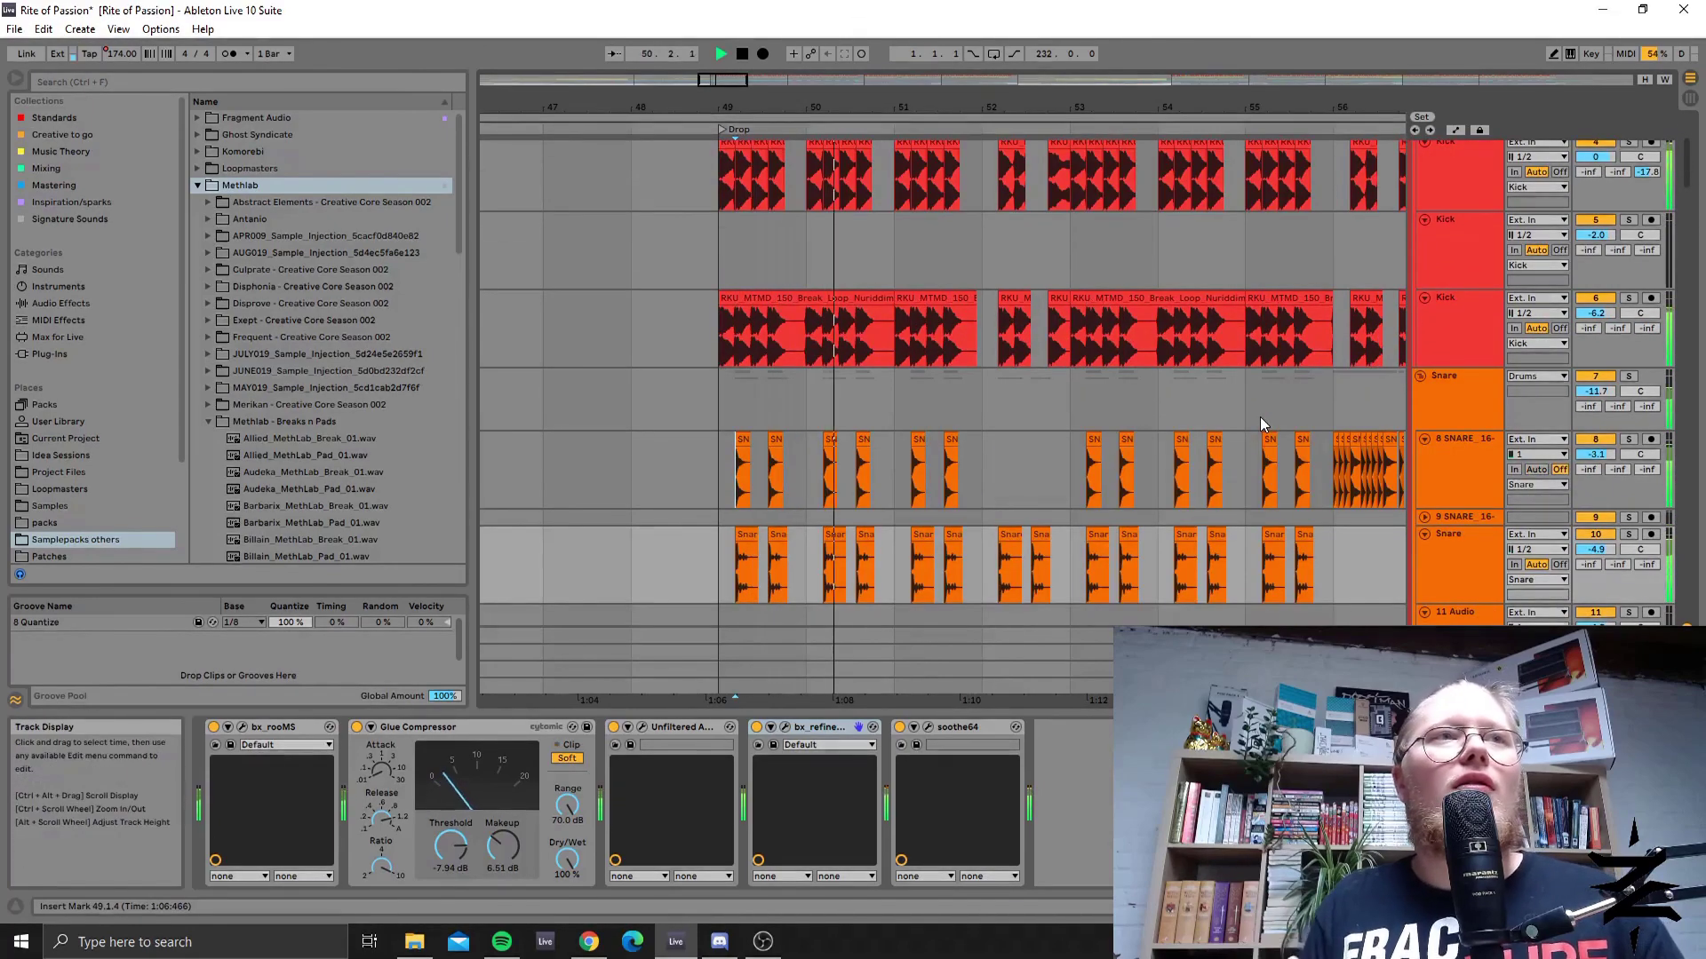
{"action": "key", "text": "space"}
{"action": "scroll", "coordinate": [1480, 353], "scroll_direction": "up", "scroll_amount": 4}
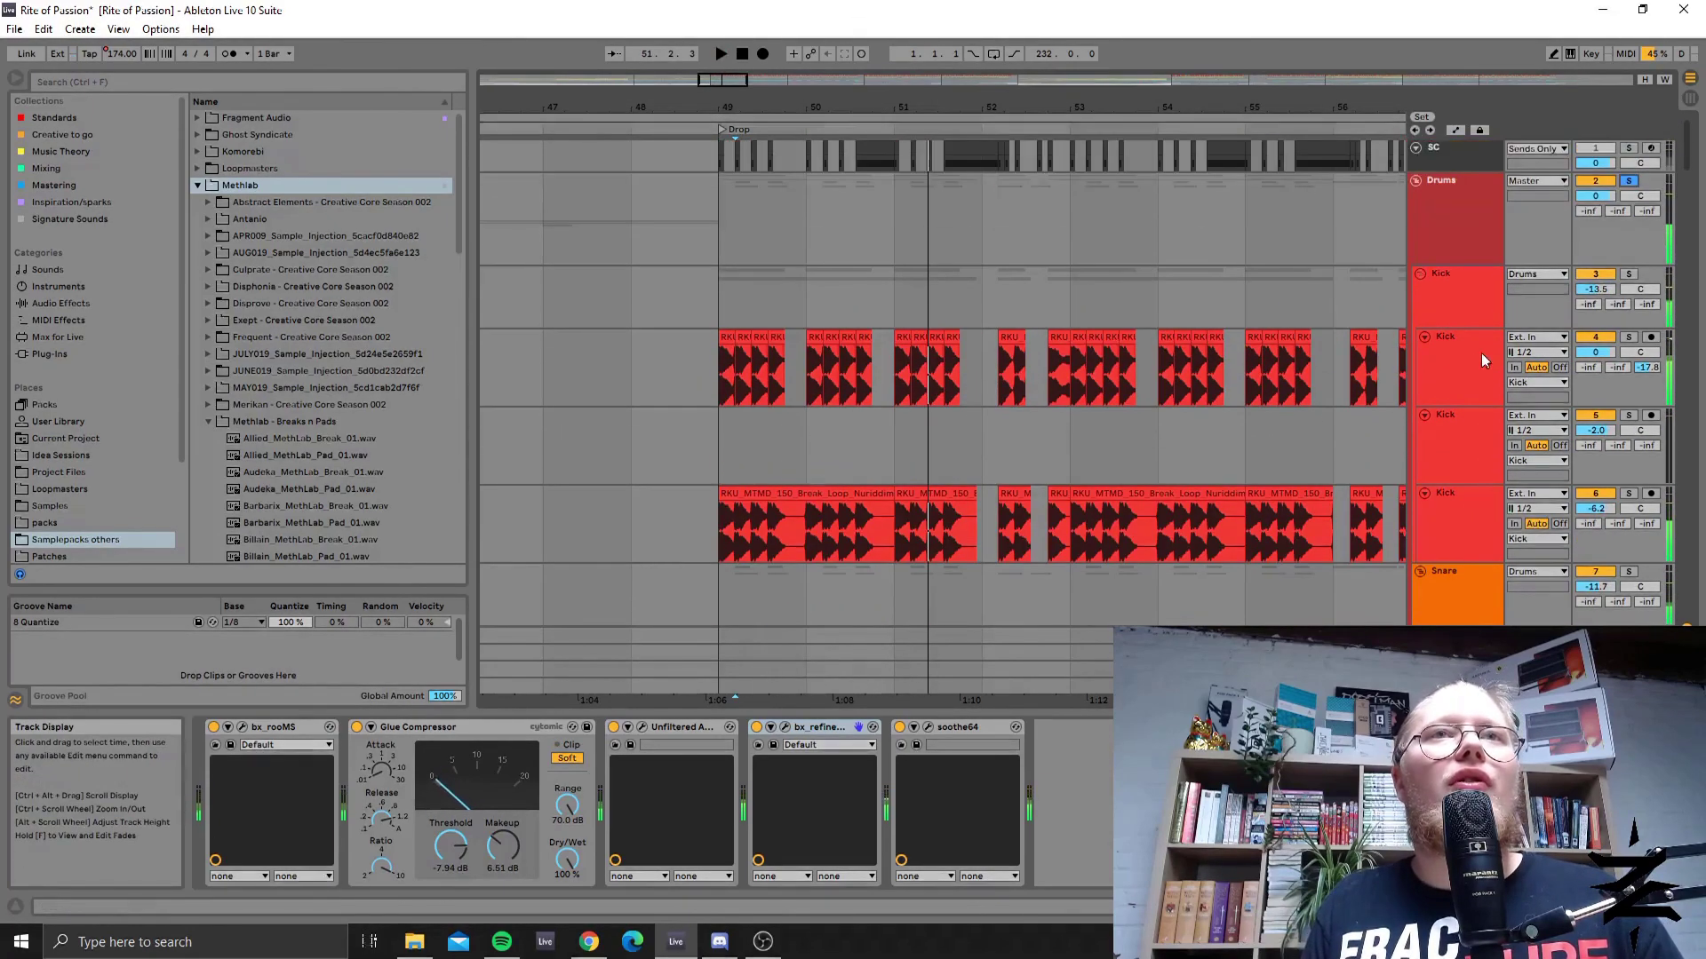
Place the insert marker at bar 49 on main bass track 52, solo that track and audition it.
{"action": "scroll", "coordinate": [1186, 456], "scroll_direction": "down", "scroll_amount": 20}
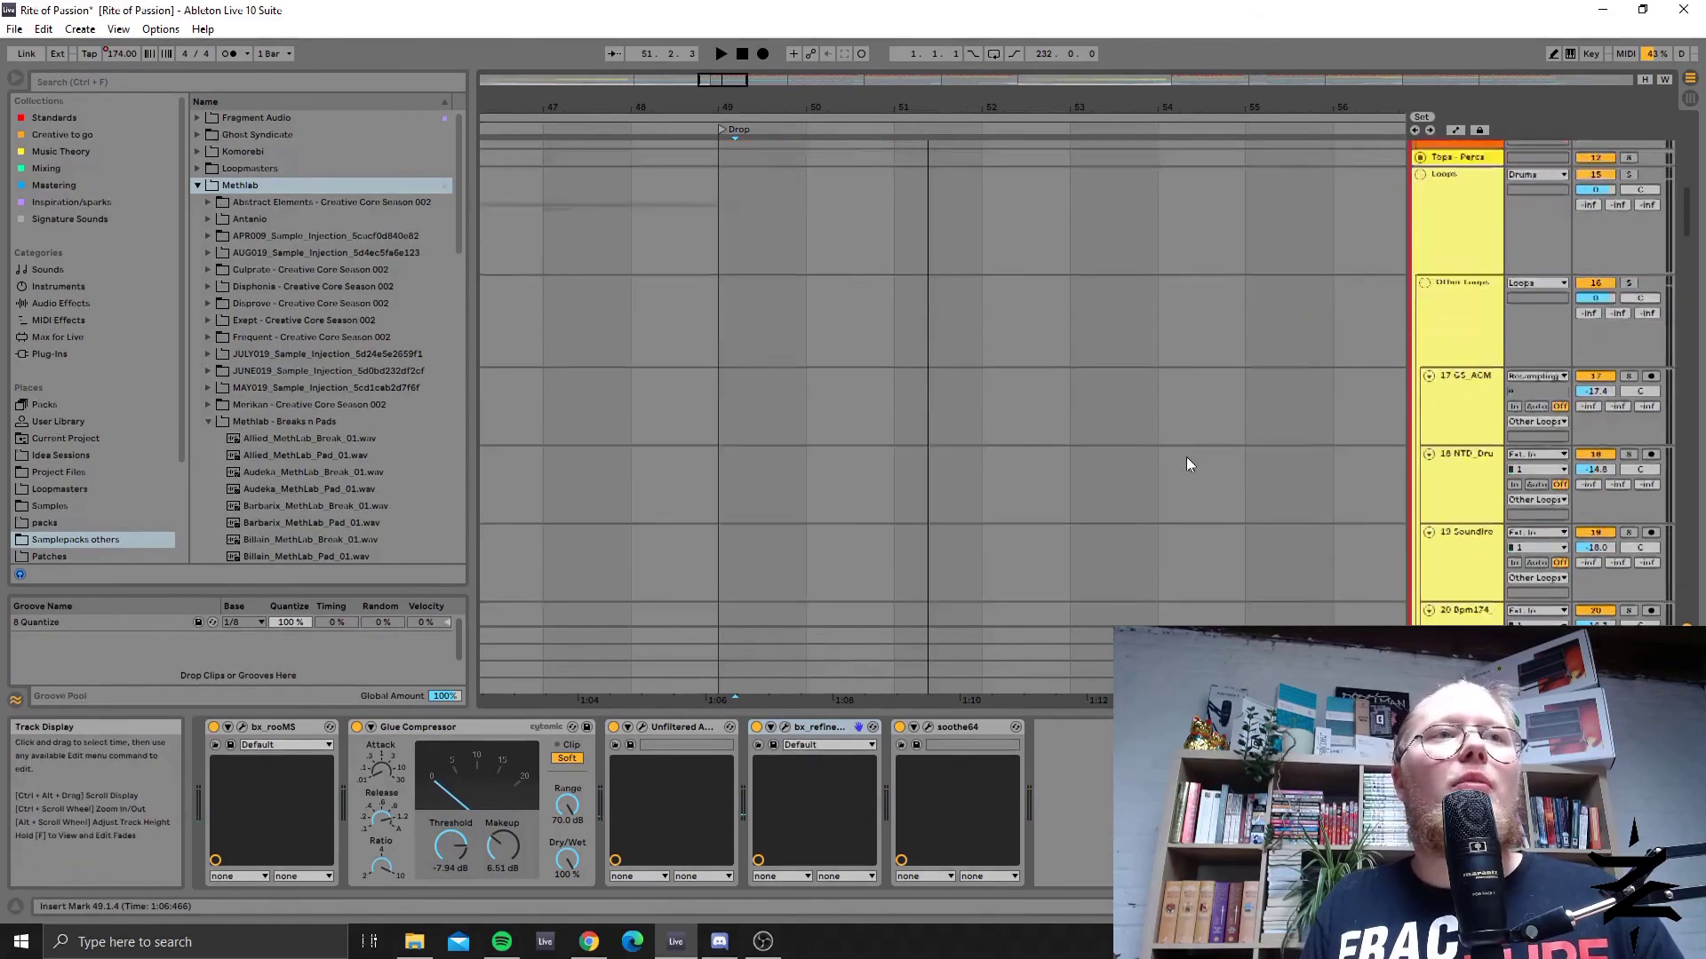
{"action": "scroll", "coordinate": [1185, 465], "scroll_direction": "down", "scroll_amount": 15}
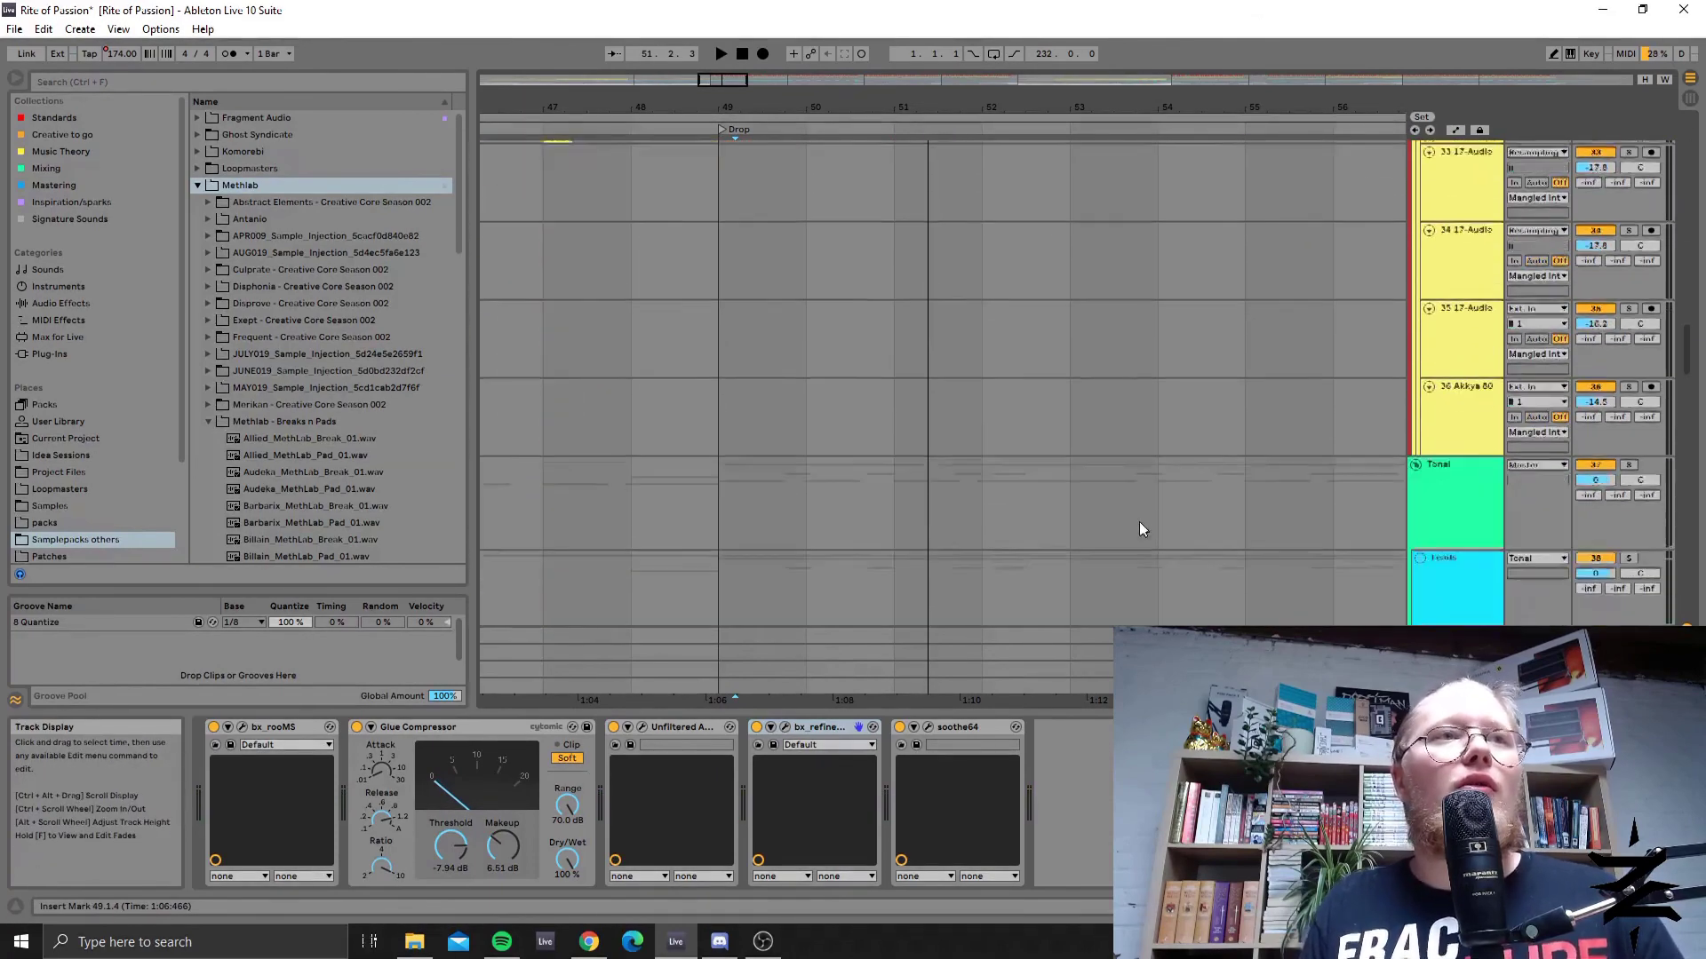
{"action": "scroll", "coordinate": [1137, 526], "scroll_direction": "down", "scroll_amount": 10}
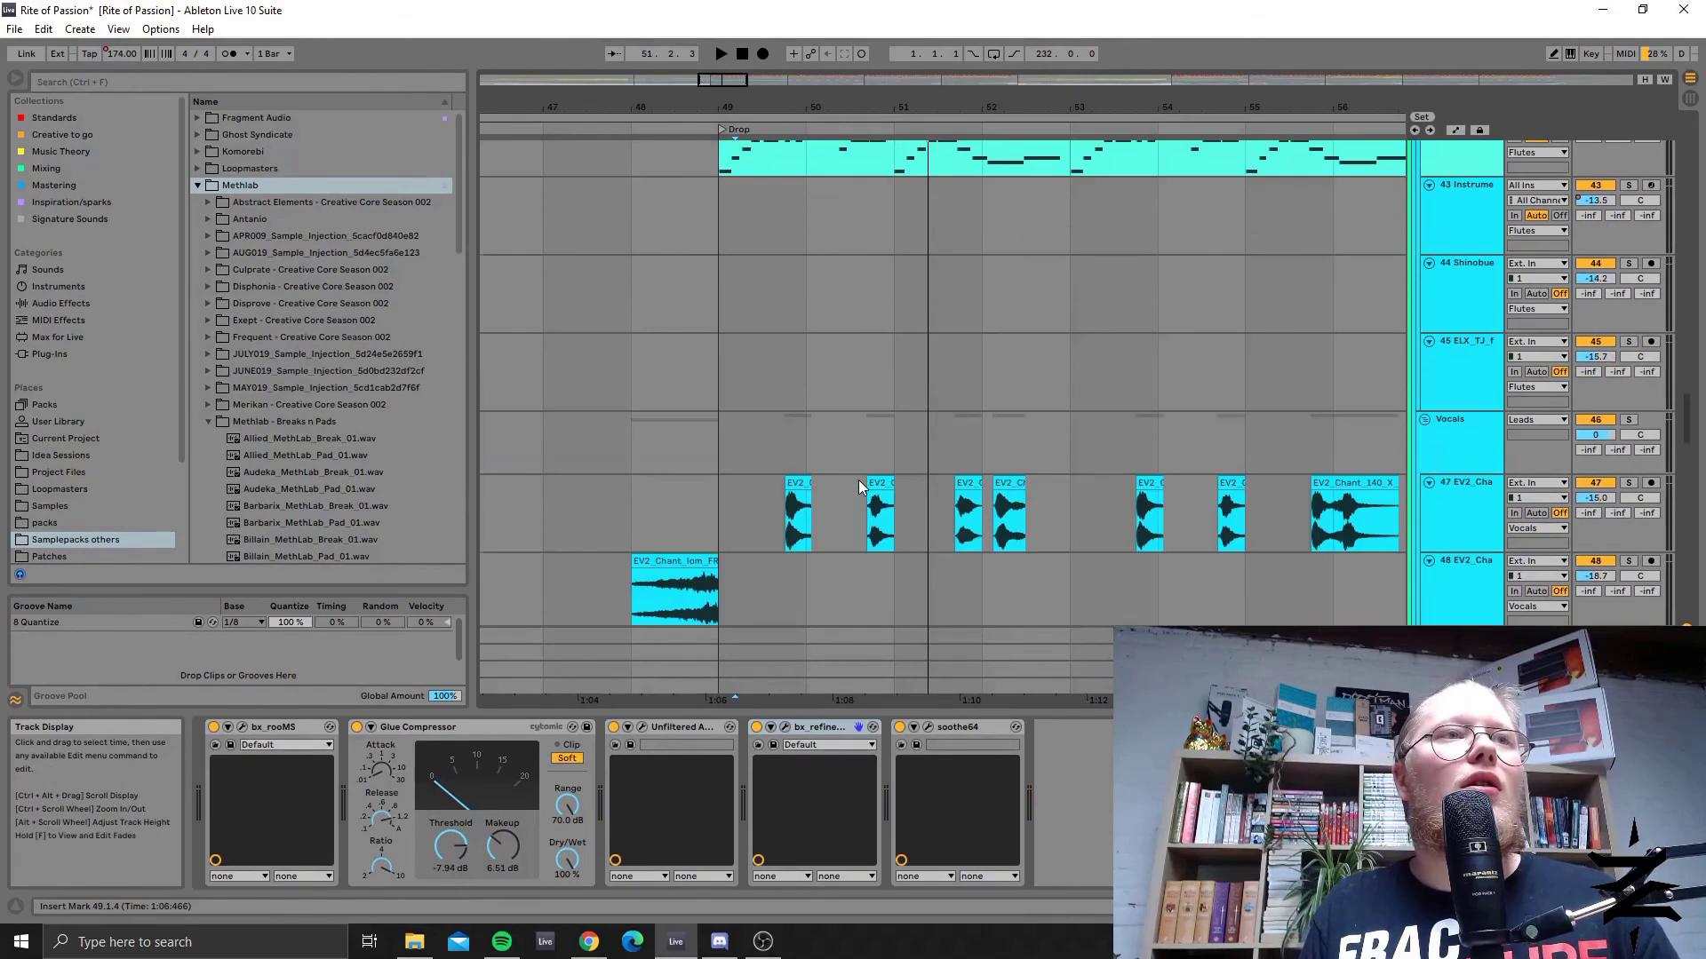
{"action": "scroll", "coordinate": [849, 478], "scroll_direction": "down", "scroll_amount": 5}
{"action": "left_click", "coordinate": [721, 322]}
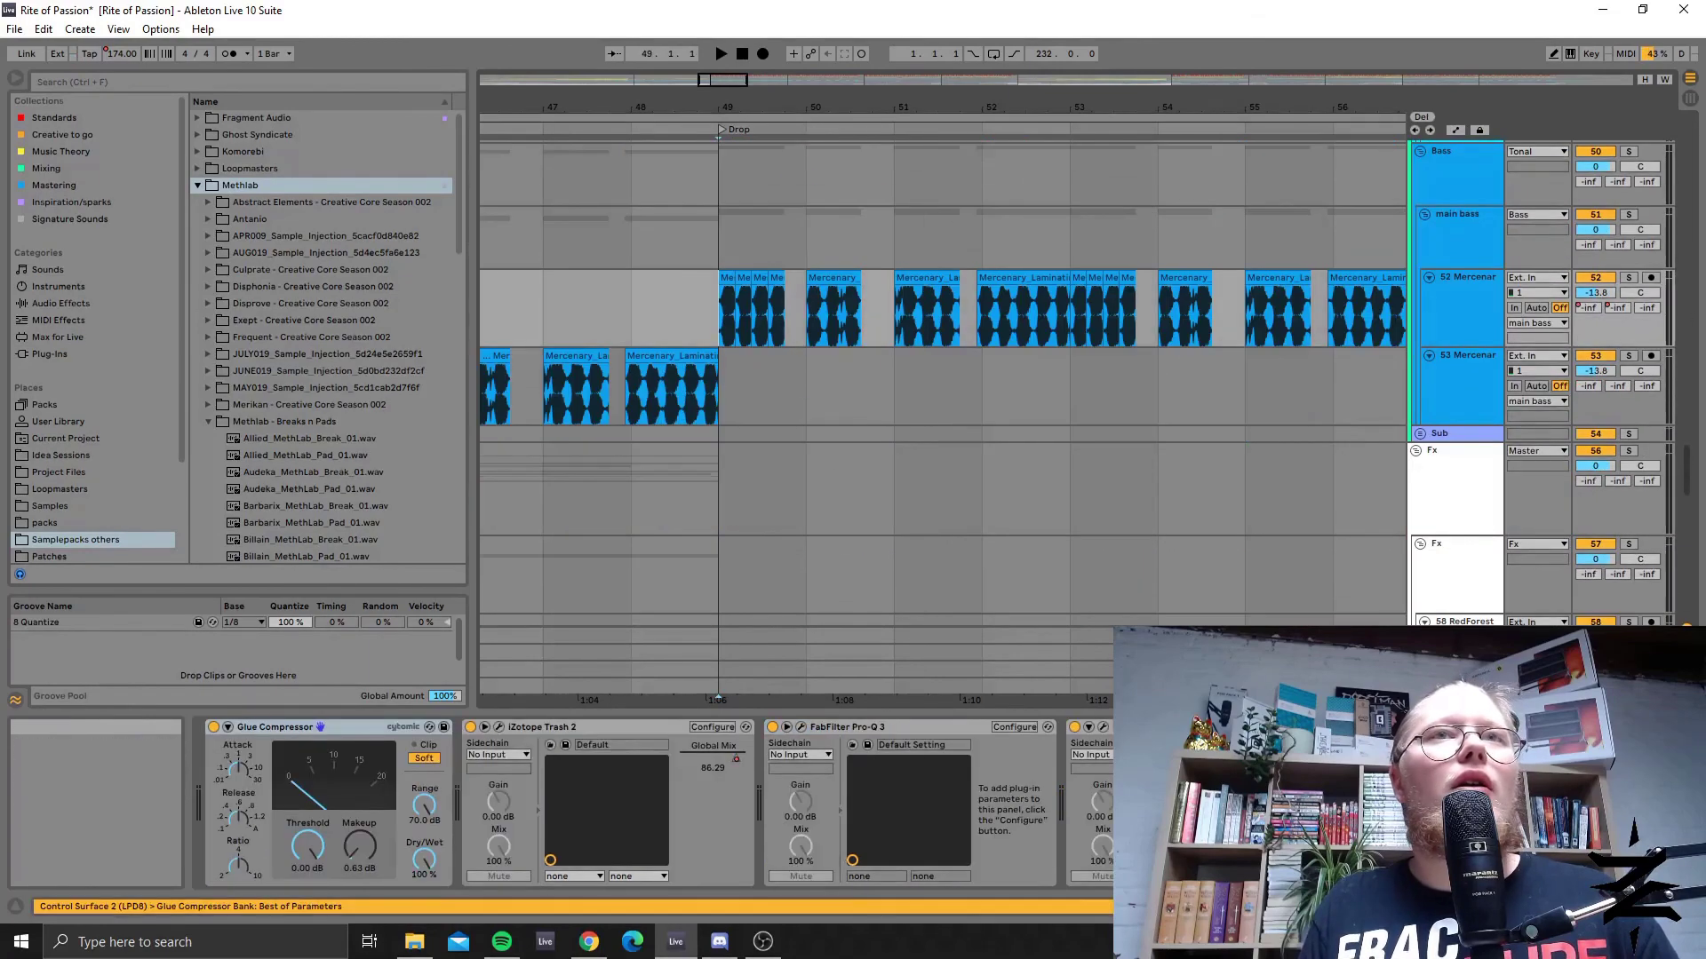
{"action": "left_click", "coordinate": [1630, 282]}
{"action": "key", "text": "space"}
{"action": "left_click_drag", "start_coordinate": [743, 78], "coordinate": [743, 36]}
{"action": "key", "text": "space"}
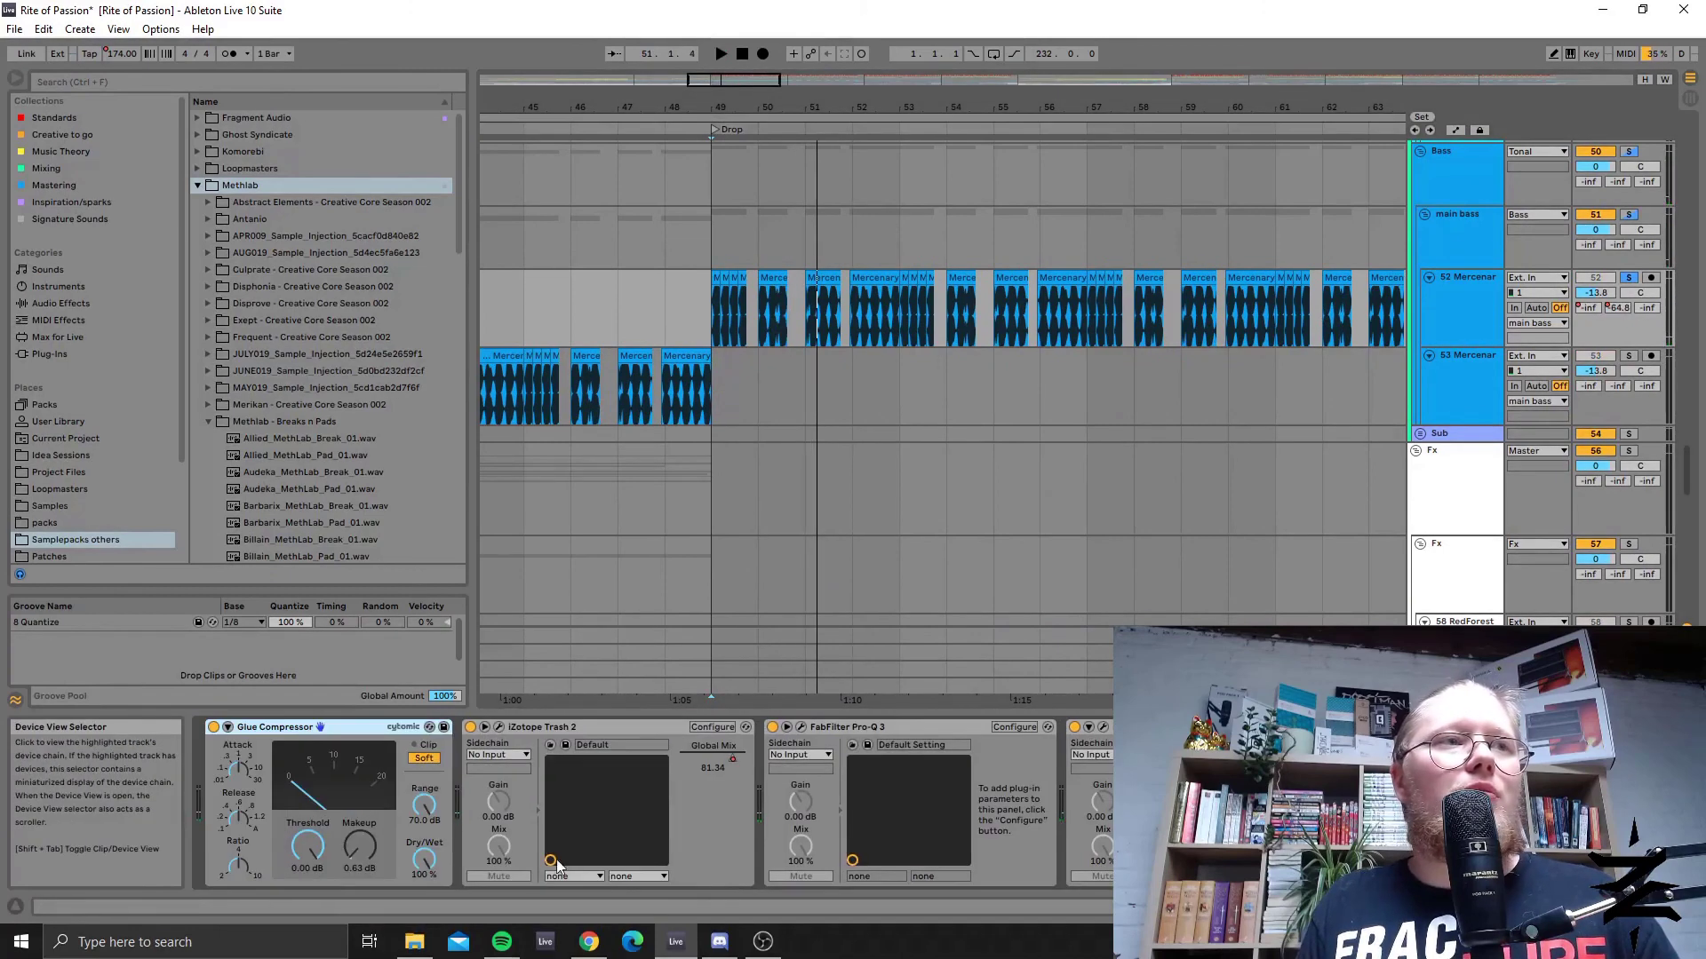
Walk through track 52's device chain, selecting Trash 2, Pro-Q 3, Saturn, soothe64 and Pro-DS in turn.
{"action": "left_click", "coordinate": [599, 729]}
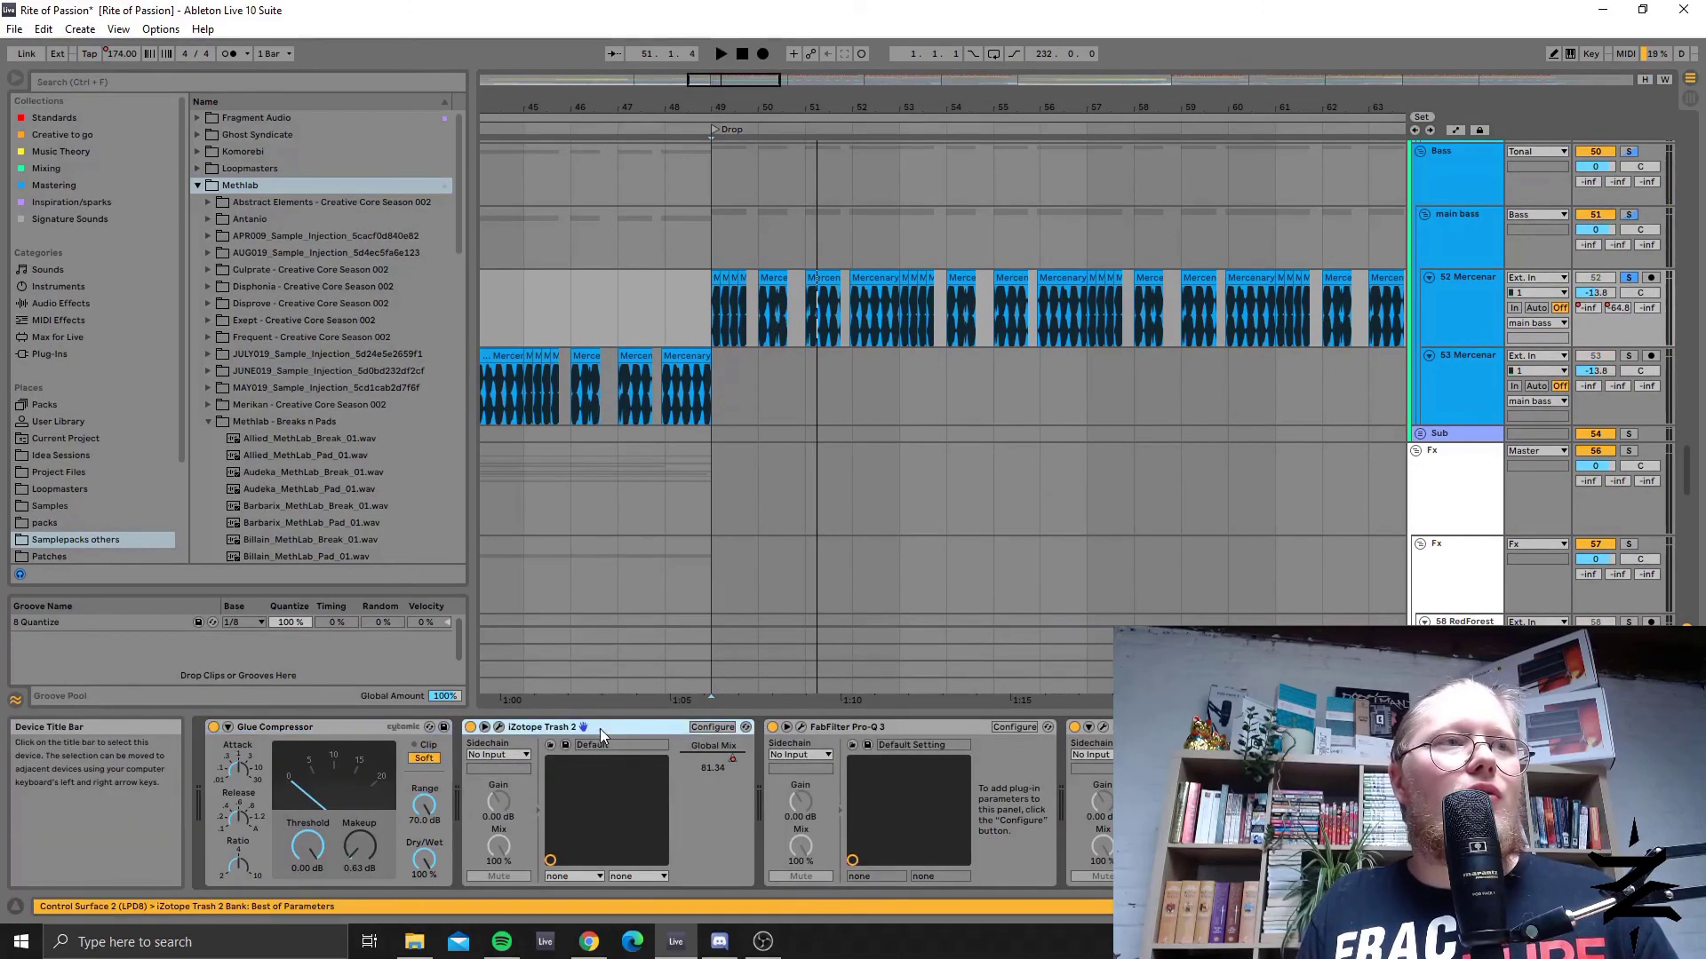
{"action": "left_click", "coordinate": [879, 728]}
{"action": "scroll", "coordinate": [732, 845], "scroll_direction": "down", "scroll_amount": 3}
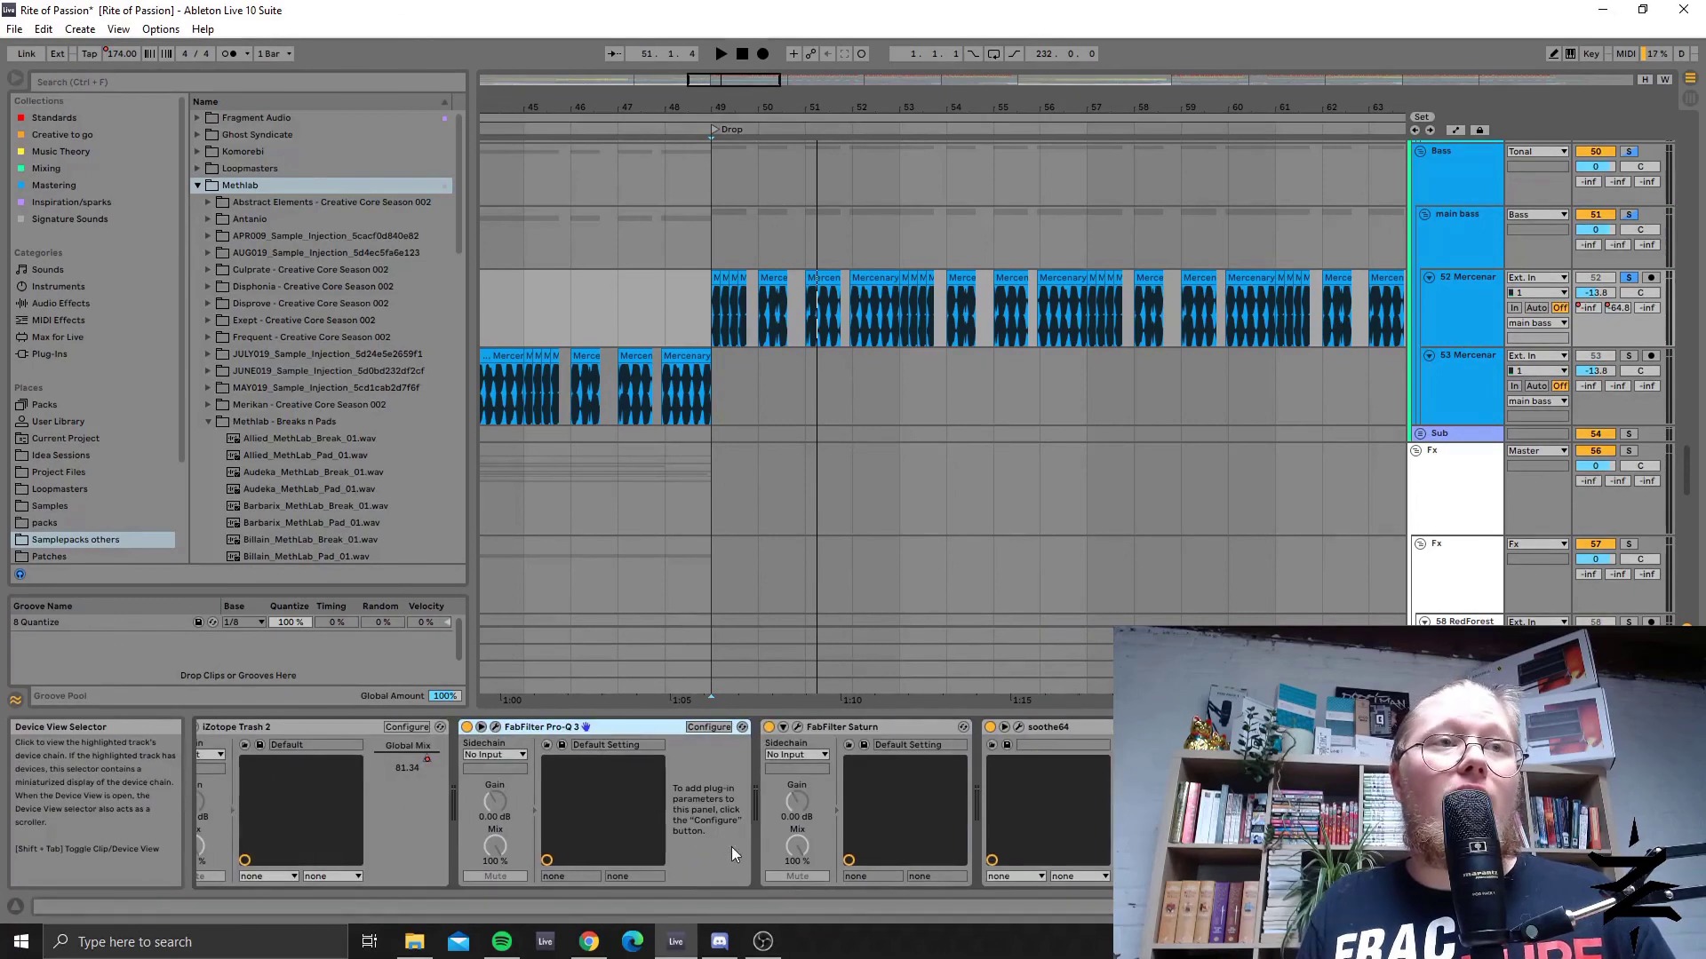
{"action": "left_click", "coordinate": [856, 726]}
{"action": "scroll", "coordinate": [782, 799], "scroll_direction": "down", "scroll_amount": 3}
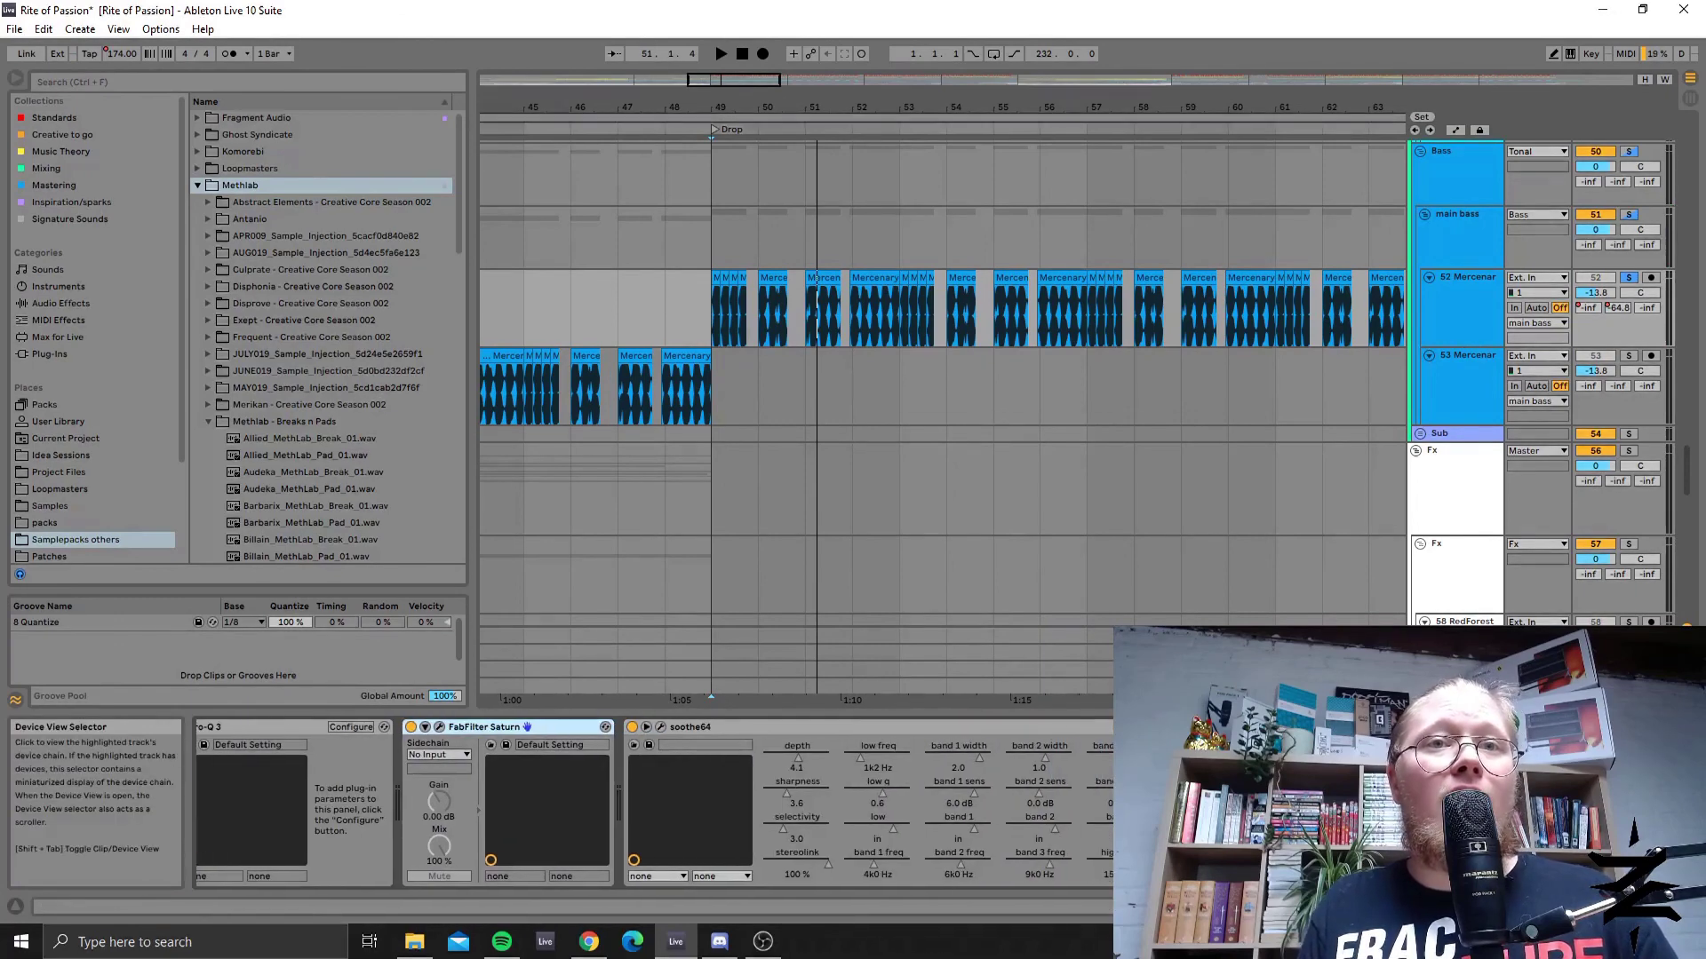
{"action": "left_click", "coordinate": [705, 730]}
{"action": "scroll", "coordinate": [706, 800], "scroll_direction": "down", "scroll_amount": 2}
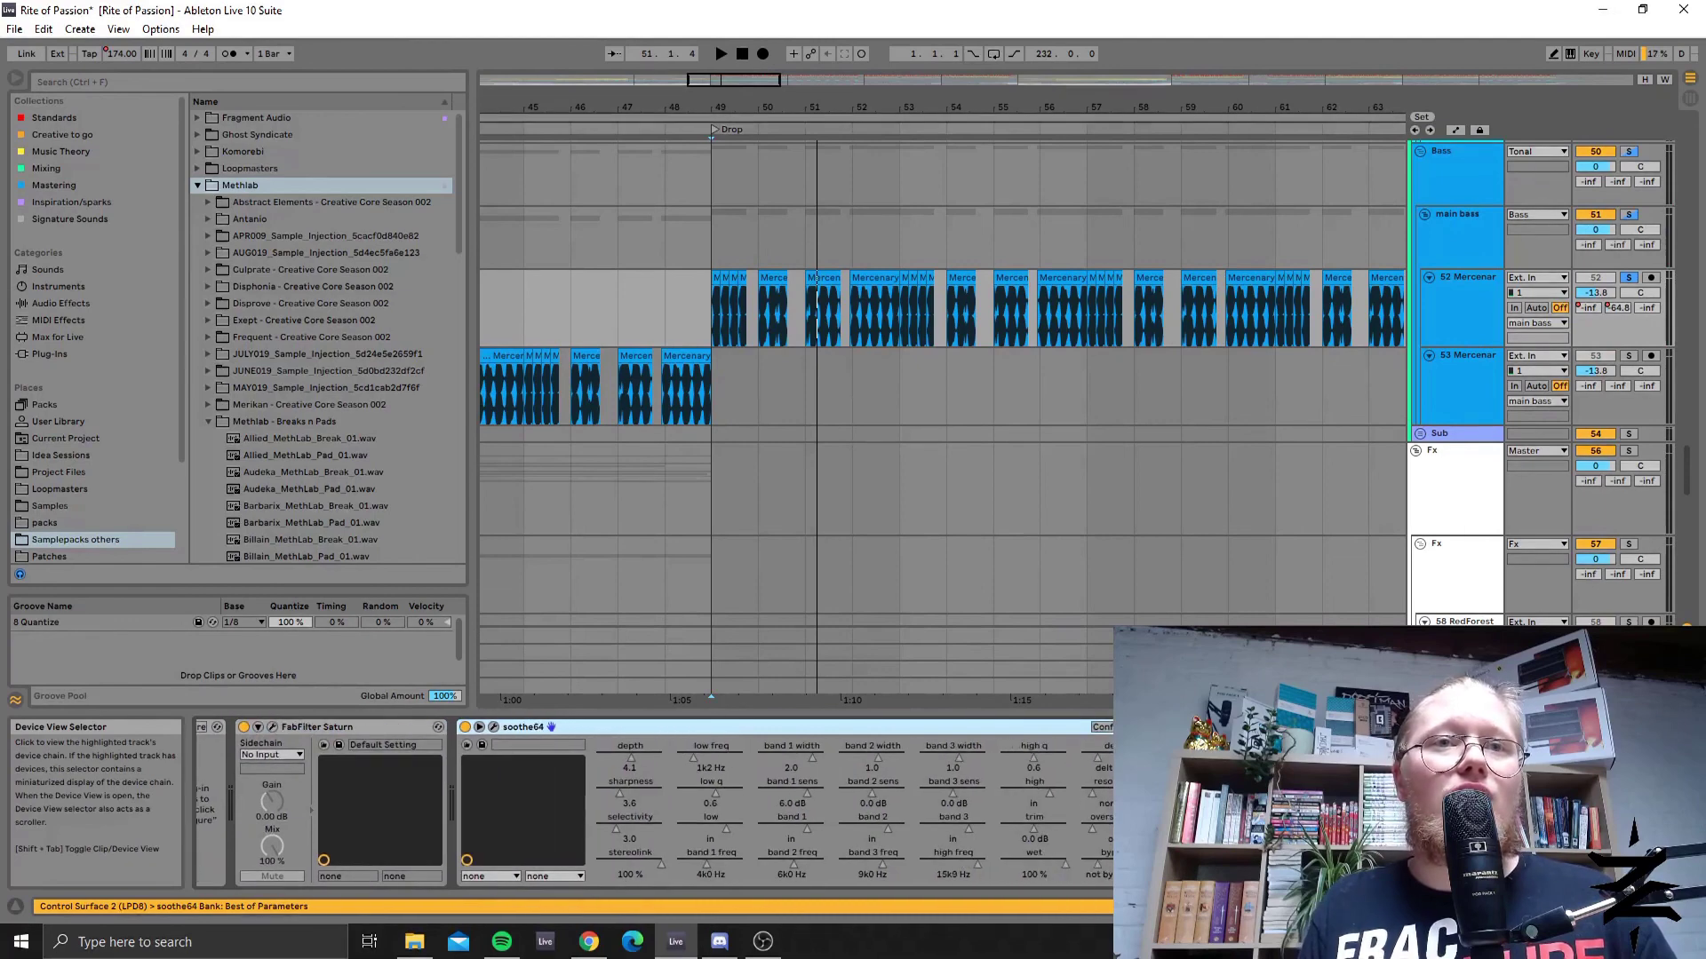
{"action": "key", "text": "Right"}
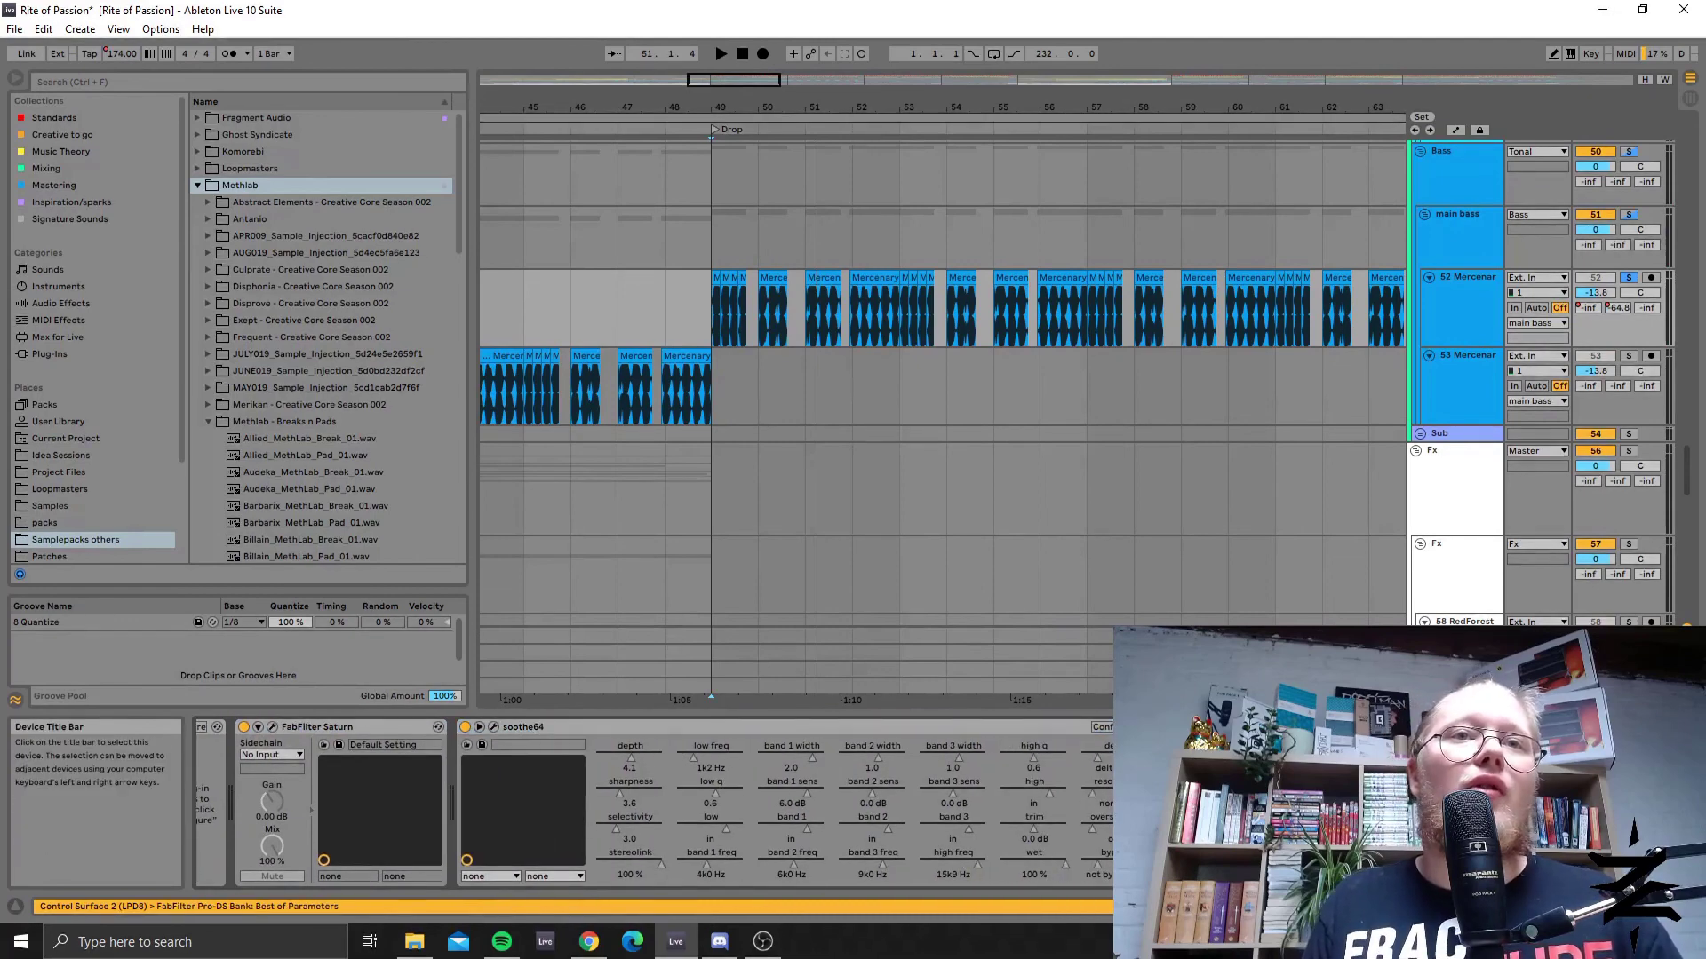
Play the Drop from bar 49 with bass track 52 unsoloed while looking over the vocal, flute and lead tracks above.
{"action": "left_click", "coordinate": [718, 315]}
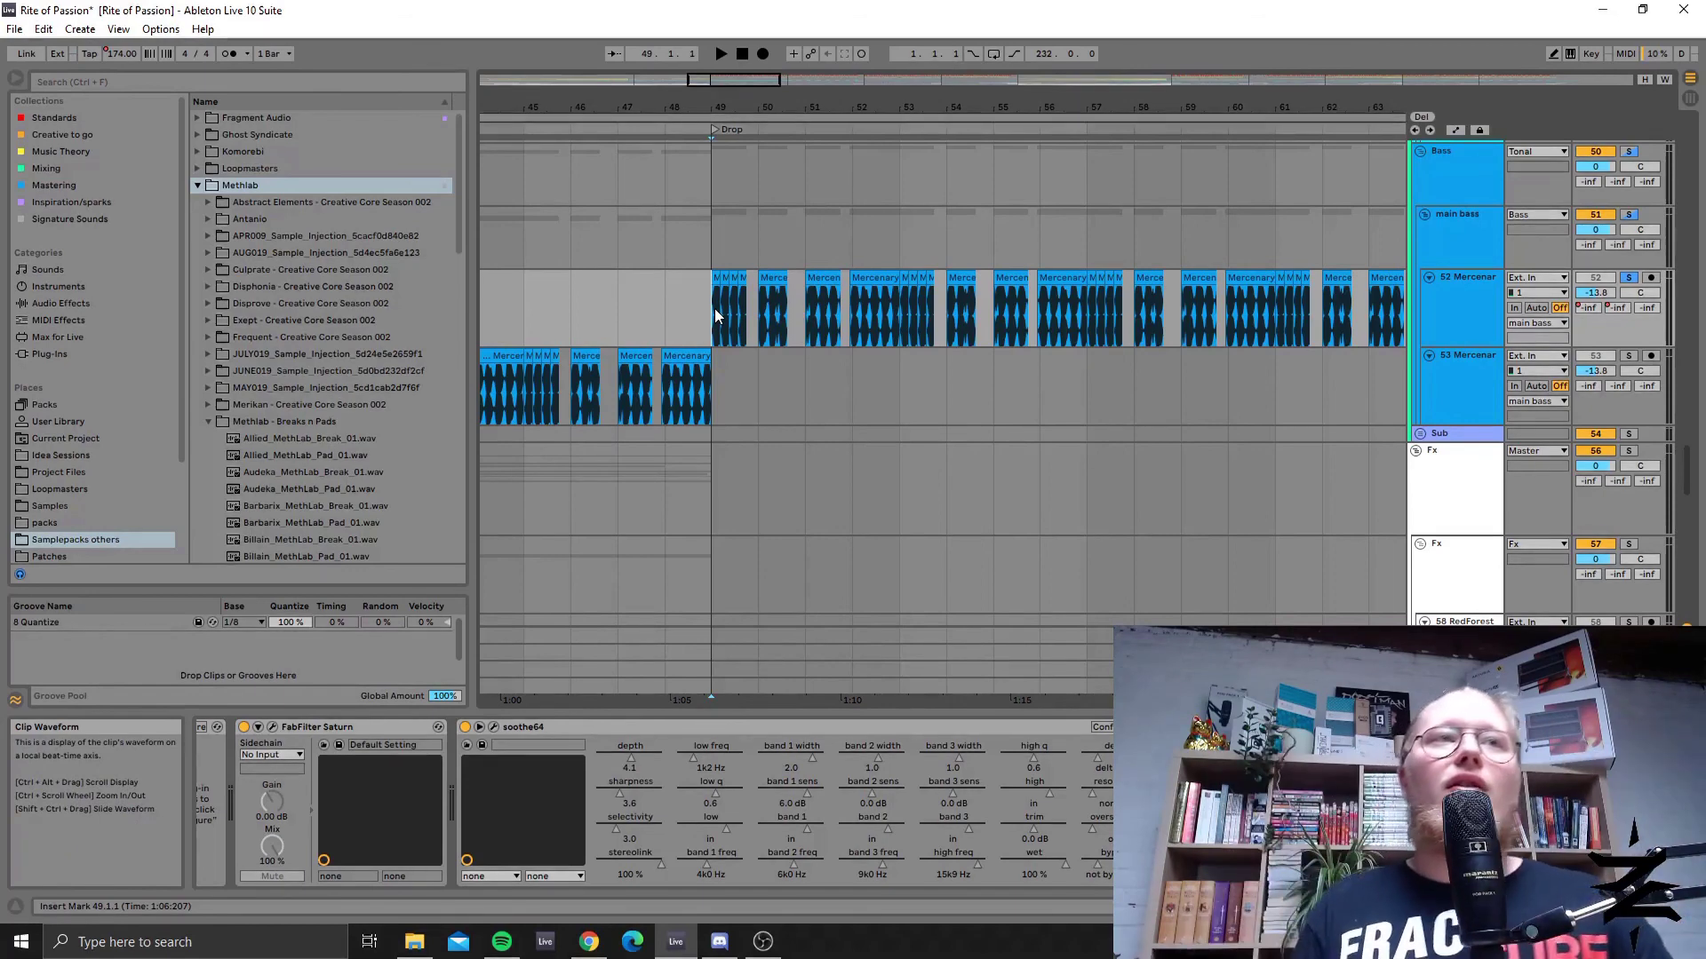
{"action": "left_click", "coordinate": [1630, 281]}
{"action": "key", "text": "space"}
{"action": "left_click_drag", "start_coordinate": [758, 86], "coordinate": [762, 62]}
{"action": "left_click", "coordinate": [1634, 279]}
{"action": "scroll", "coordinate": [792, 514], "scroll_direction": "up", "scroll_amount": 10}
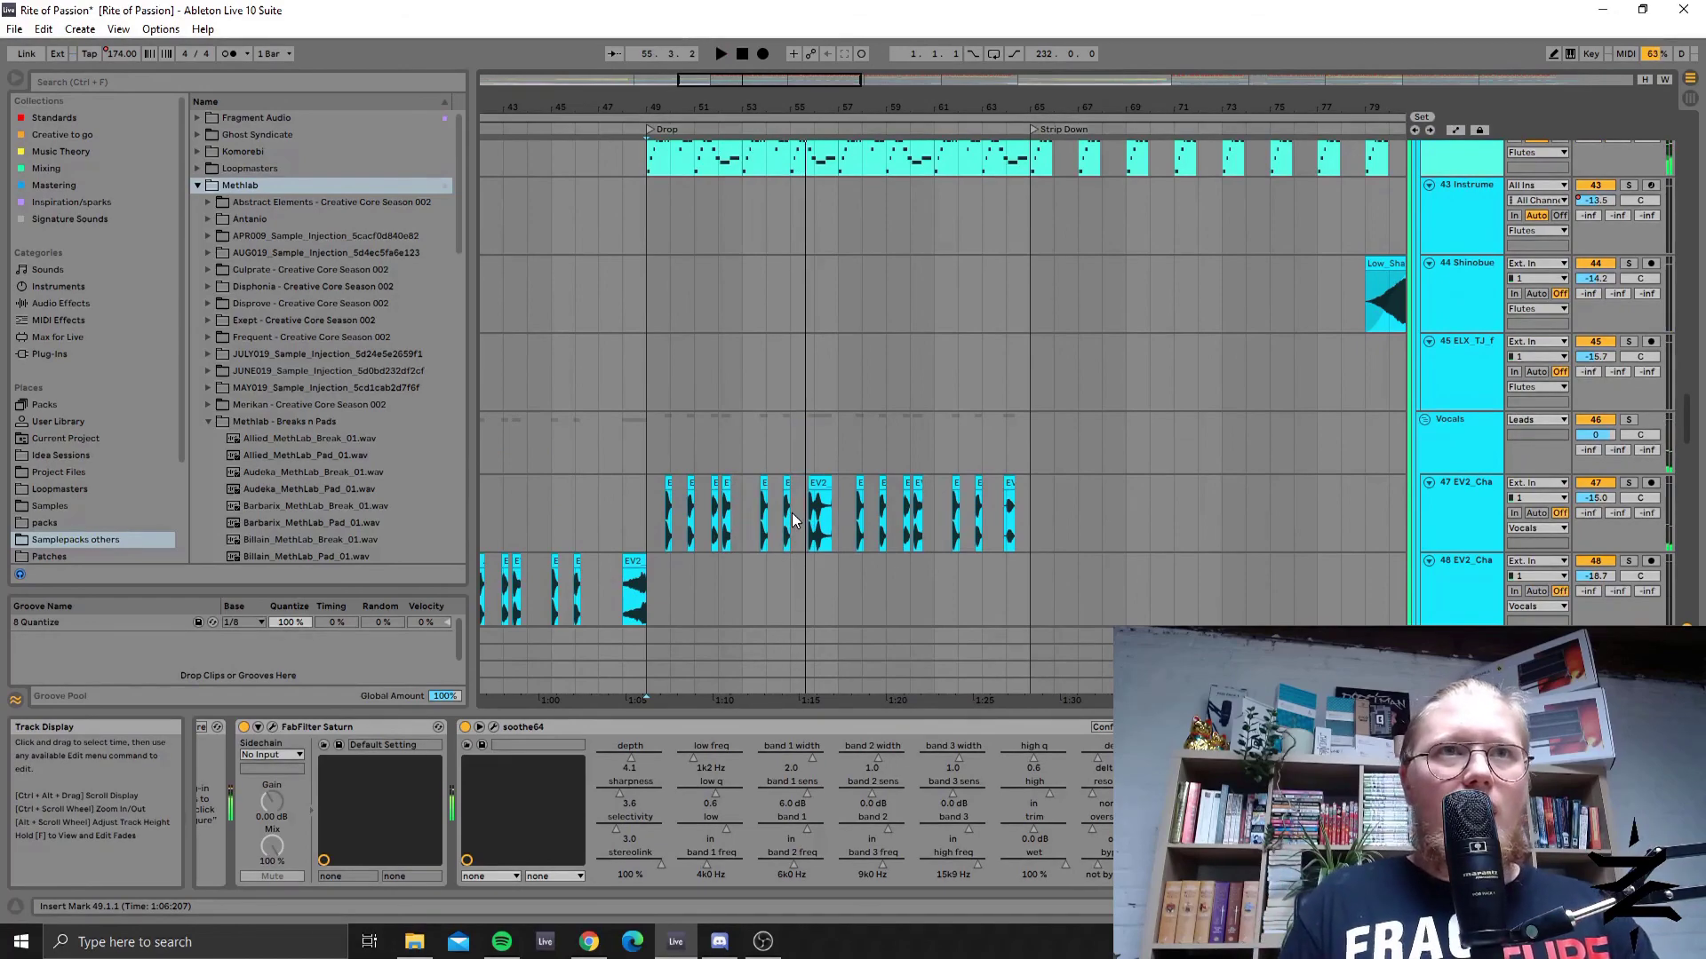
{"action": "scroll", "coordinate": [1010, 494], "scroll_direction": "up", "scroll_amount": 10}
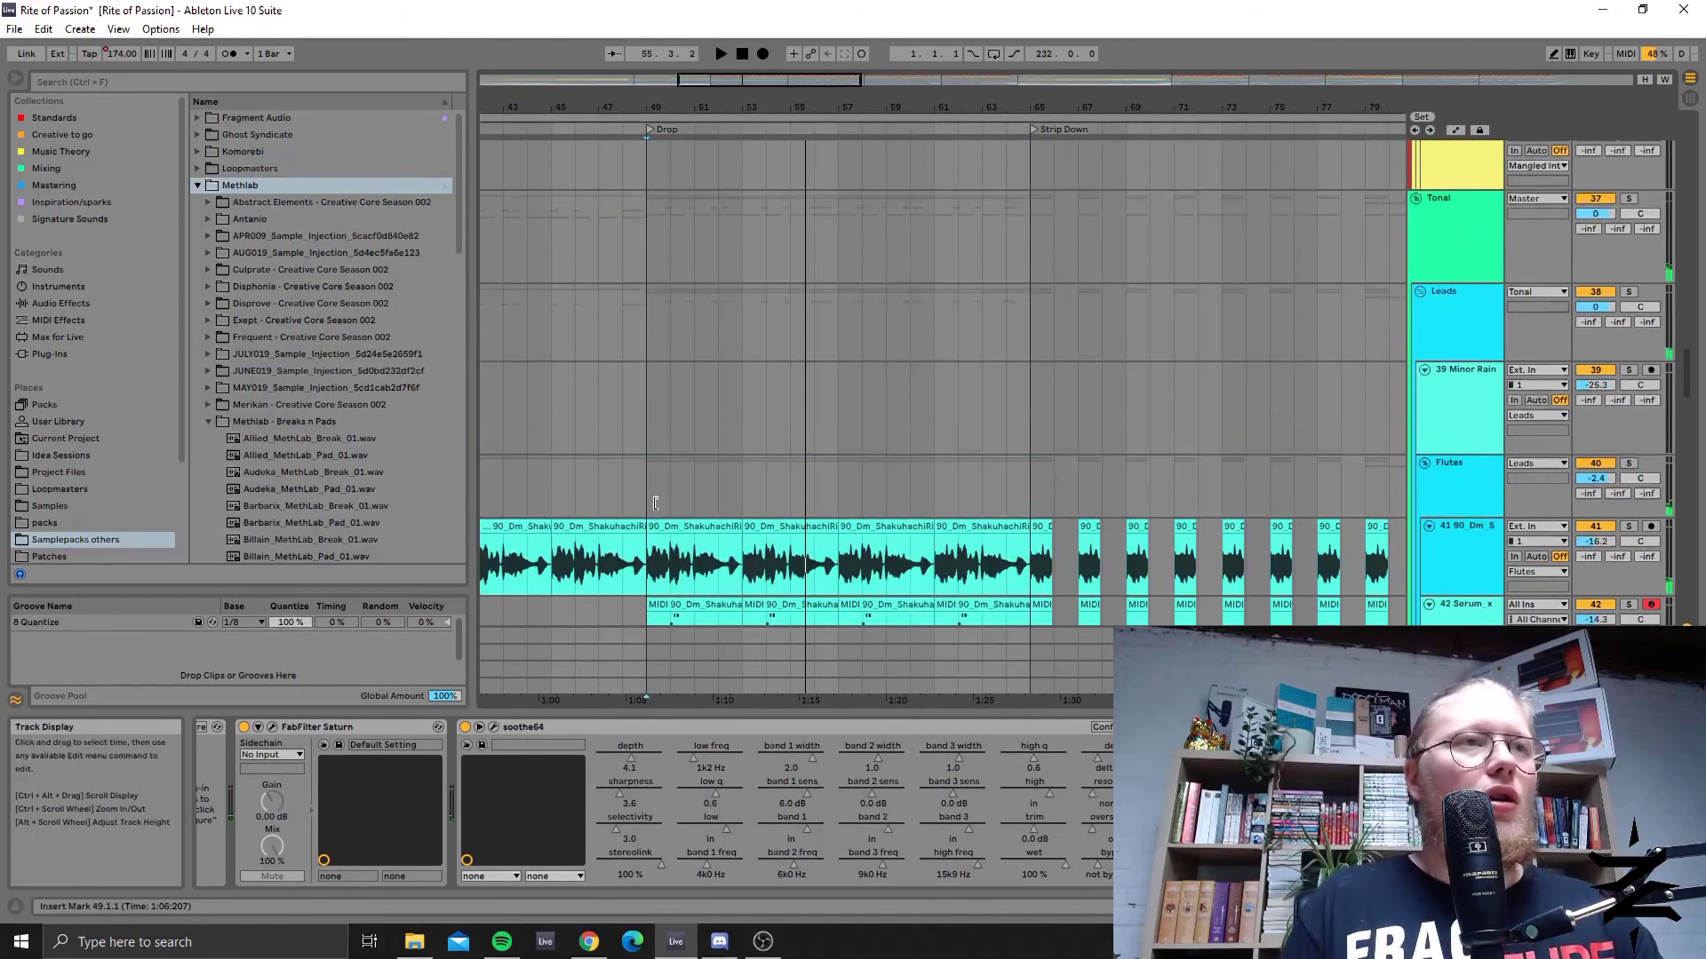
{"action": "scroll", "coordinate": [653, 424], "scroll_direction": "down", "scroll_amount": 4}
{"action": "key", "text": "space"}
Highlight the Drop's clips on flute tracks 41 and 42, then solo the Flutes group and audition it from bar 49.
{"action": "left_click", "coordinate": [653, 425]}
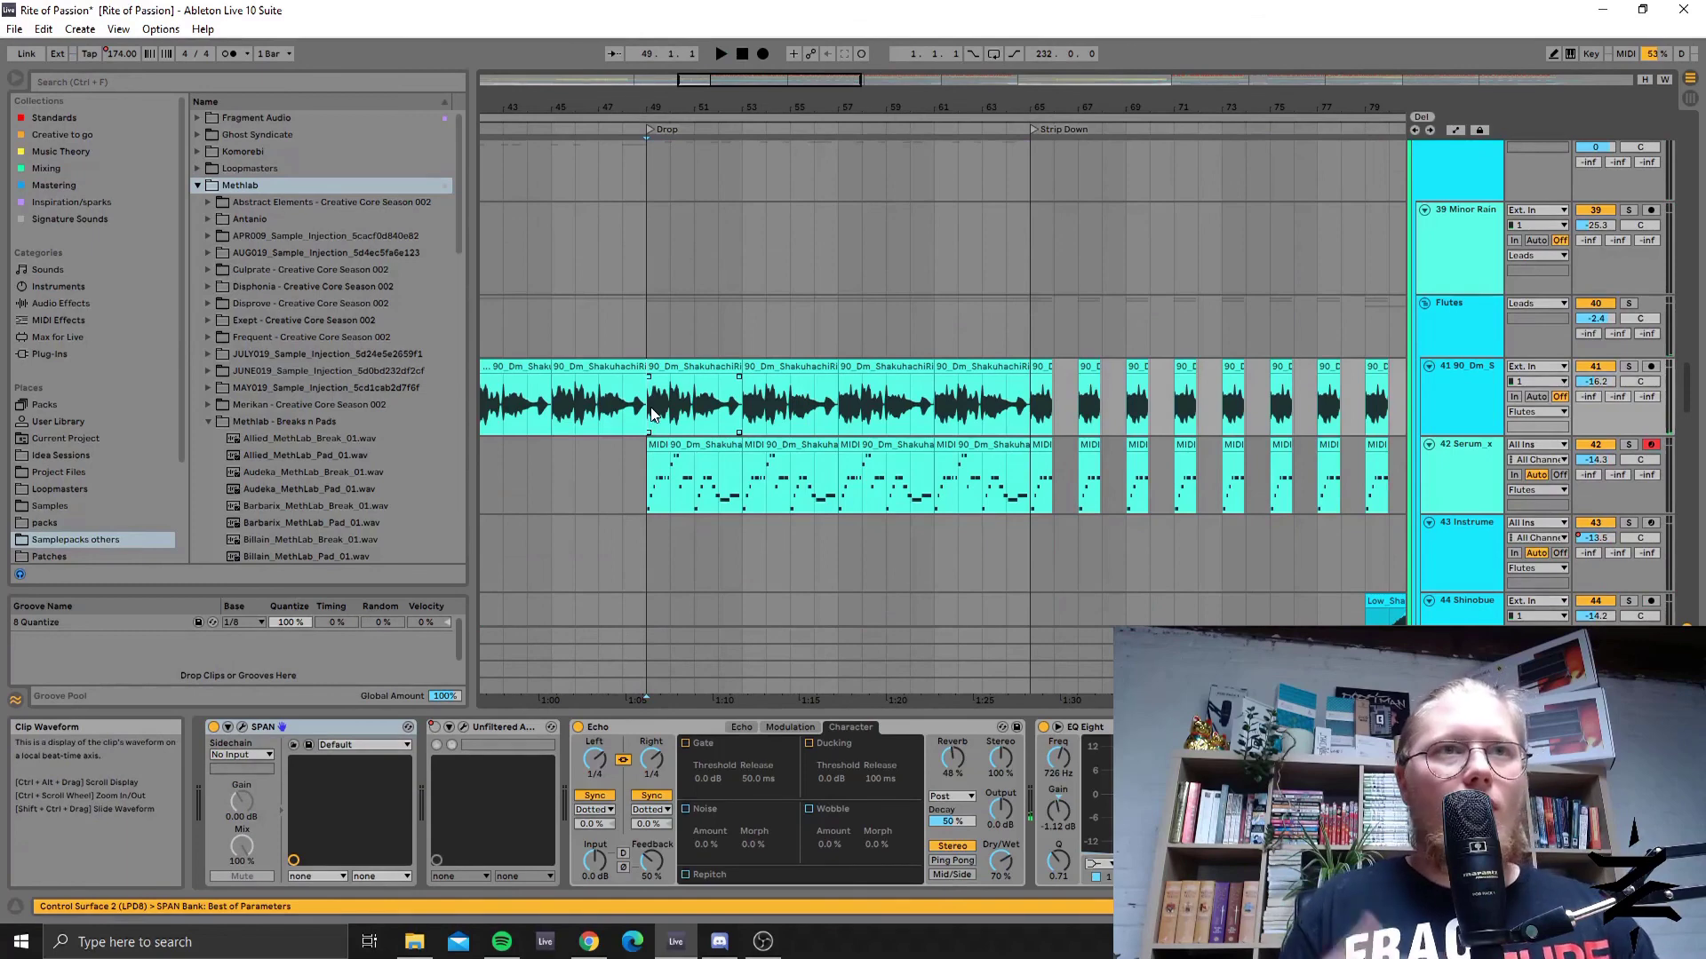
{"action": "mouse_move", "coordinate": [728, 78]}
{"action": "left_mouse_down"}
{"action": "mouse_move", "coordinate": [728, 98]}
{"action": "mouse_move", "coordinate": [721, 74]}
{"action": "left_mouse_up"}
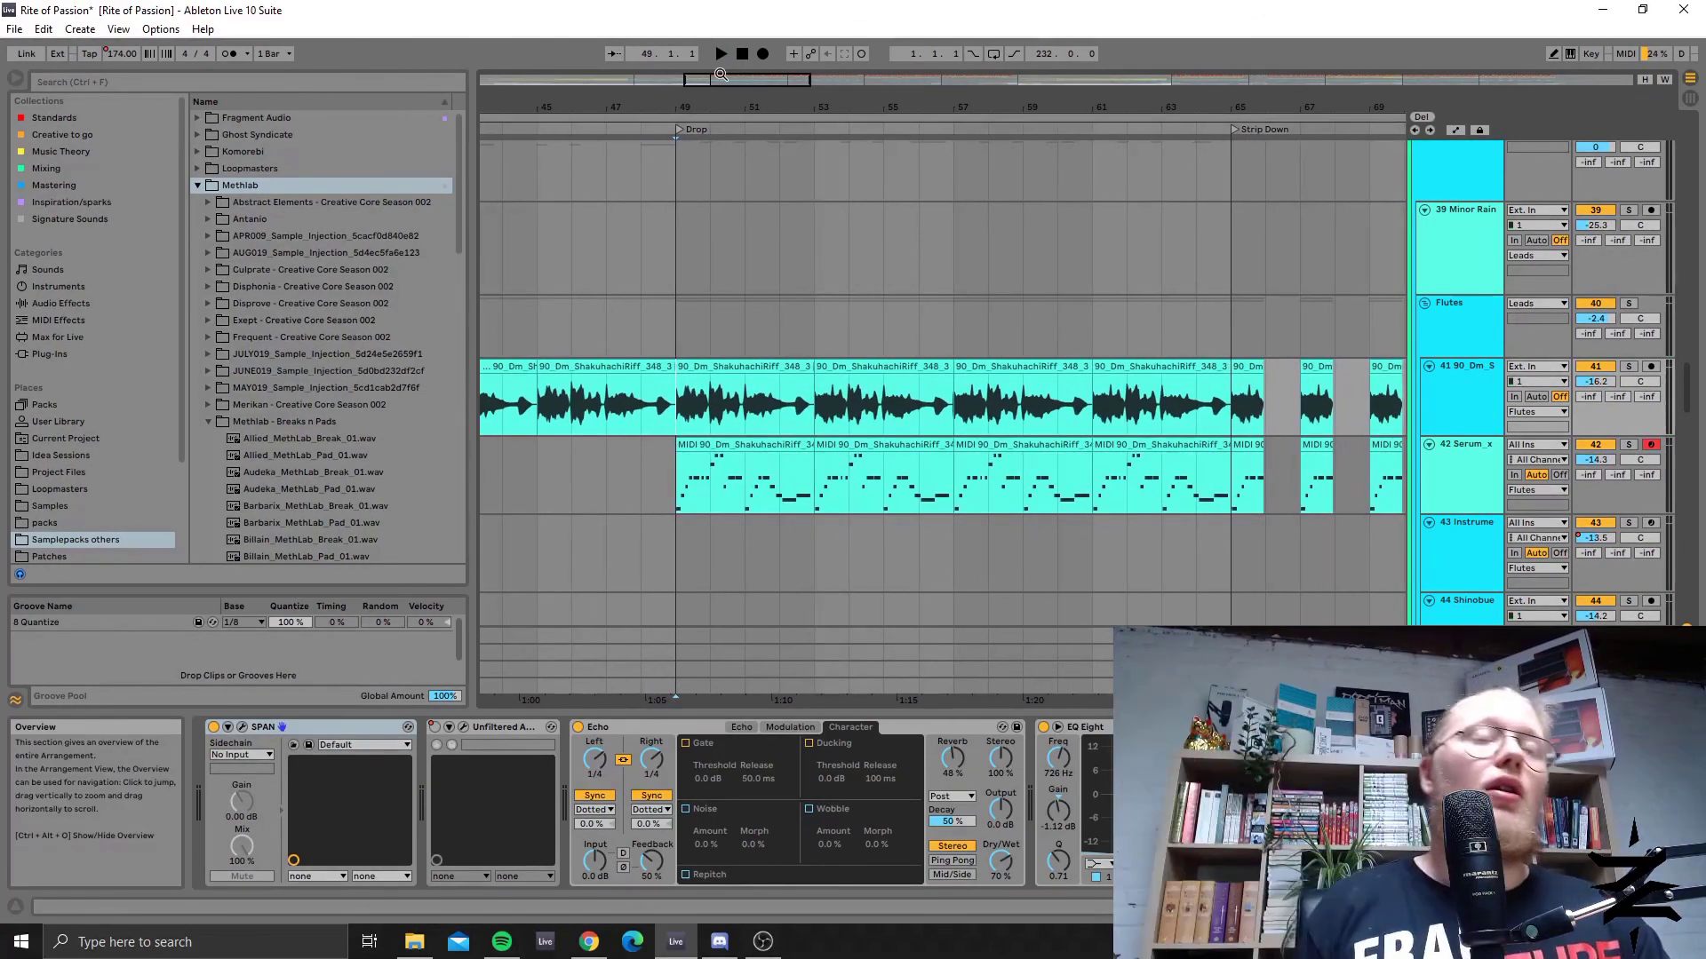
{"action": "left_click_drag", "start_coordinate": [685, 393], "coordinate": [1249, 495]}
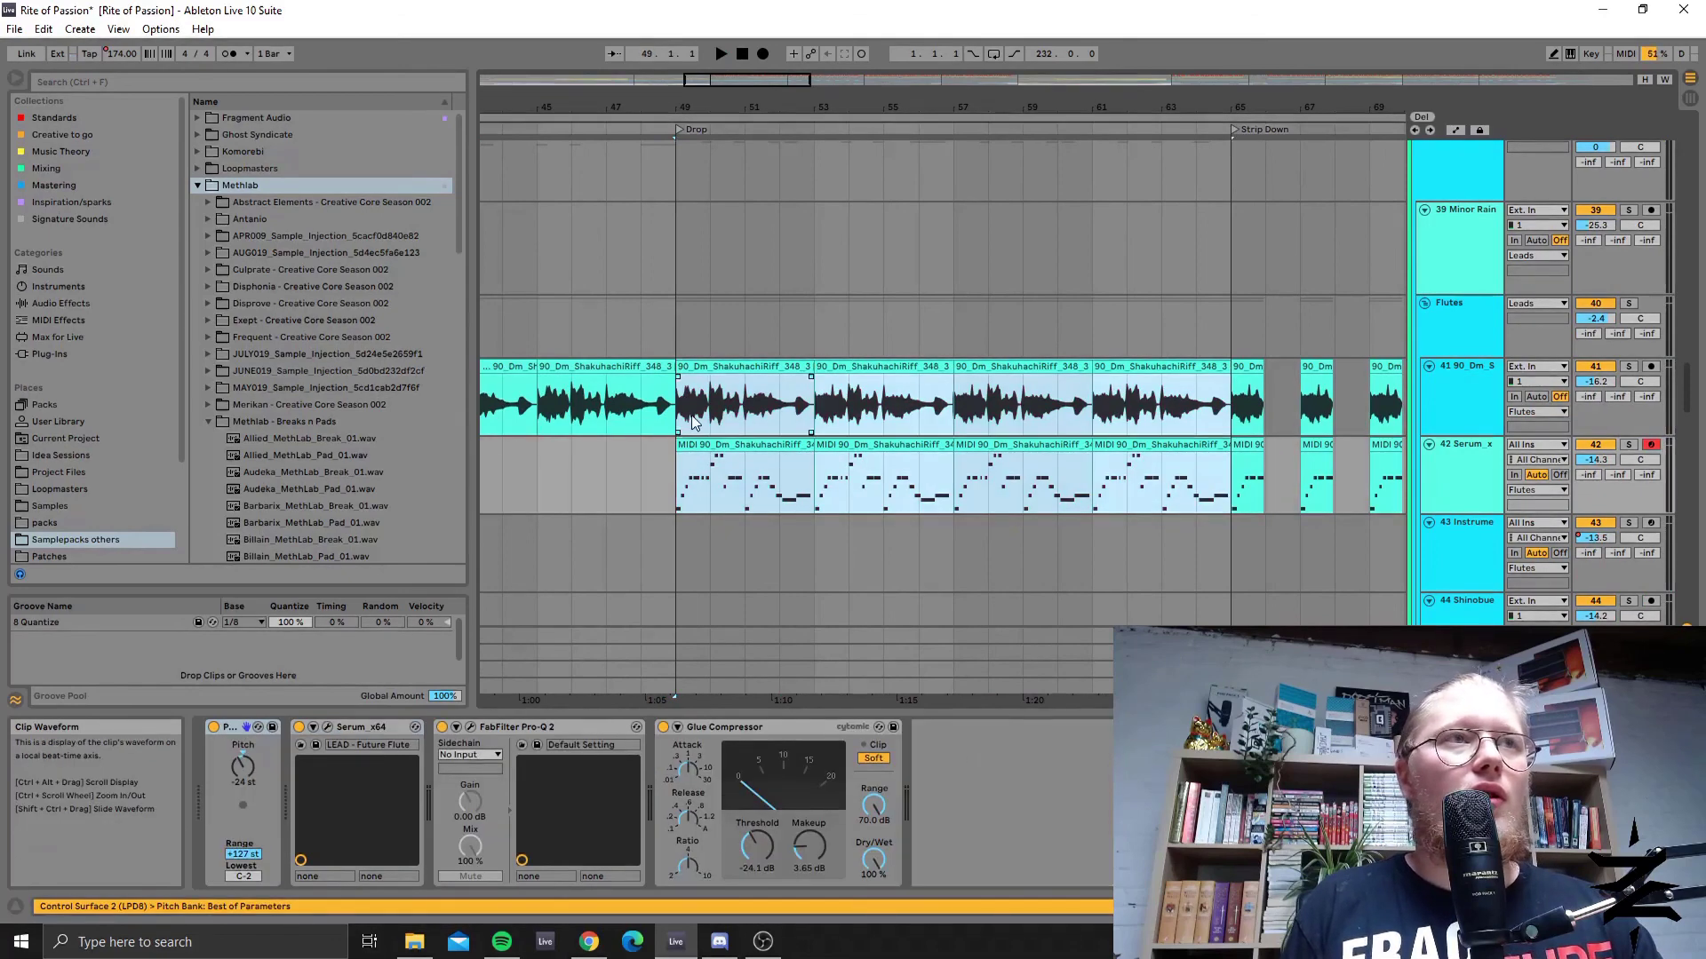
{"action": "left_click", "coordinate": [677, 413]}
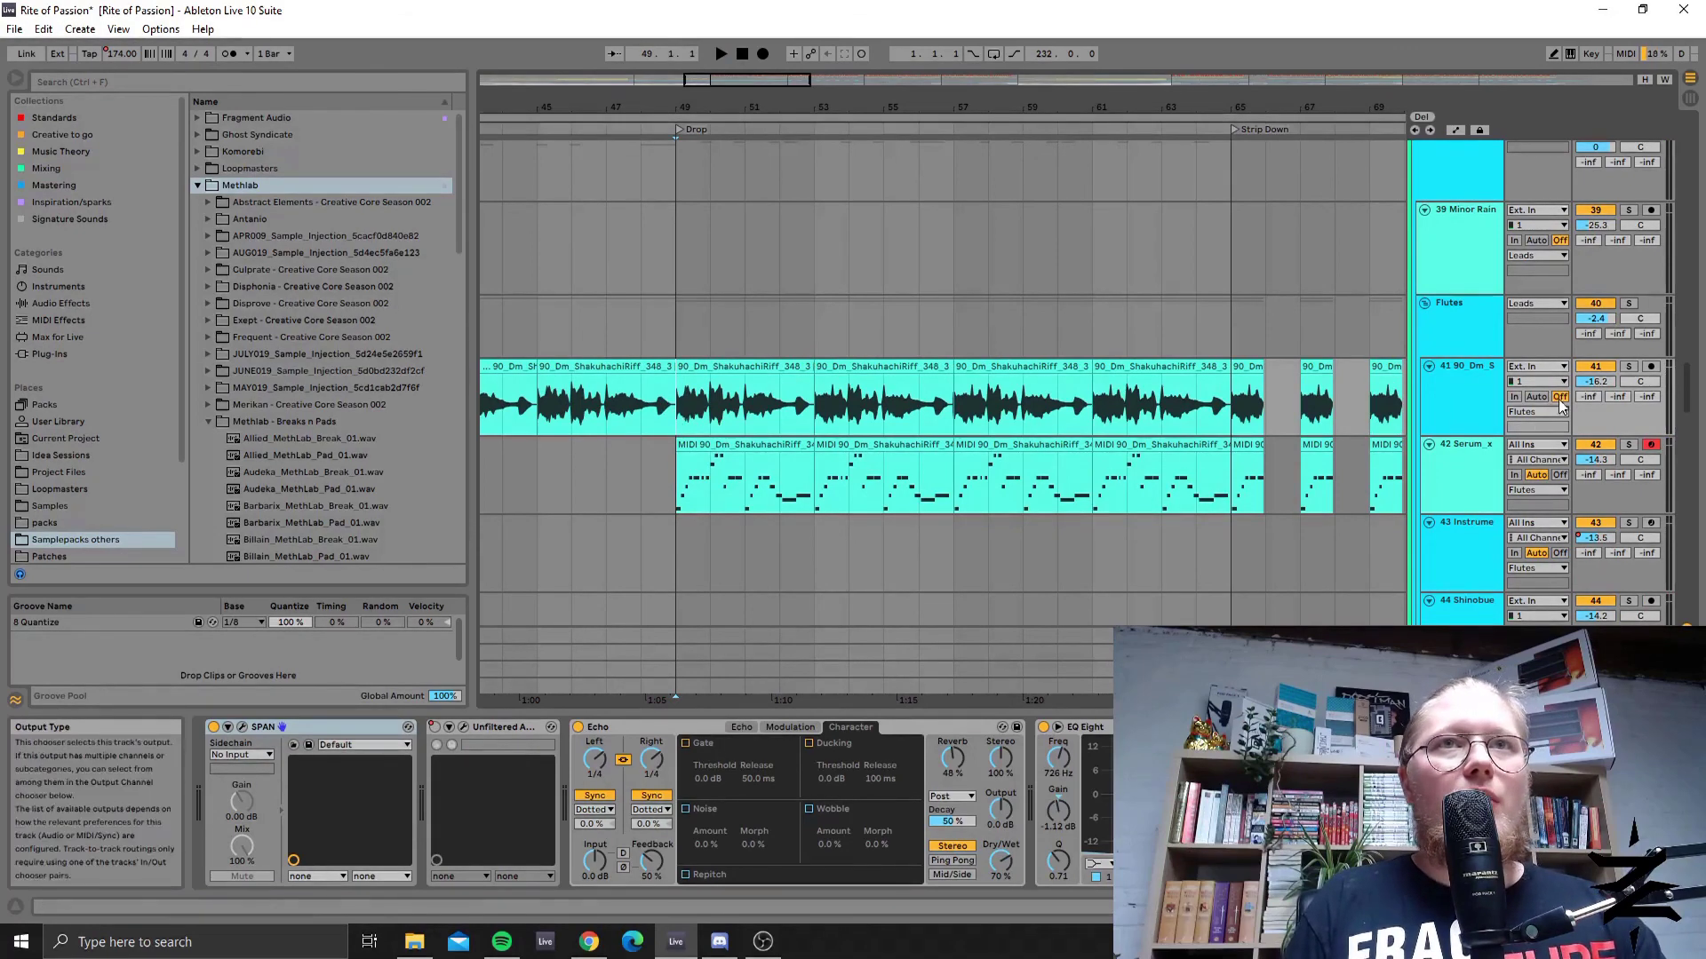
{"action": "left_click", "coordinate": [1629, 368]}
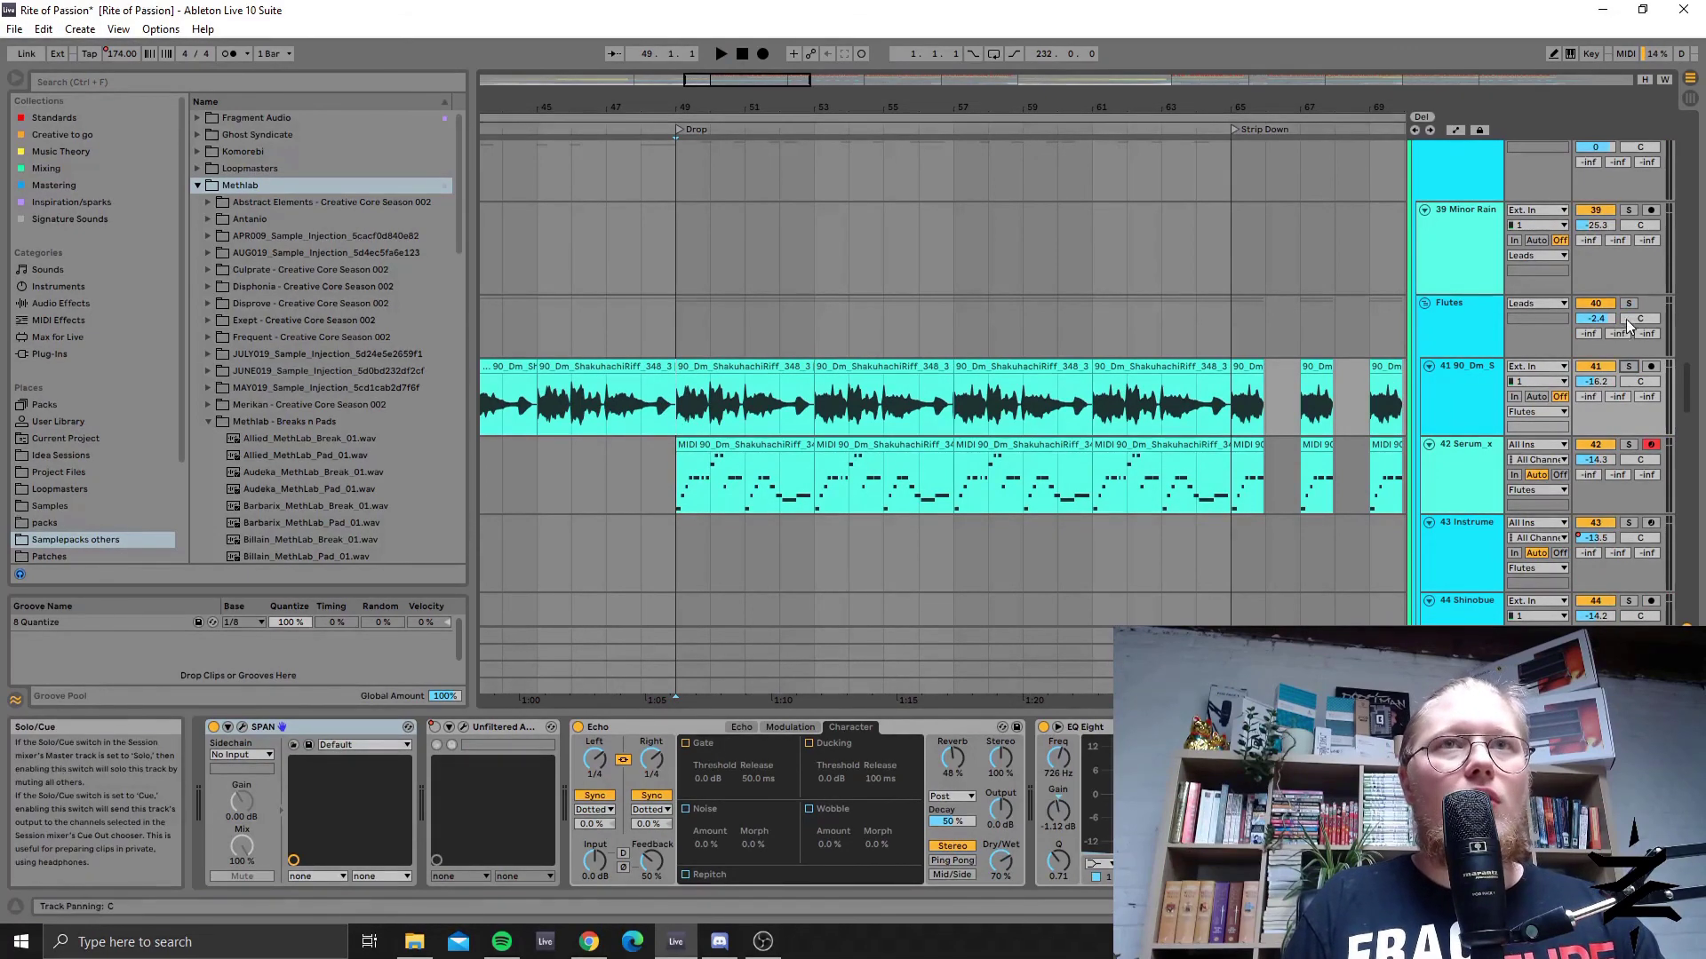
{"action": "left_click", "coordinate": [1629, 305]}
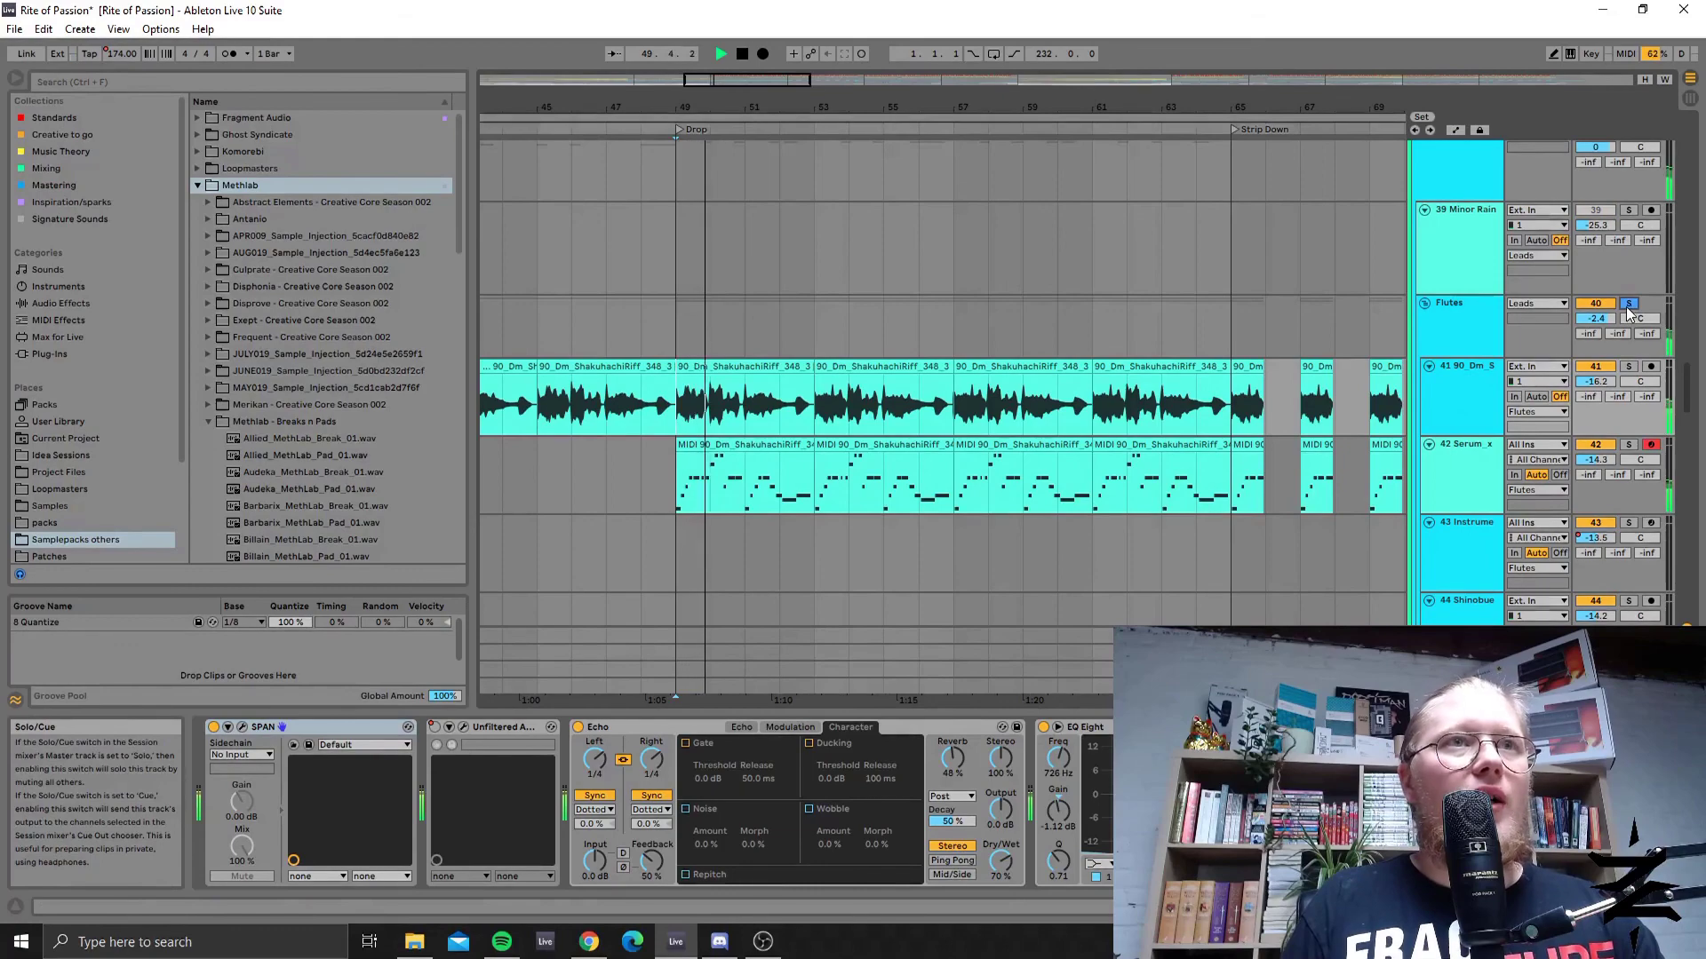
Audition the Strip Down section from bar 65 without solos while looking over the flute, vocal and bass tracks.
{"action": "left_click_drag", "start_coordinate": [747, 79], "coordinate": [791, 213]}
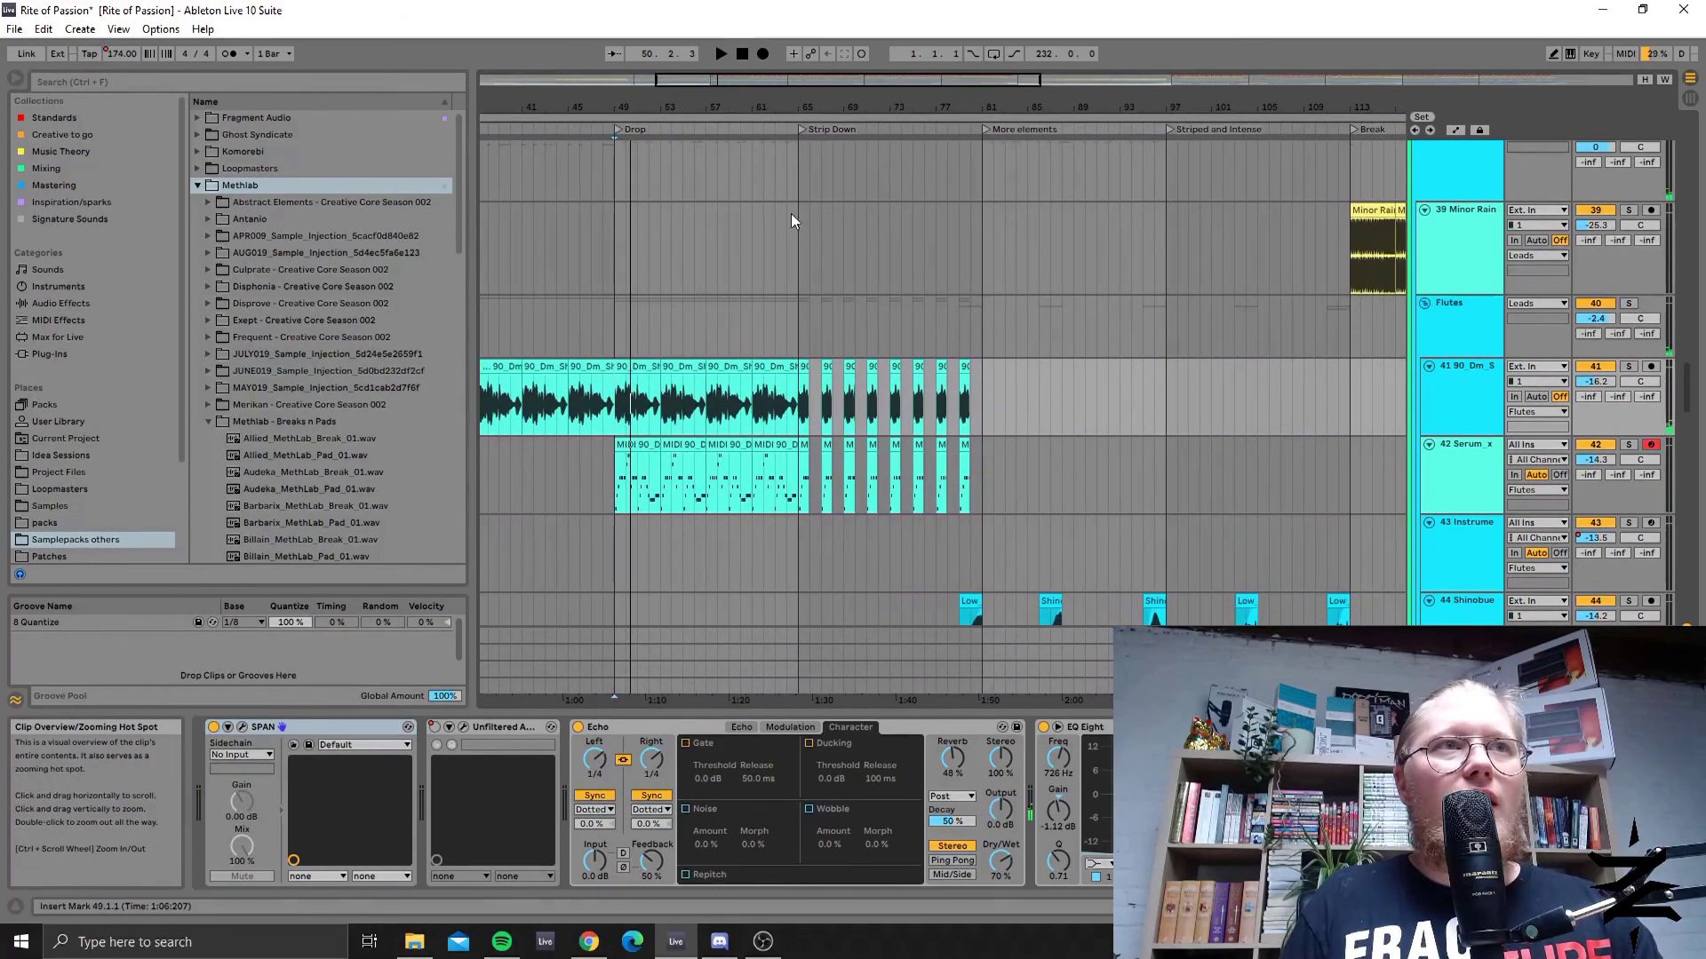
{"action": "left_click", "coordinate": [797, 245]}
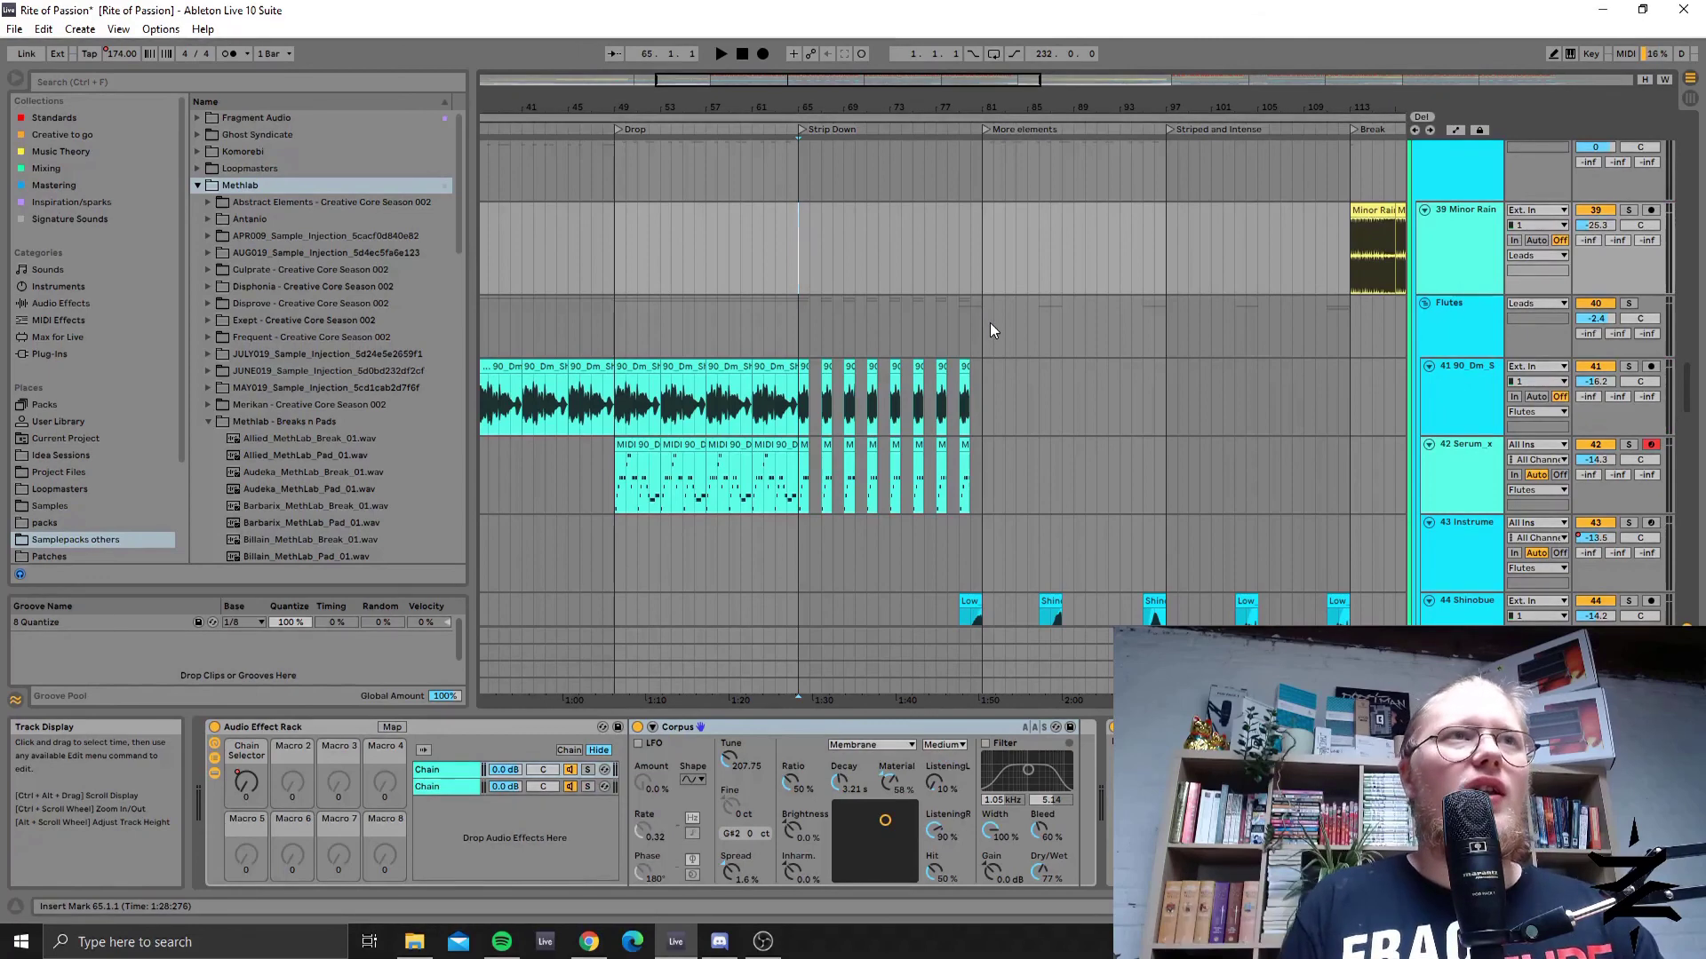
{"action": "left_click_drag", "start_coordinate": [791, 79], "coordinate": [791, 100]}
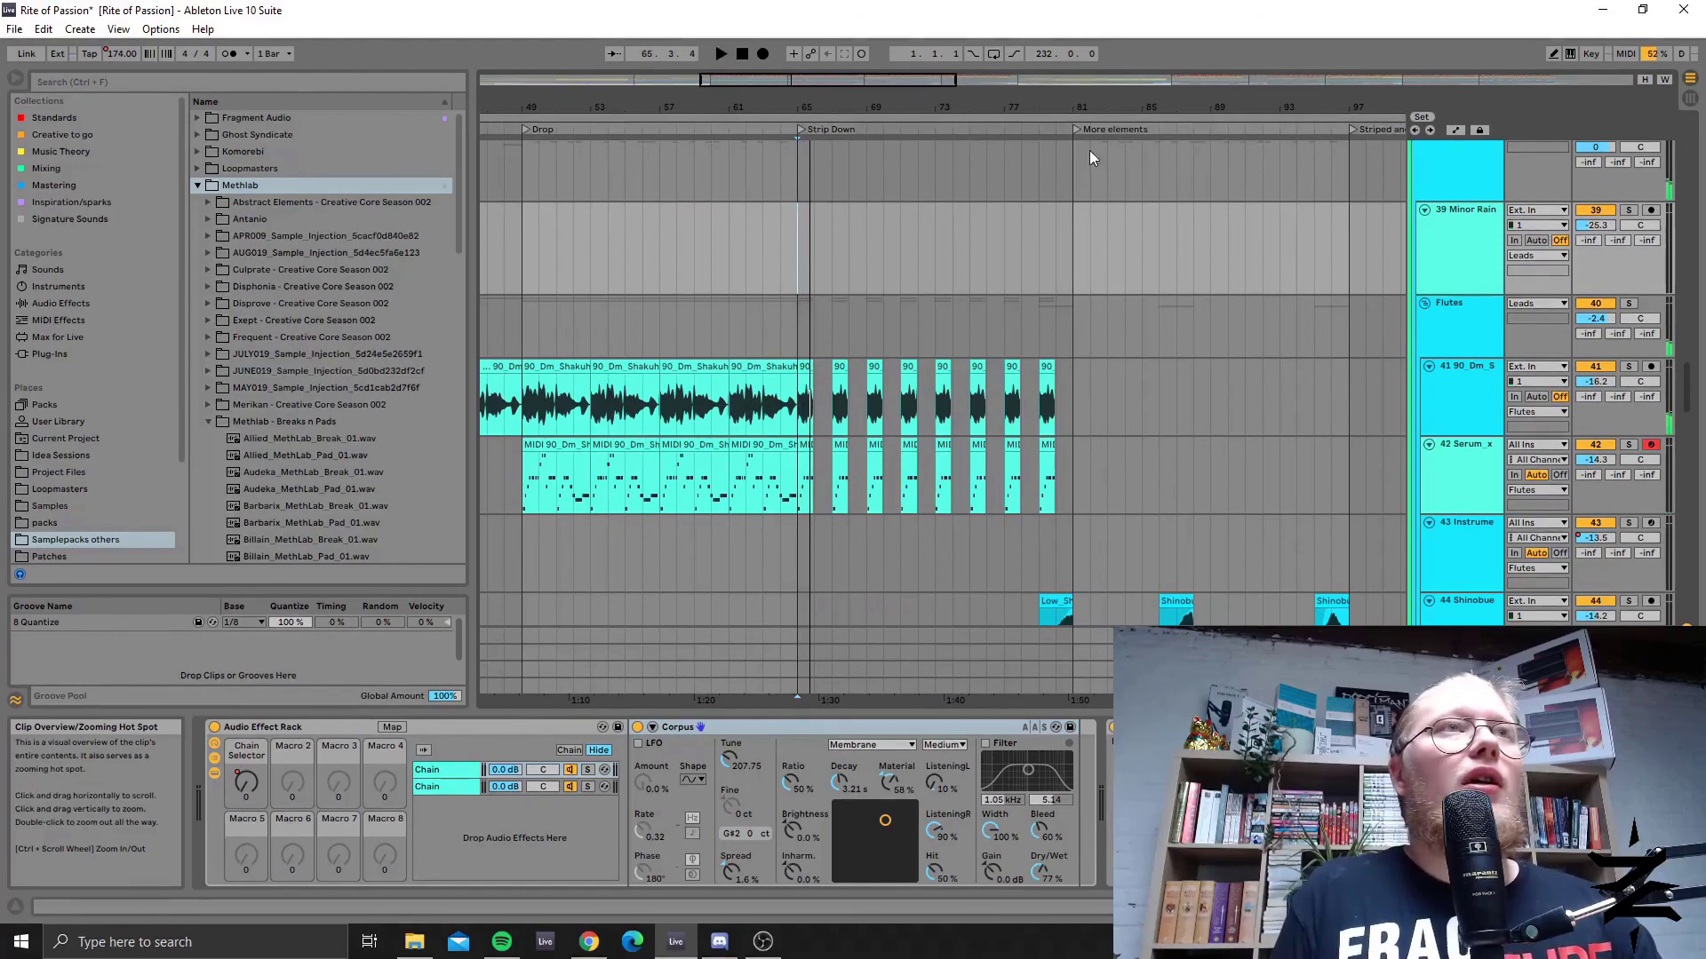
{"action": "key", "text": "space"}
{"action": "scroll", "coordinate": [851, 263], "scroll_direction": "down", "scroll_amount": 5}
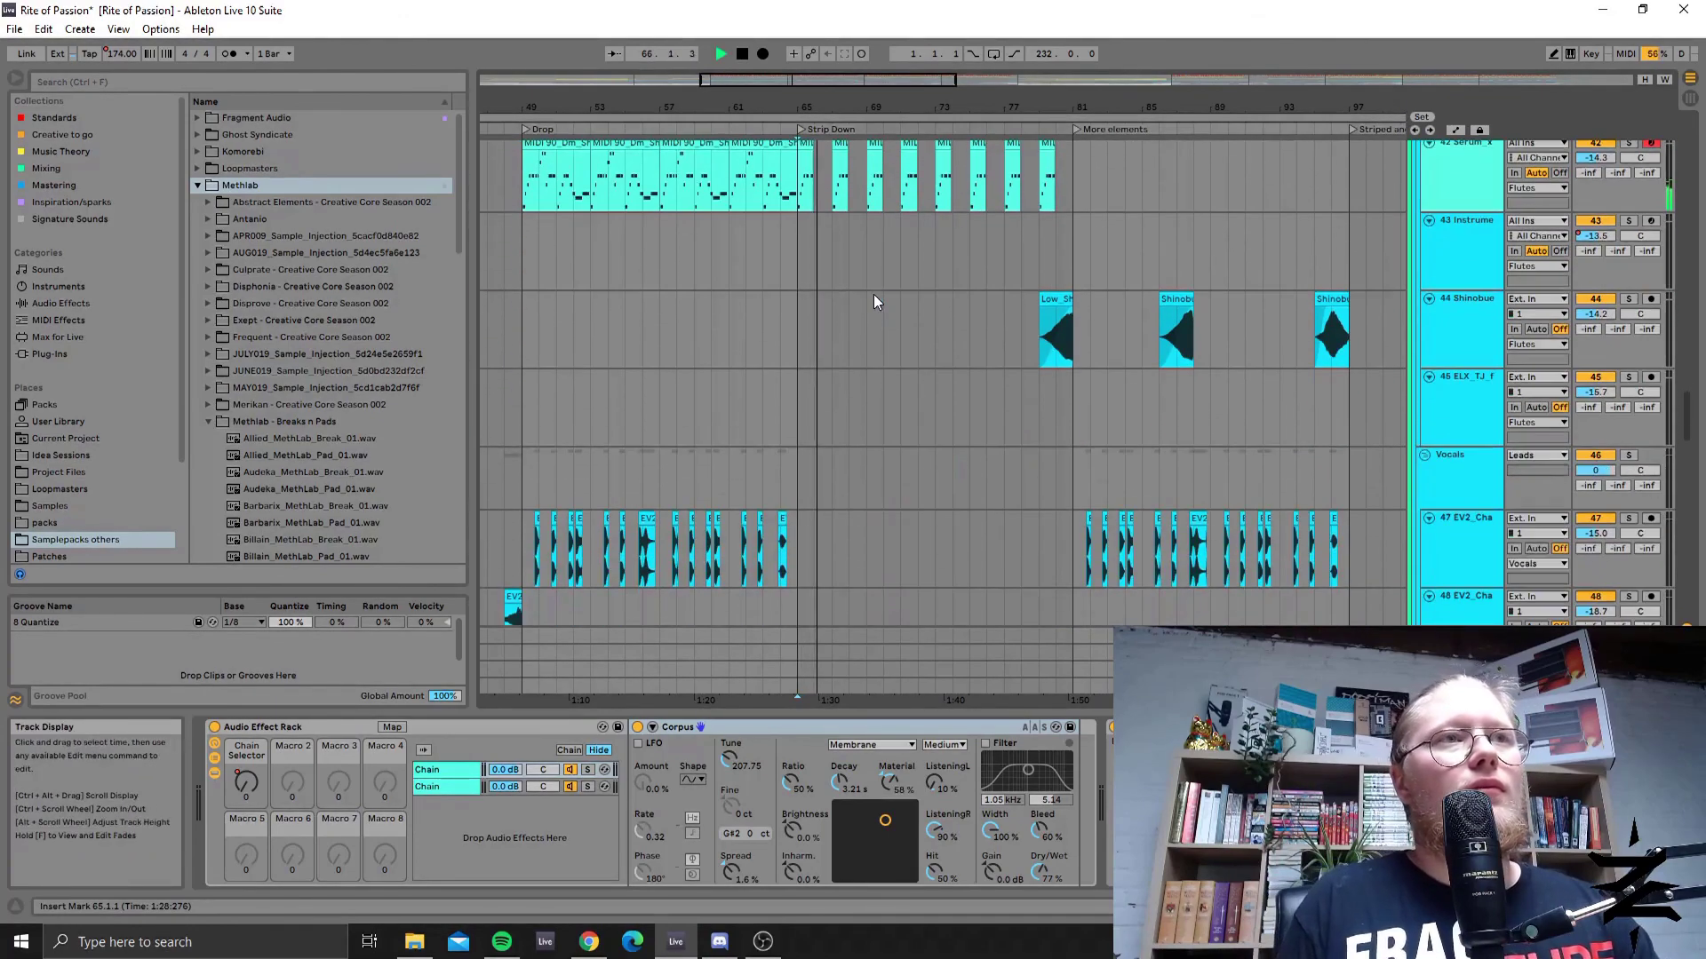
{"action": "scroll", "coordinate": [873, 295], "scroll_direction": "down", "scroll_amount": 8}
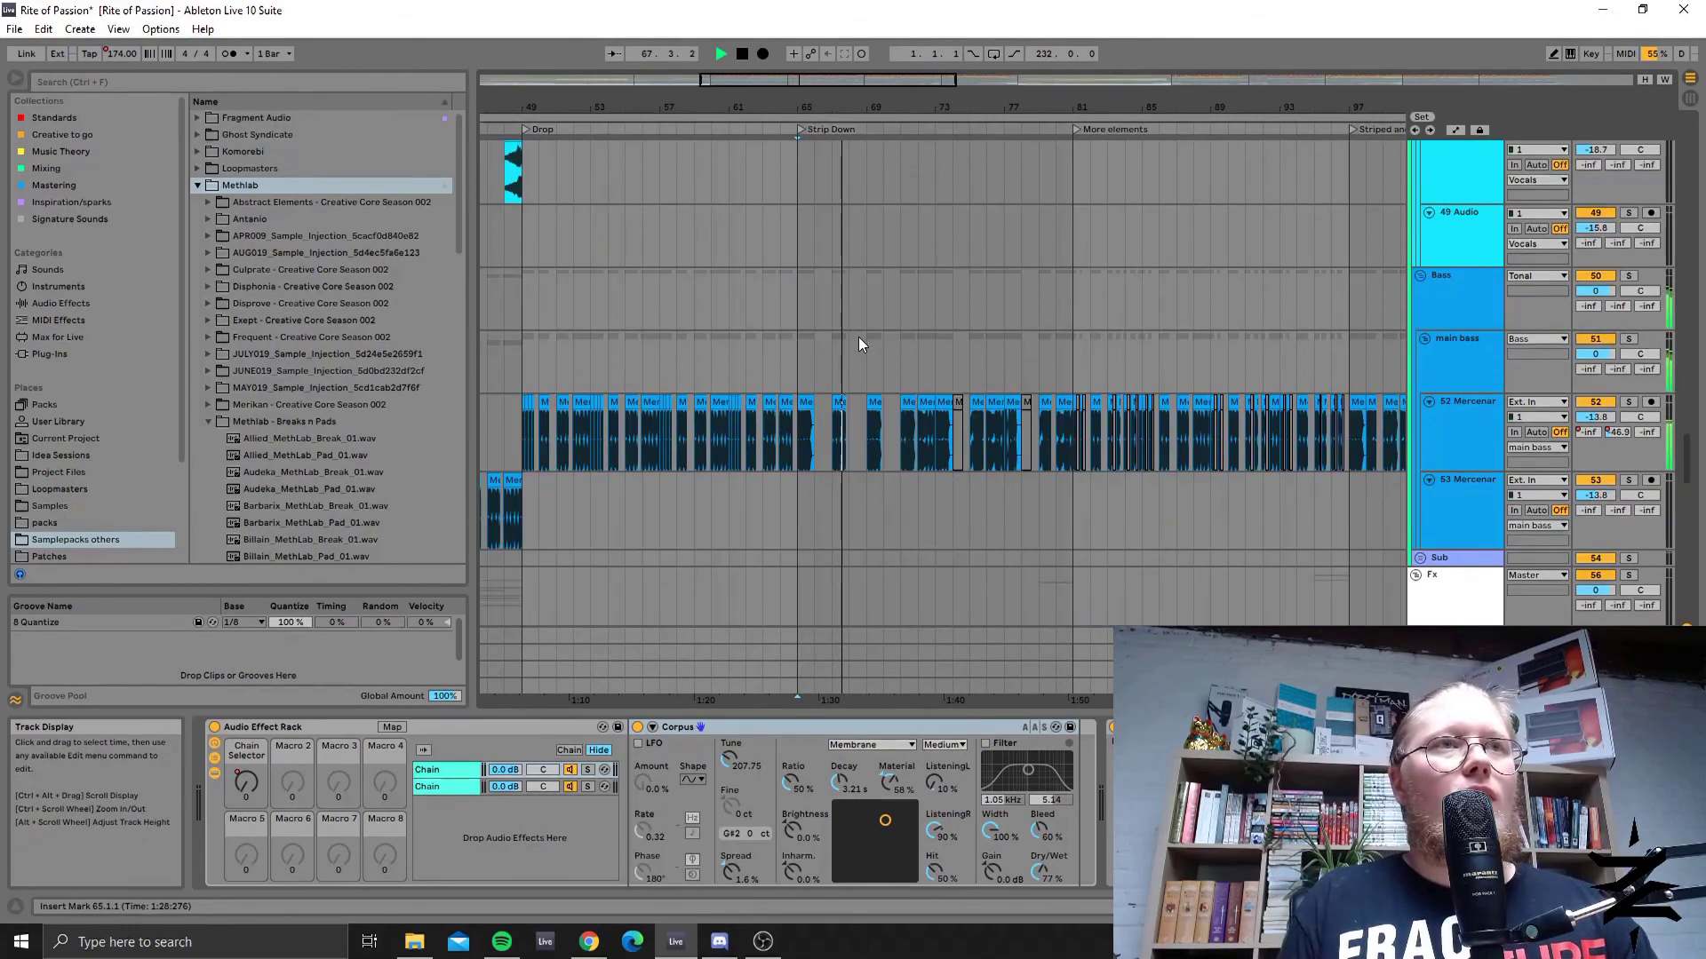
{"action": "key", "text": "space"}
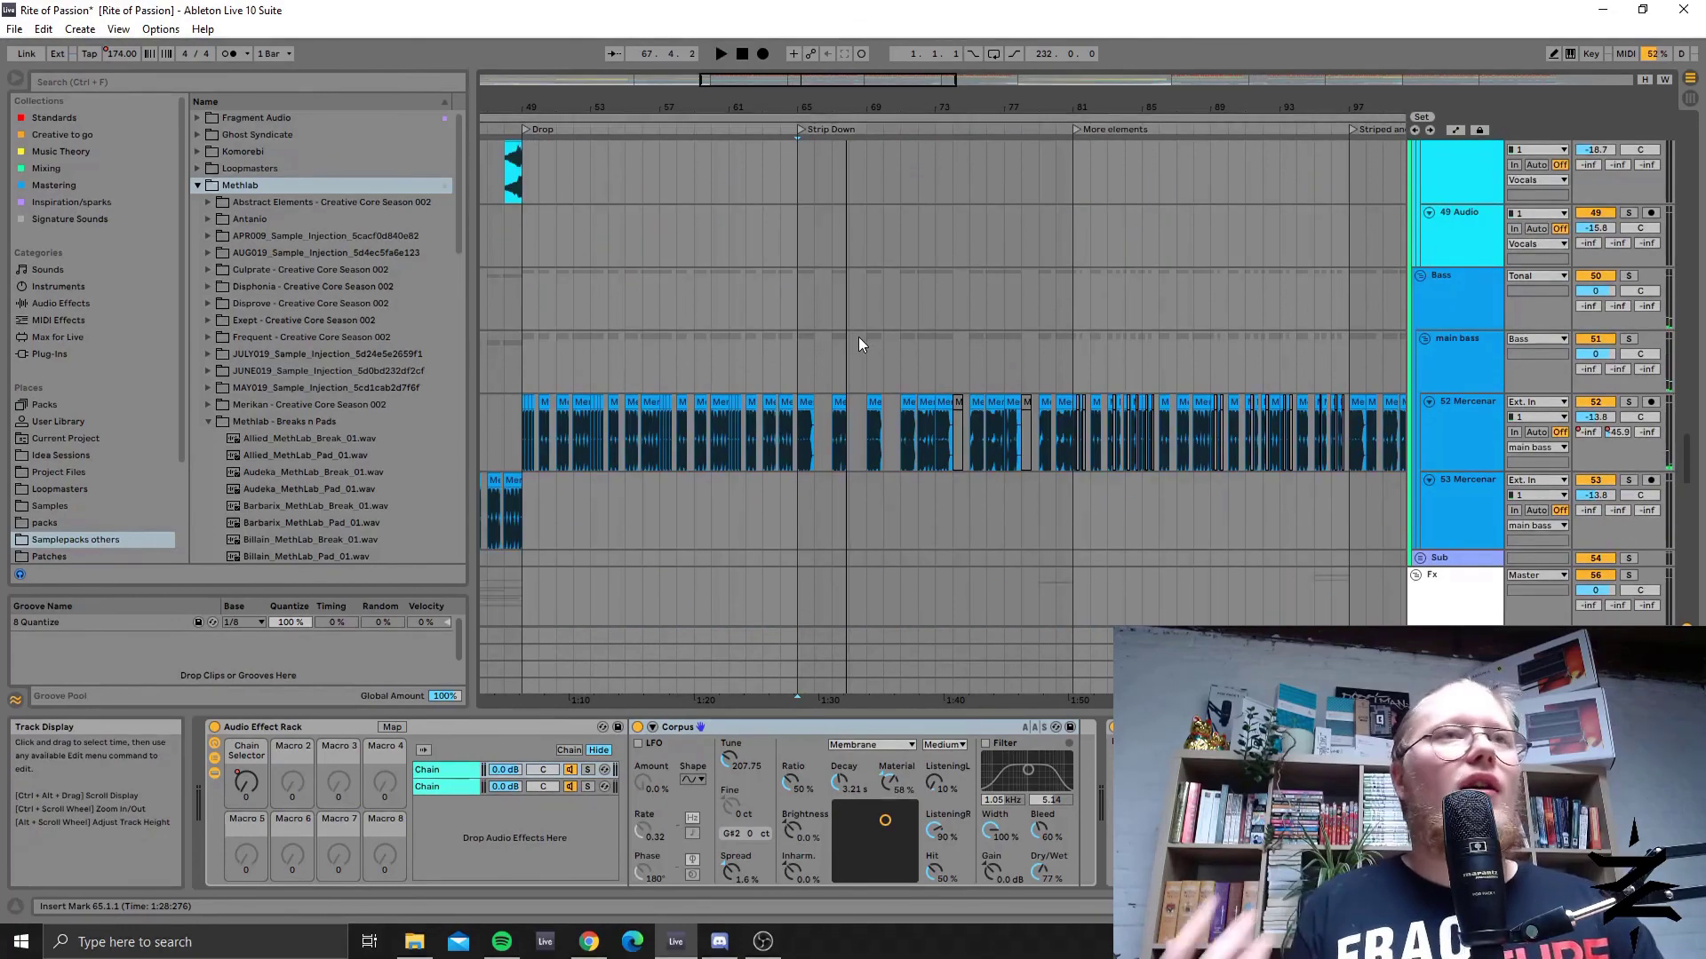
Replay the start of Strip Down, comparing the chopped flute clips with the bass and Fx tracks further down.
{"action": "scroll", "coordinate": [858, 338], "scroll_direction": "up", "scroll_amount": 8}
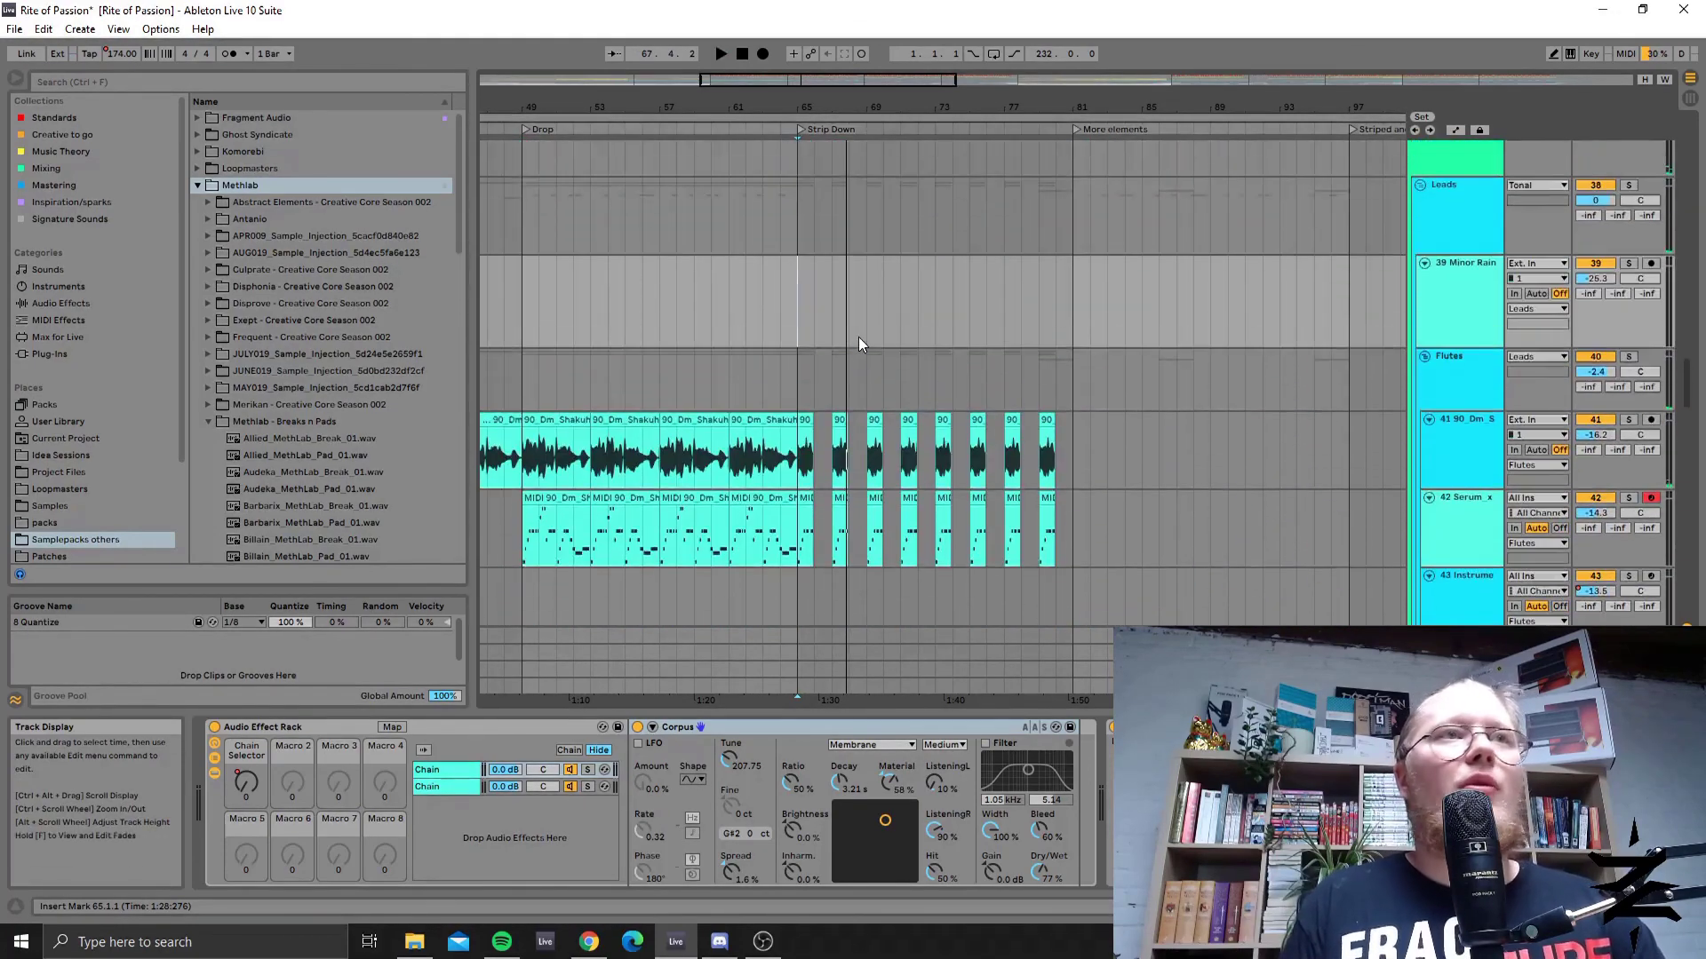
{"action": "scroll", "coordinate": [858, 338], "scroll_direction": "up", "scroll_amount": 3}
{"action": "key", "text": "space"}
{"action": "scroll", "coordinate": [908, 460], "scroll_direction": "down", "scroll_amount": 2}
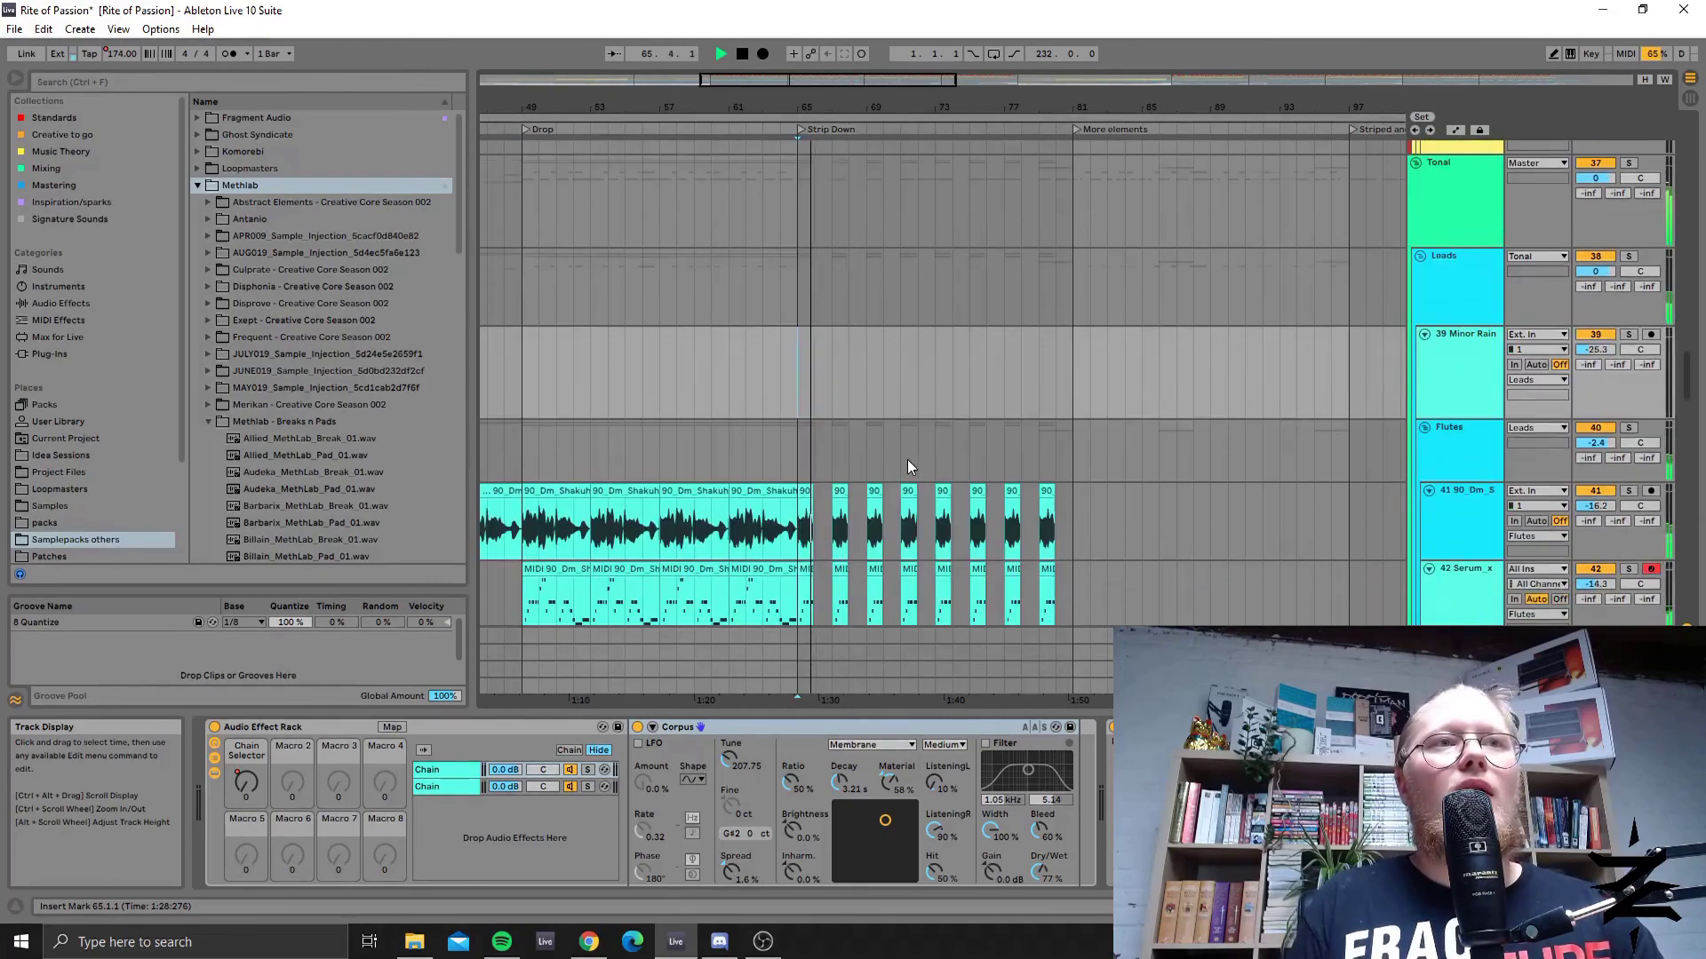
{"action": "scroll", "coordinate": [947, 469], "scroll_direction": "down", "scroll_amount": 10}
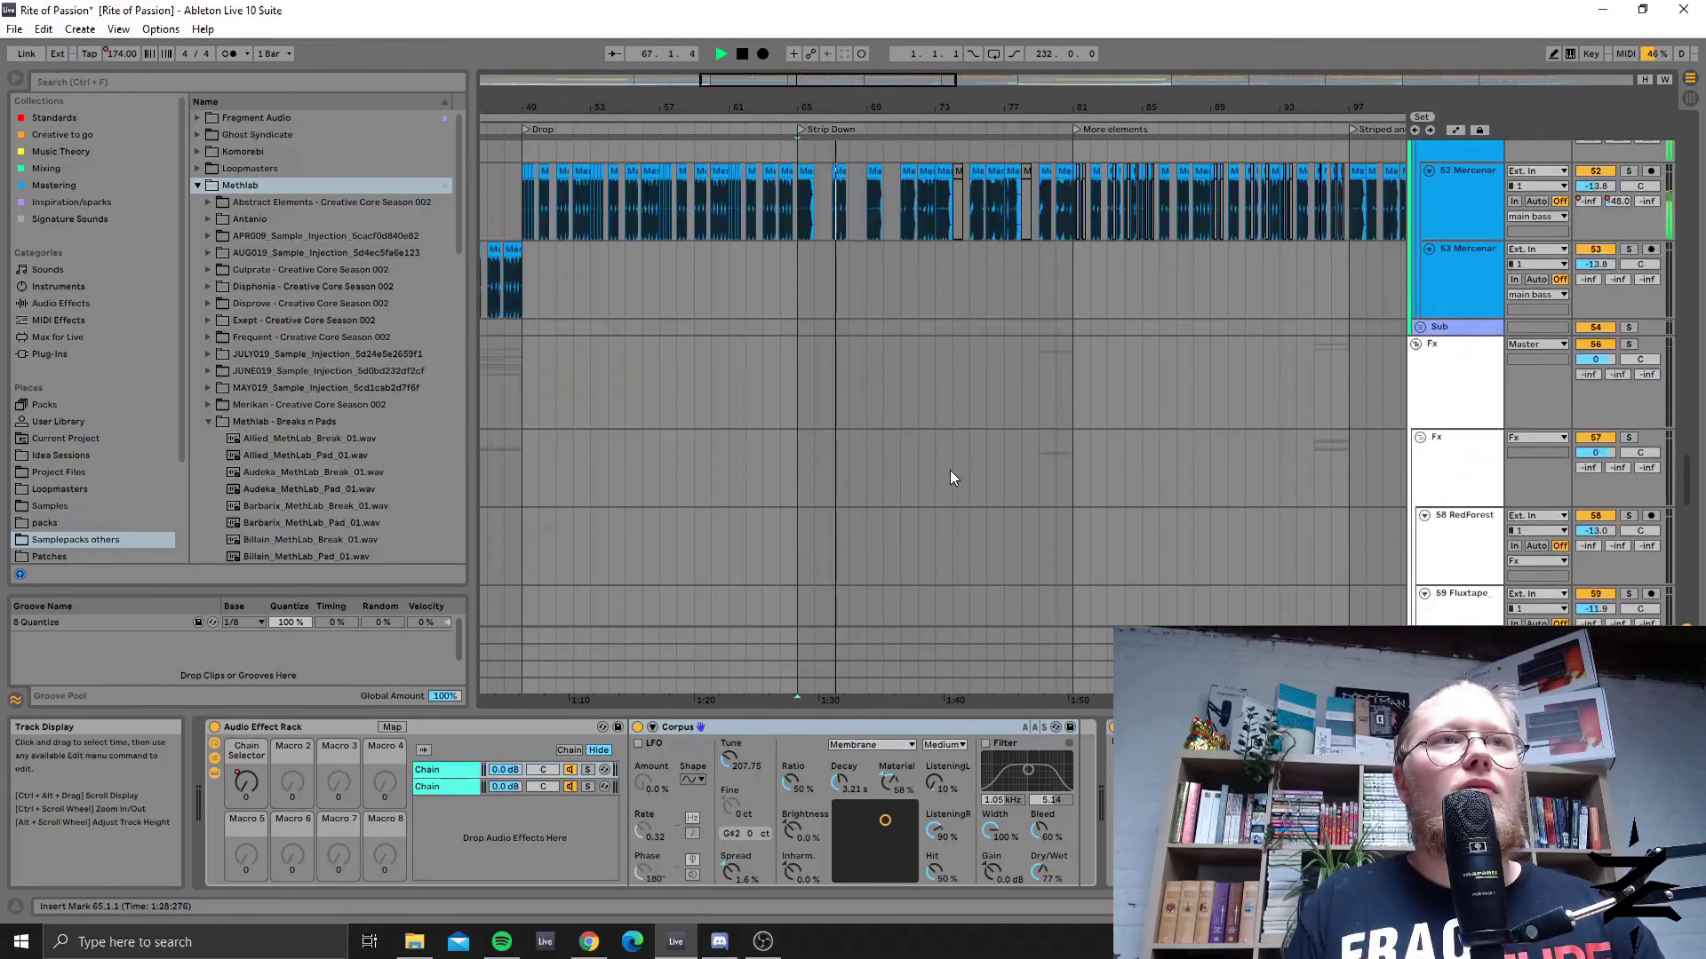
{"action": "scroll", "coordinate": [950, 477], "scroll_direction": "down", "scroll_amount": 4}
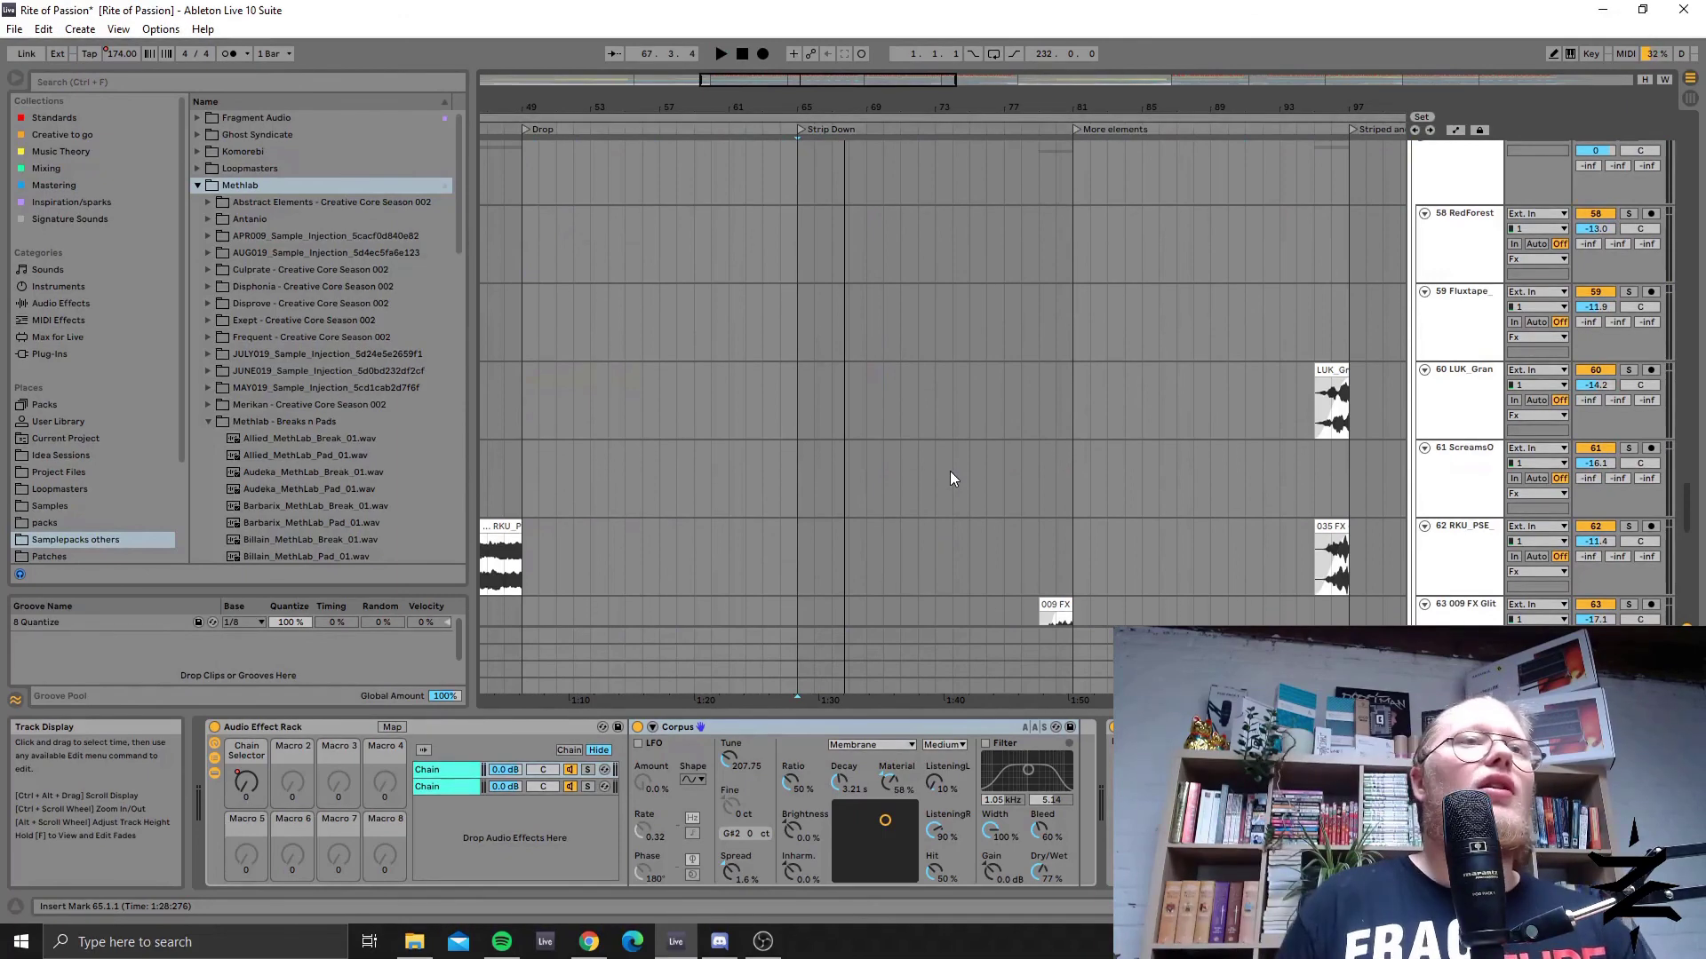
Place the insert marker at bar 79 on track 45 and play into the More elements section while looking over its tracks.
{"action": "scroll", "coordinate": [963, 460], "scroll_direction": "up", "scroll_amount": 8}
{"action": "scroll", "coordinate": [975, 381], "scroll_direction": "up", "scroll_amount": 5}
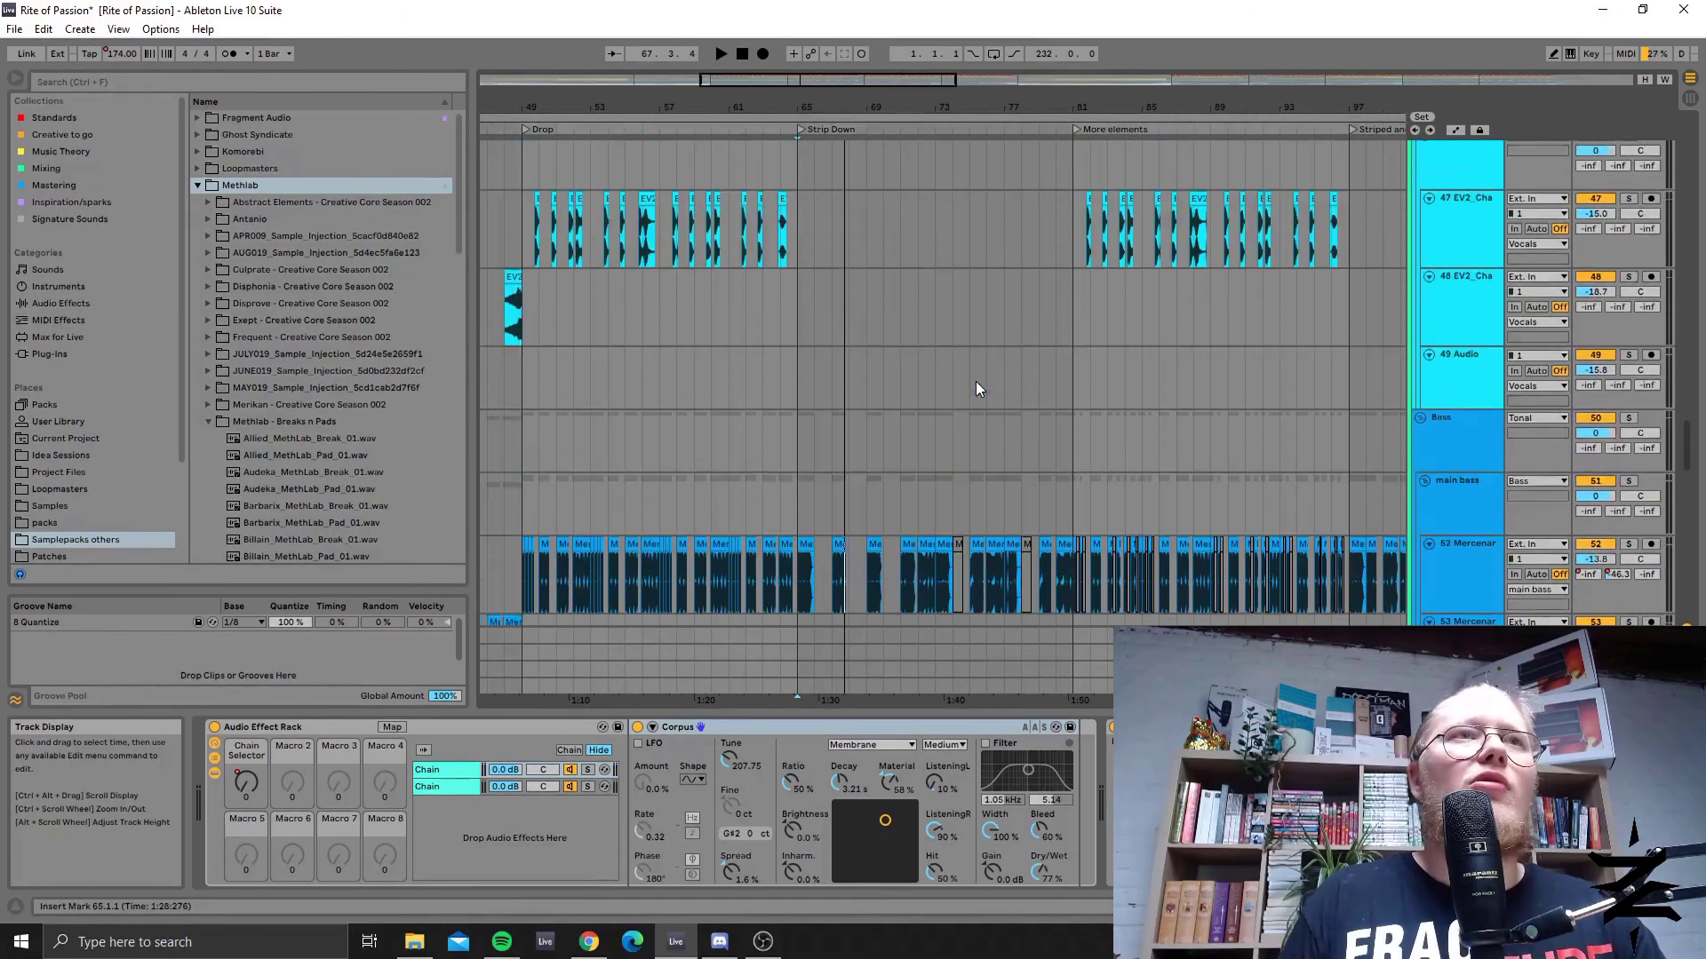
{"action": "scroll", "coordinate": [800, 267], "scroll_direction": "right", "scroll_amount": 2}
{"action": "left_click", "coordinate": [958, 174]}
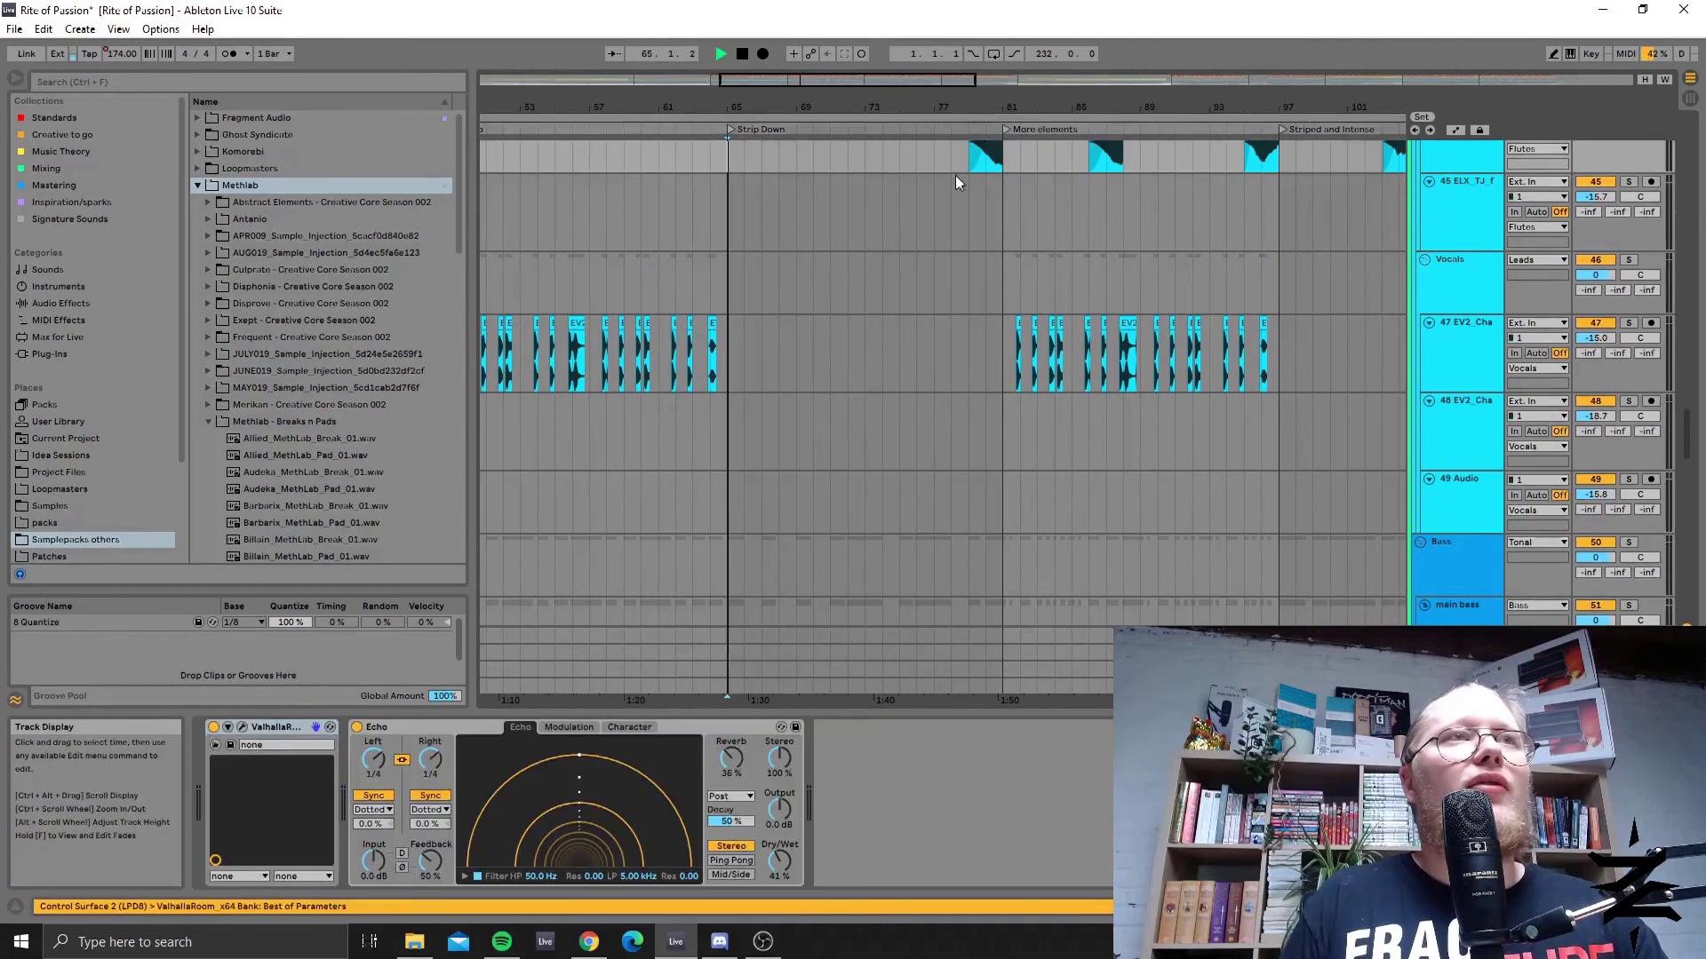
{"action": "left_click", "coordinate": [972, 176]}
{"action": "key", "text": "space"}
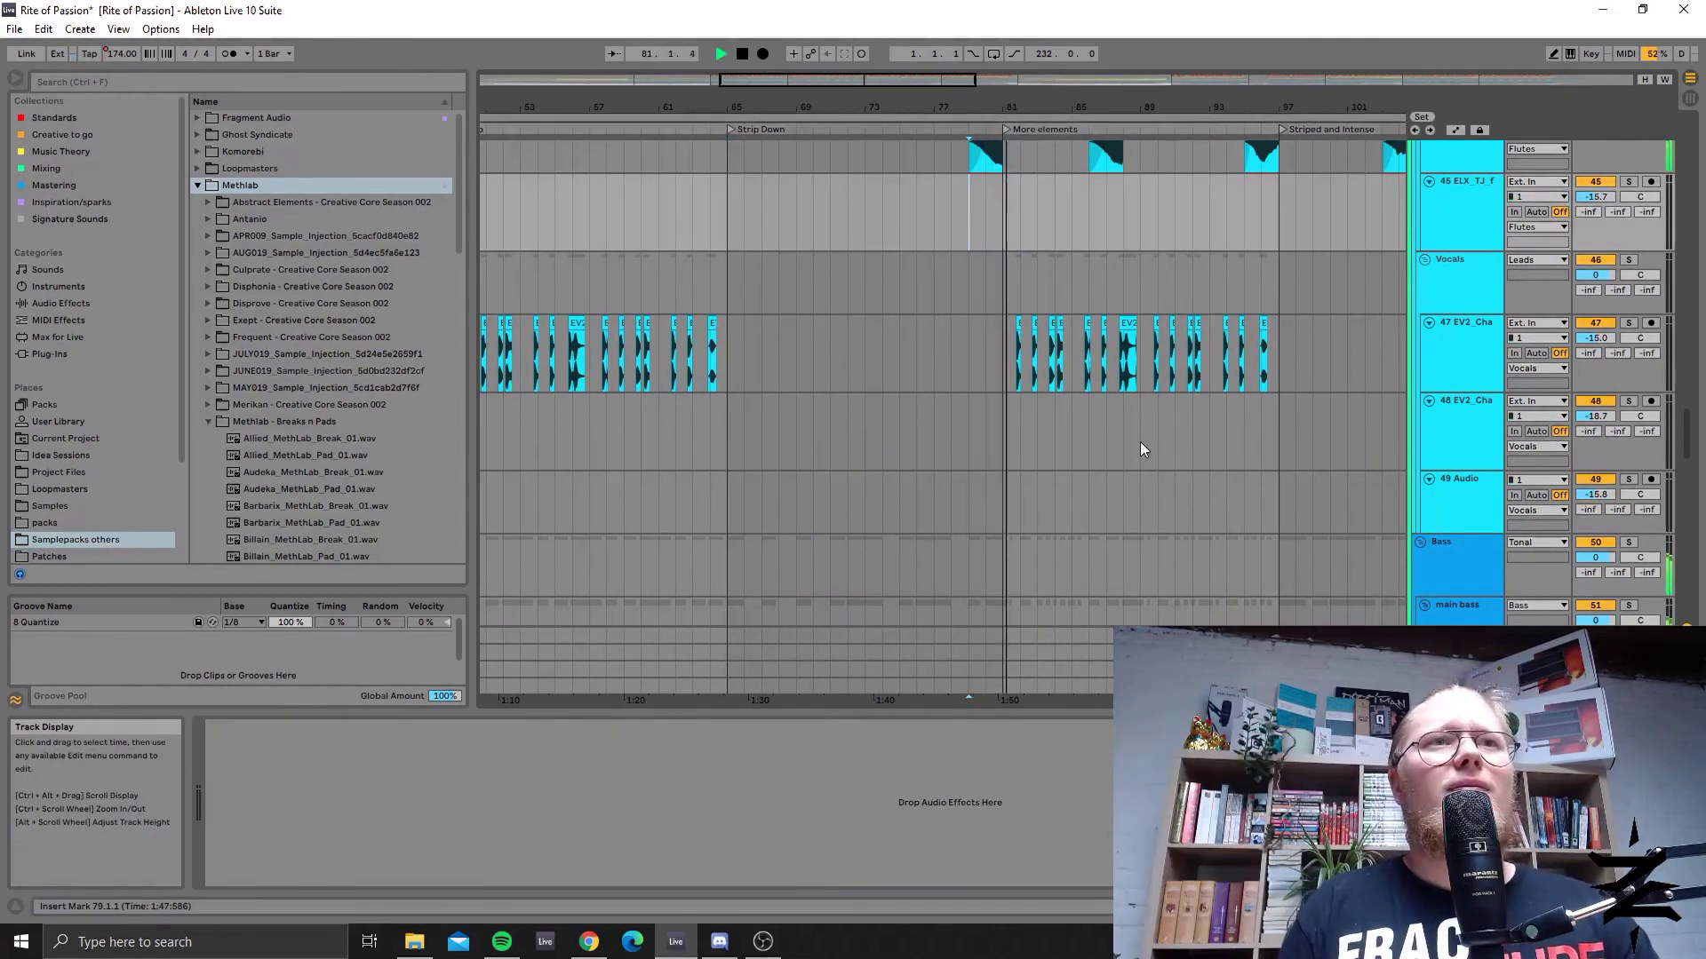
{"action": "scroll", "coordinate": [1132, 475], "scroll_direction": "down", "scroll_amount": 5}
{"action": "scroll", "coordinate": [1117, 450], "scroll_direction": "up", "scroll_amount": 3}
{"action": "scroll", "coordinate": [1117, 451], "scroll_direction": "up", "scroll_amount": 10}
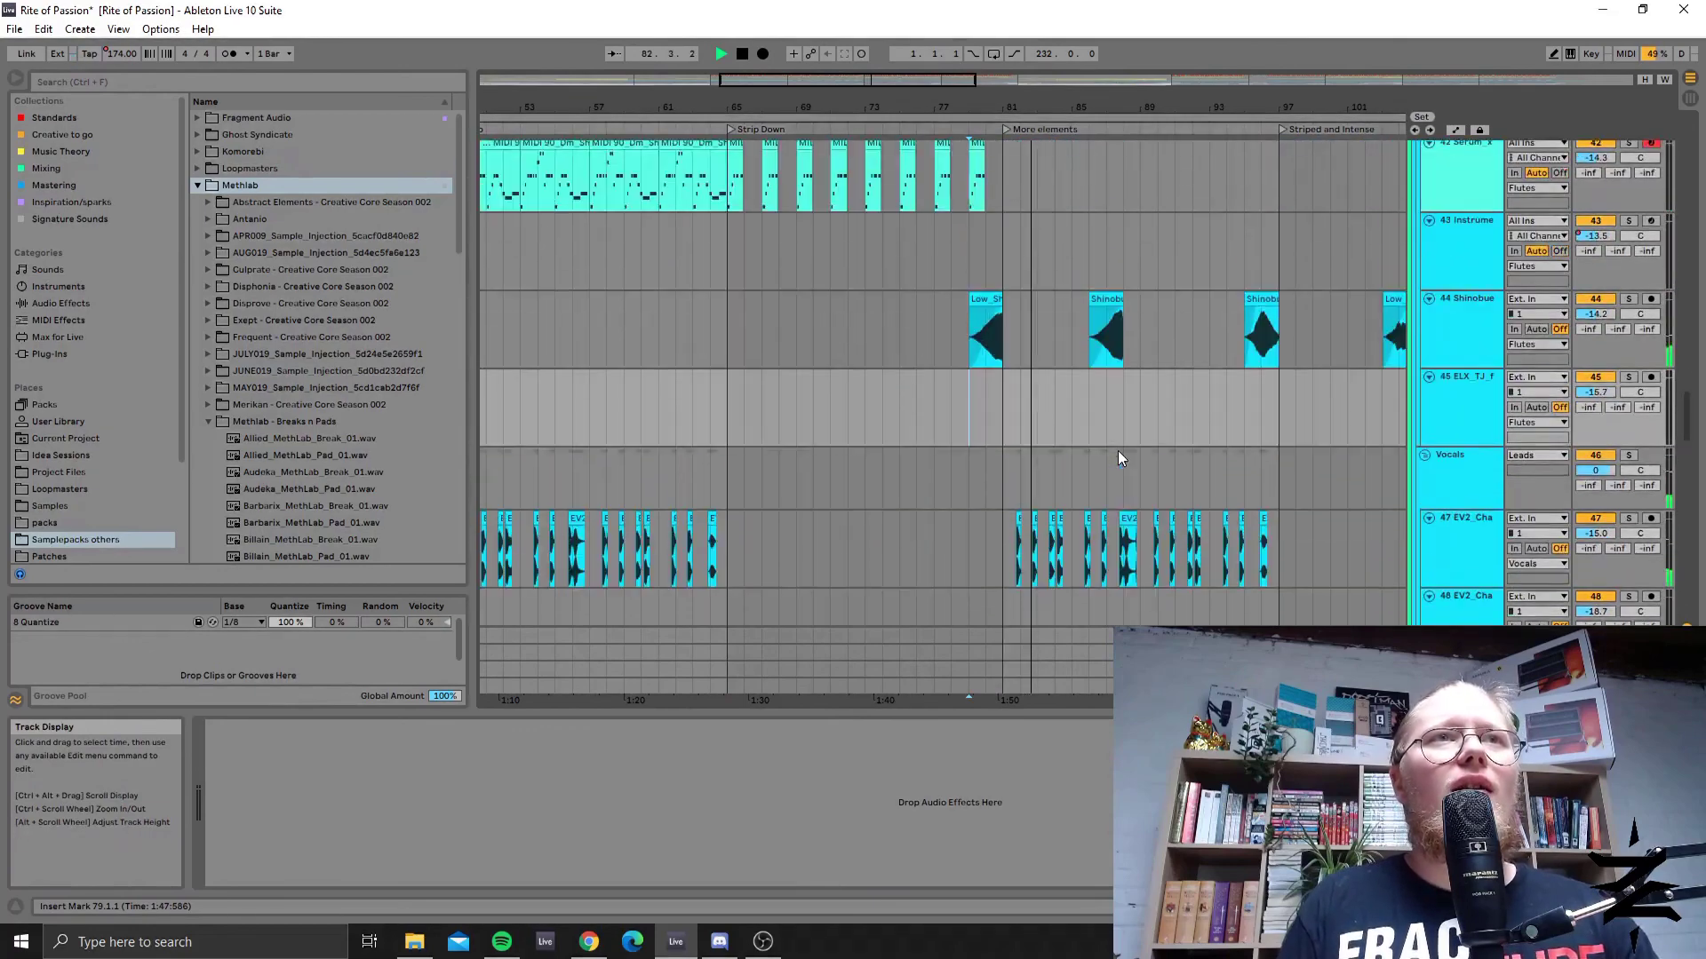
{"action": "scroll", "coordinate": [1117, 450], "scroll_direction": "up", "scroll_amount": 7}
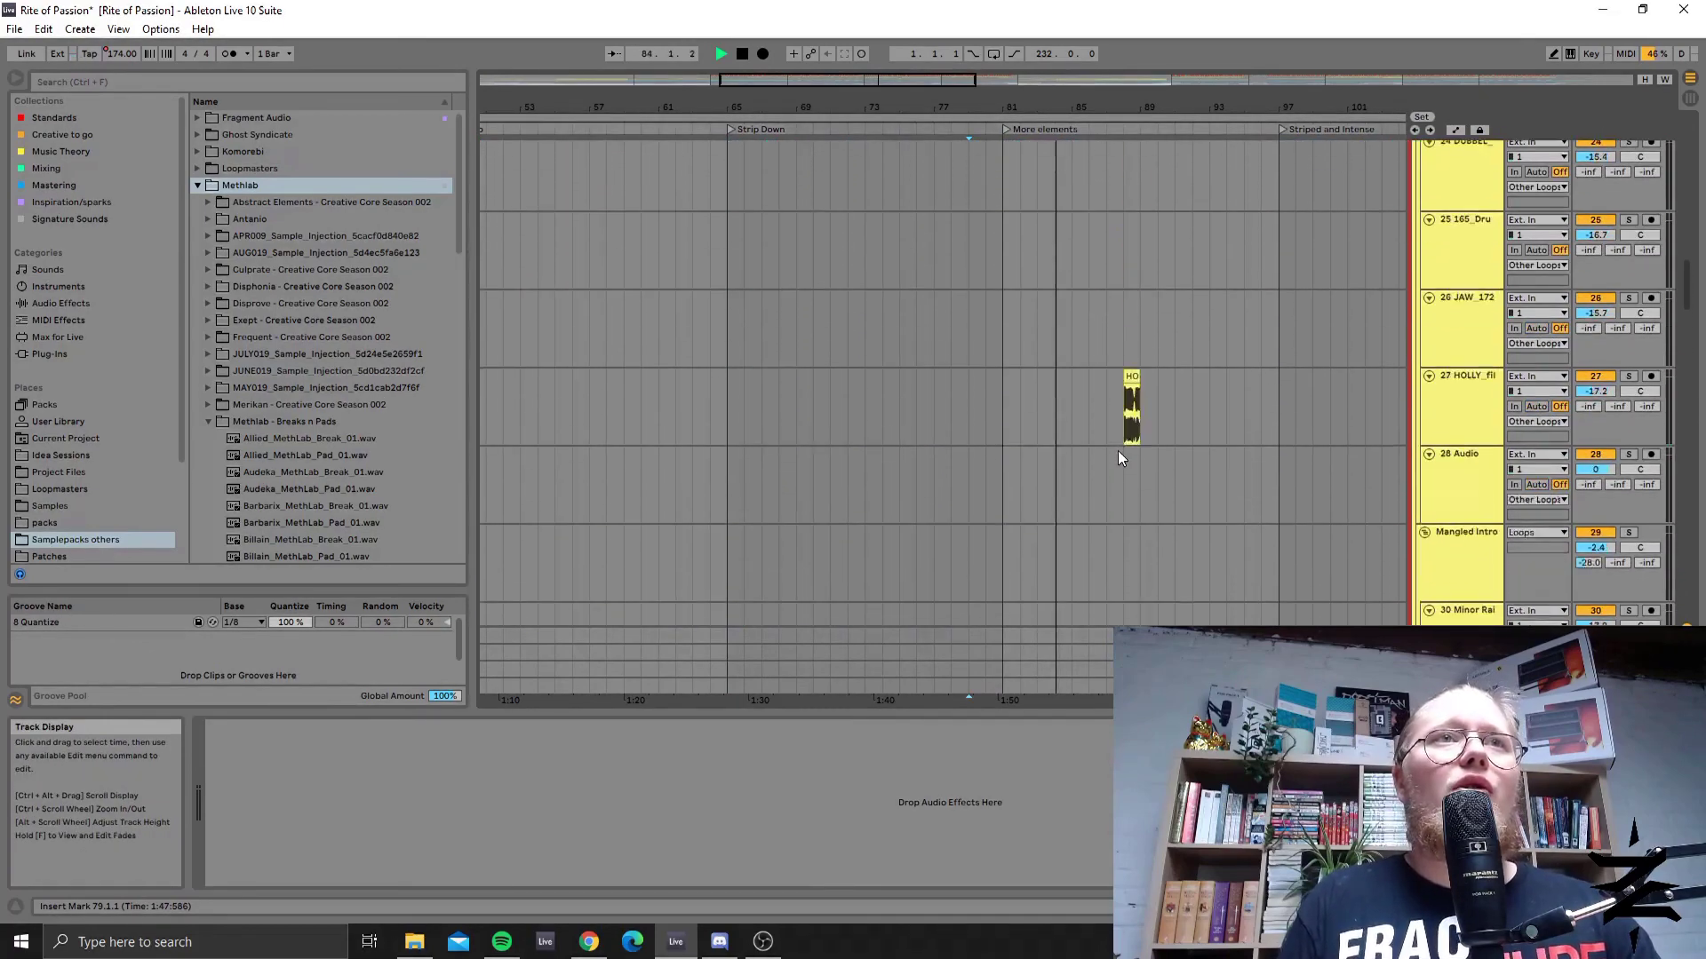
Solo drum loop track 21 HYB_172 and audition it from bar 81, then unsolo it during playback to hear the full mix.
{"action": "left_click", "coordinate": [1637, 418]}
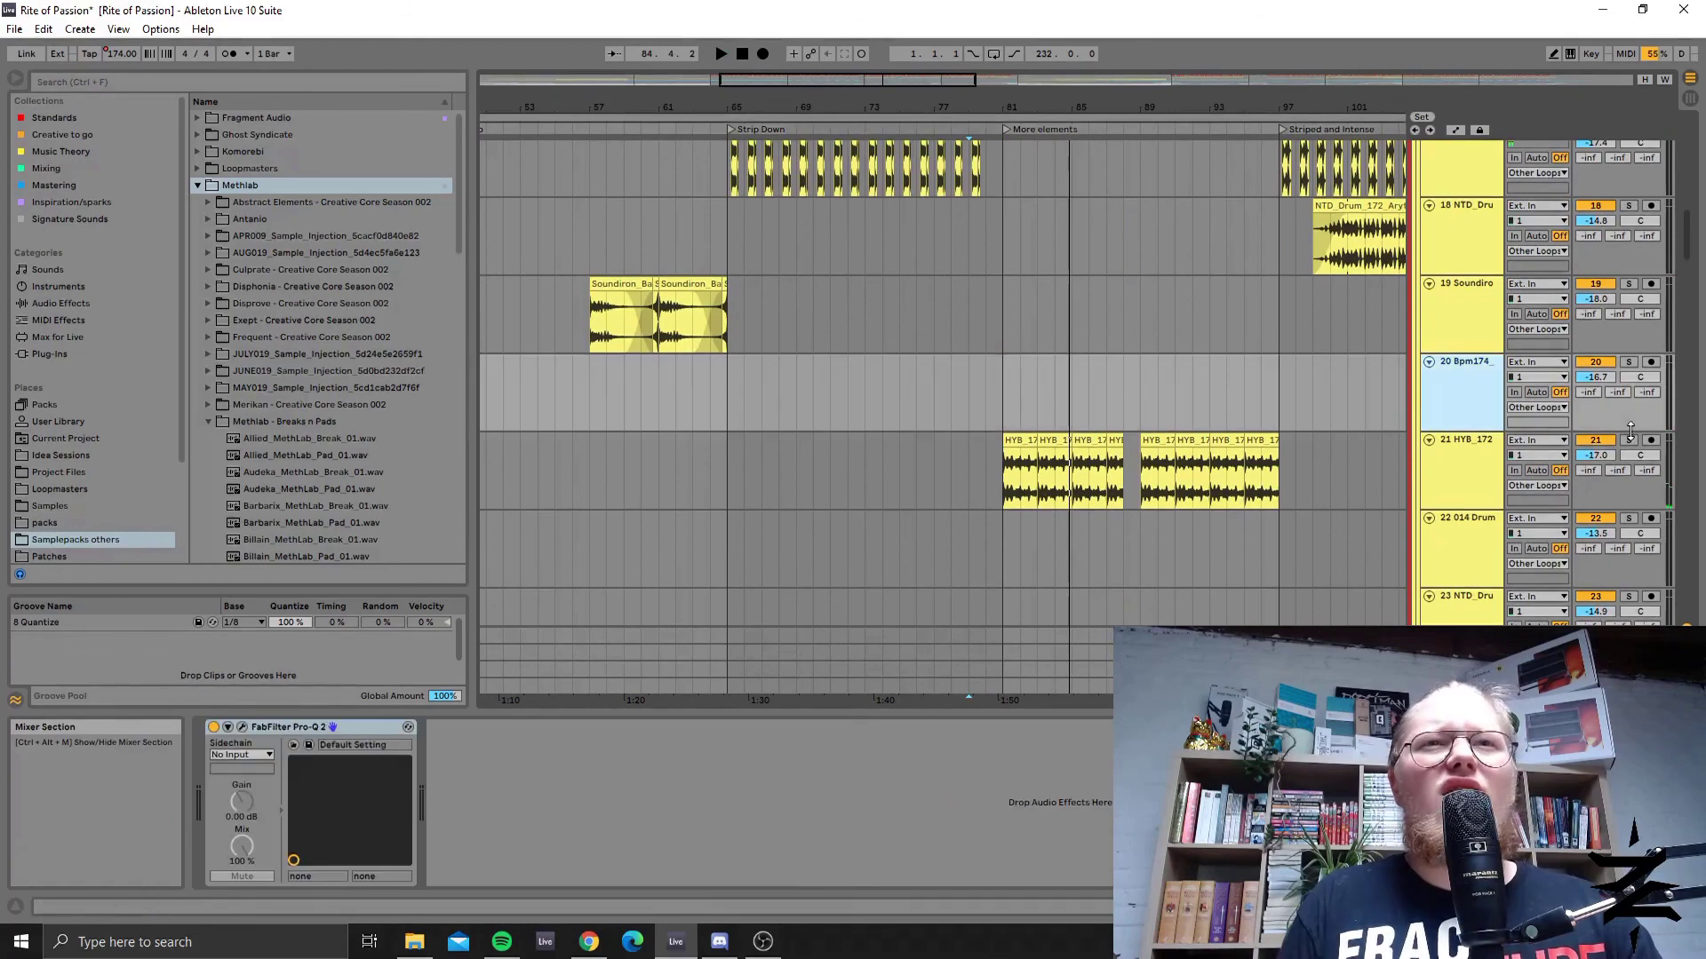
{"action": "left_click", "coordinate": [1628, 440]}
{"action": "left_click", "coordinate": [1000, 487]}
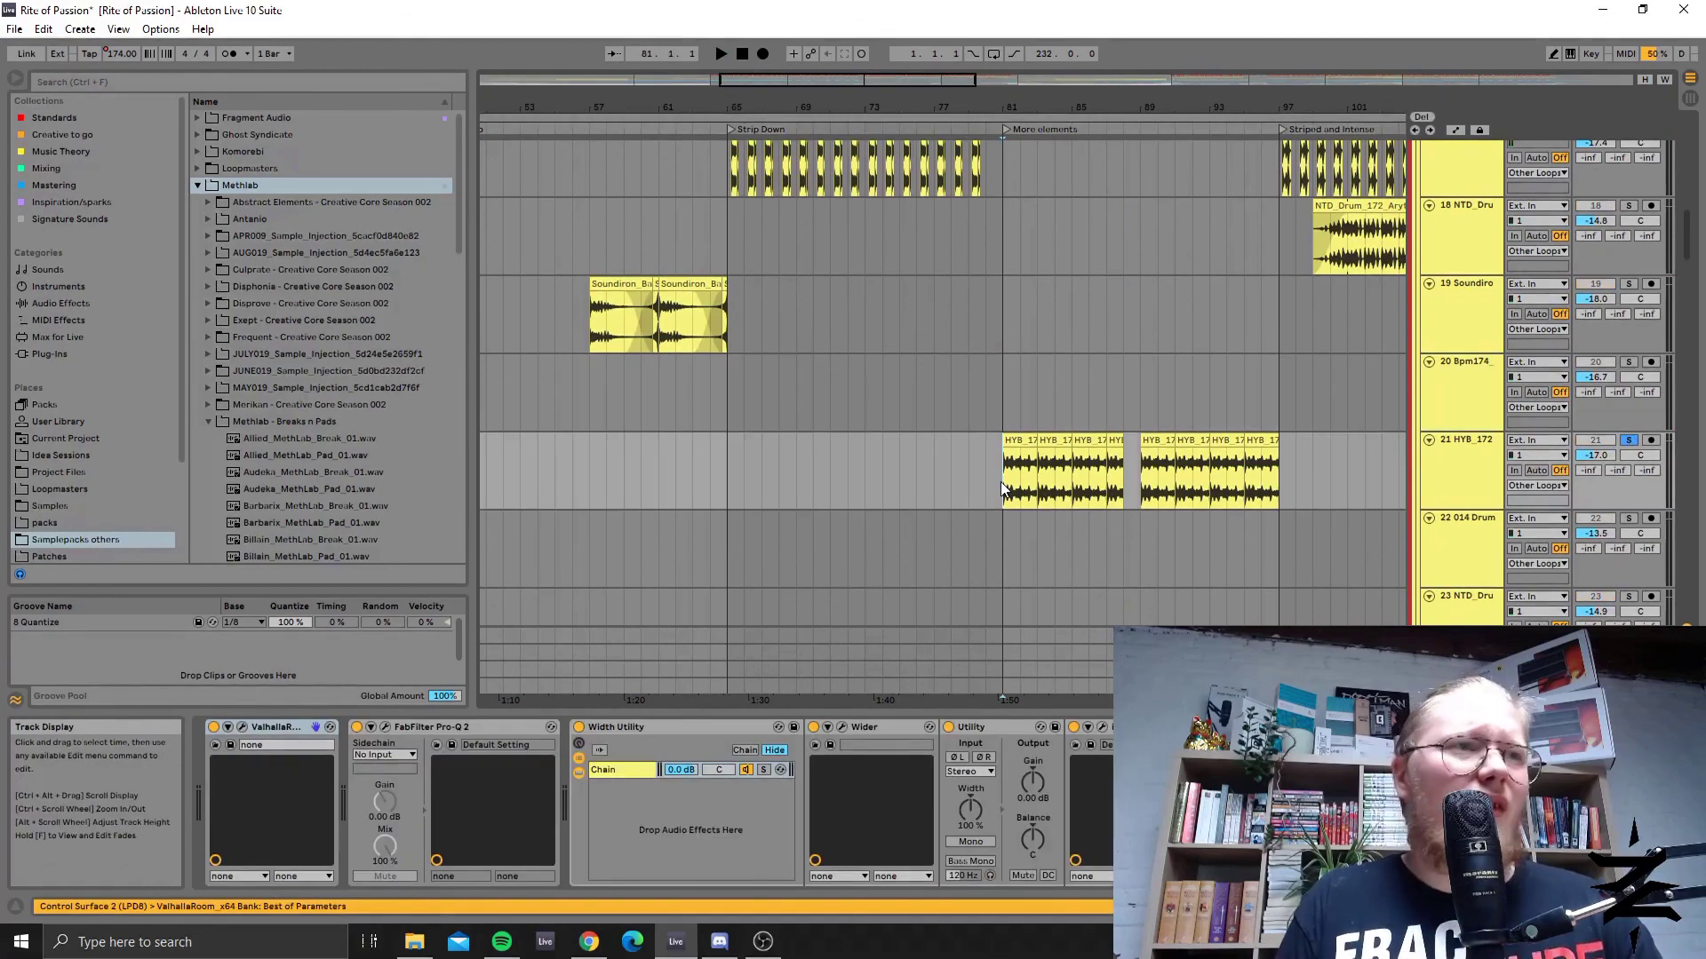
{"action": "key", "text": "space"}
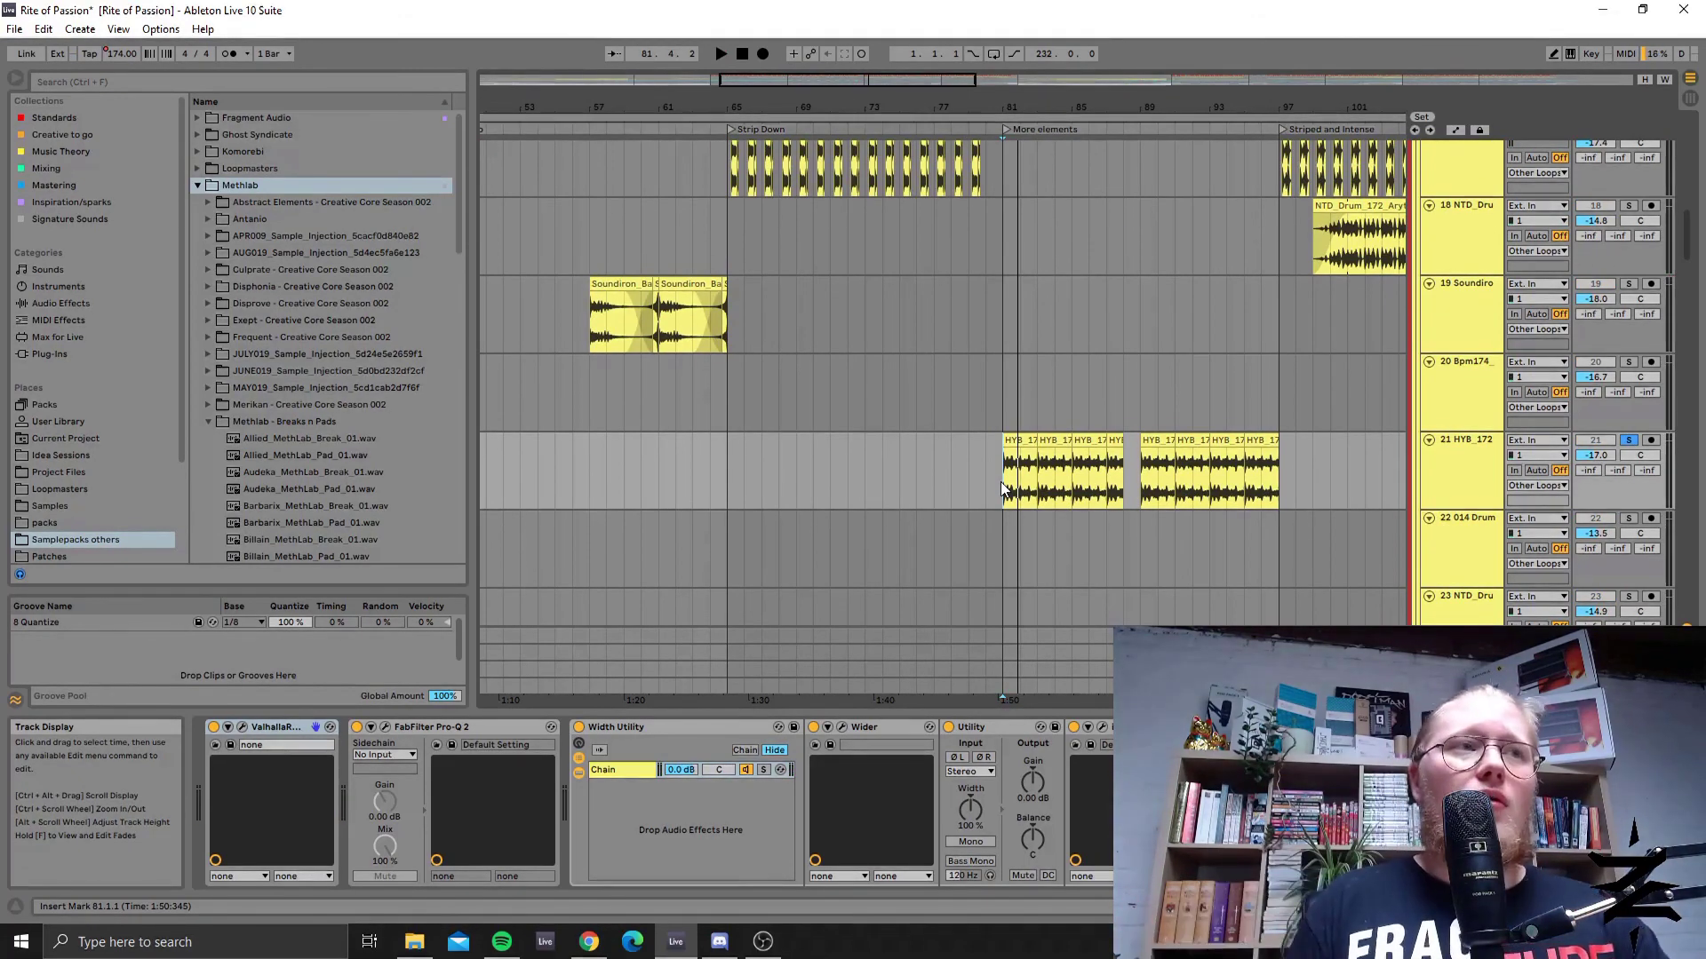
{"action": "key", "text": "space"}
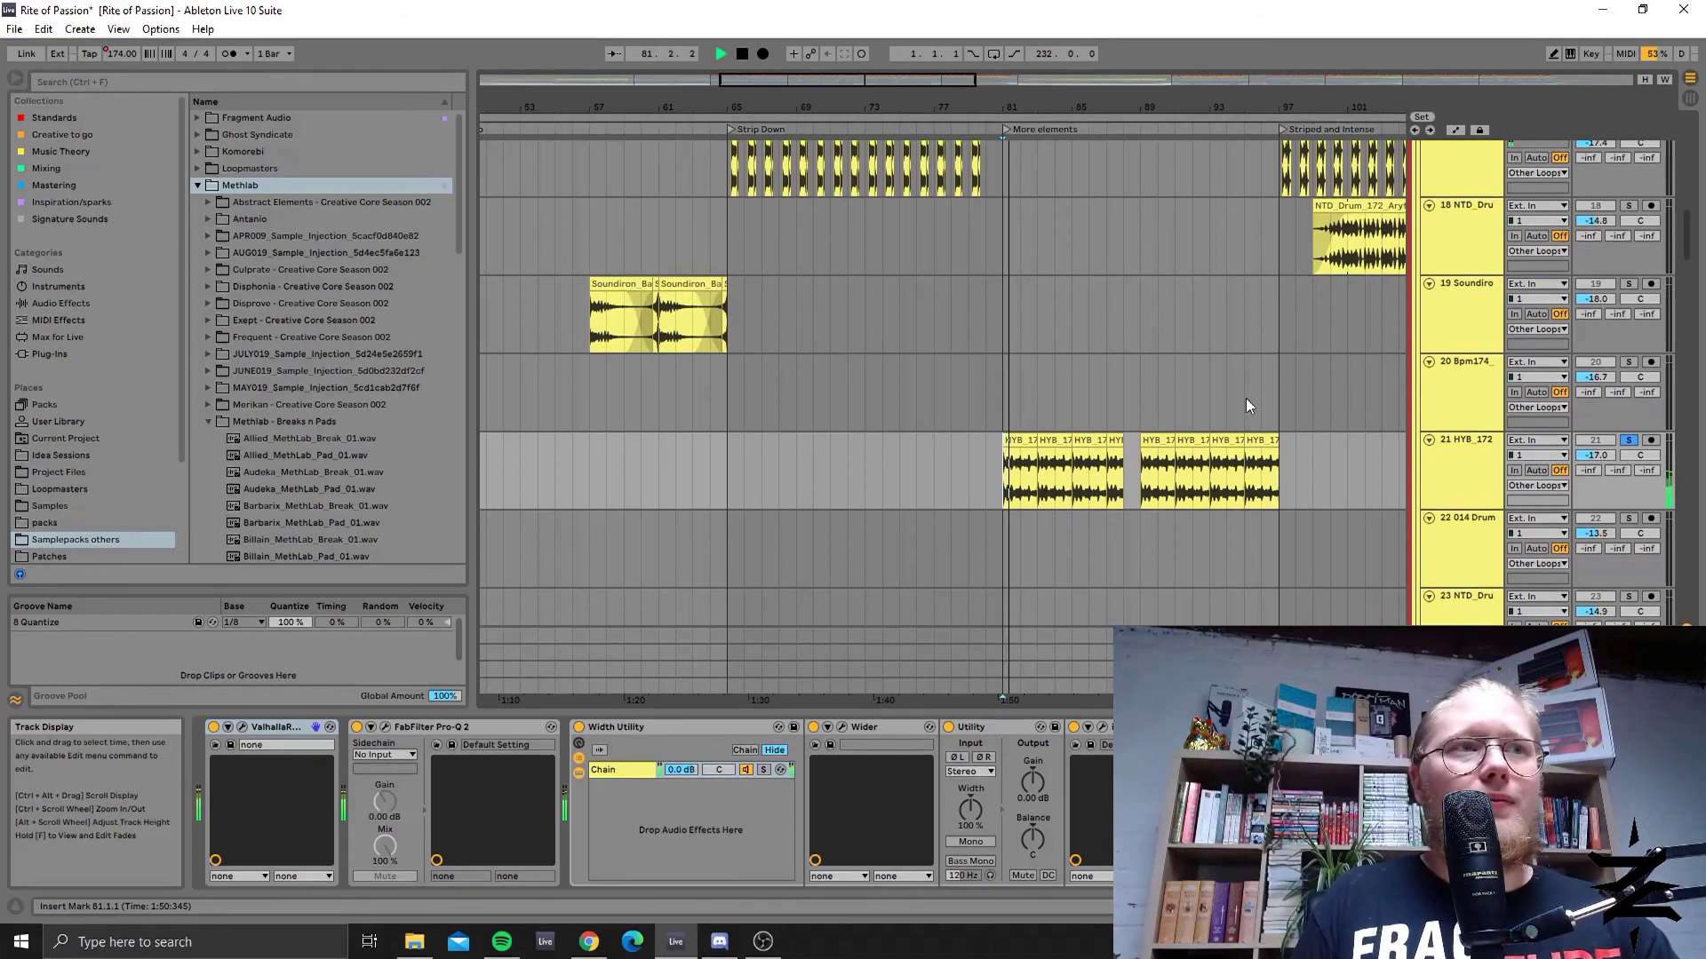
{"action": "scroll", "coordinate": [1212, 342], "scroll_direction": "up", "scroll_amount": 5}
{"action": "scroll", "coordinate": [1212, 343], "scroll_direction": "down", "scroll_amount": 8}
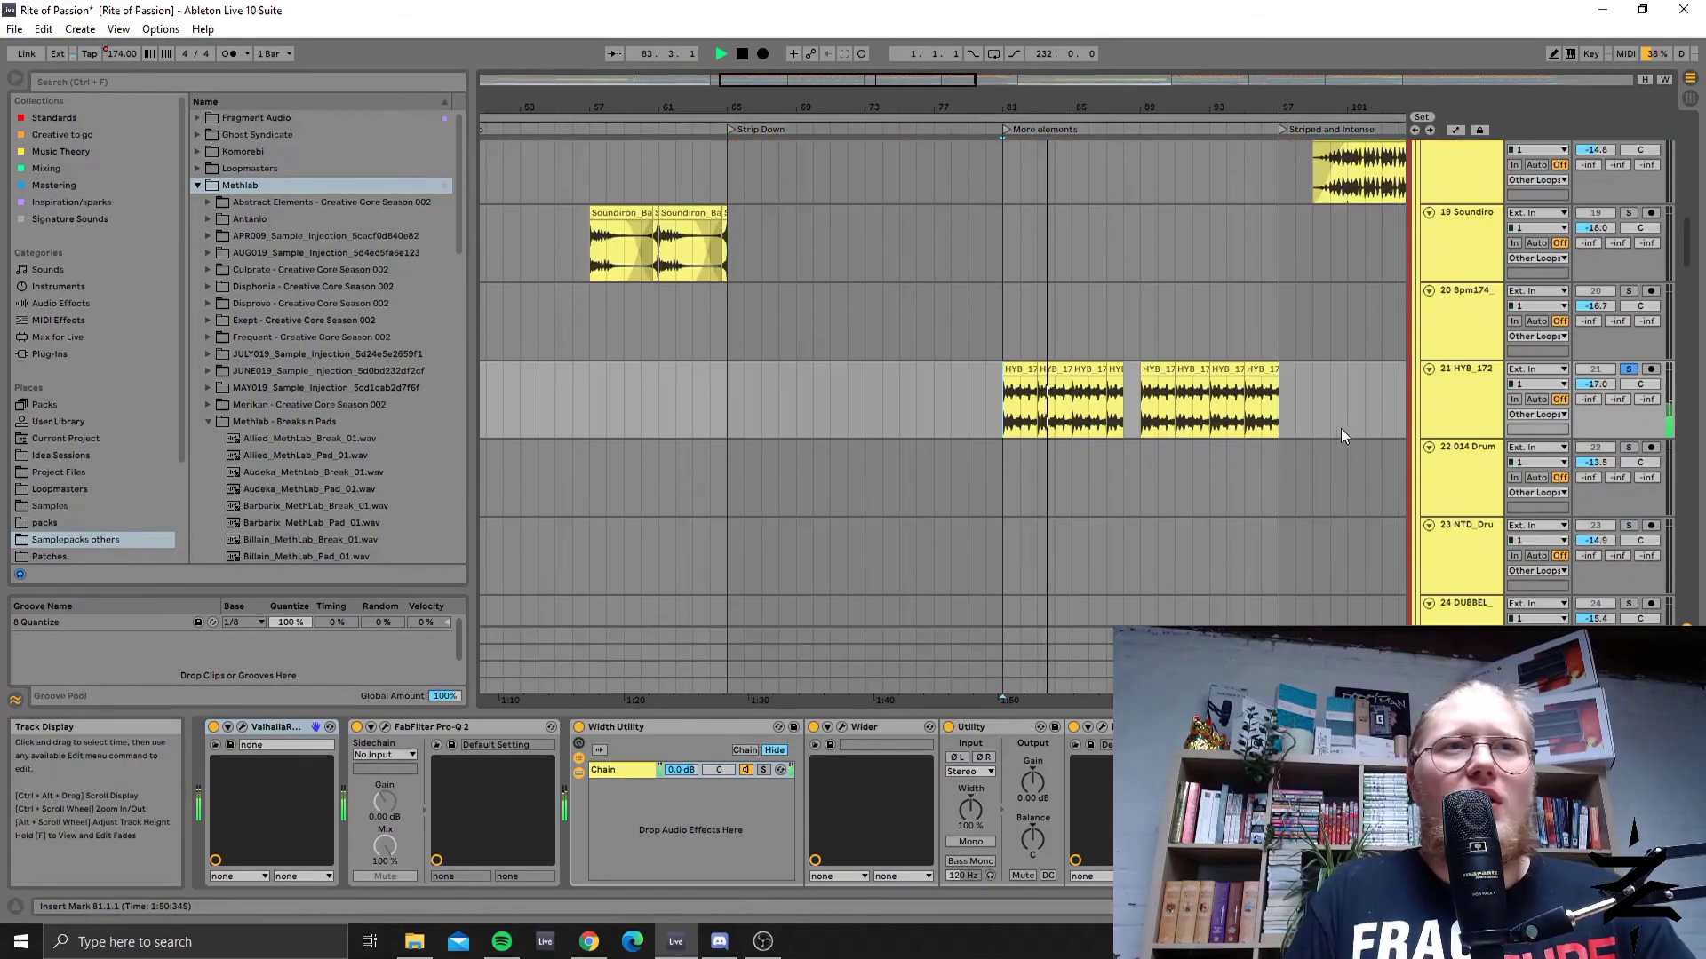
{"action": "left_click", "coordinate": [1628, 367]}
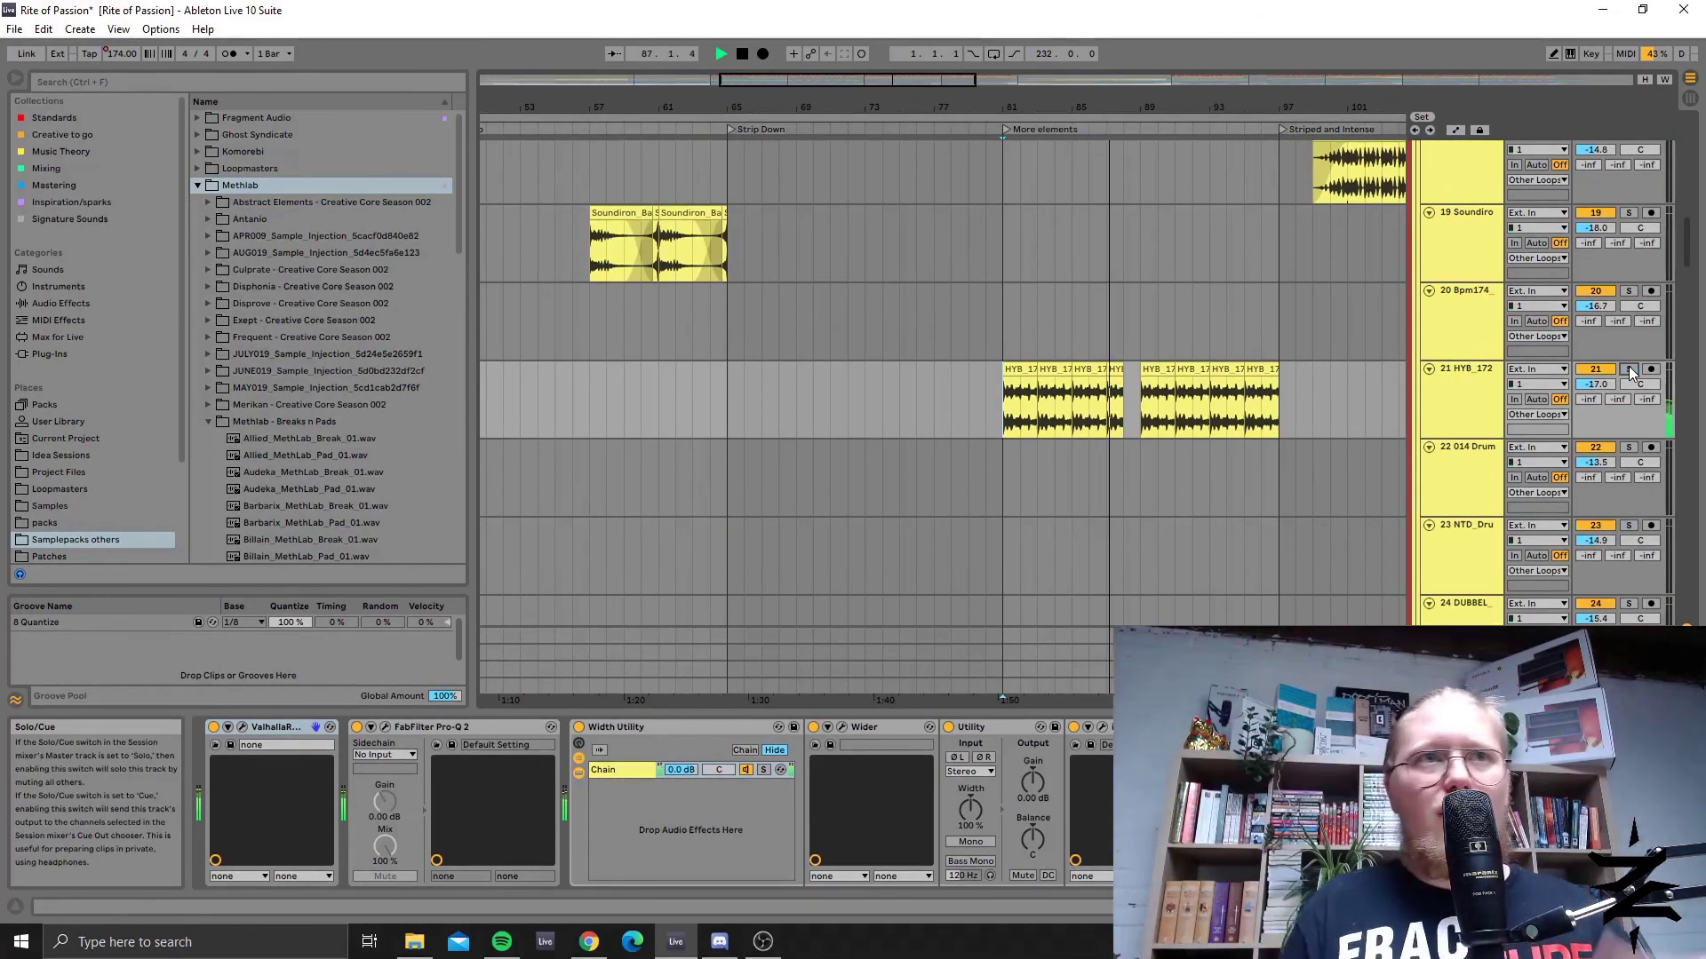
Place the insert marker at bar 97 on Kick track 5 and play the Striped and Intense section.
{"action": "scroll", "coordinate": [1206, 359], "scroll_direction": "up", "scroll_amount": 10}
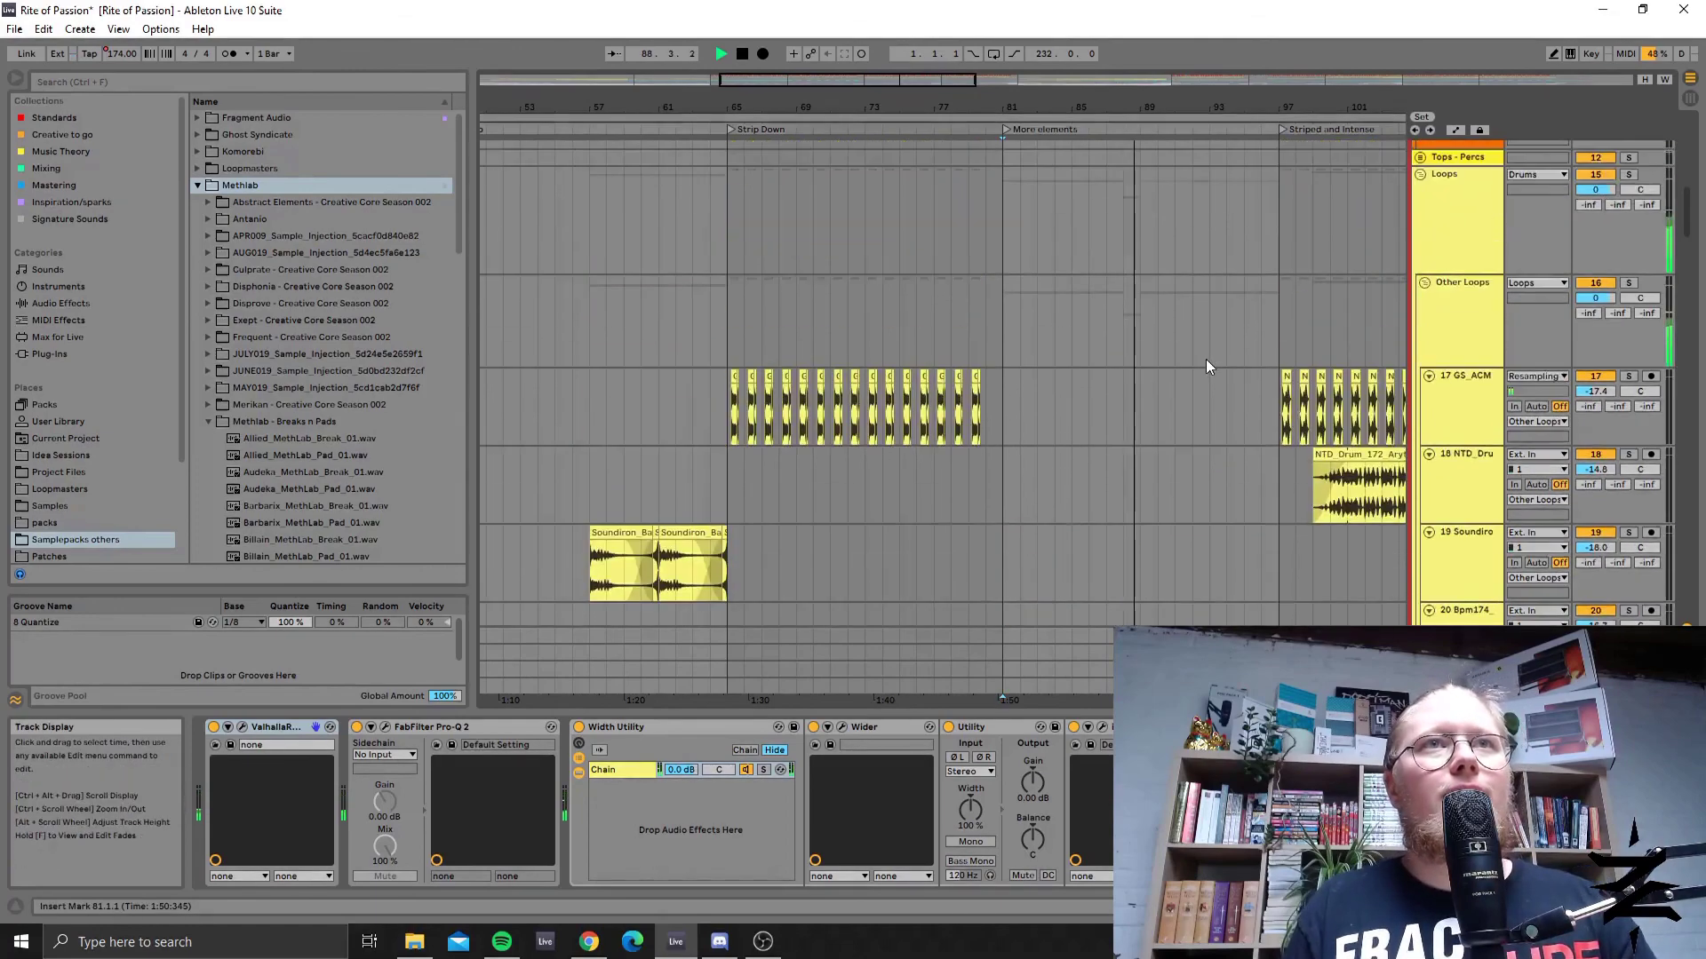
{"action": "scroll", "coordinate": [1192, 332], "scroll_direction": "up", "scroll_amount": 3}
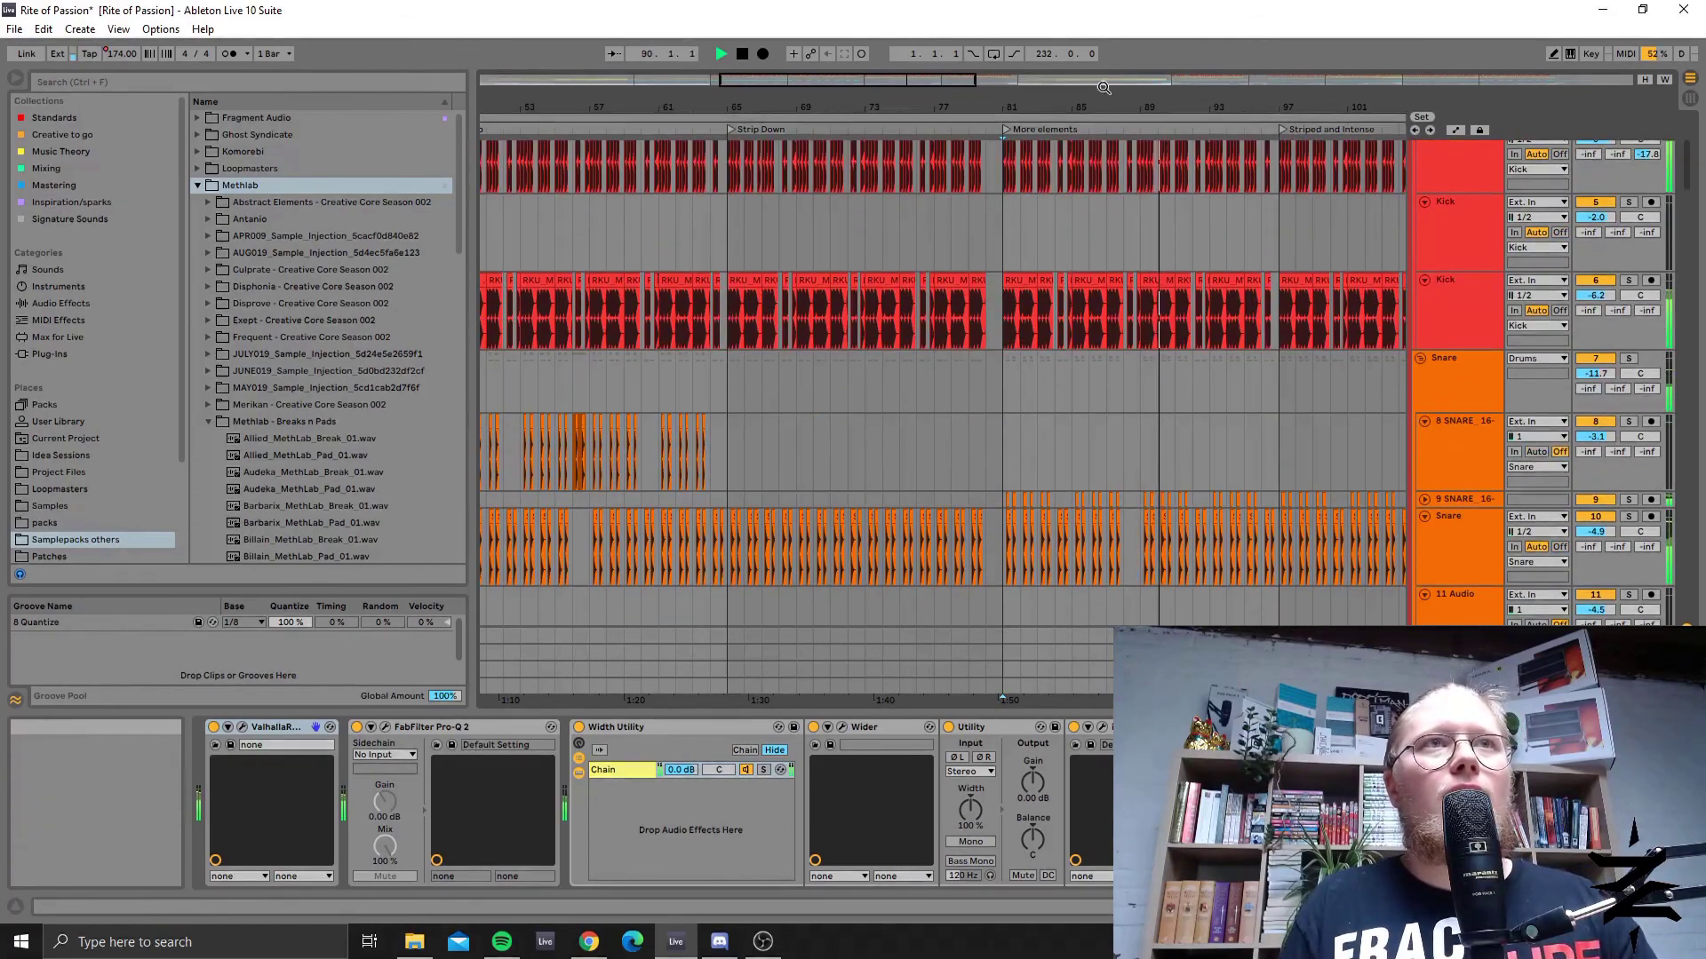
{"action": "left_click_drag", "start_coordinate": [849, 79], "coordinate": [966, 79]}
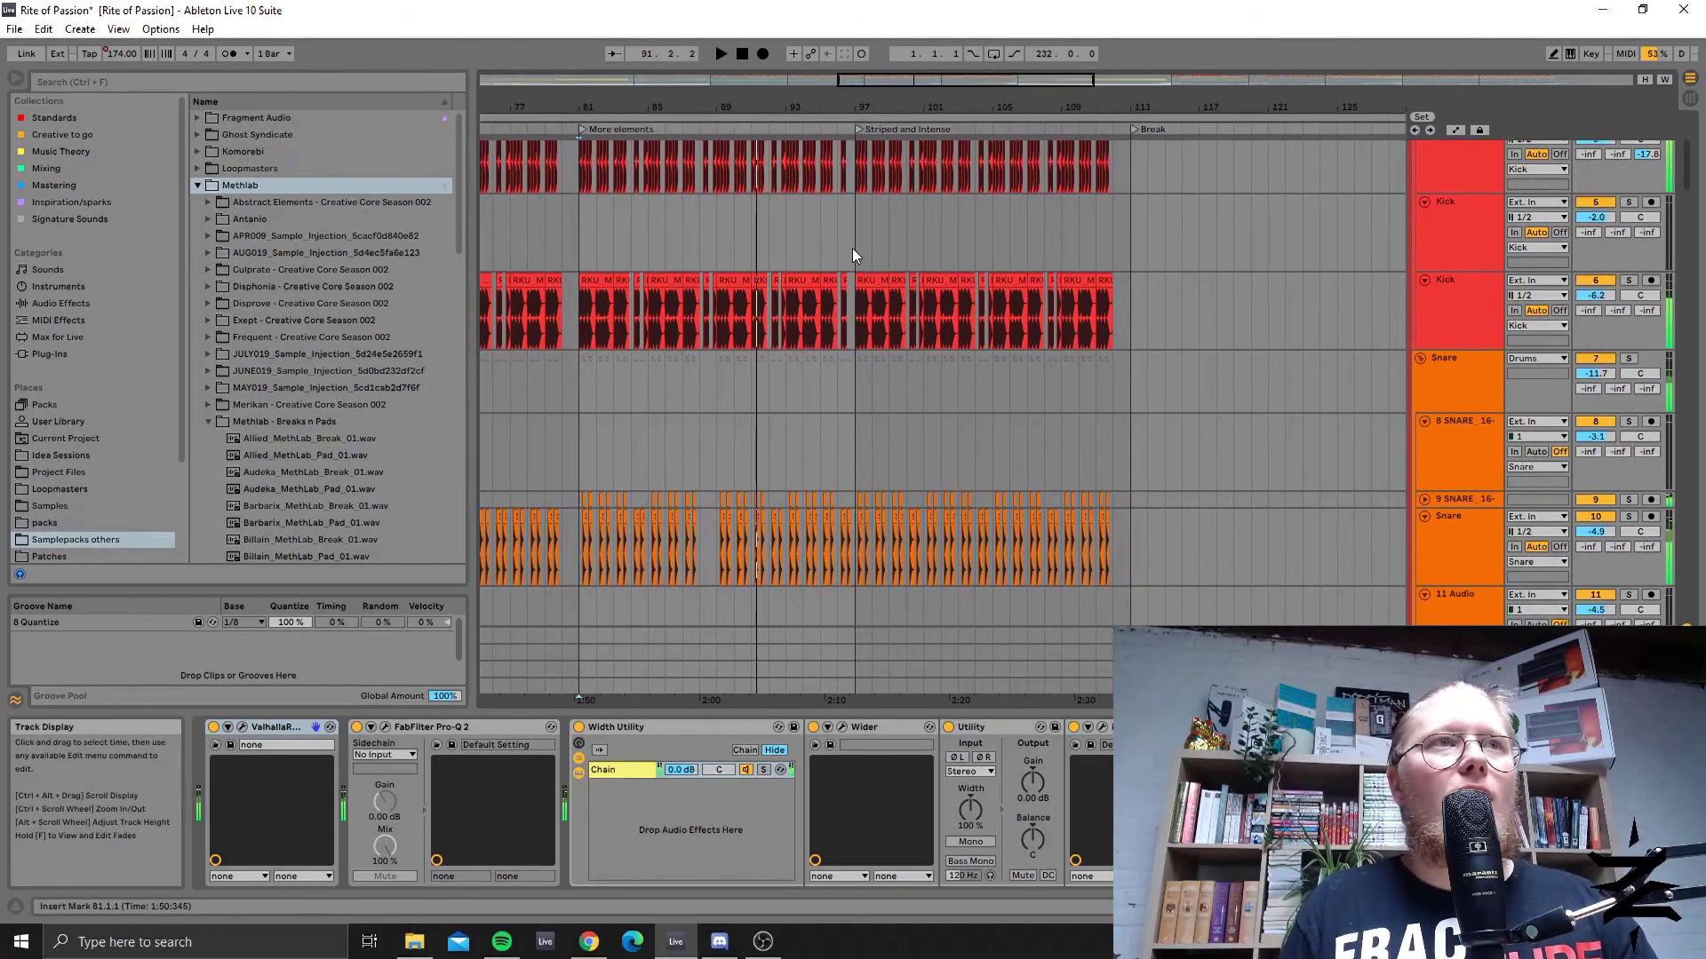
{"action": "left_click", "coordinate": [855, 247]}
{"action": "key", "text": "space"}
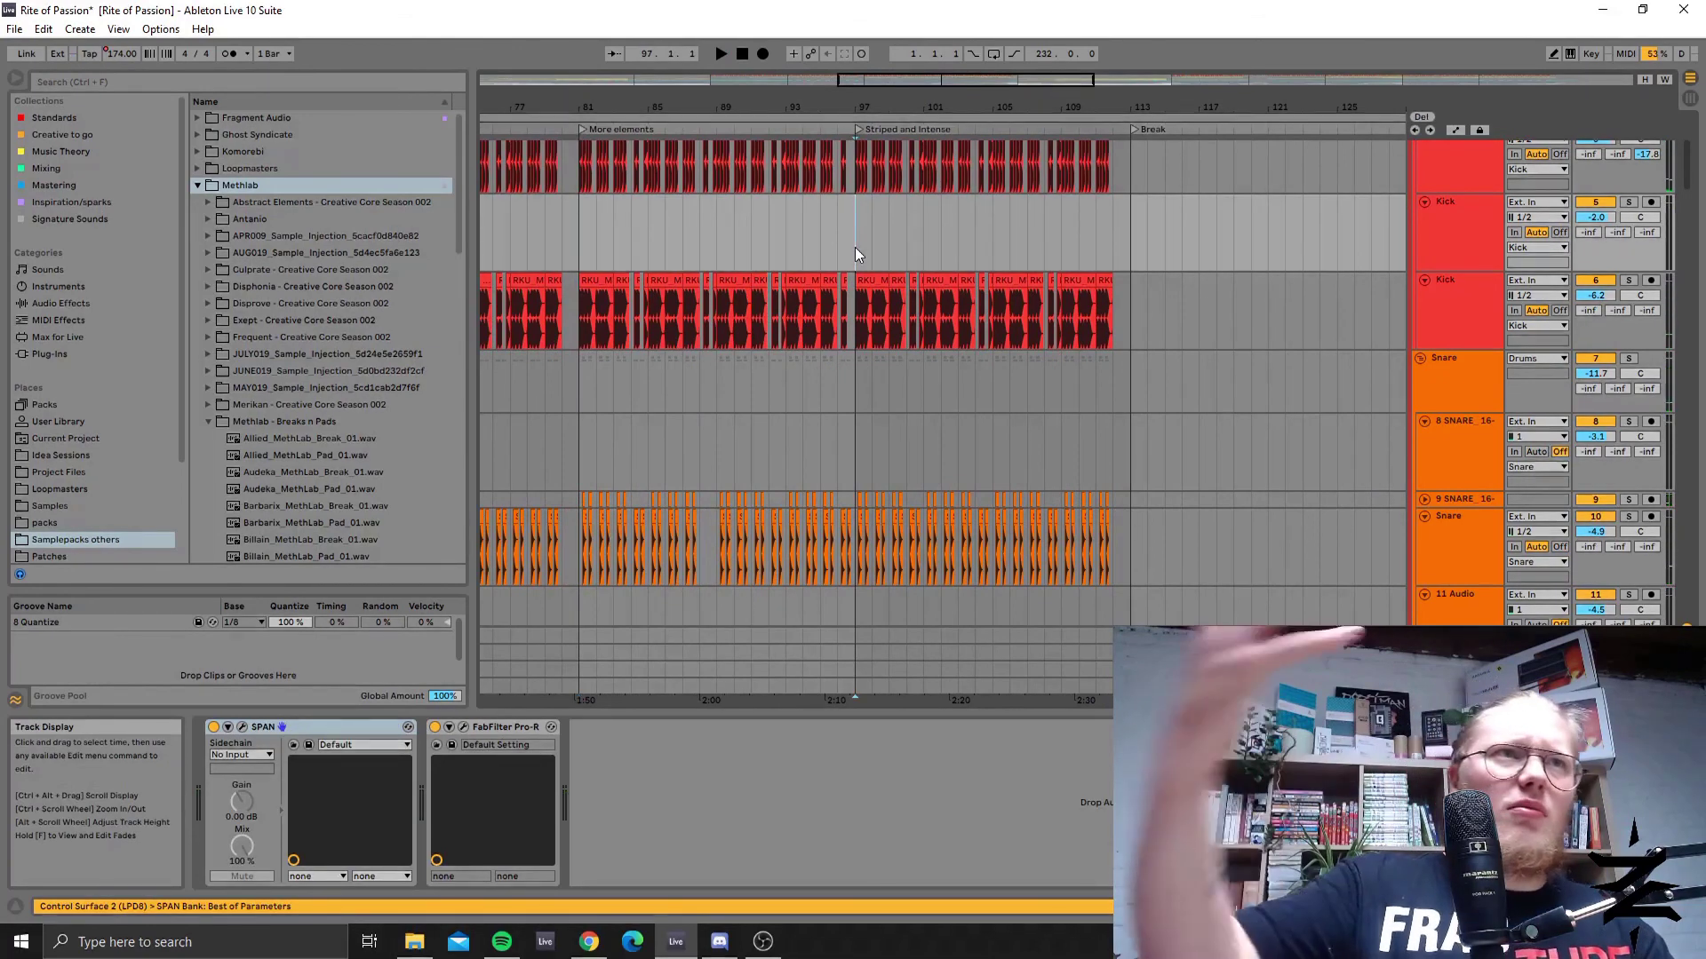
{"action": "key", "text": "space"}
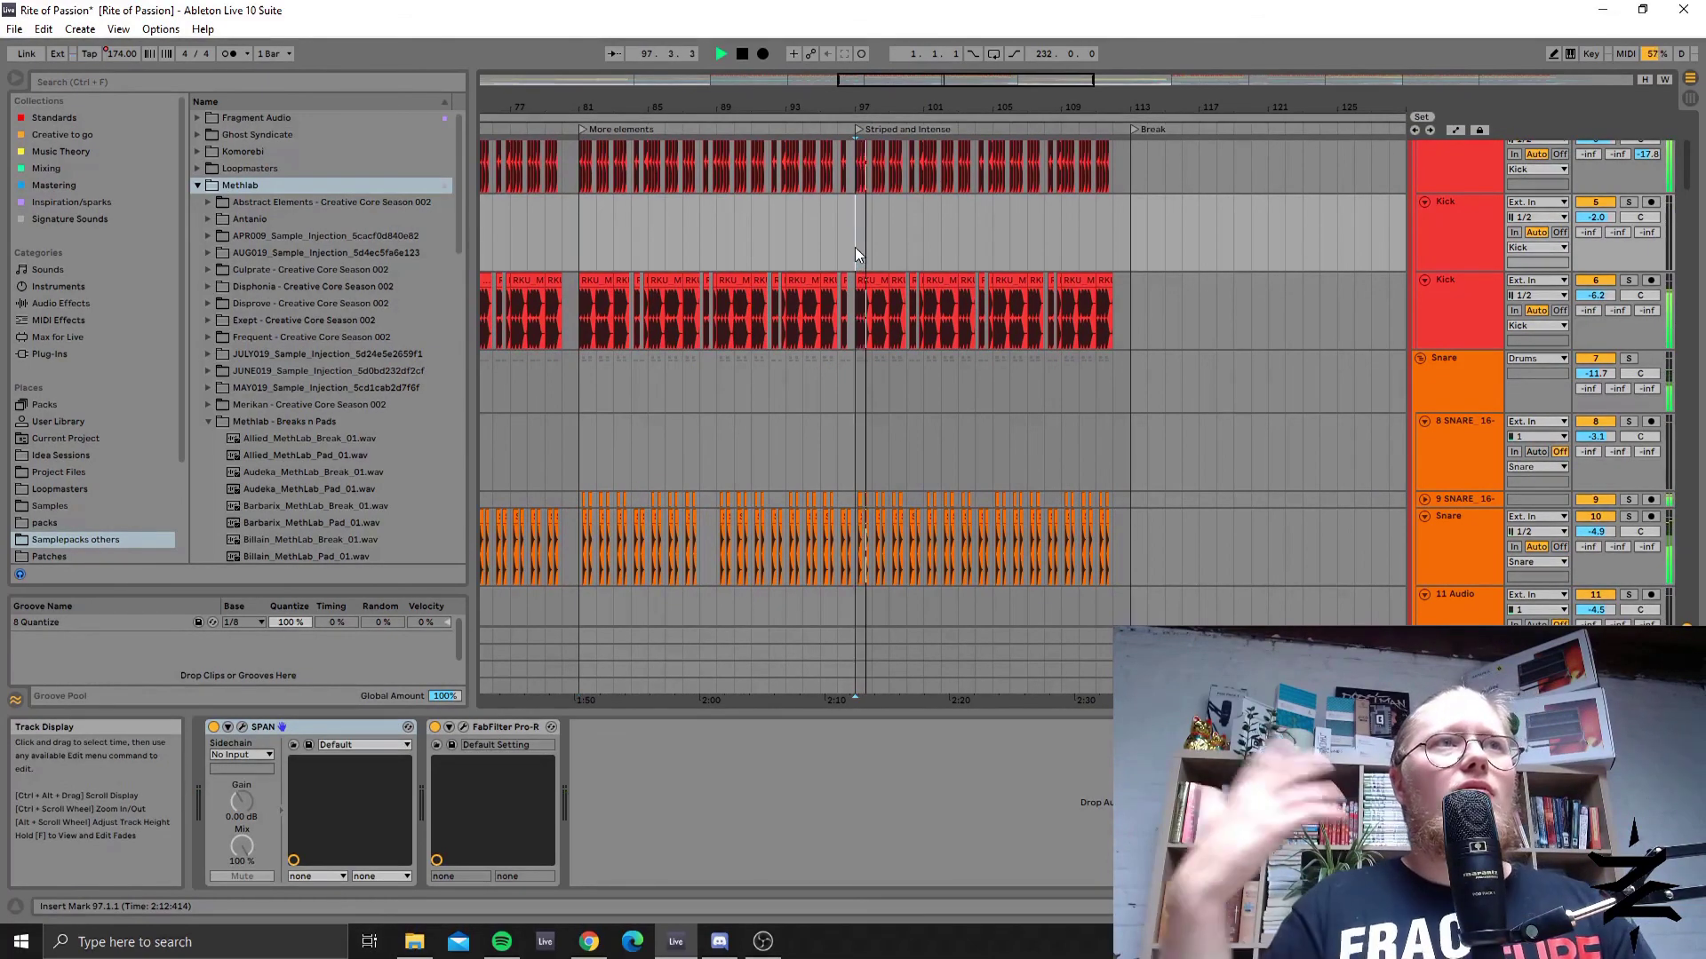
Look over the drum loop, flute and vocal tracks while Striped and Intense plays, then stop playback.
{"action": "scroll", "coordinate": [956, 445], "scroll_direction": "down", "scroll_amount": 10}
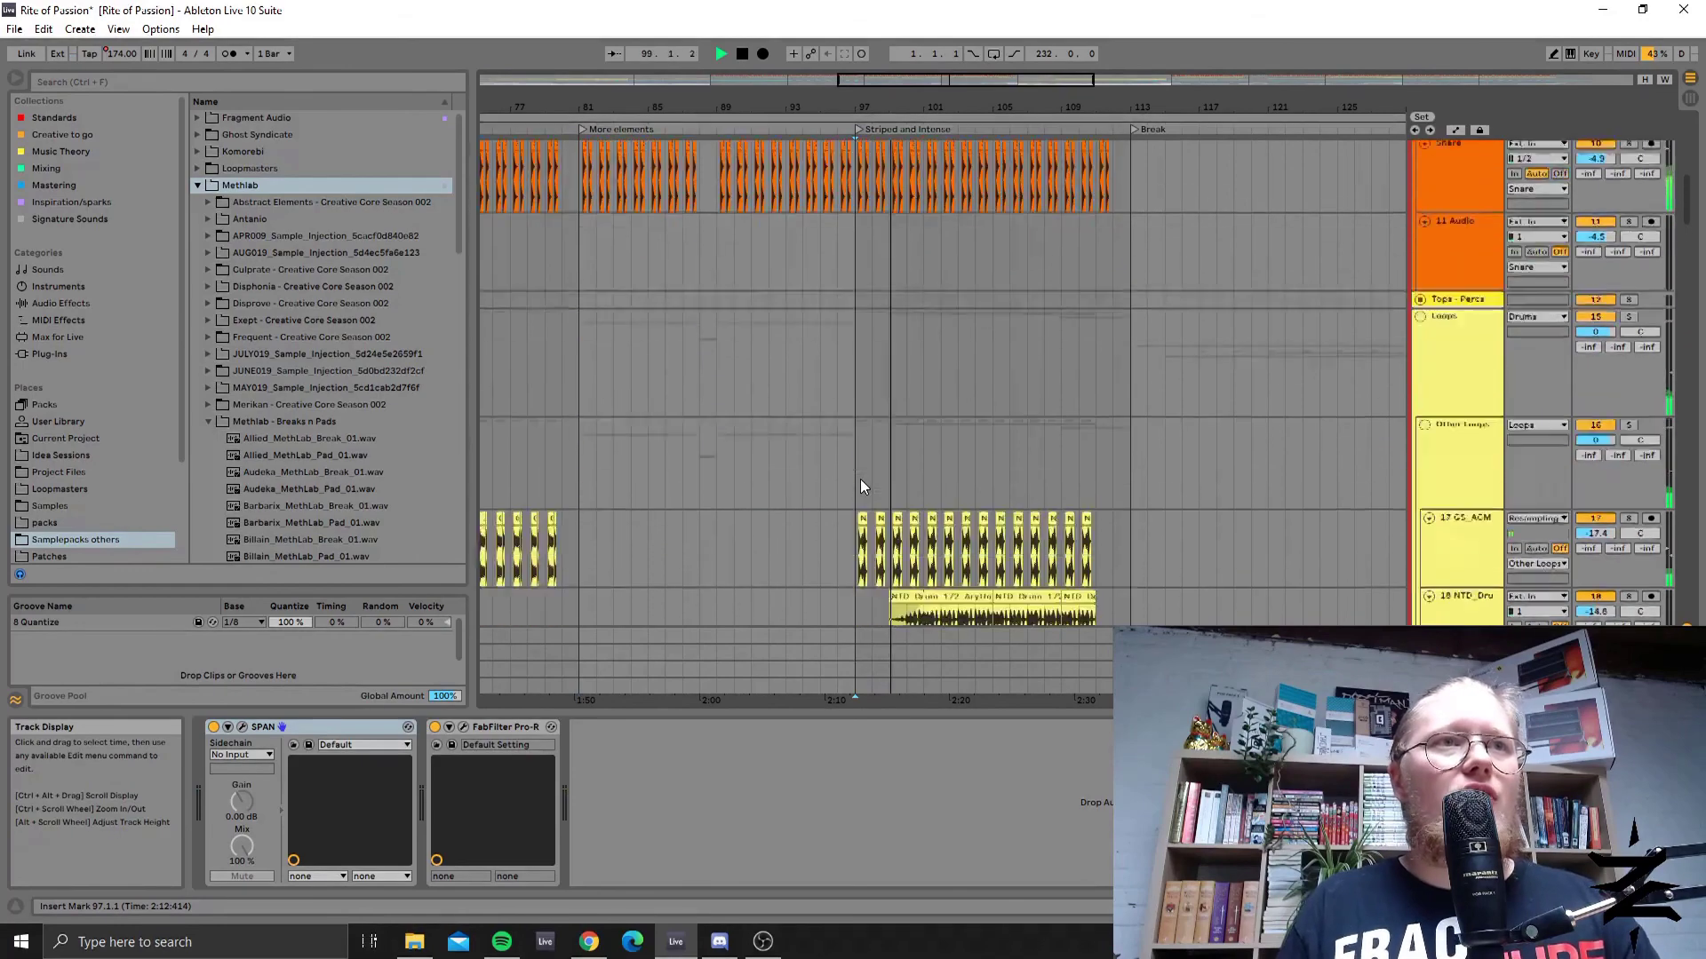
{"action": "scroll", "coordinate": [958, 487], "scroll_direction": "down", "scroll_amount": 5}
{"action": "scroll", "coordinate": [969, 508], "scroll_direction": "up", "scroll_amount": 3}
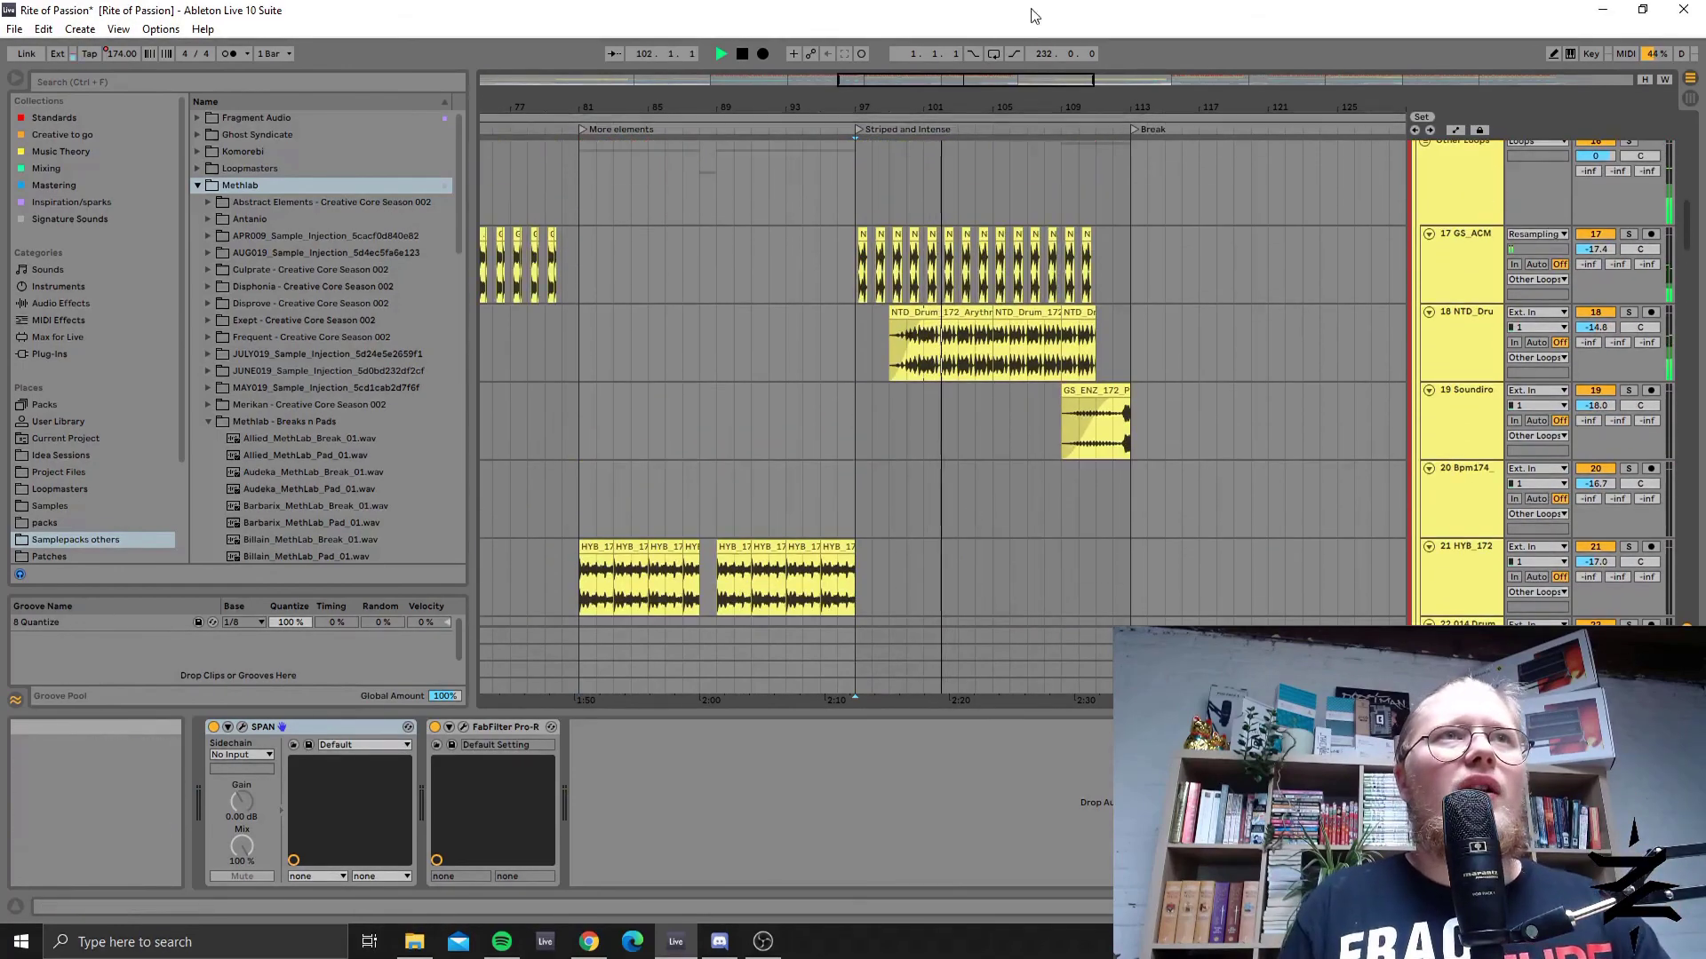
{"action": "left_click_drag", "start_coordinate": [969, 79], "coordinate": [970, 107]}
{"action": "scroll", "coordinate": [1201, 297], "scroll_direction": "down", "scroll_amount": 10}
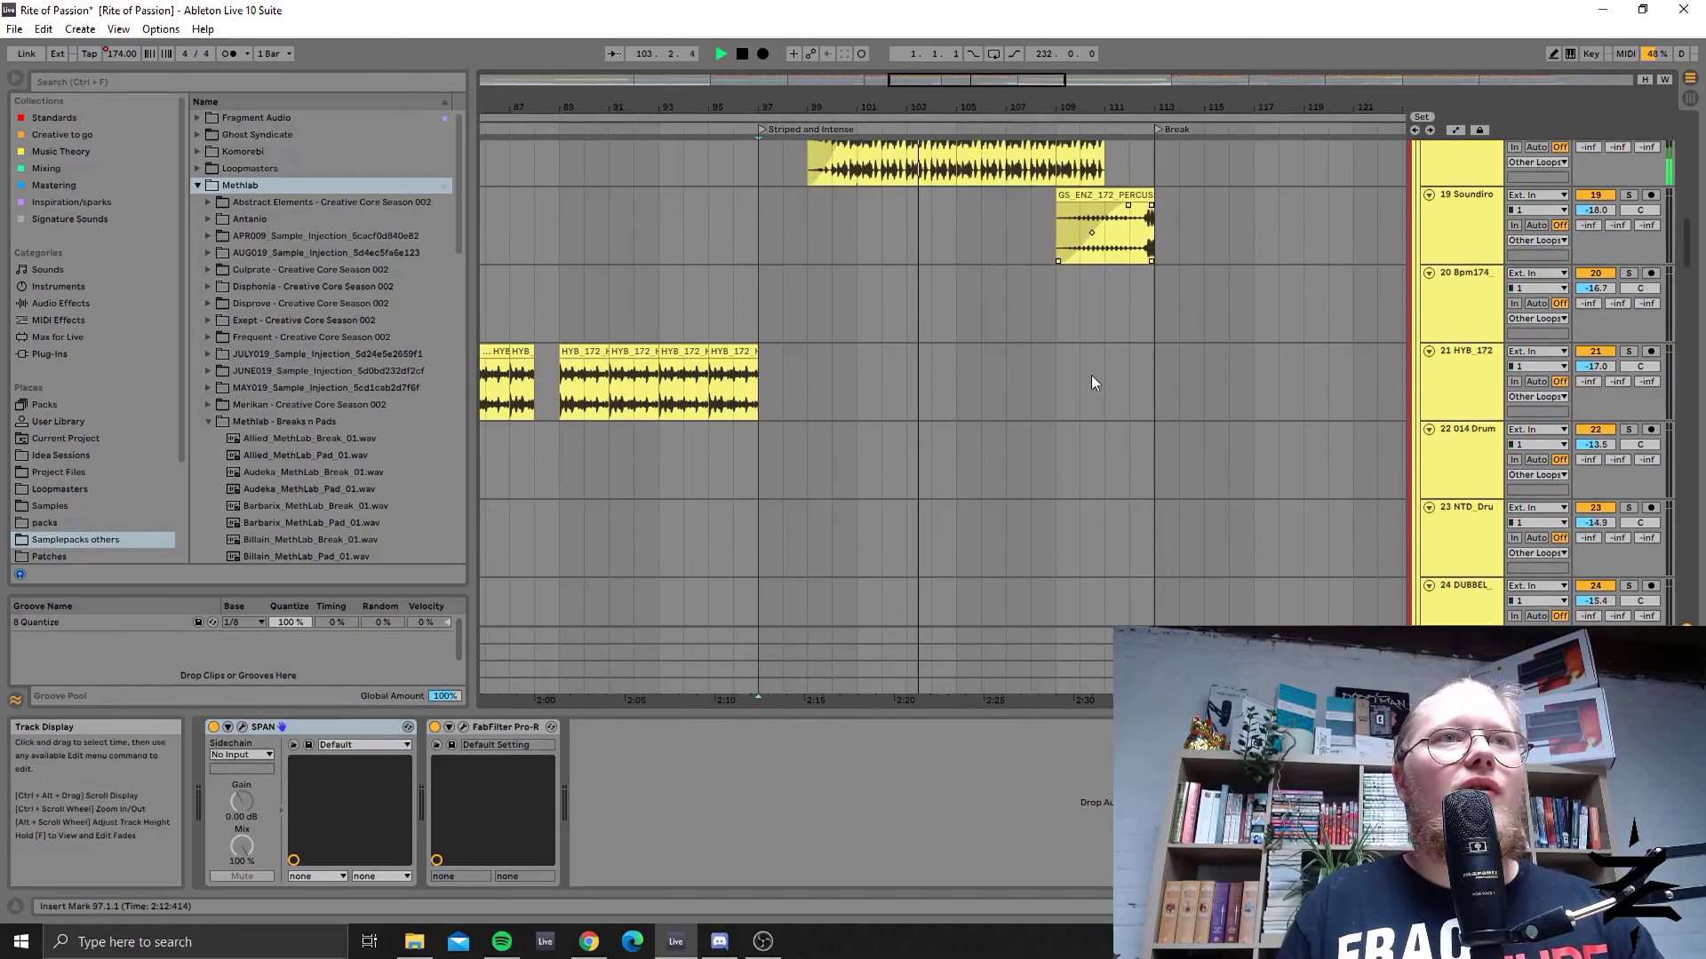
{"action": "scroll", "coordinate": [1040, 573], "scroll_direction": "down", "scroll_amount": 12}
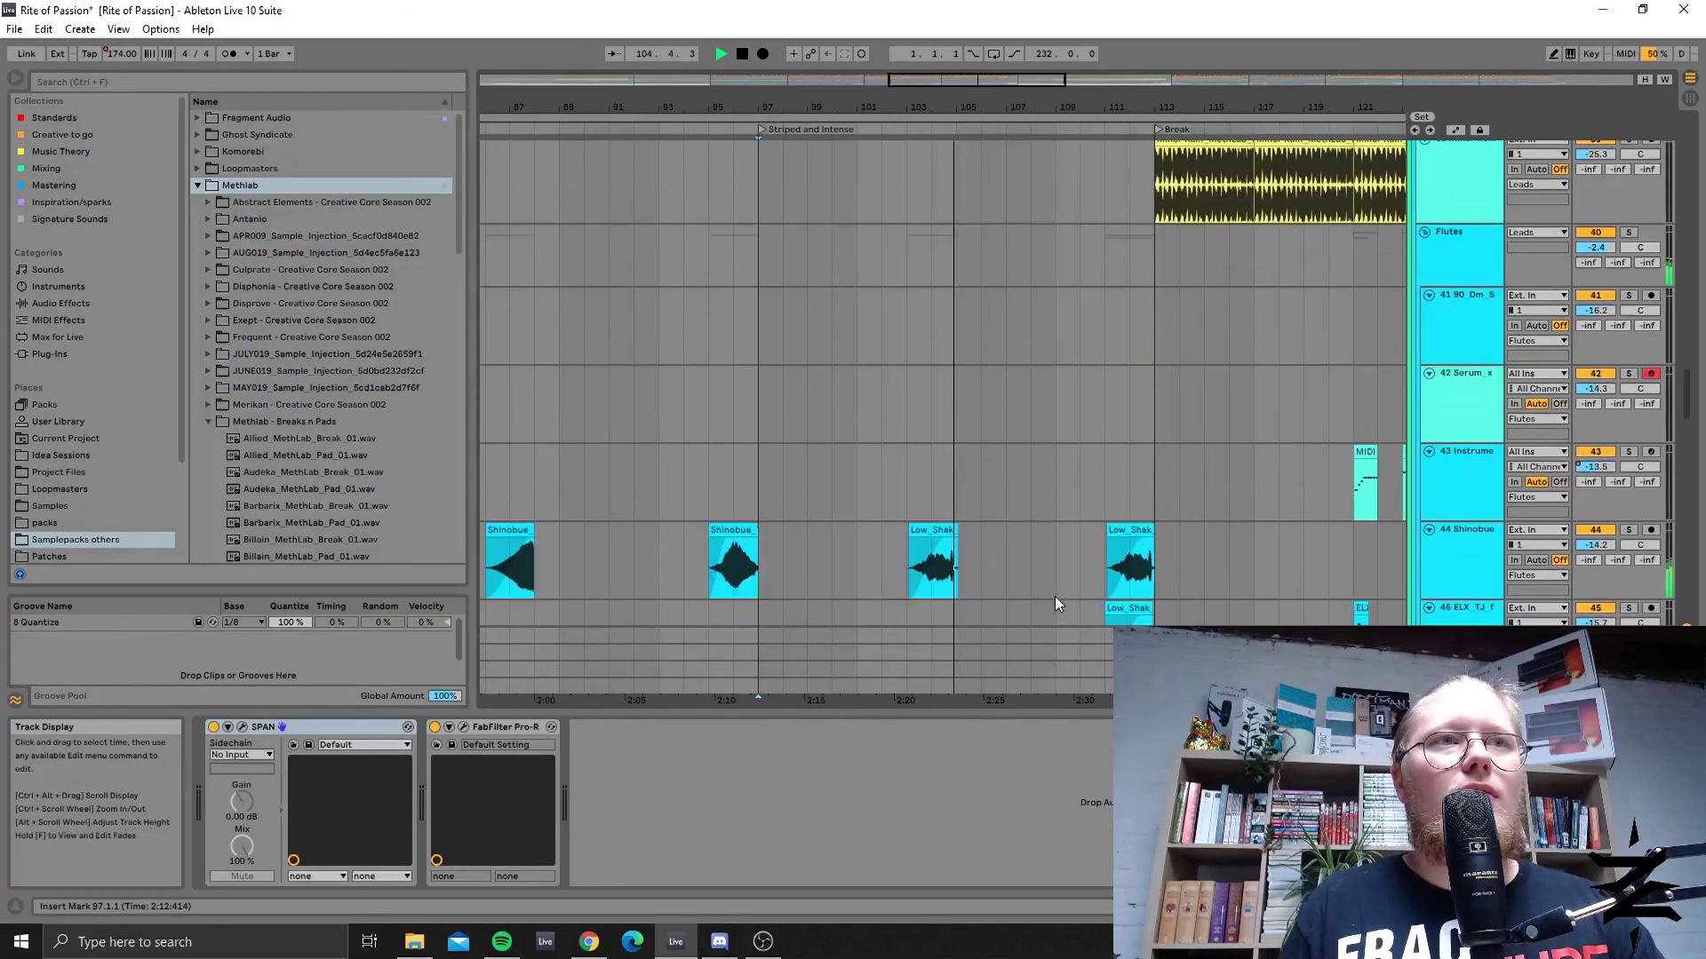
{"action": "scroll", "coordinate": [904, 411], "scroll_direction": "down", "scroll_amount": 4}
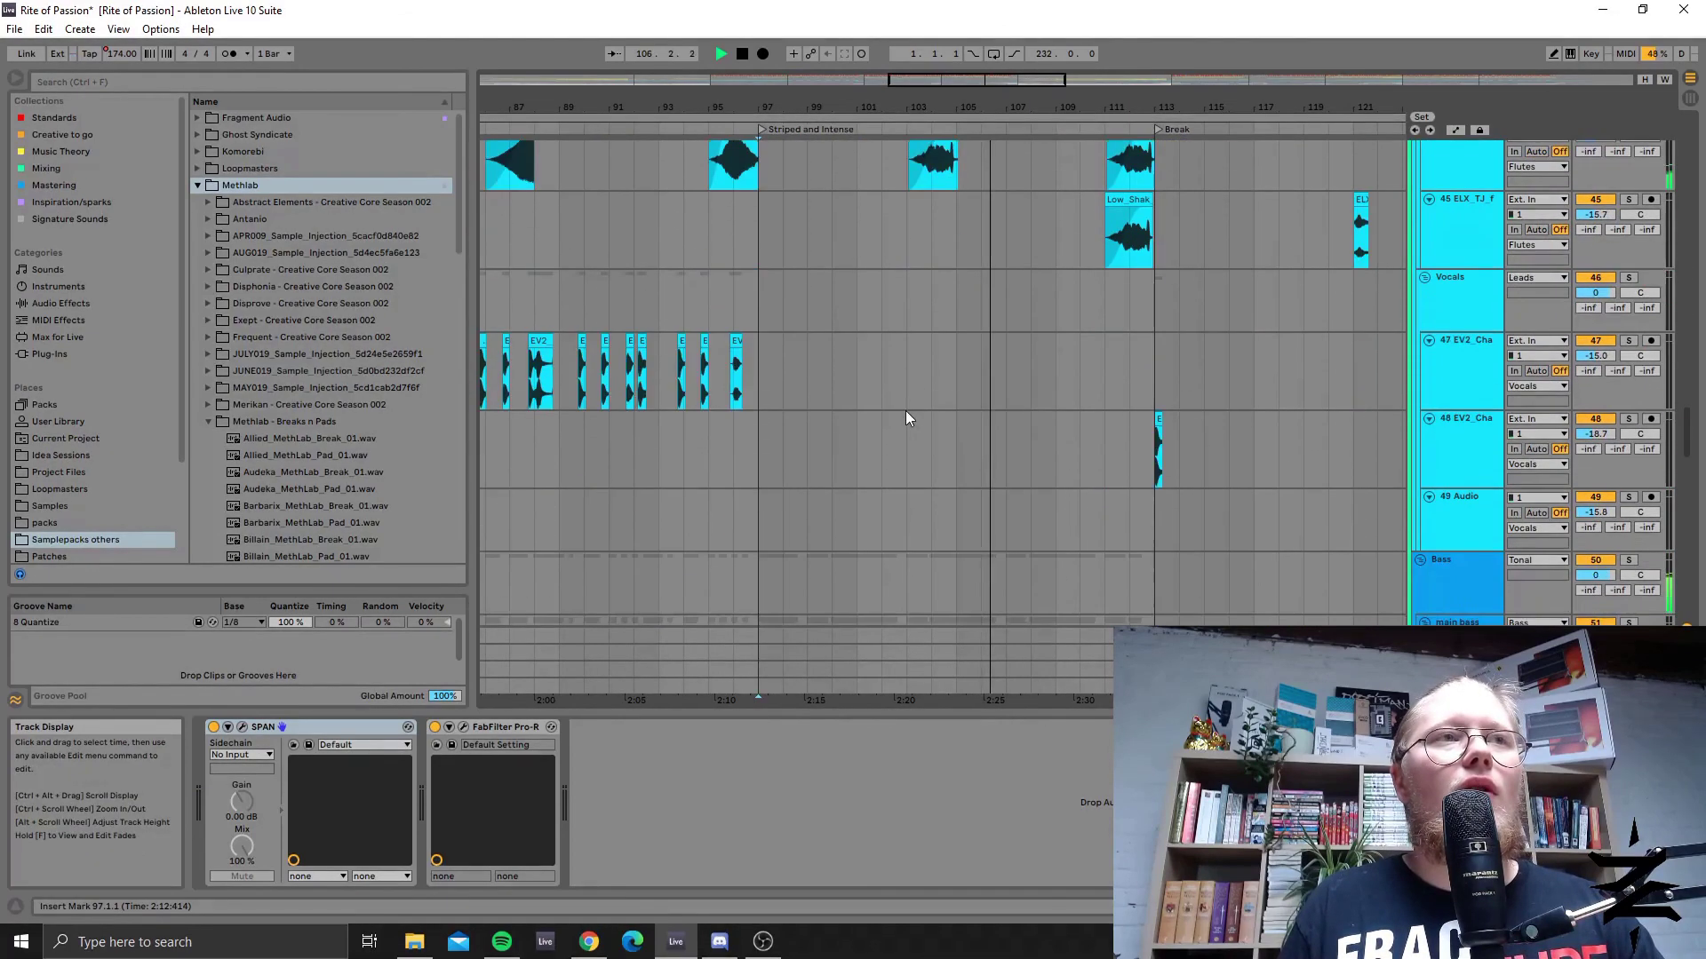
{"action": "scroll", "coordinate": [904, 418], "scroll_direction": "up", "scroll_amount": 4}
{"action": "scroll", "coordinate": [901, 413], "scroll_direction": "up", "scroll_amount": 2}
{"action": "key", "text": "space"}
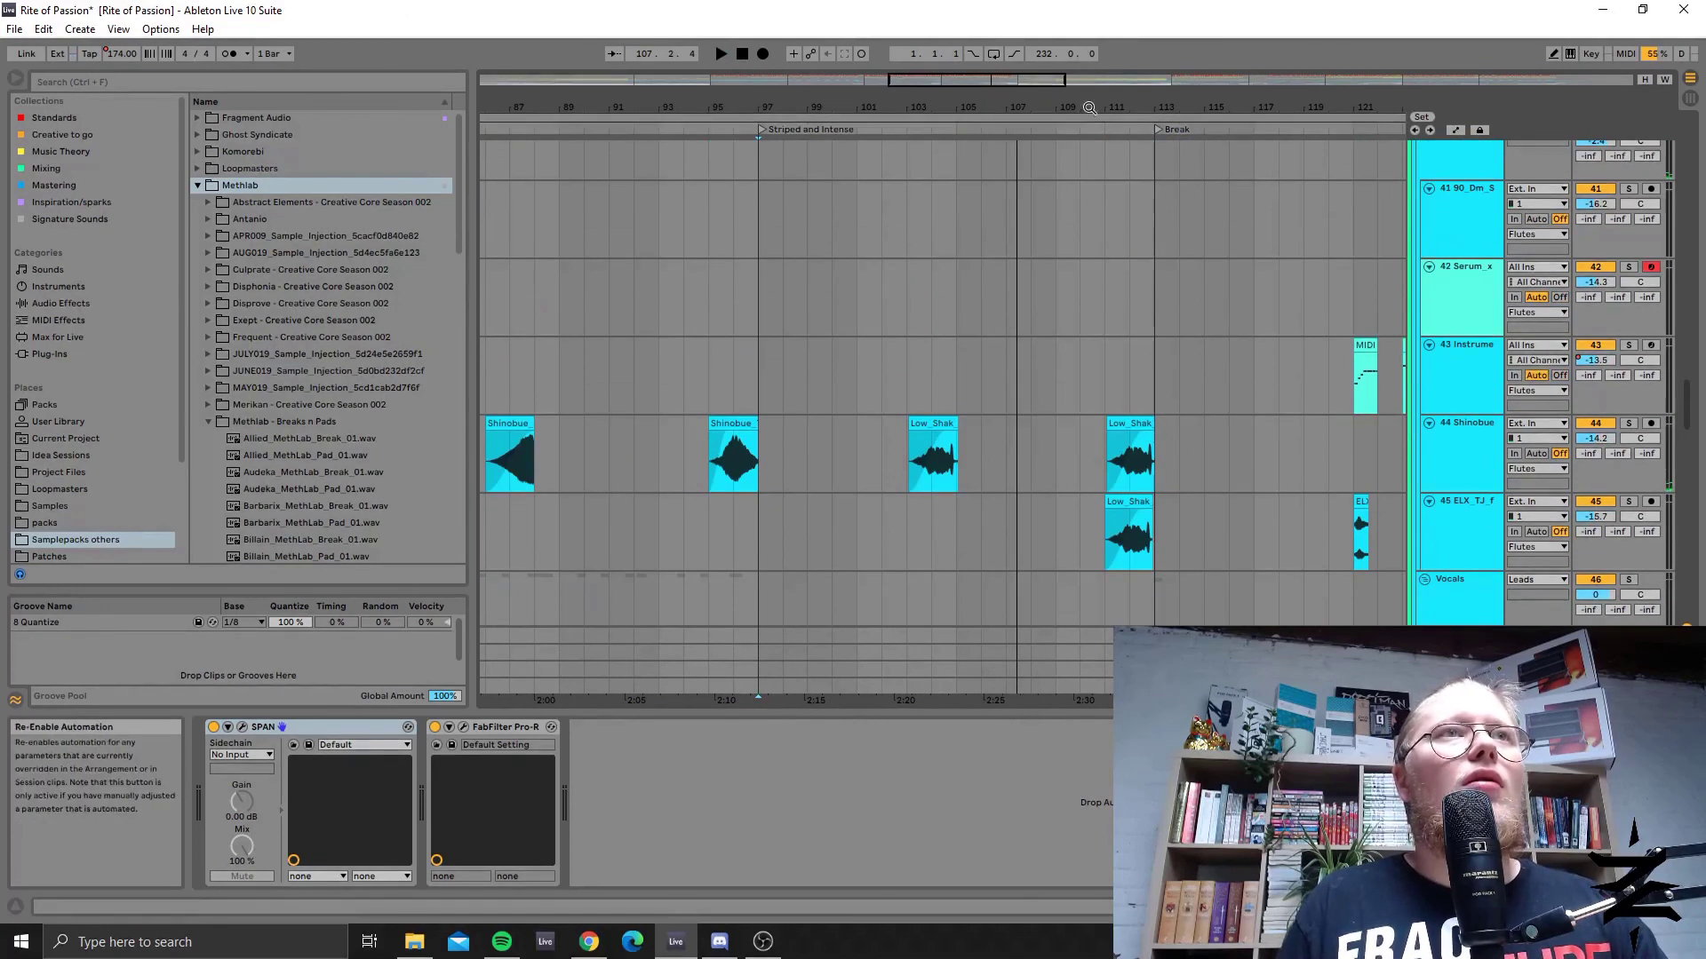
Compare the flute clips on tracks 41 to 45 across Strip Down, More elements and Striped and Intense.
{"action": "left_click_drag", "start_coordinate": [977, 80], "coordinate": [979, 365]}
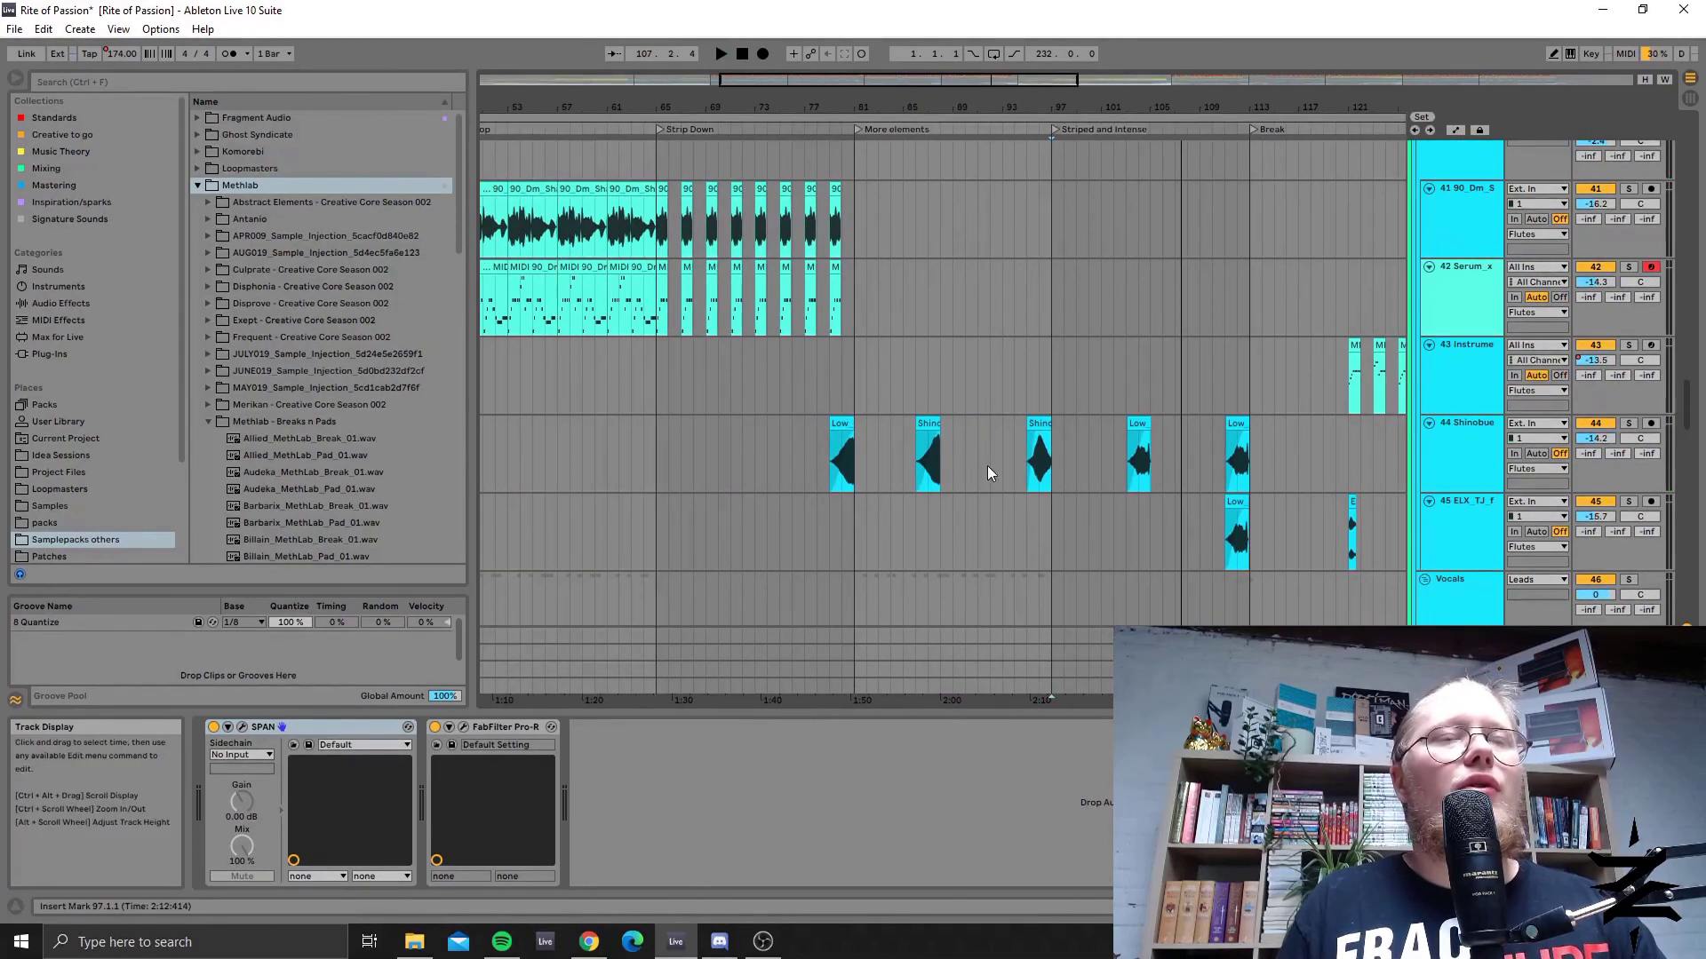
{"action": "scroll", "coordinate": [1039, 457], "scroll_direction": "down", "scroll_amount": 2}
{"action": "scroll", "coordinate": [1087, 439], "scroll_direction": "up", "scroll_amount": 4}
{"action": "scroll", "coordinate": [1102, 435], "scroll_direction": "down", "scroll_amount": 2}
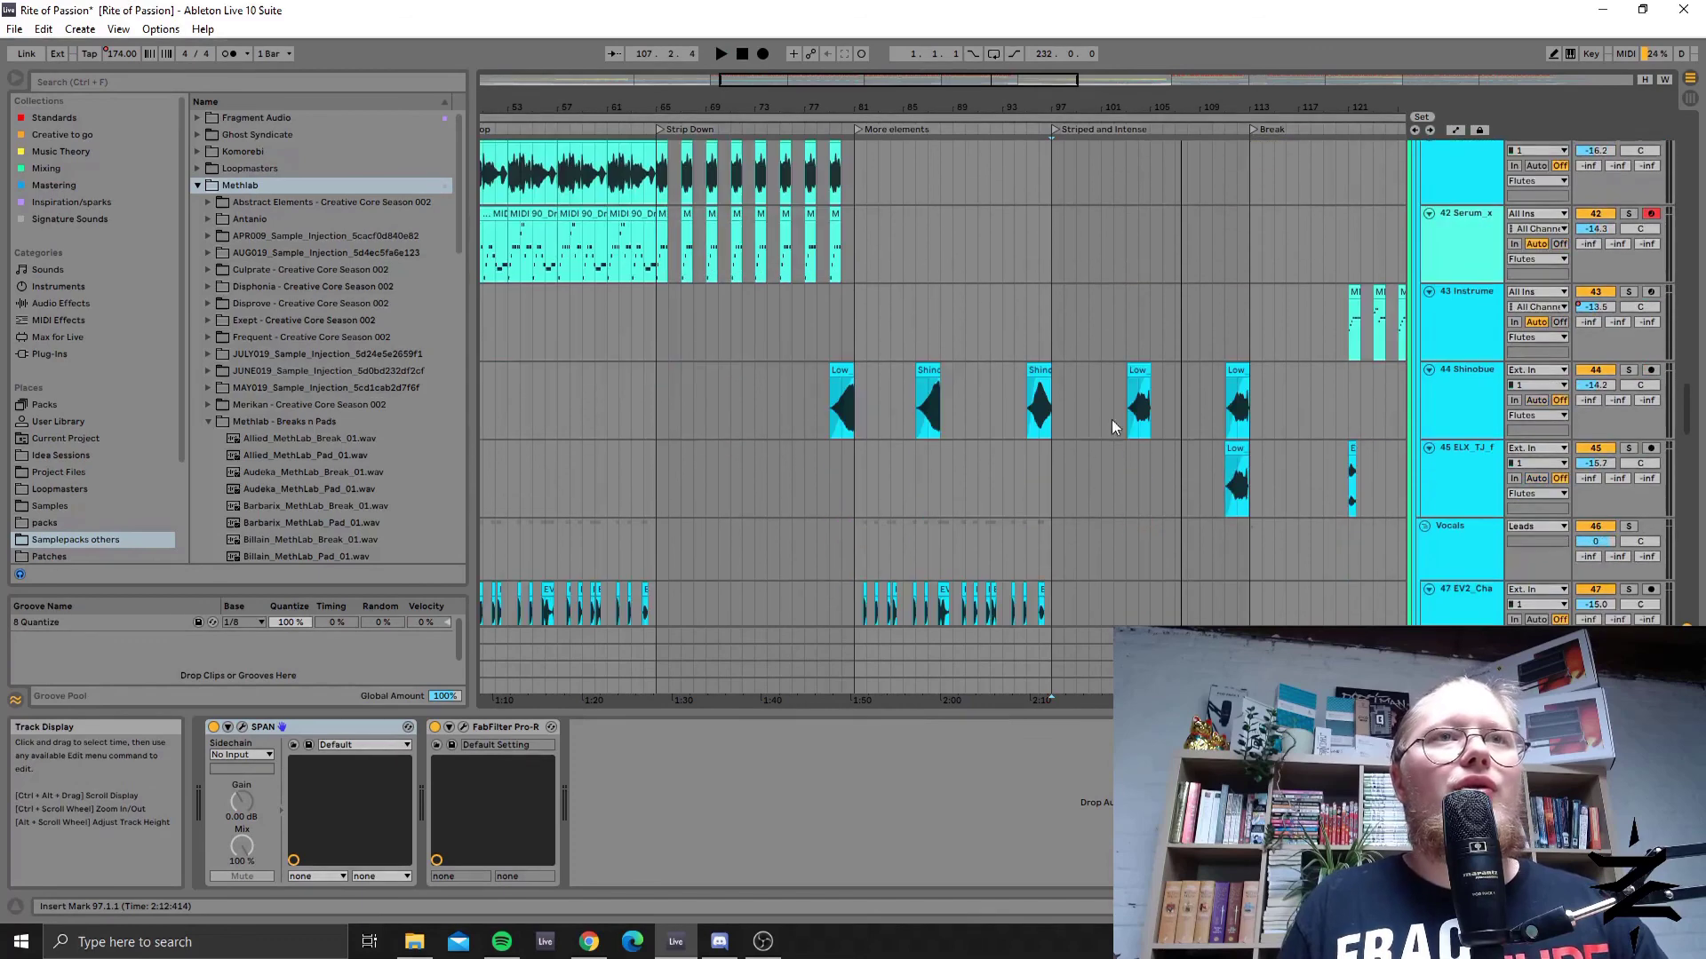
{"action": "scroll", "coordinate": [1146, 382], "scroll_direction": "up", "scroll_amount": 2}
Place the insert marker at bar 113 on the Leads group track and start playing the Break section.
{"action": "left_click_drag", "start_coordinate": [1066, 87], "coordinate": [1073, 96]}
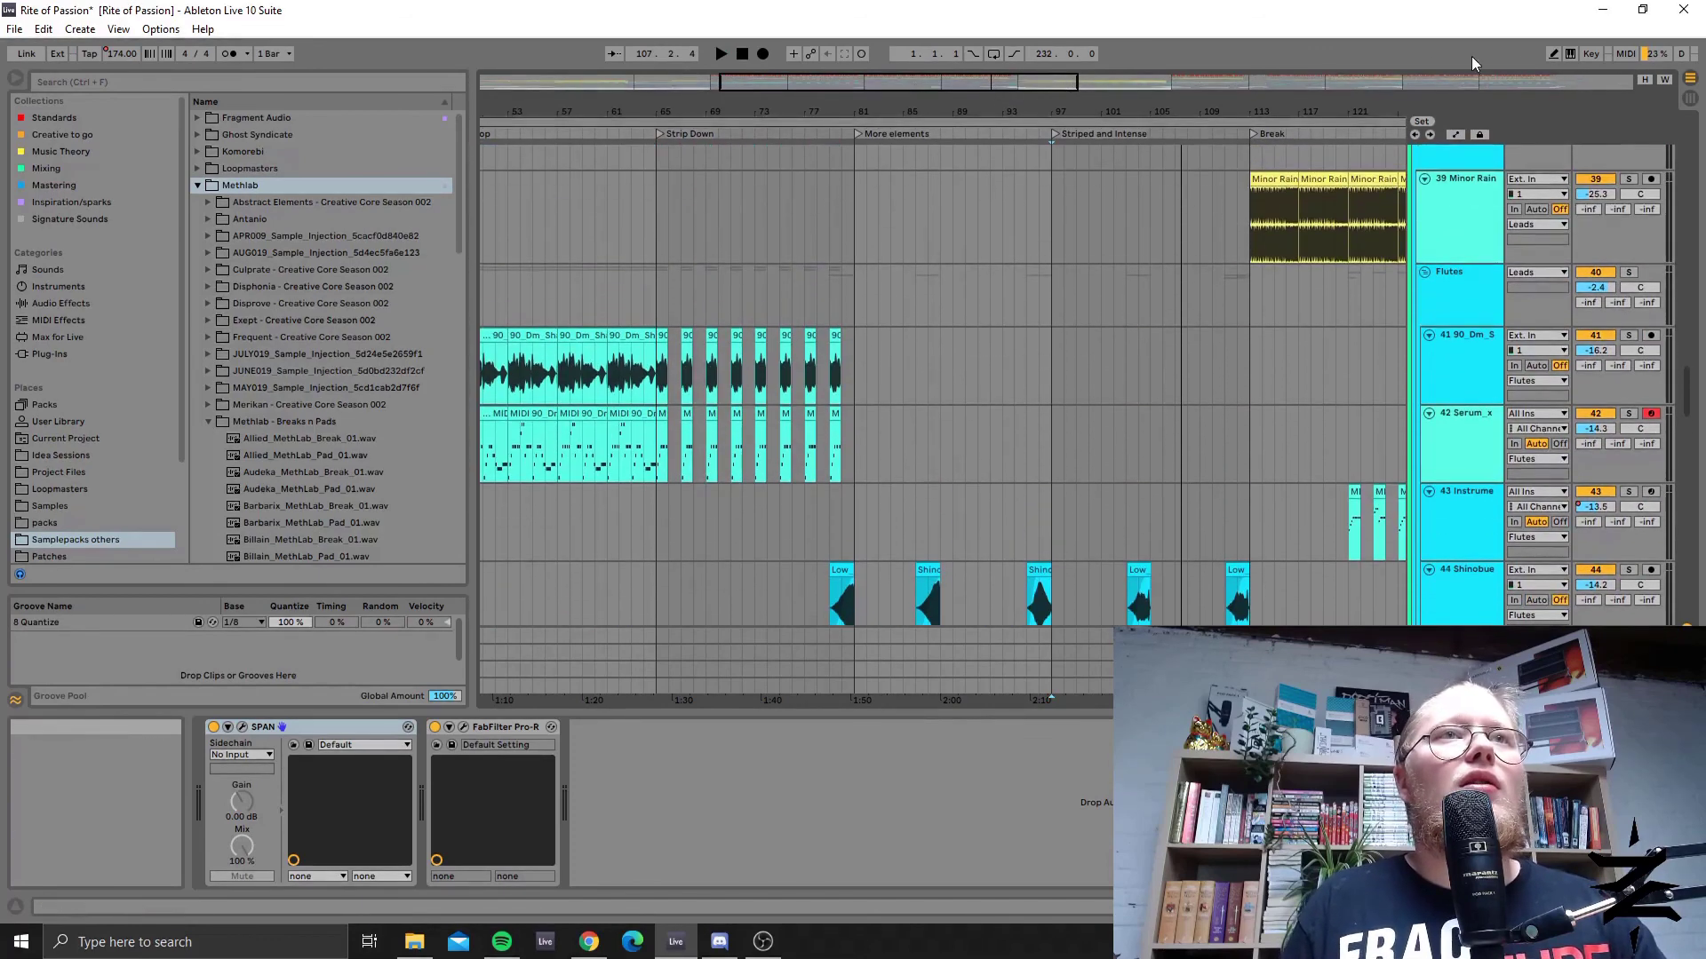
{"action": "scroll", "coordinate": [934, 329], "scroll_direction": "right", "scroll_amount": 5}
{"action": "scroll", "coordinate": [934, 329], "scroll_direction": "up", "scroll_amount": 1}
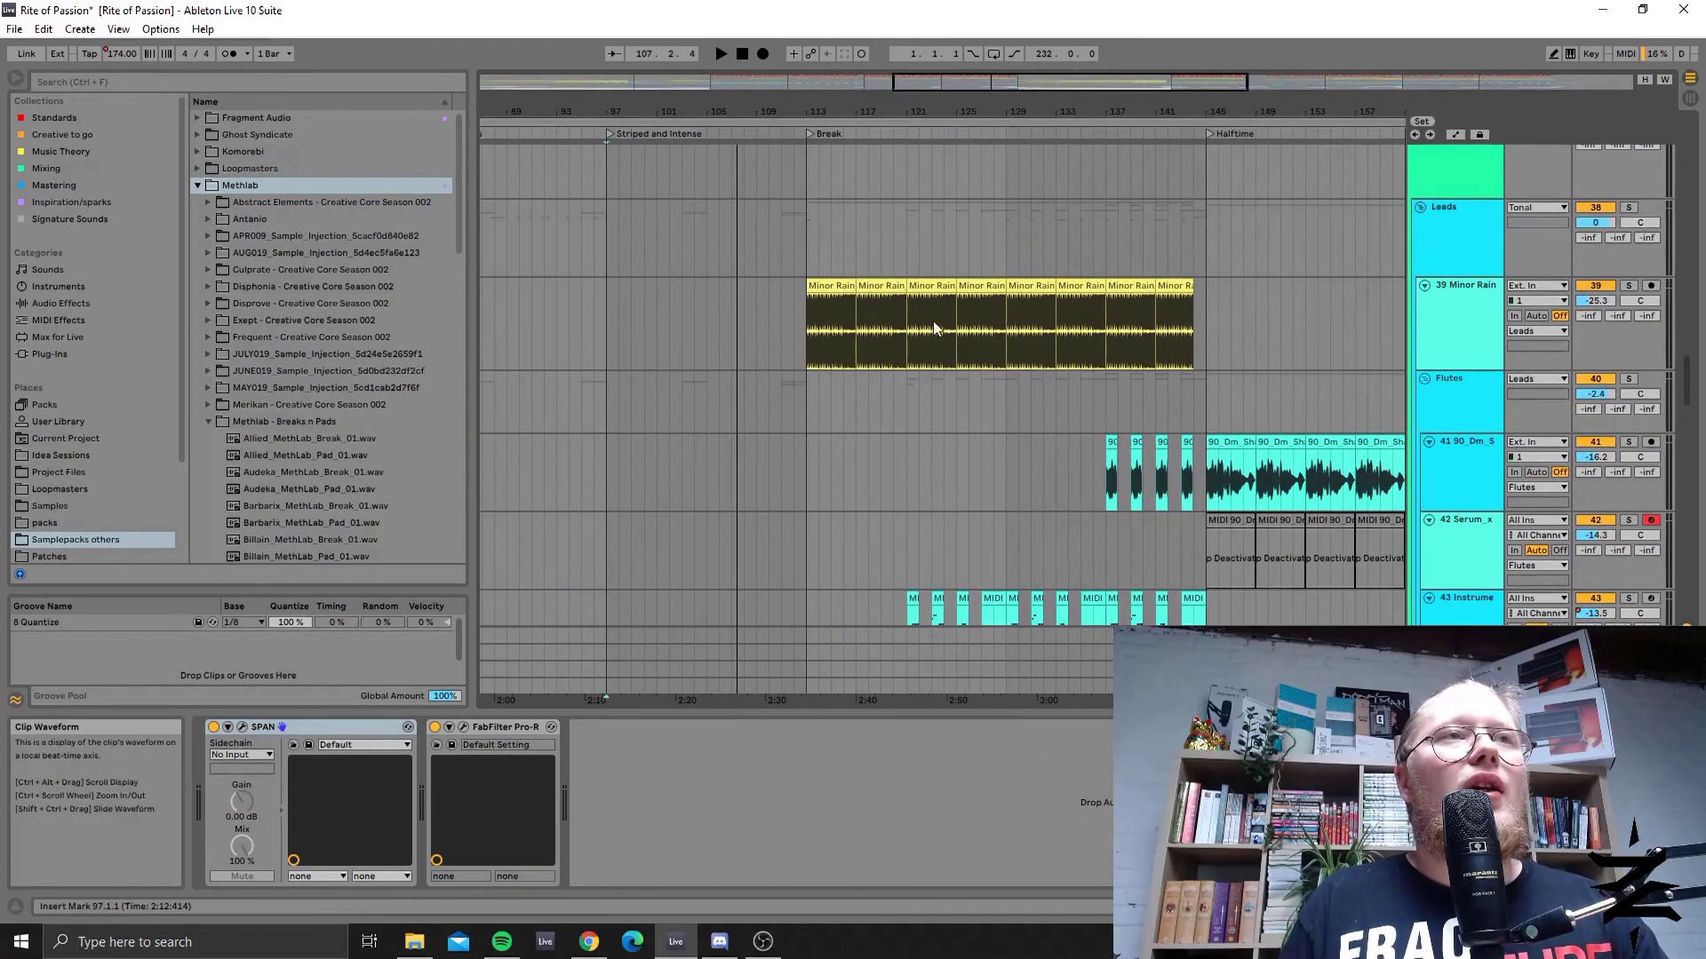
{"action": "left_click", "coordinate": [806, 260]}
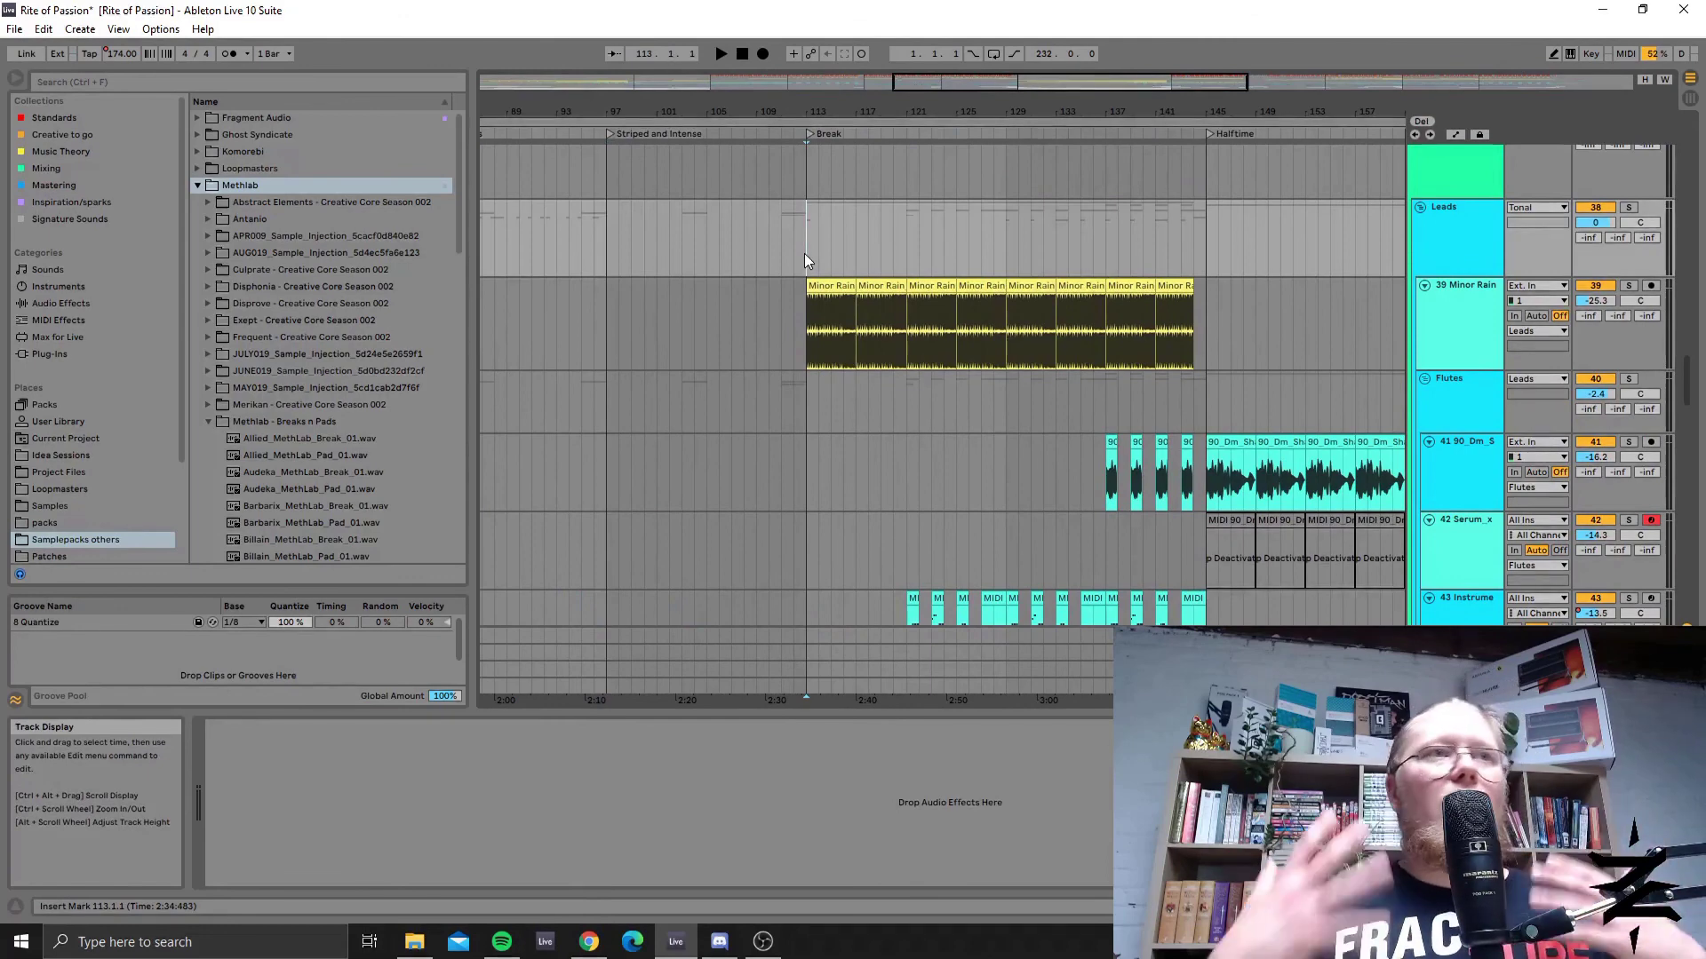
{"action": "key", "text": "space"}
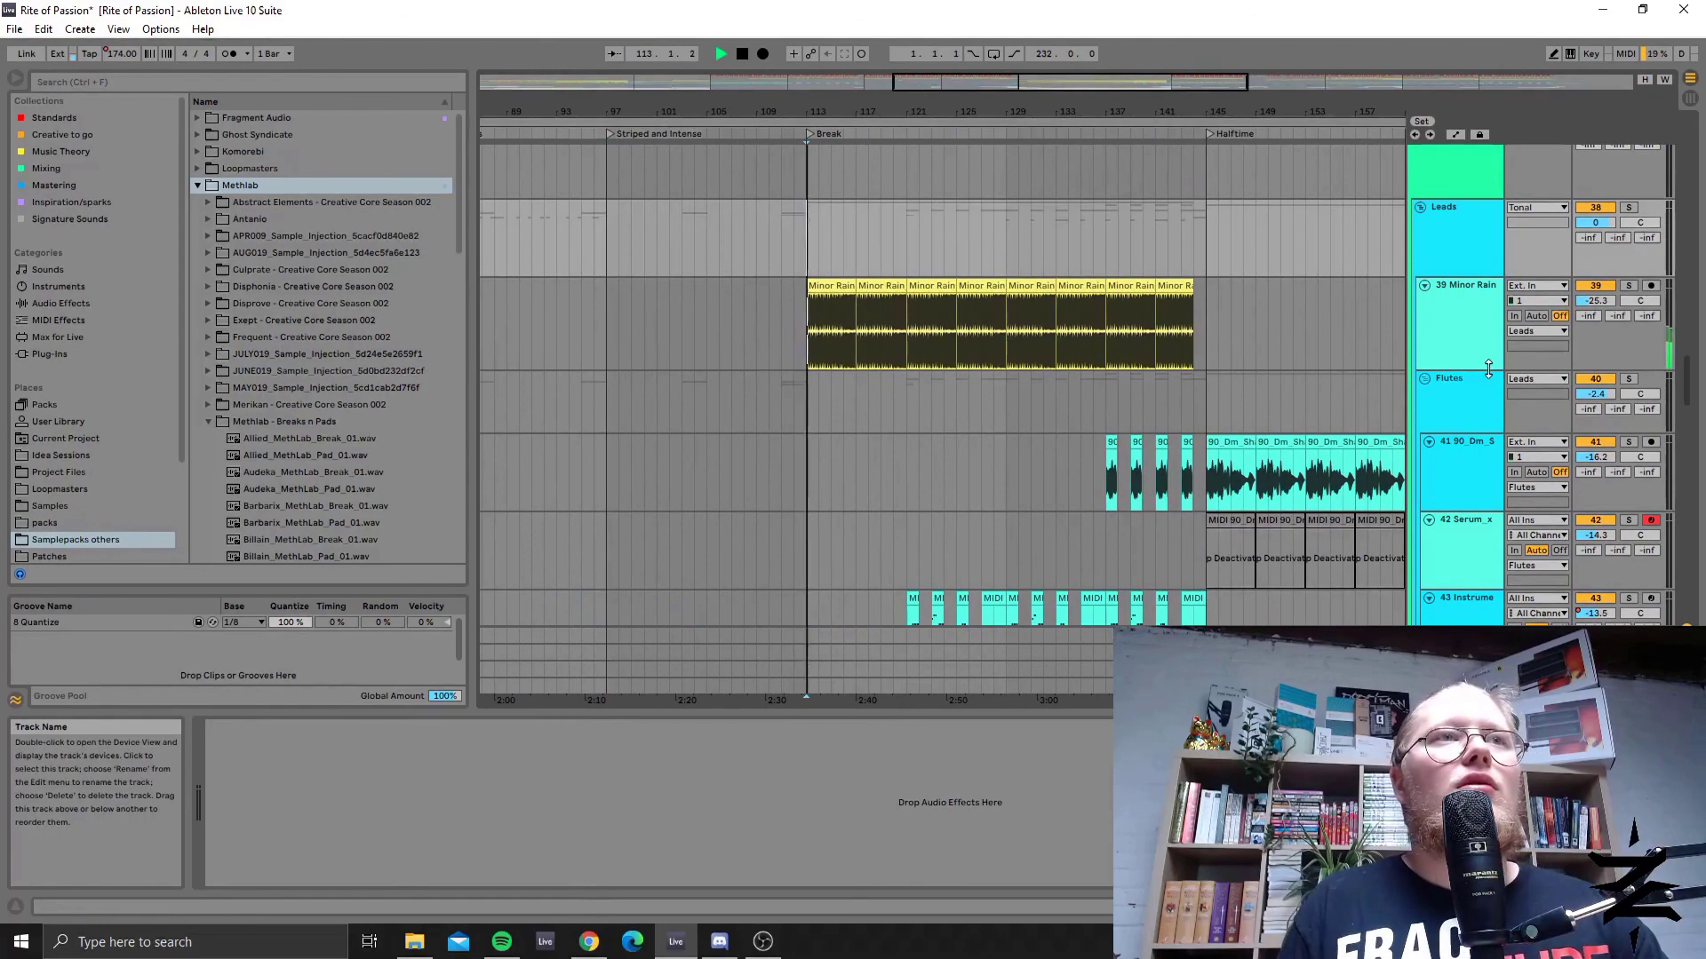
Examine the Break's Mangled Intro loops, flute and vocal tracks during playback.
{"action": "scroll", "coordinate": [972, 390], "scroll_direction": "up", "scroll_amount": 10}
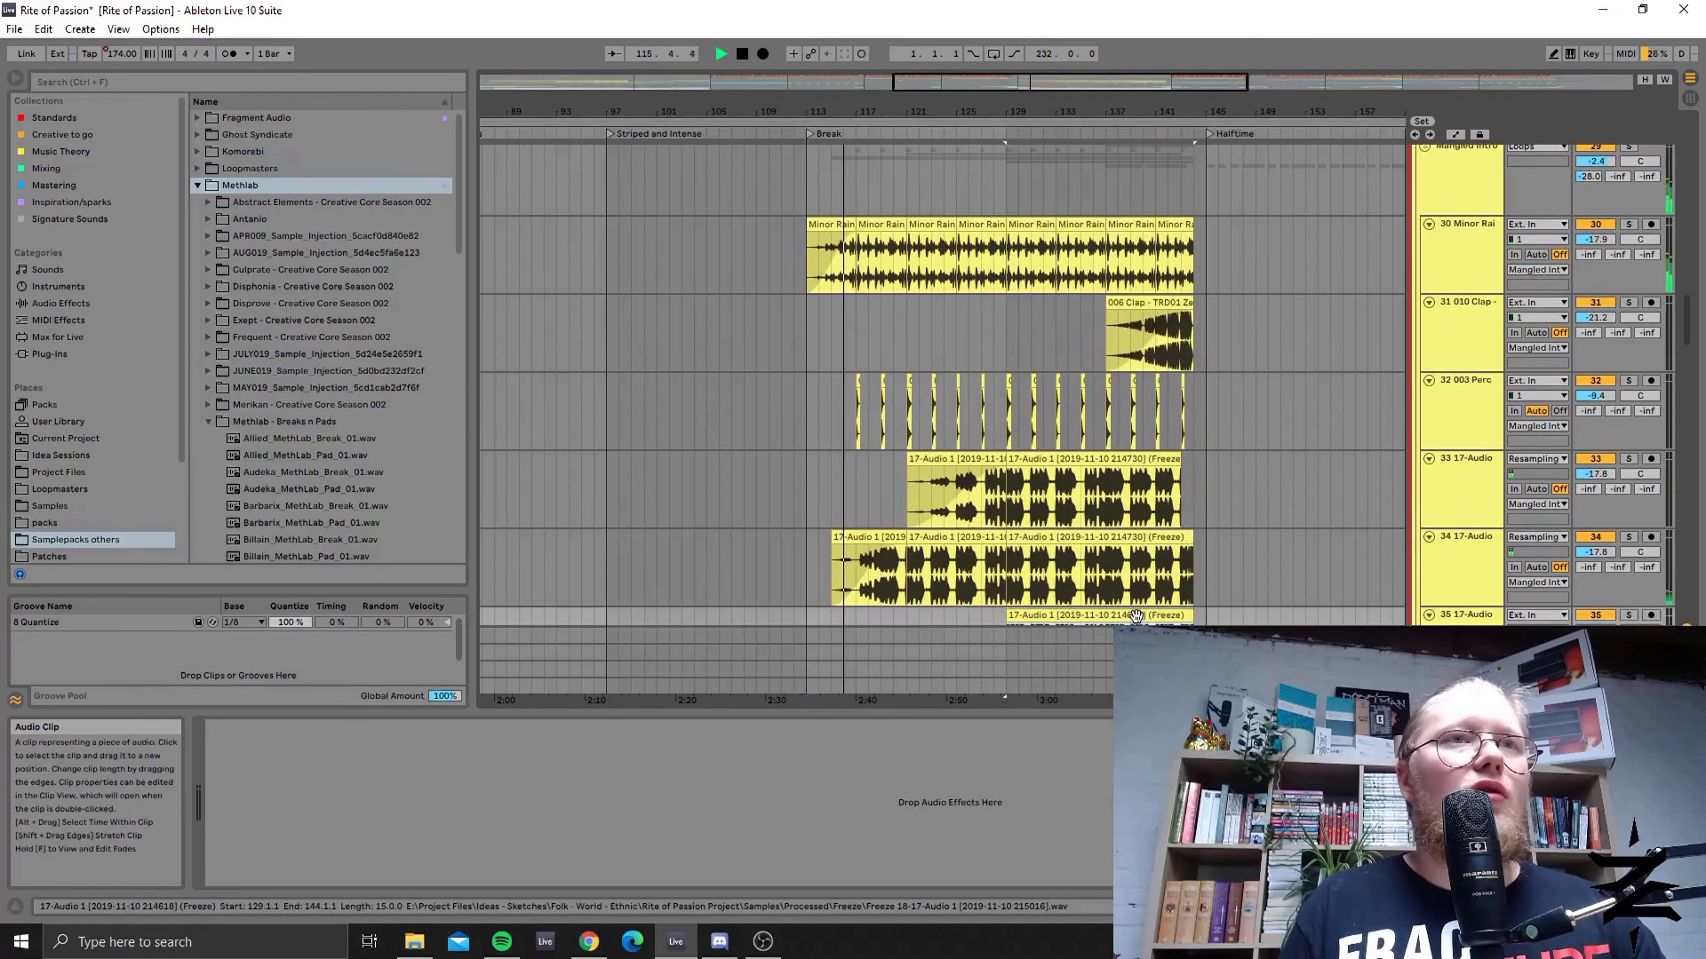
{"action": "scroll", "coordinate": [1115, 559], "scroll_direction": "up", "scroll_amount": 2}
{"action": "scroll", "coordinate": [1121, 552], "scroll_direction": "up", "scroll_amount": 12}
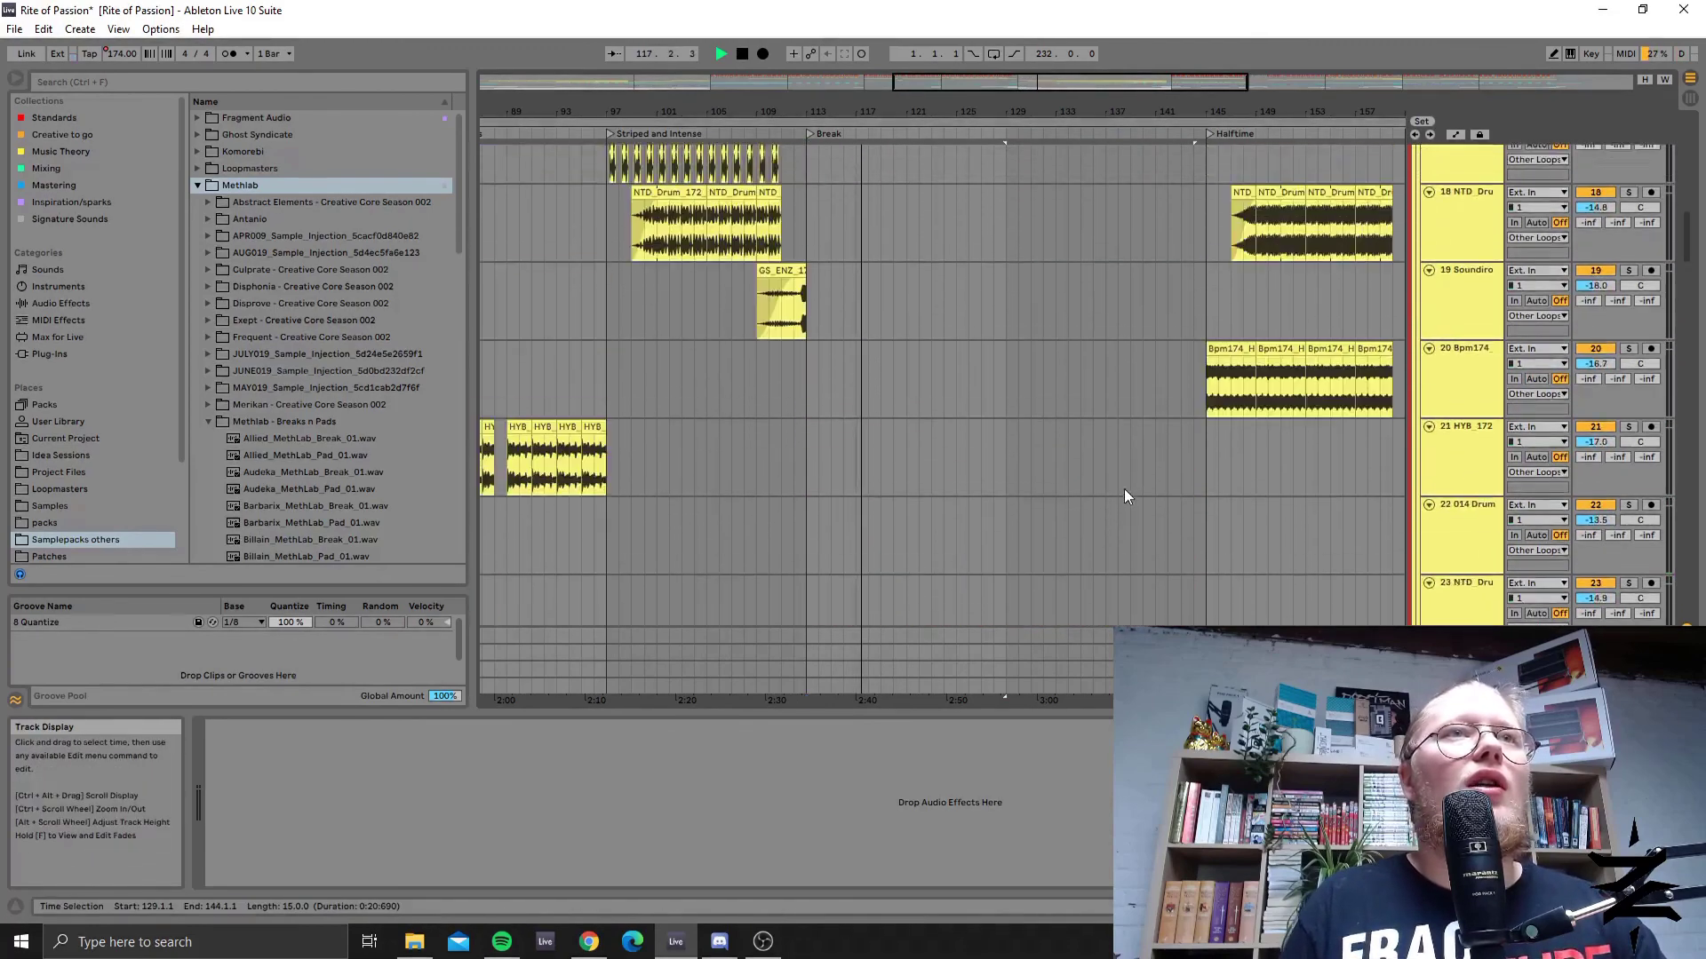
{"action": "scroll", "coordinate": [1127, 482], "scroll_direction": "down", "scroll_amount": 20}
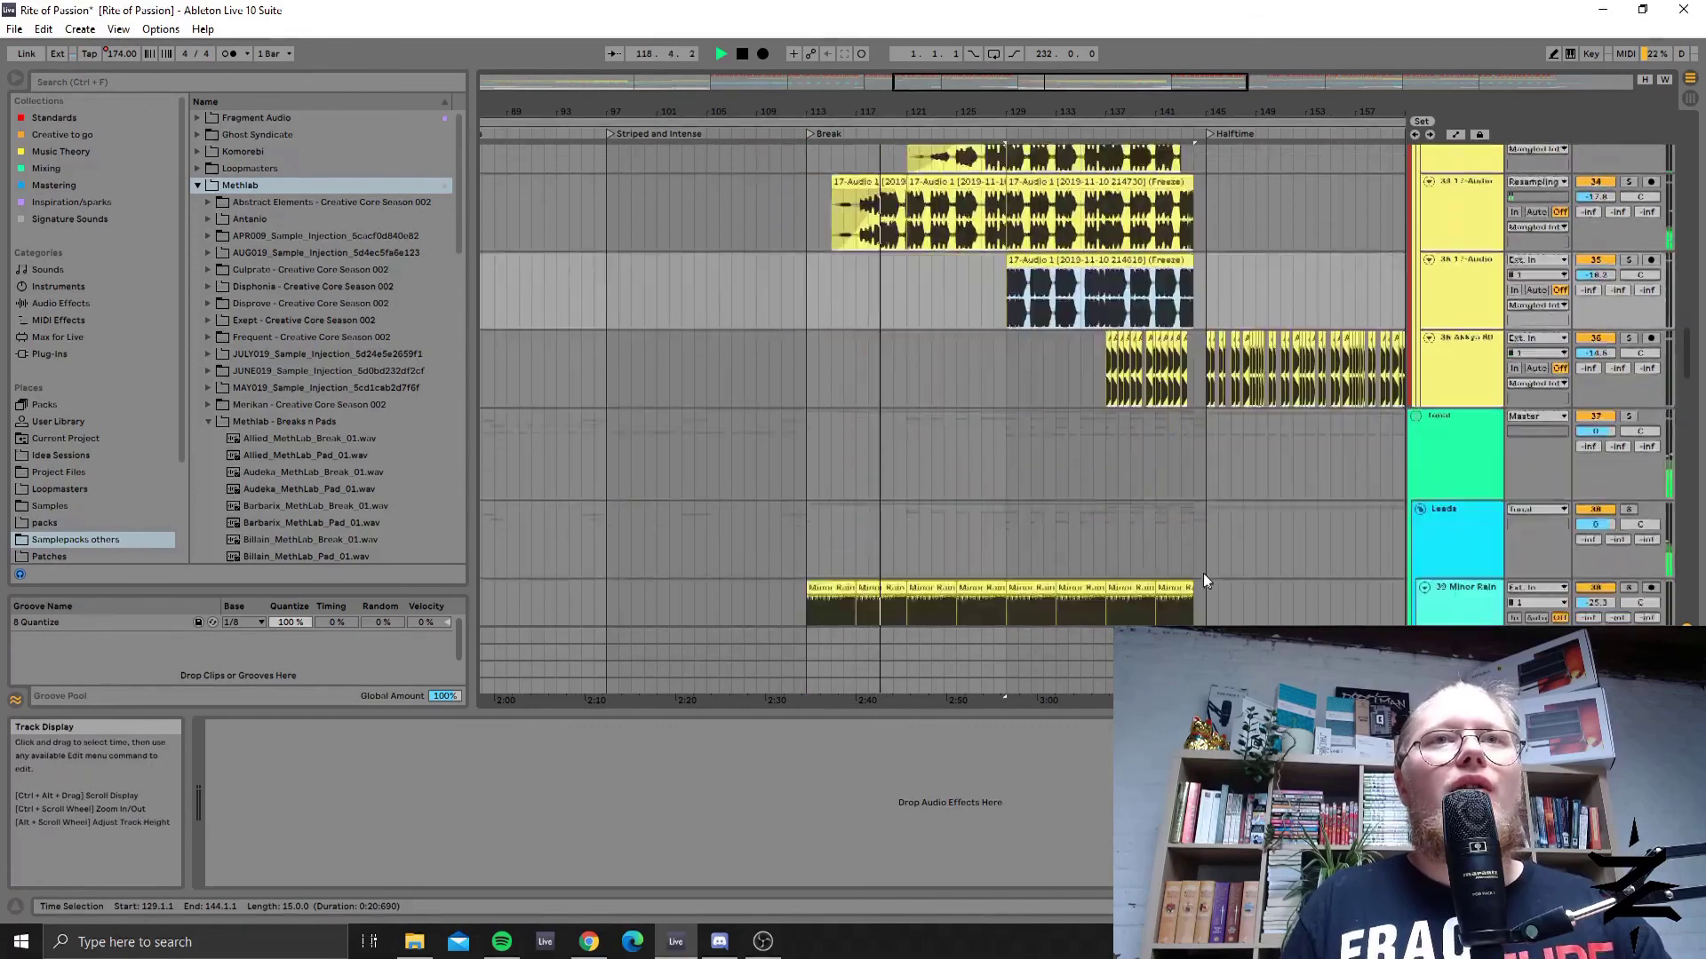
{"action": "scroll", "coordinate": [831, 431], "scroll_direction": "down", "scroll_amount": 12}
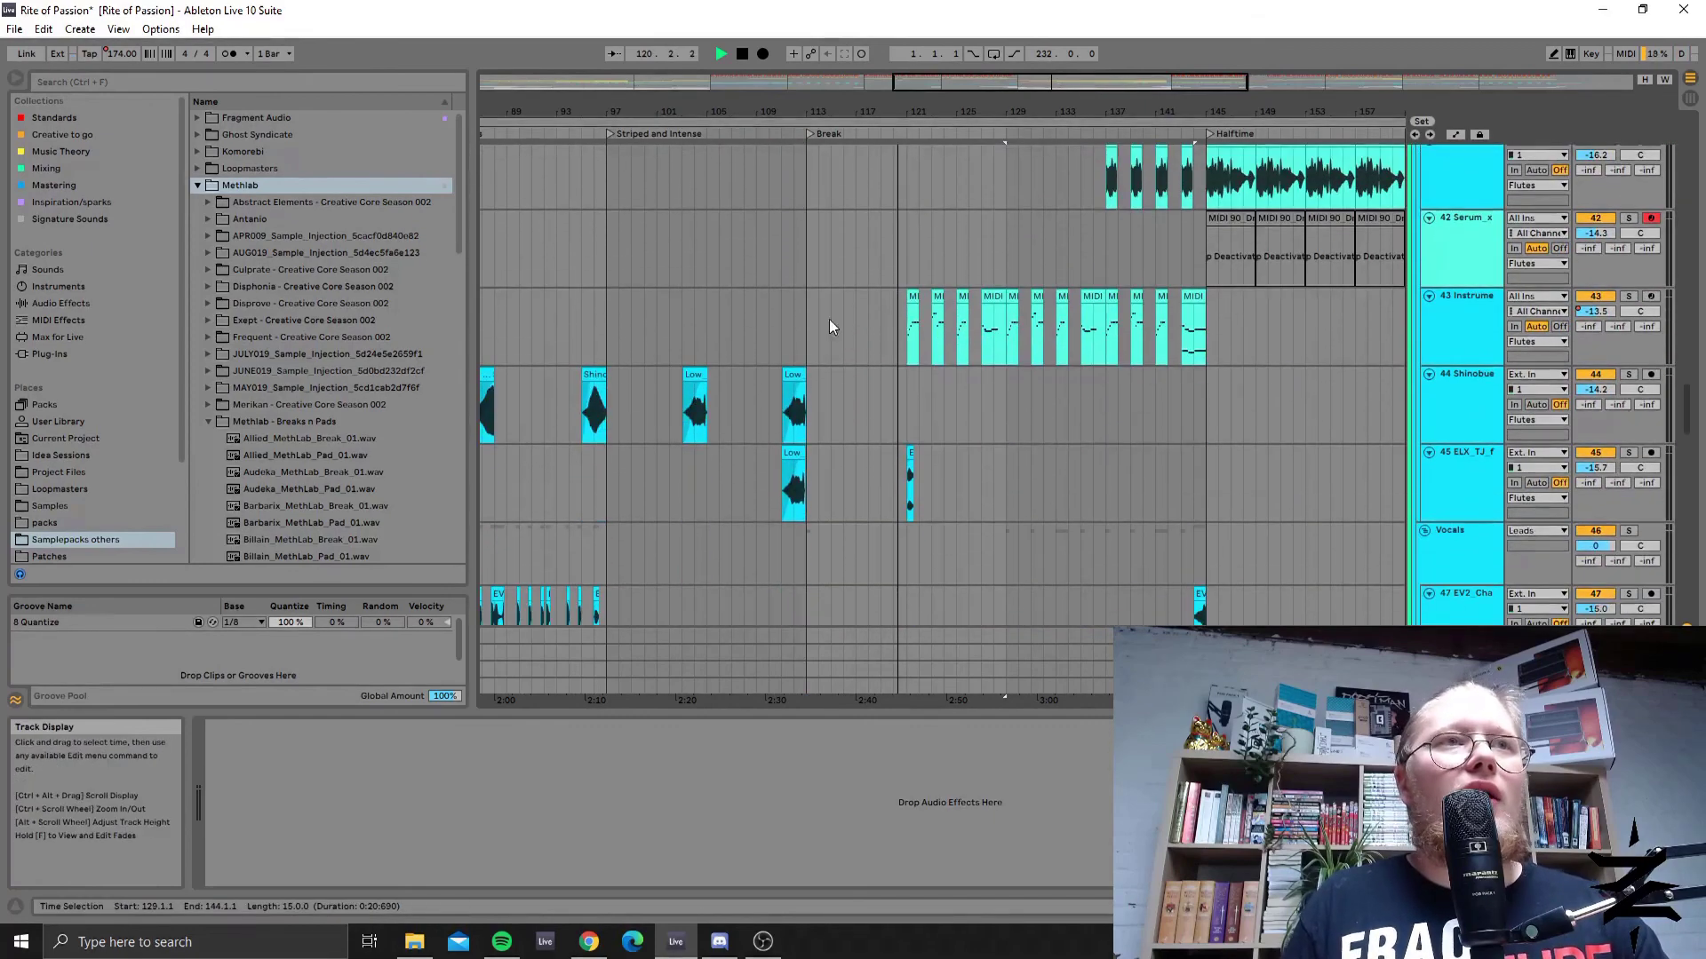
{"action": "scroll", "coordinate": [1144, 610], "scroll_direction": "down", "scroll_amount": 6}
{"action": "scroll", "coordinate": [1093, 524], "scroll_direction": "up", "scroll_amount": 7}
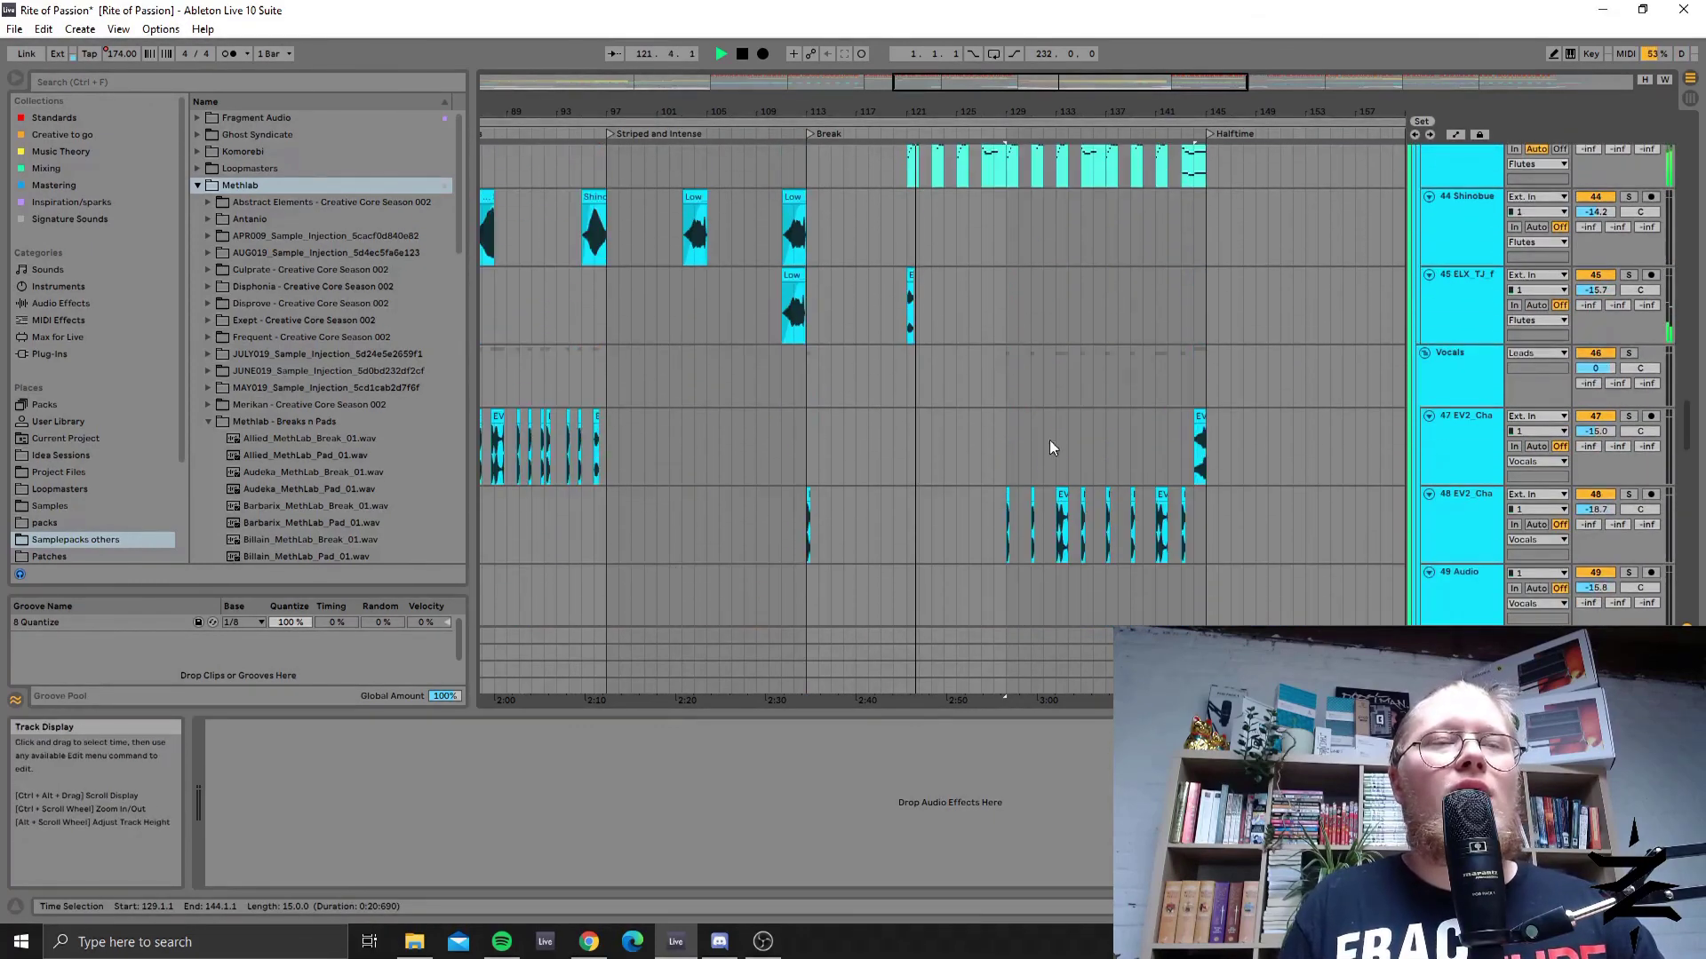
Stop the Break playback and play the arrangement from the Halftime locator at bar 145.
{"action": "scroll", "coordinate": [932, 285], "scroll_direction": "up", "scroll_amount": 8}
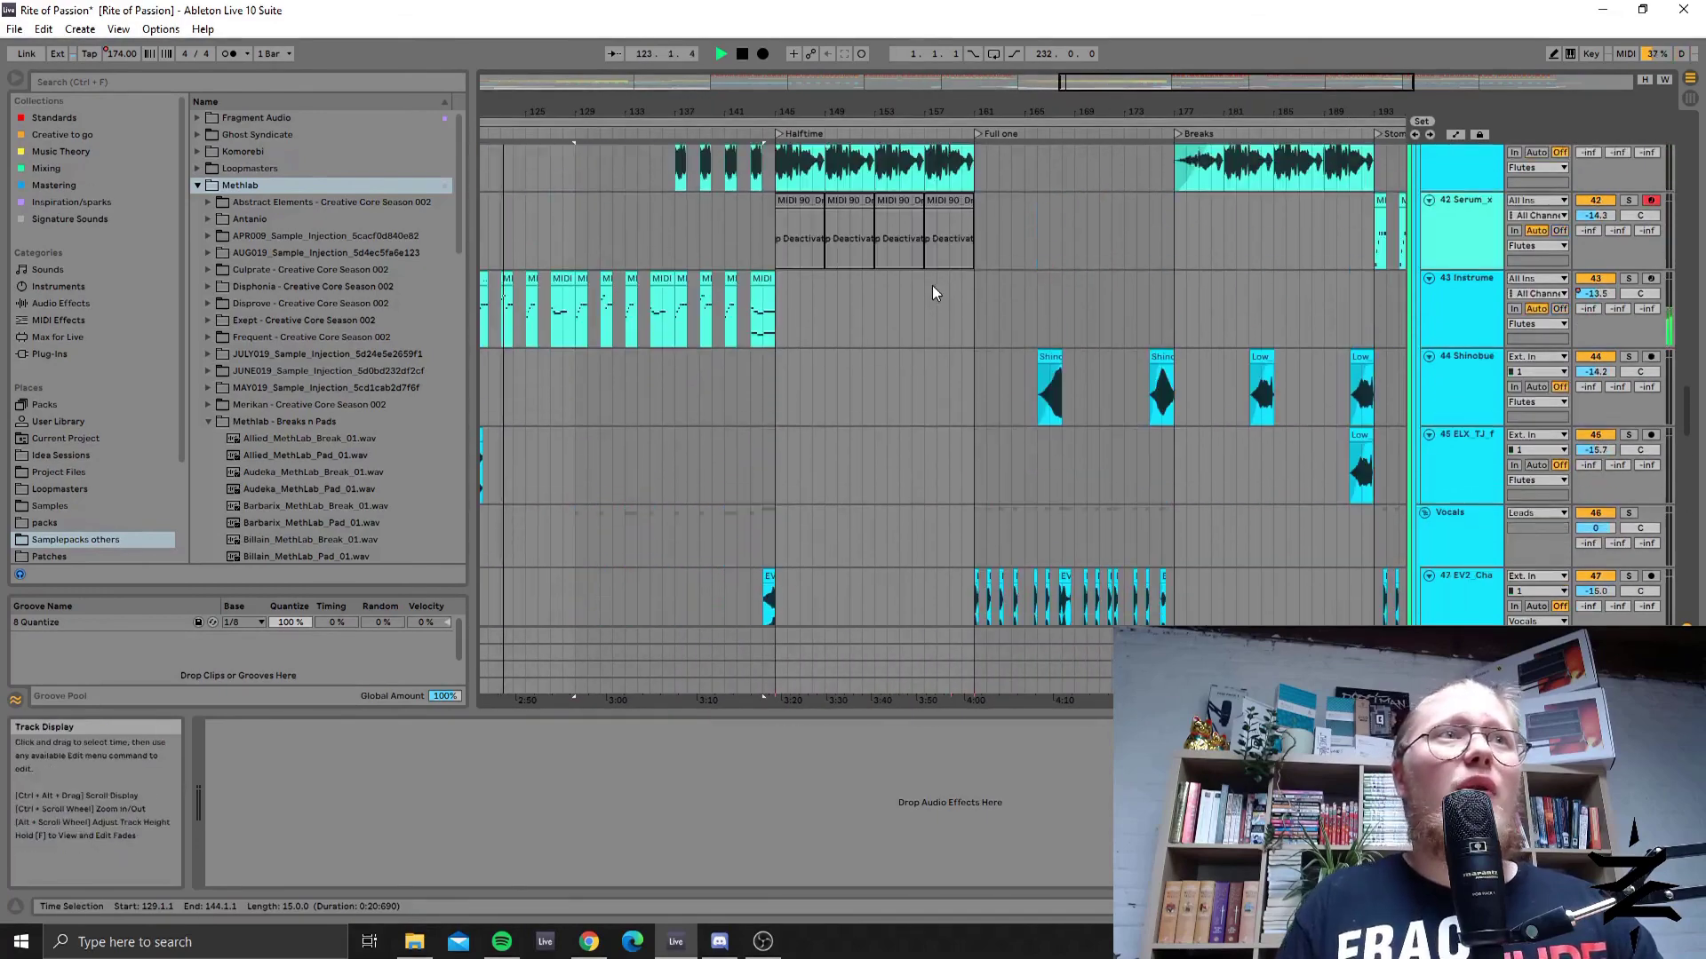
{"action": "scroll", "coordinate": [857, 396], "scroll_direction": "up", "scroll_amount": 10}
{"action": "left_click", "coordinate": [795, 407]}
{"action": "key", "text": "space"}
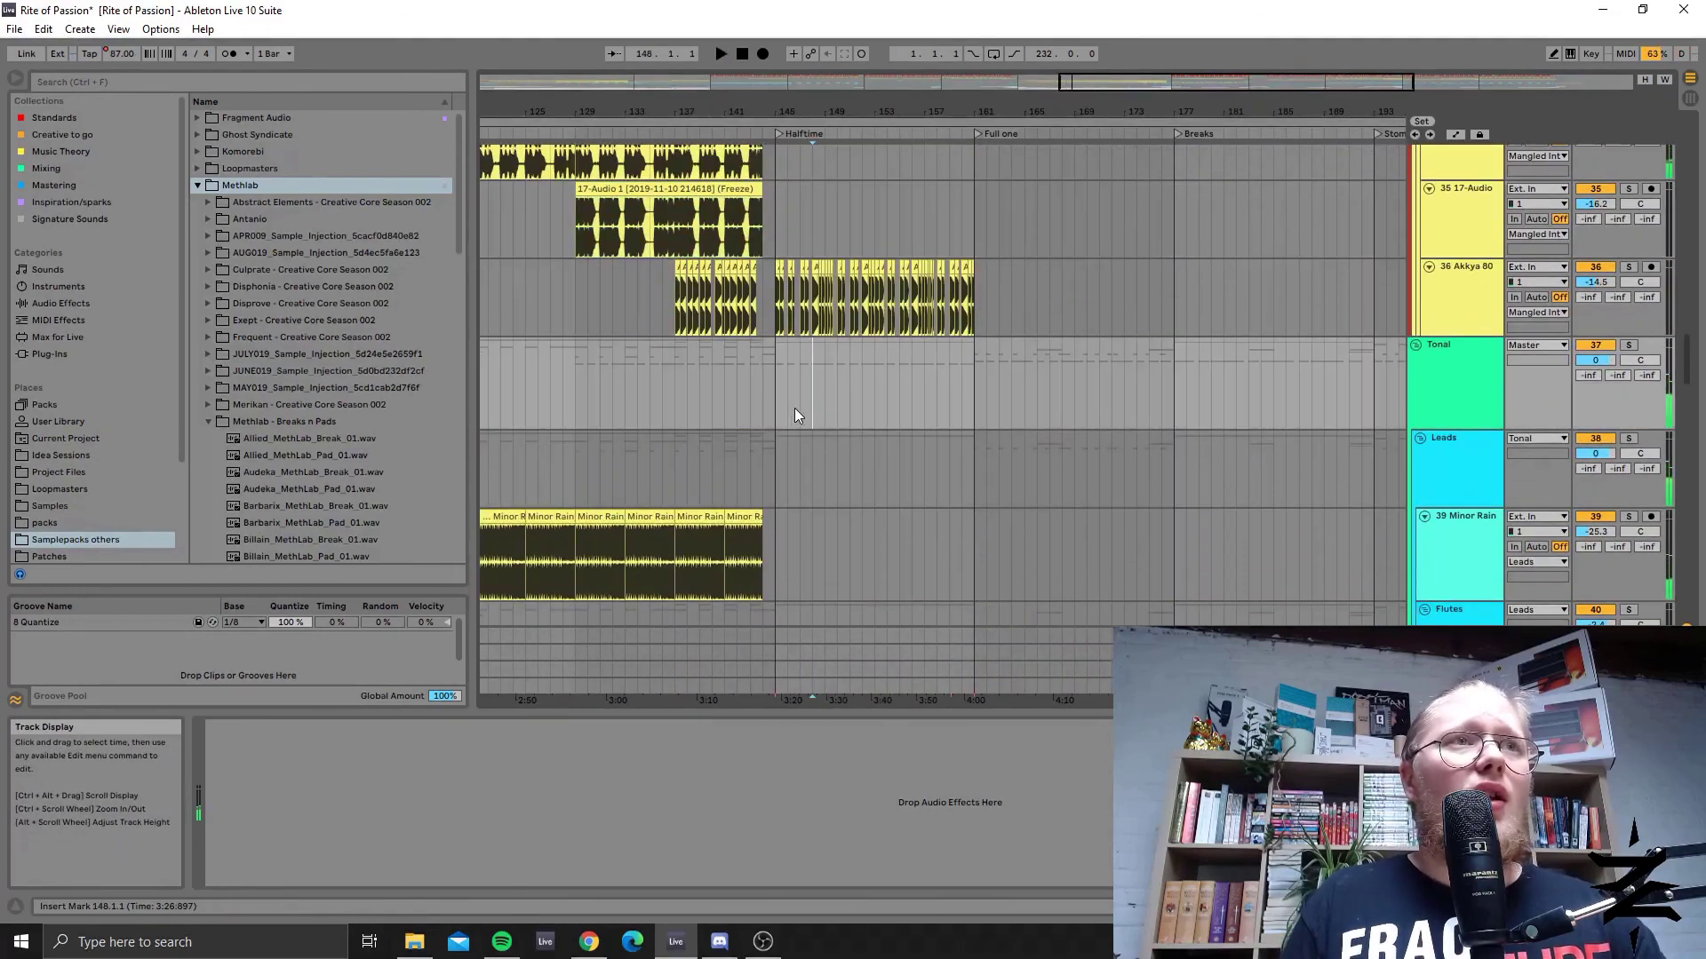
{"action": "scroll", "coordinate": [787, 392], "scroll_direction": "up", "scroll_amount": 15}
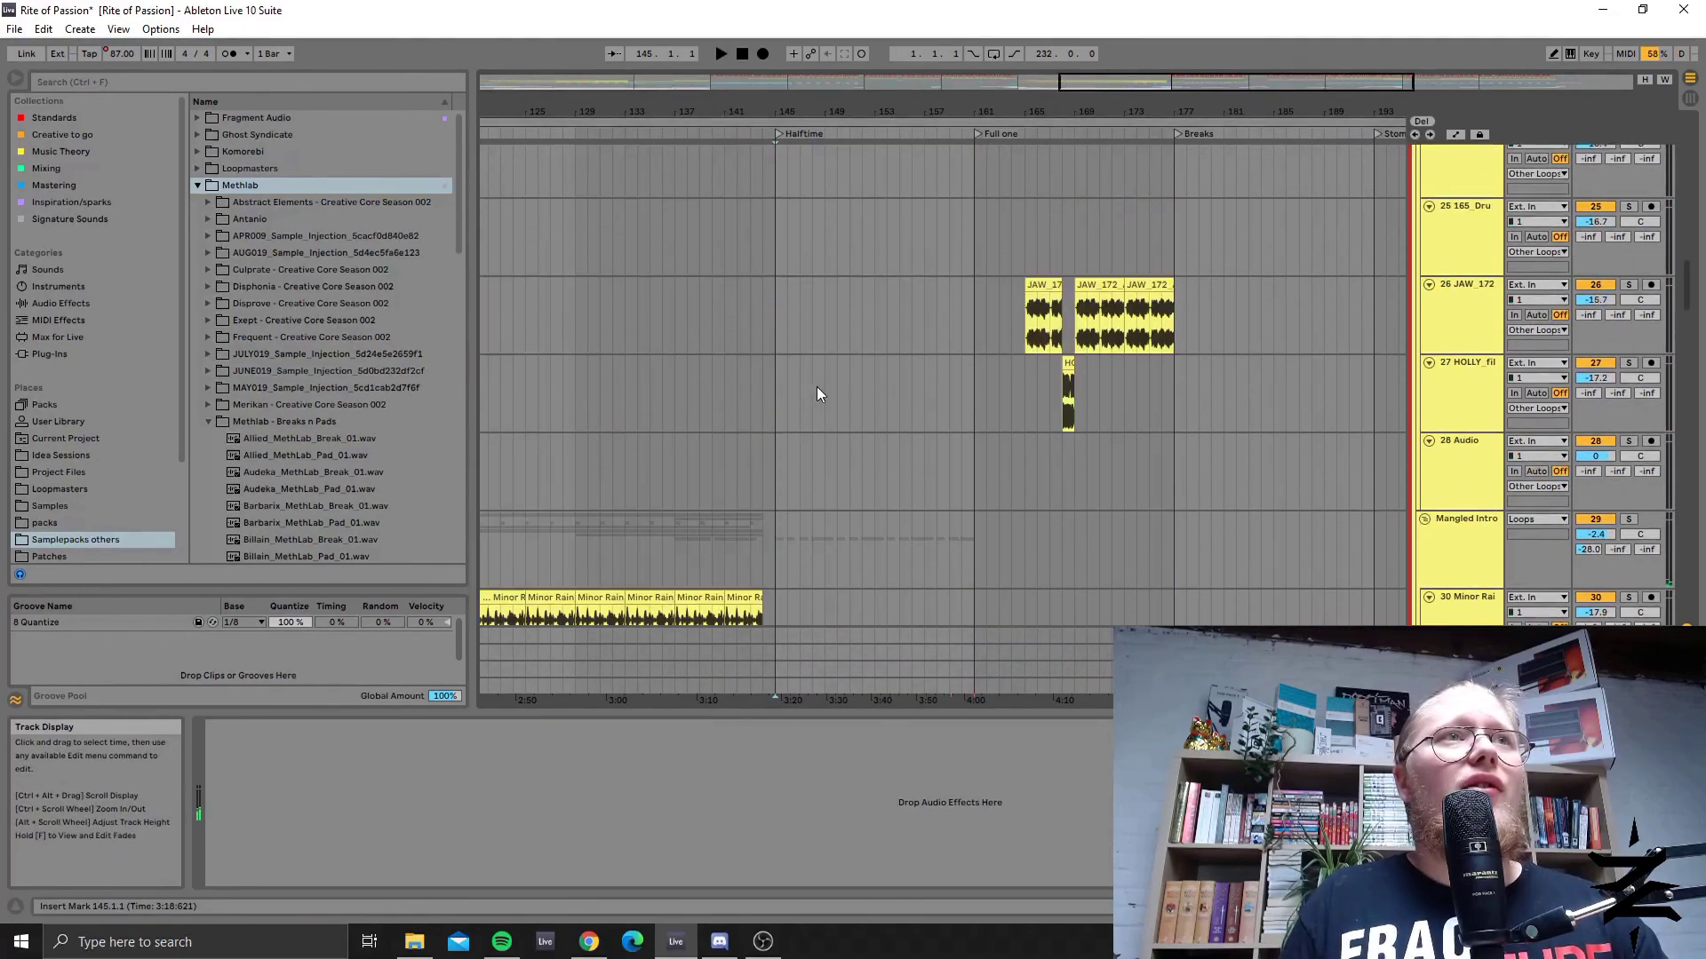
{"action": "scroll", "coordinate": [830, 391], "scroll_direction": "up", "scroll_amount": 6}
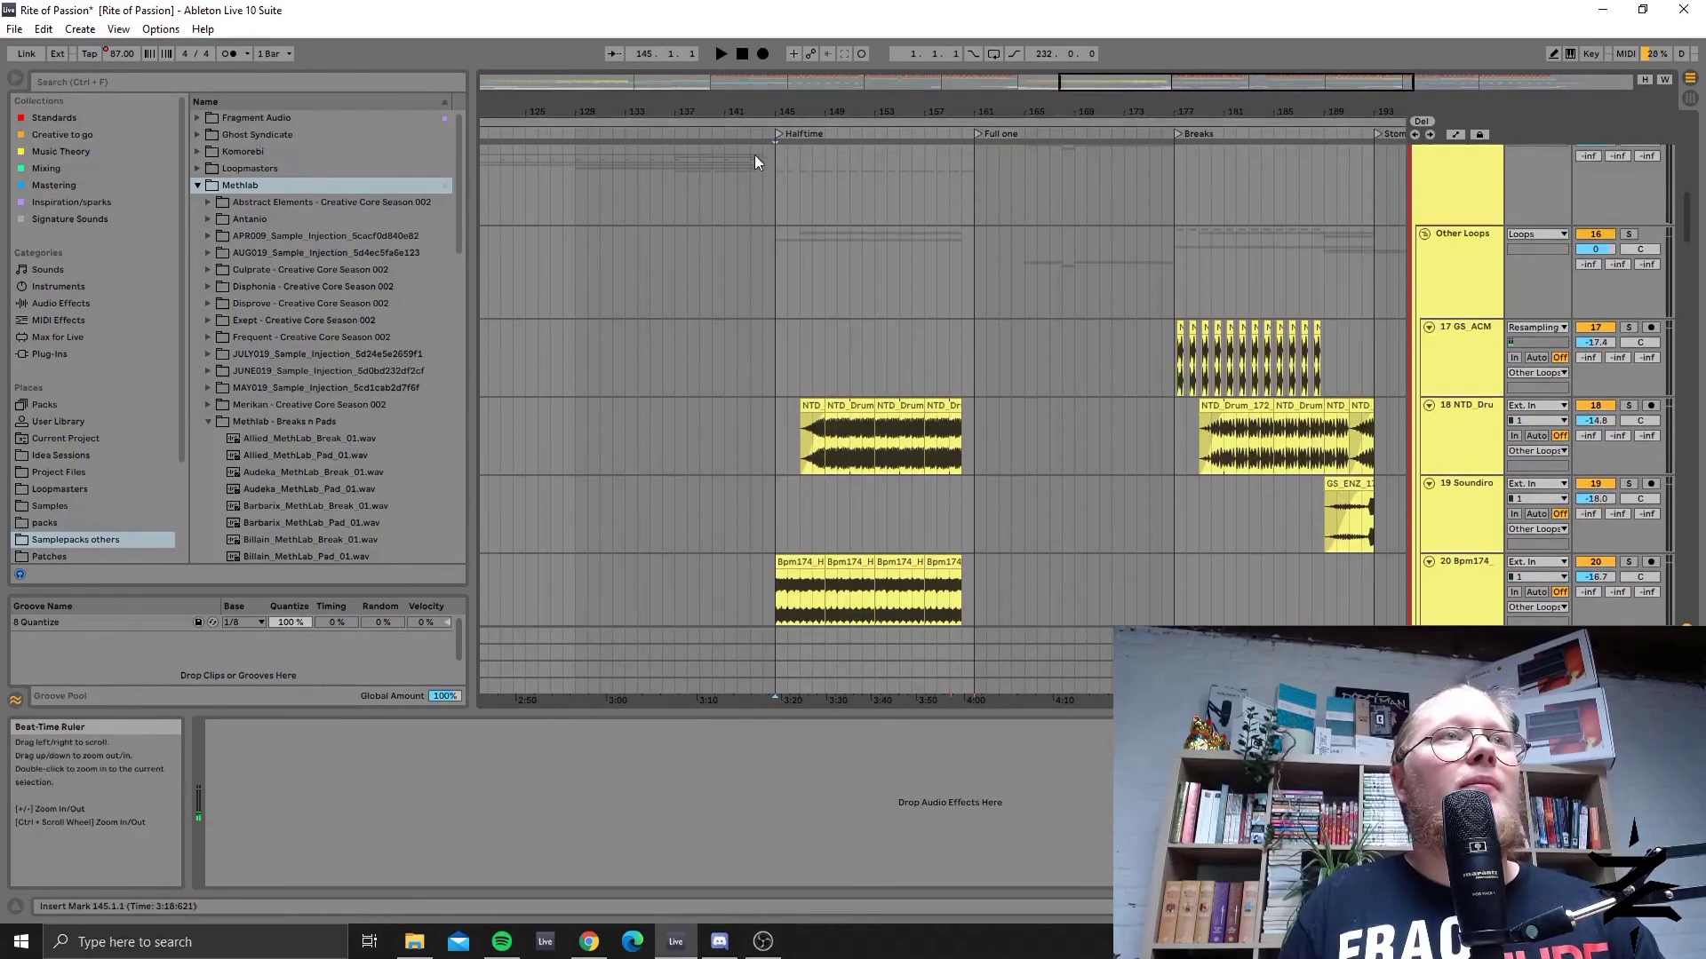
{"action": "double_click", "coordinate": [779, 135]}
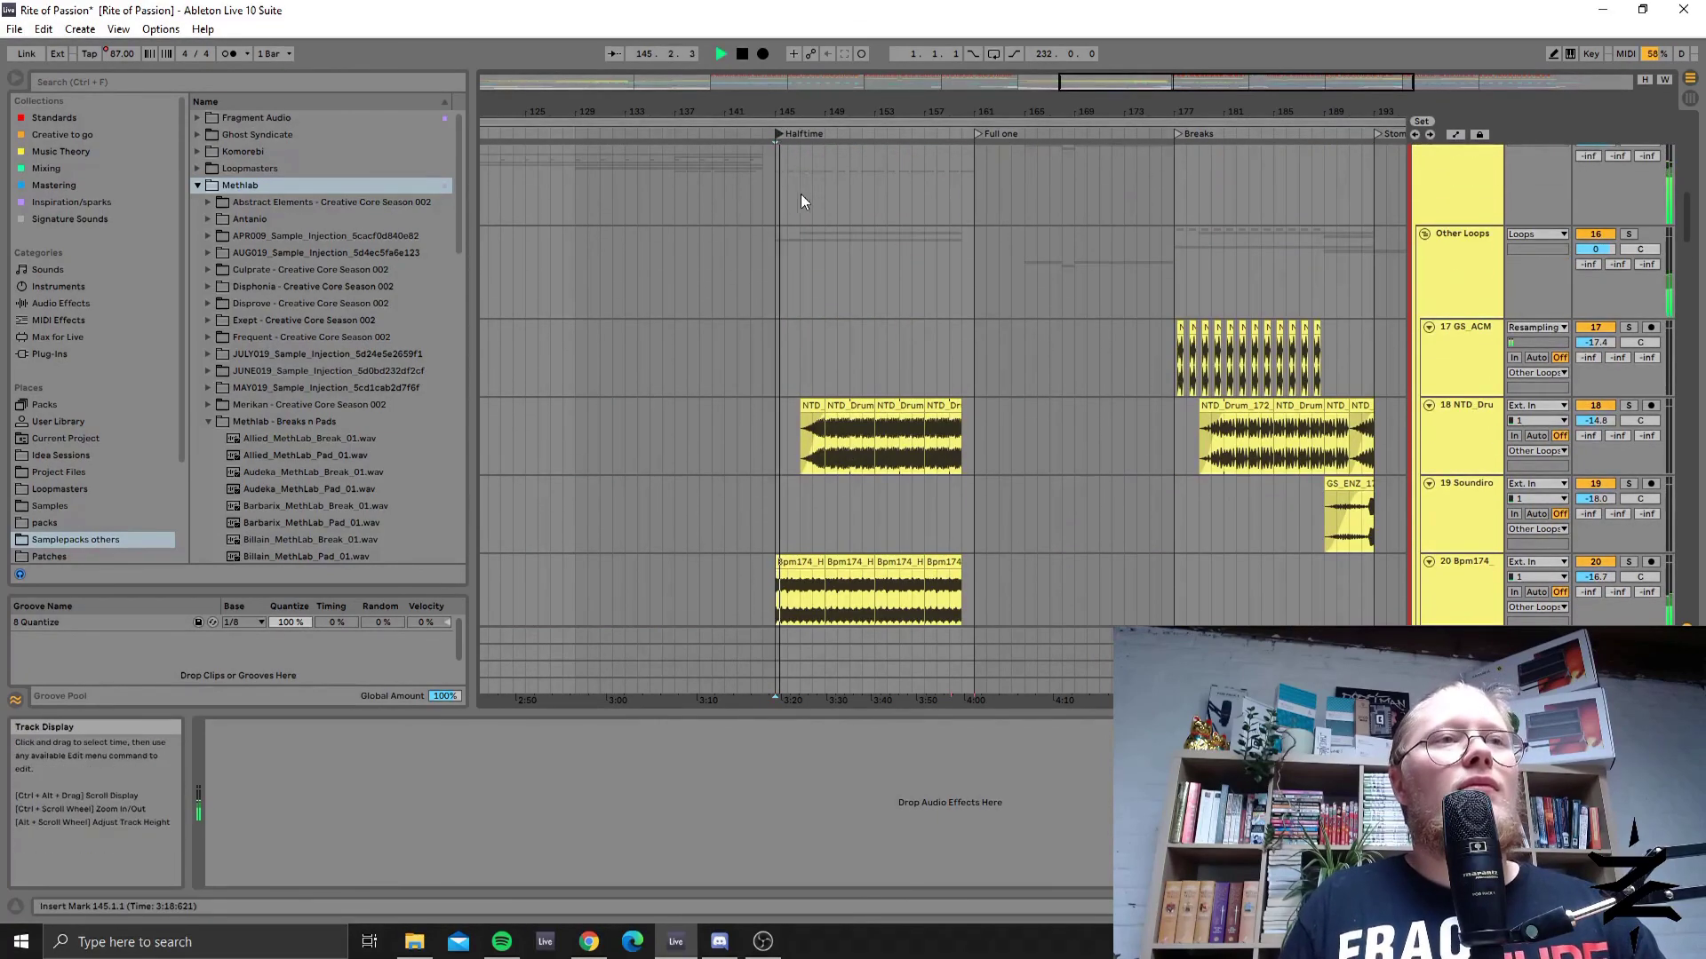
Look through the Halftime section's loop tracks down to the vocals and bass while it plays.
{"action": "scroll", "coordinate": [795, 267], "scroll_direction": "down", "scroll_amount": 3}
{"action": "scroll", "coordinate": [794, 285], "scroll_direction": "up", "scroll_amount": 2}
{"action": "scroll", "coordinate": [775, 302], "scroll_direction": "down", "scroll_amount": 4}
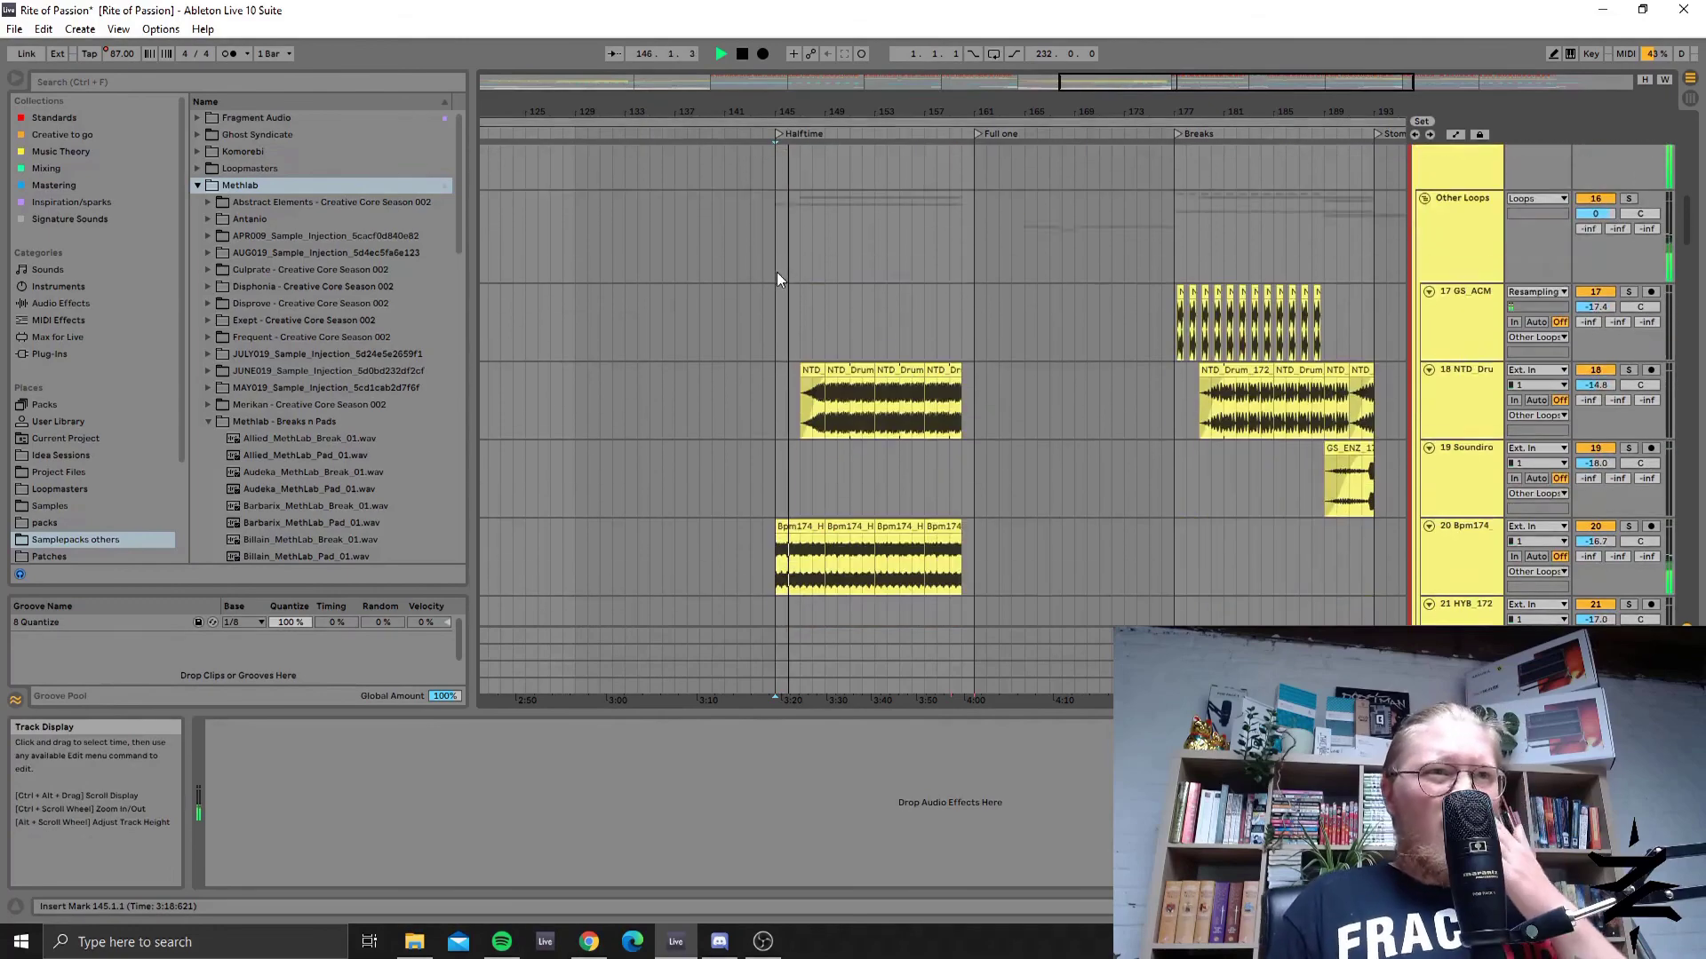
{"action": "scroll", "coordinate": [796, 302], "scroll_direction": "down", "scroll_amount": 15}
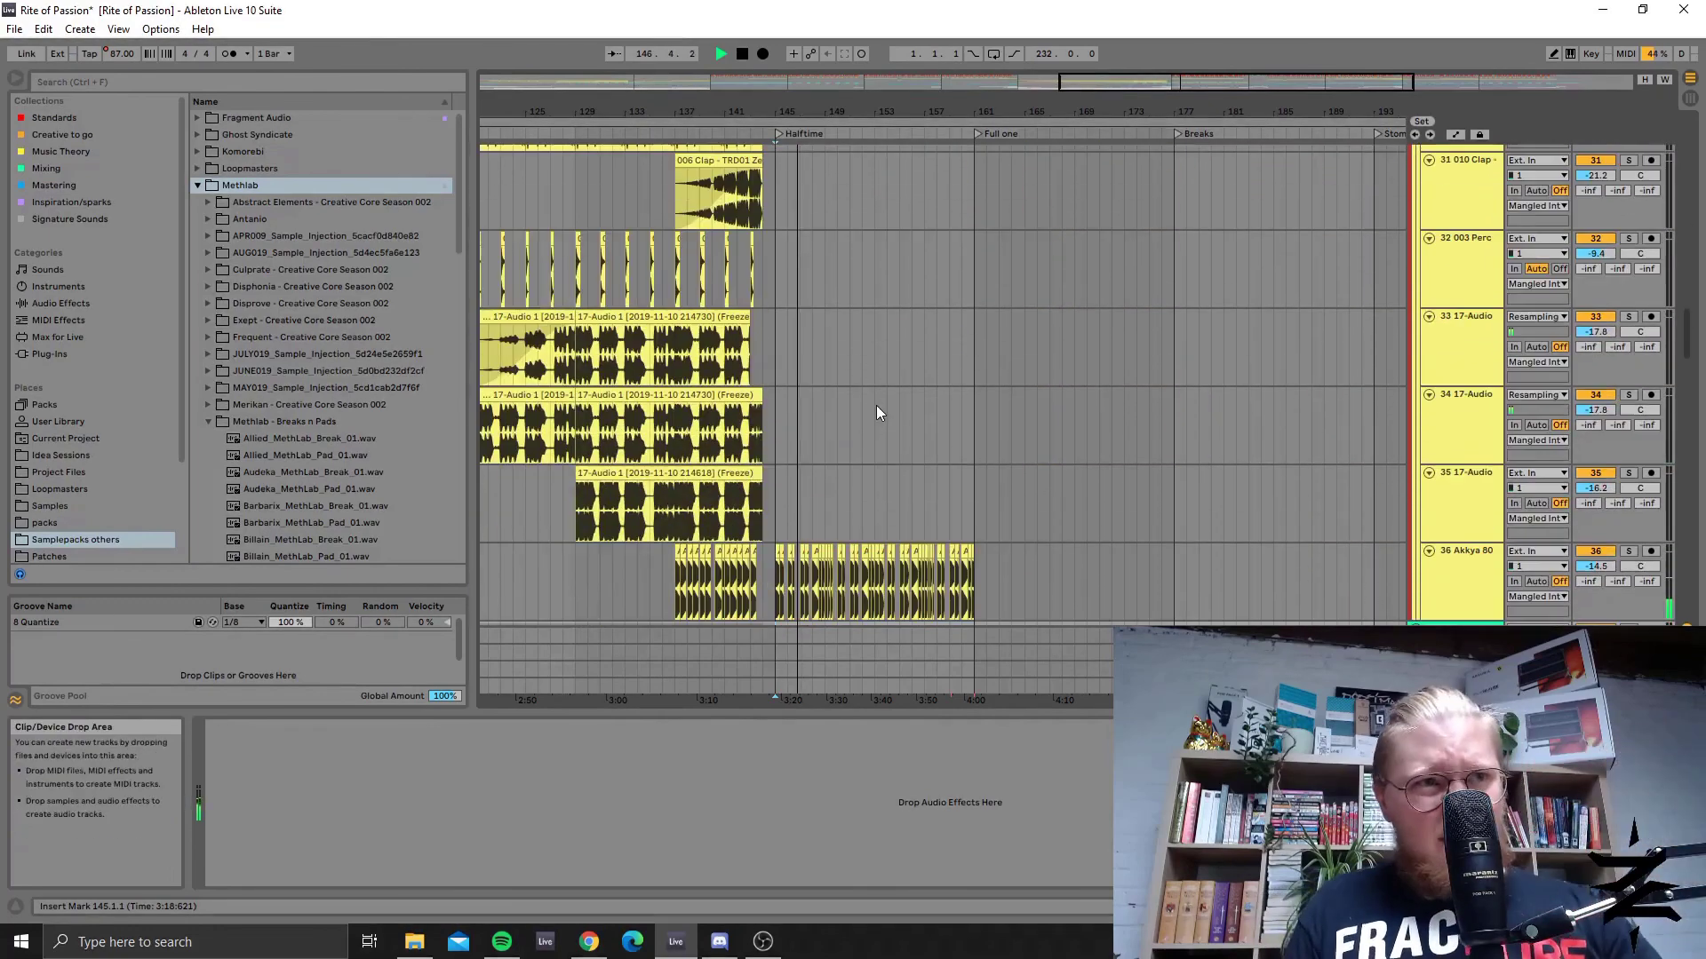
{"action": "scroll", "coordinate": [878, 411], "scroll_direction": "down", "scroll_amount": 15}
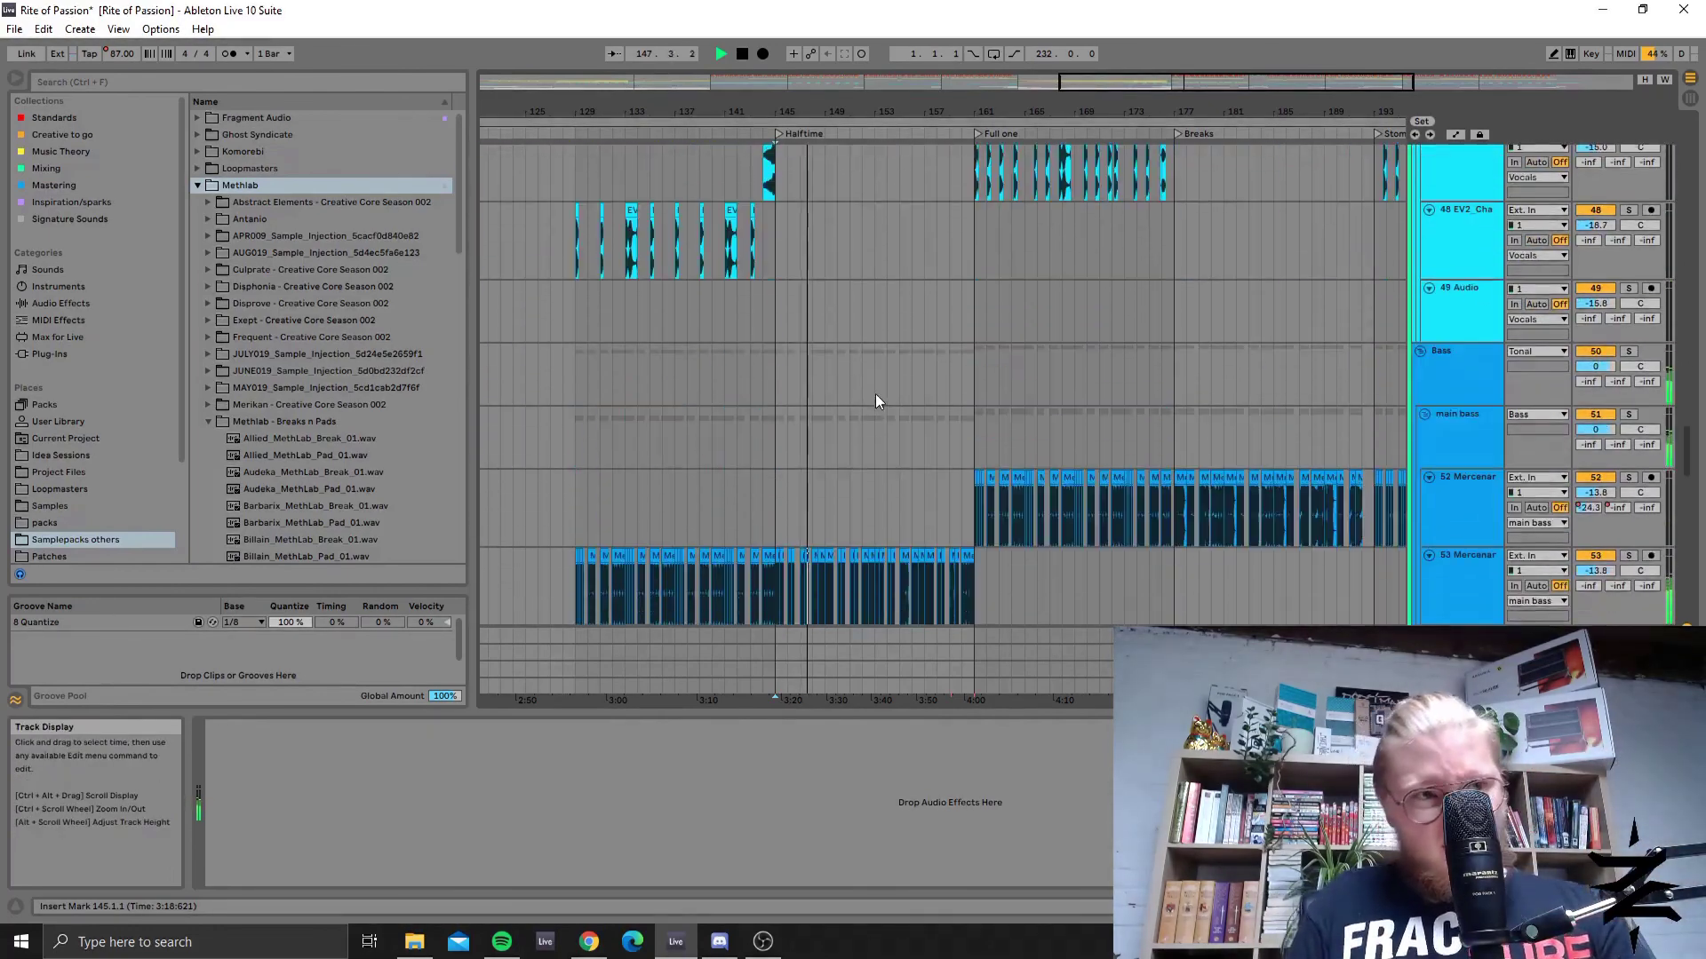
{"action": "scroll", "coordinate": [896, 414], "scroll_direction": "up", "scroll_amount": 3}
Inspect the Halftime kicks, snares and drum loops on tracks 18 and 20 up close, then stop playback at those loops.
{"action": "left_click_drag", "start_coordinate": [1687, 471], "coordinate": [1693, 169]}
{"action": "left_click_drag", "start_coordinate": [1124, 86], "coordinate": [1155, 100]}
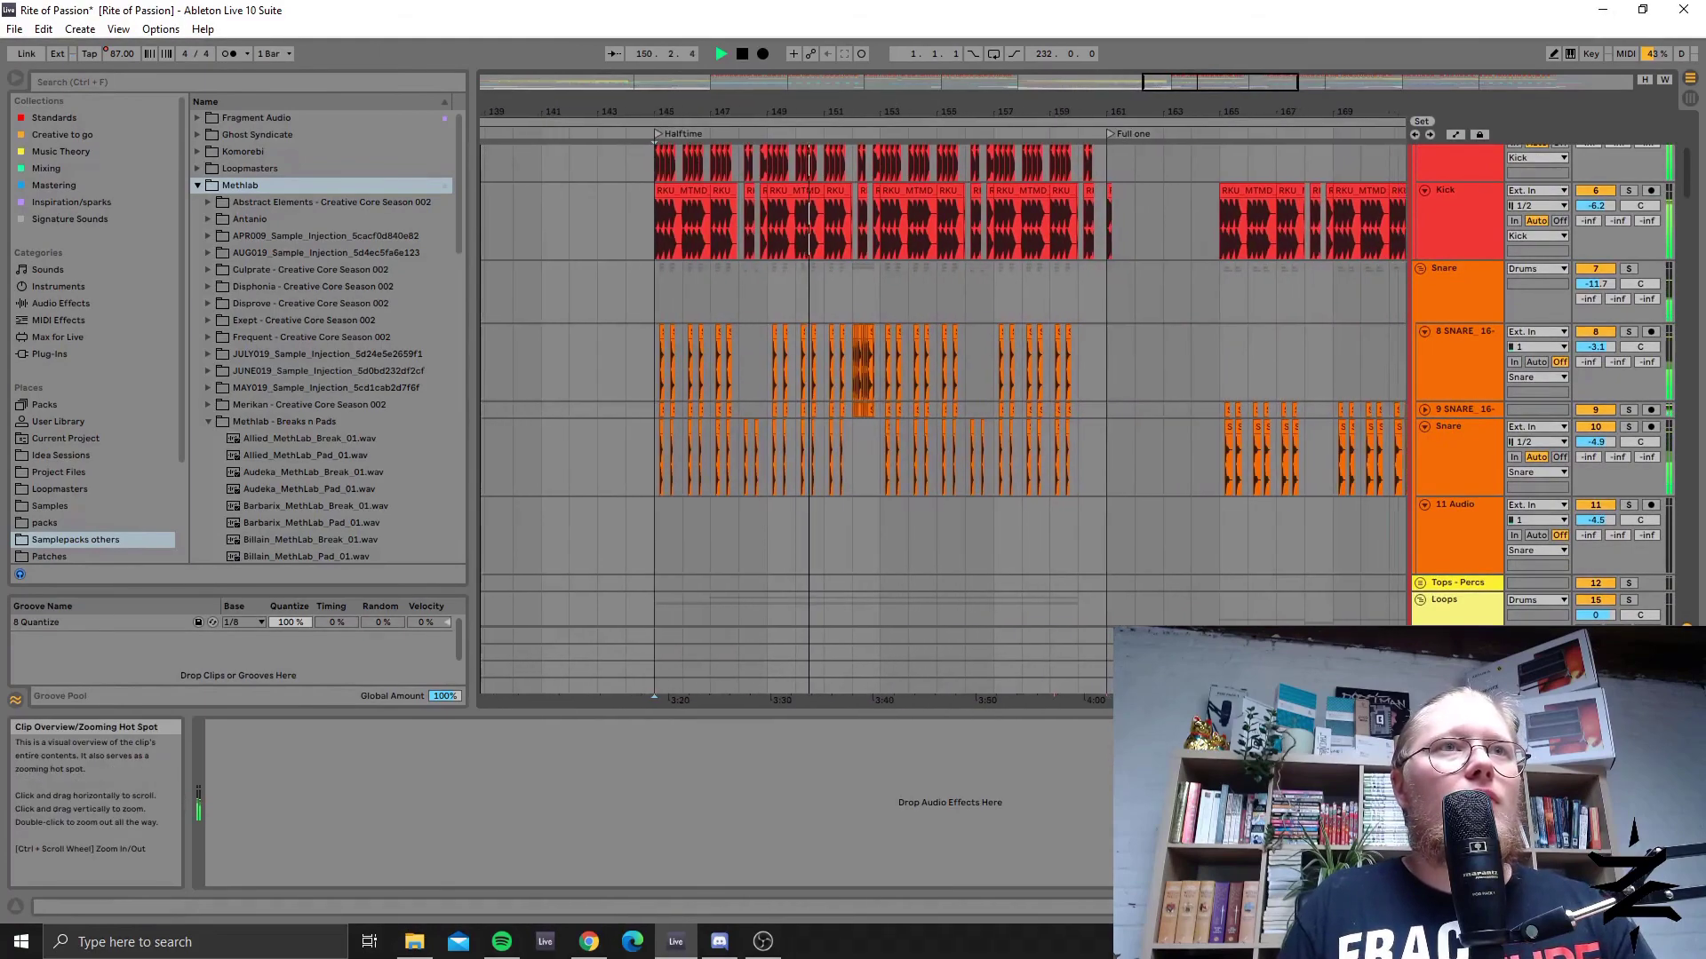
{"action": "scroll", "coordinate": [931, 466], "scroll_direction": "down", "scroll_amount": 10}
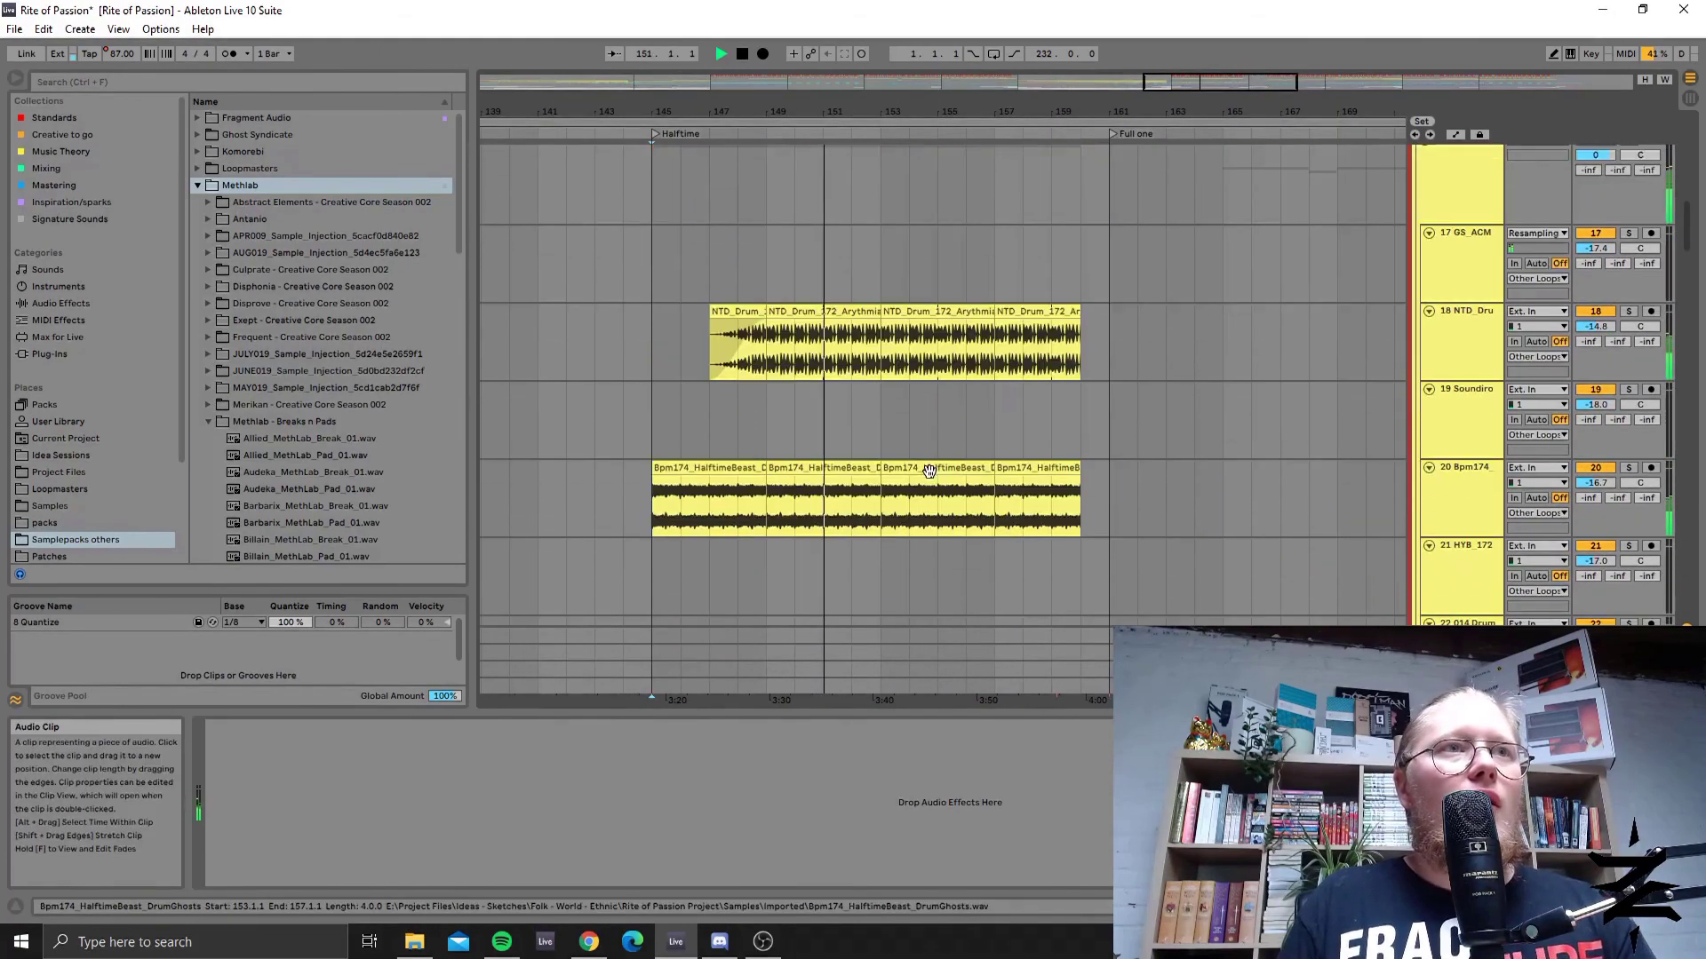
{"action": "left_click", "coordinate": [880, 355]}
{"action": "key", "text": "space"}
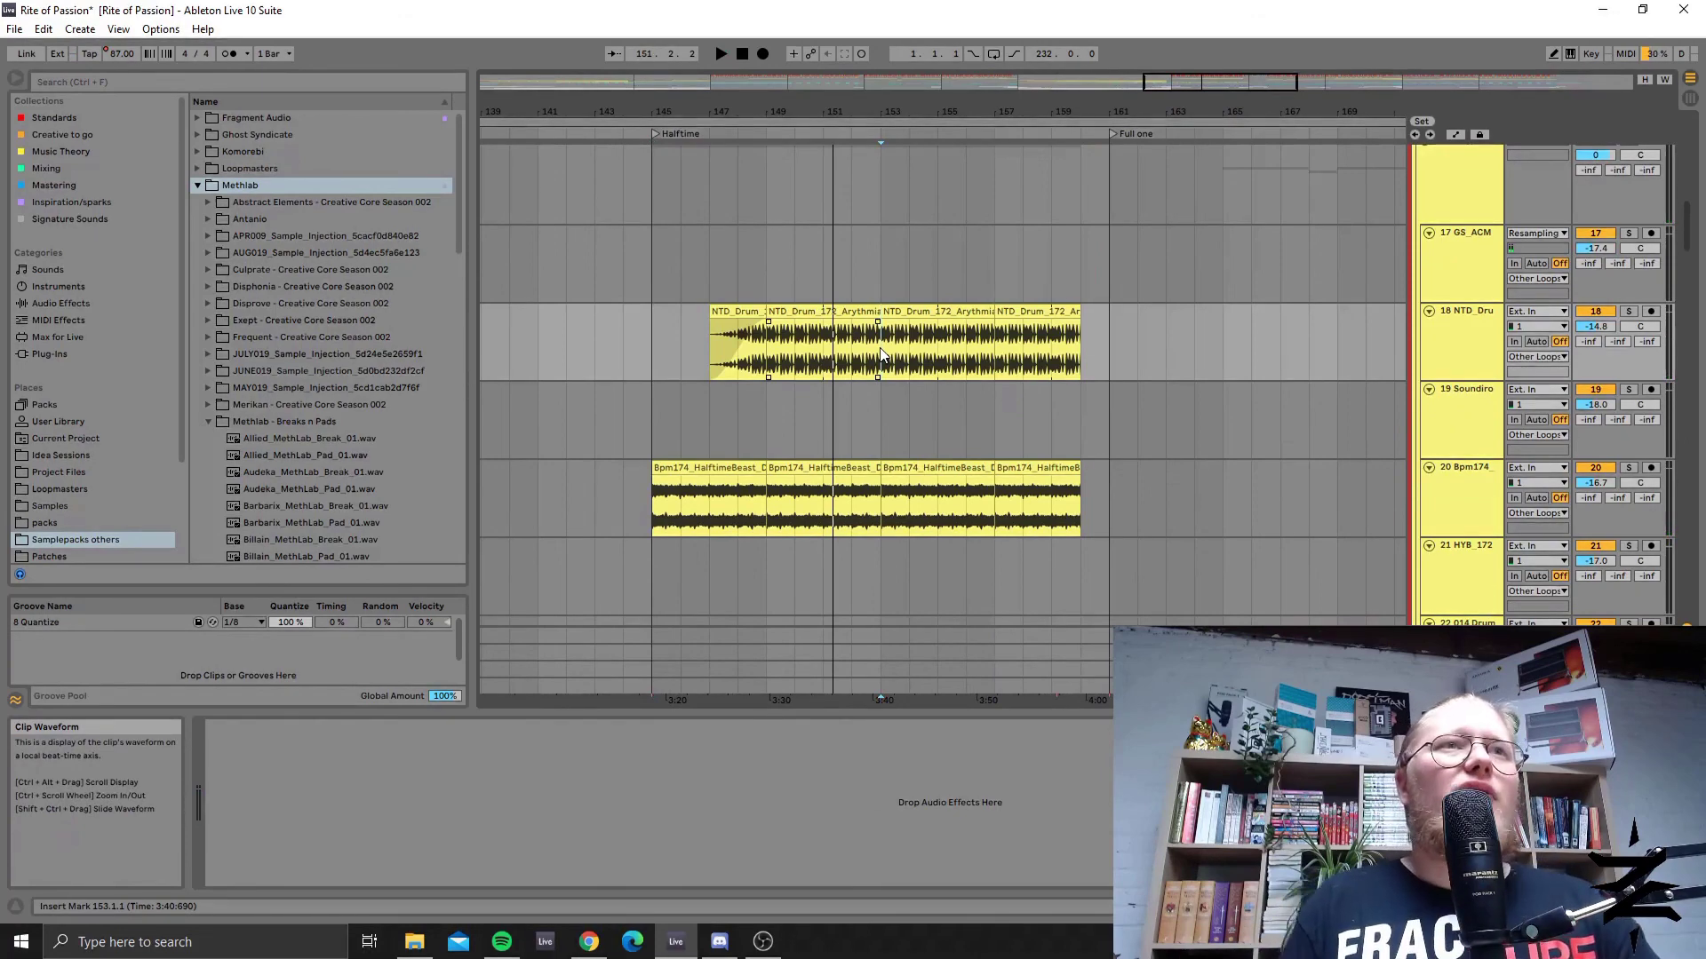
Place the insert marker at bar 159 on track 17 GS_ACM and play the transition into Full one.
{"action": "left_click", "coordinate": [1023, 254]}
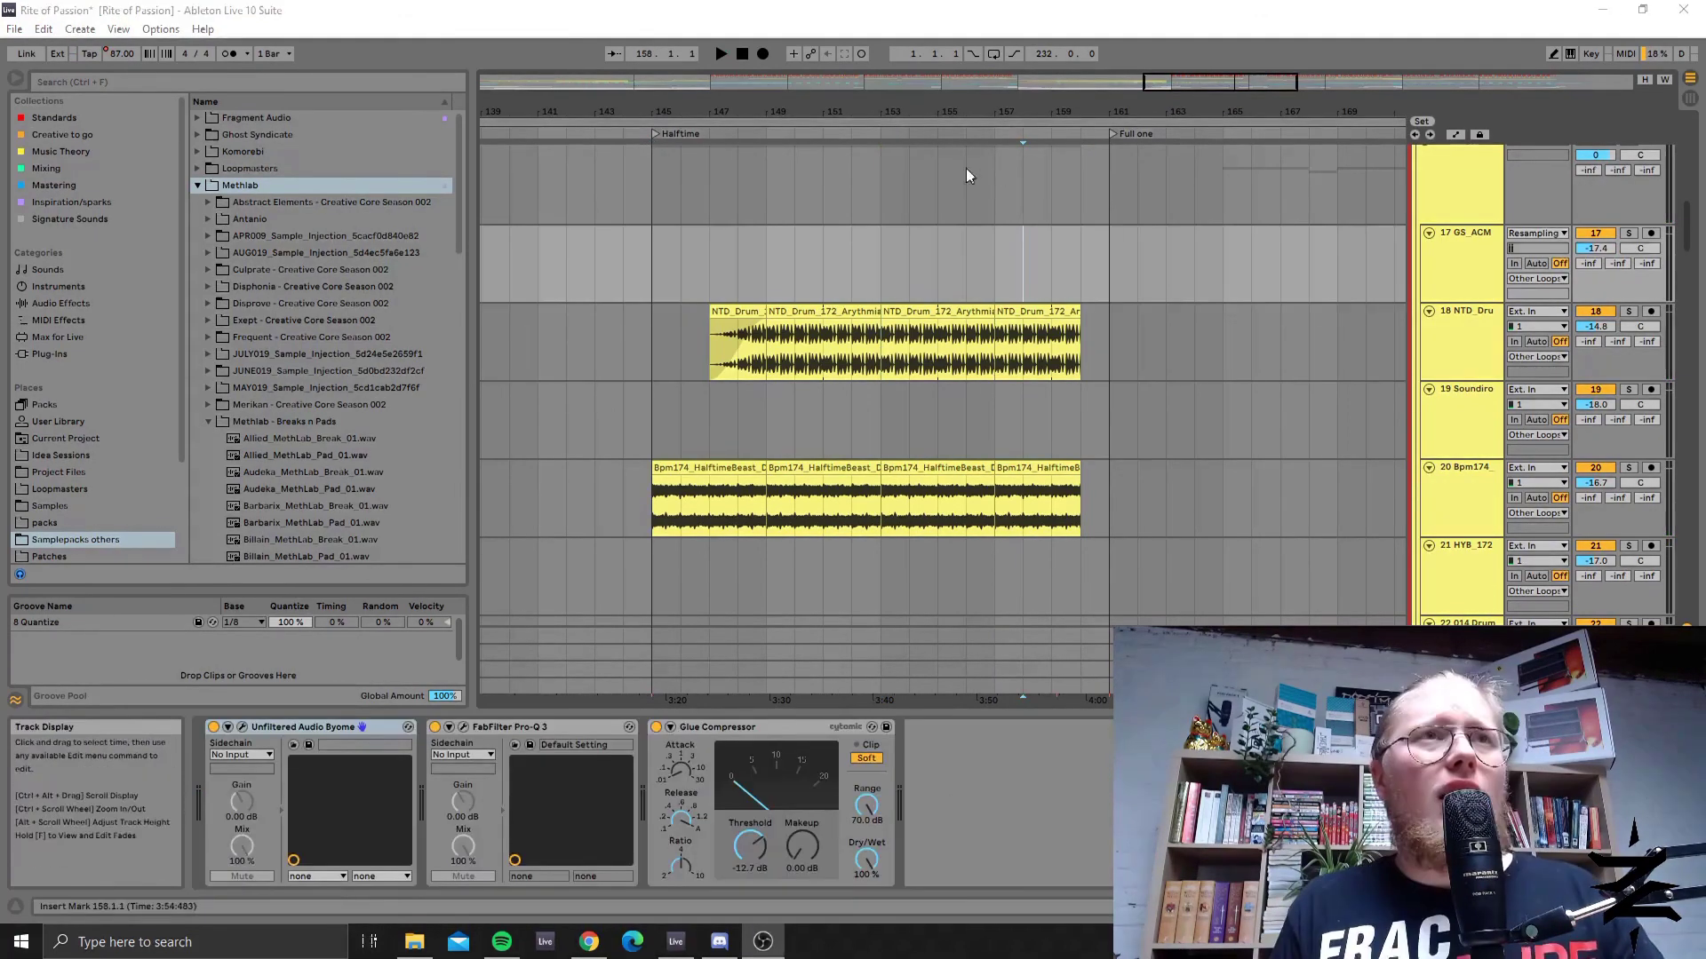
{"action": "mouse_move", "coordinate": [1240, 82]}
{"action": "left_mouse_down"}
{"action": "mouse_move", "coordinate": [1240, 97]}
{"action": "mouse_move", "coordinate": [1245, 81]}
{"action": "left_mouse_up"}
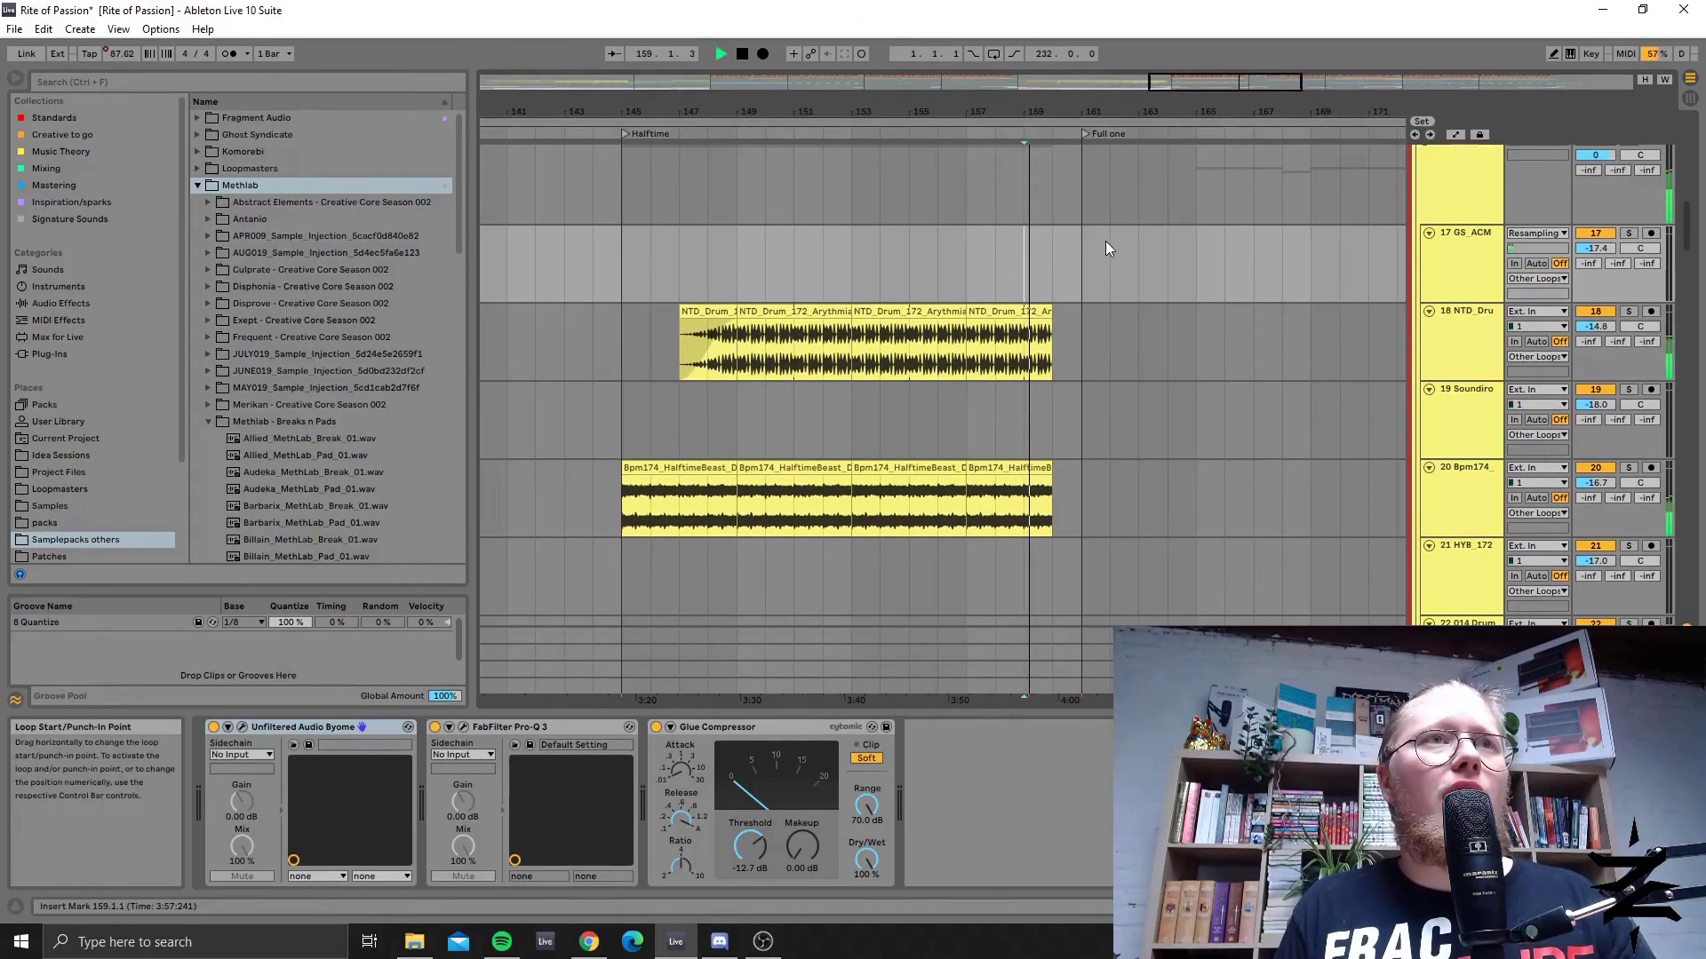
{"action": "left_click_drag", "start_coordinate": [1281, 80], "coordinate": [1279, 116]}
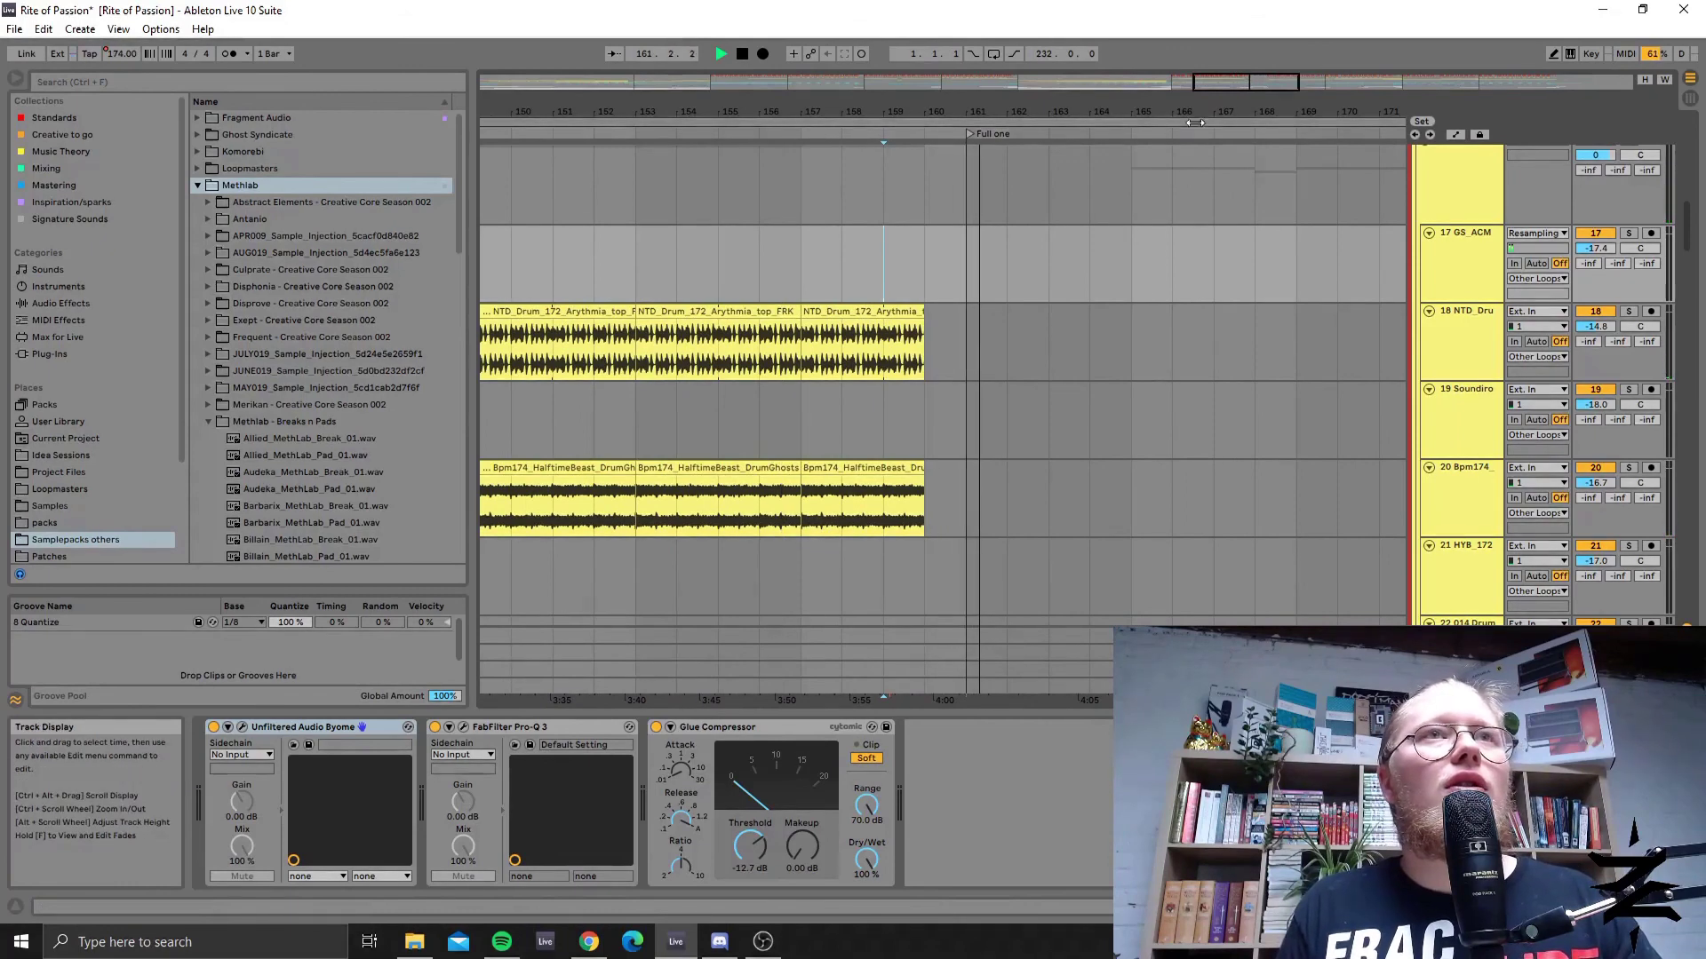
Look through the Full one section's kicks, snares and loop tracks down to tracks 26 and 27 while it plays.
{"action": "scroll", "coordinate": [889, 519], "scroll_direction": "down", "scroll_amount": 9}
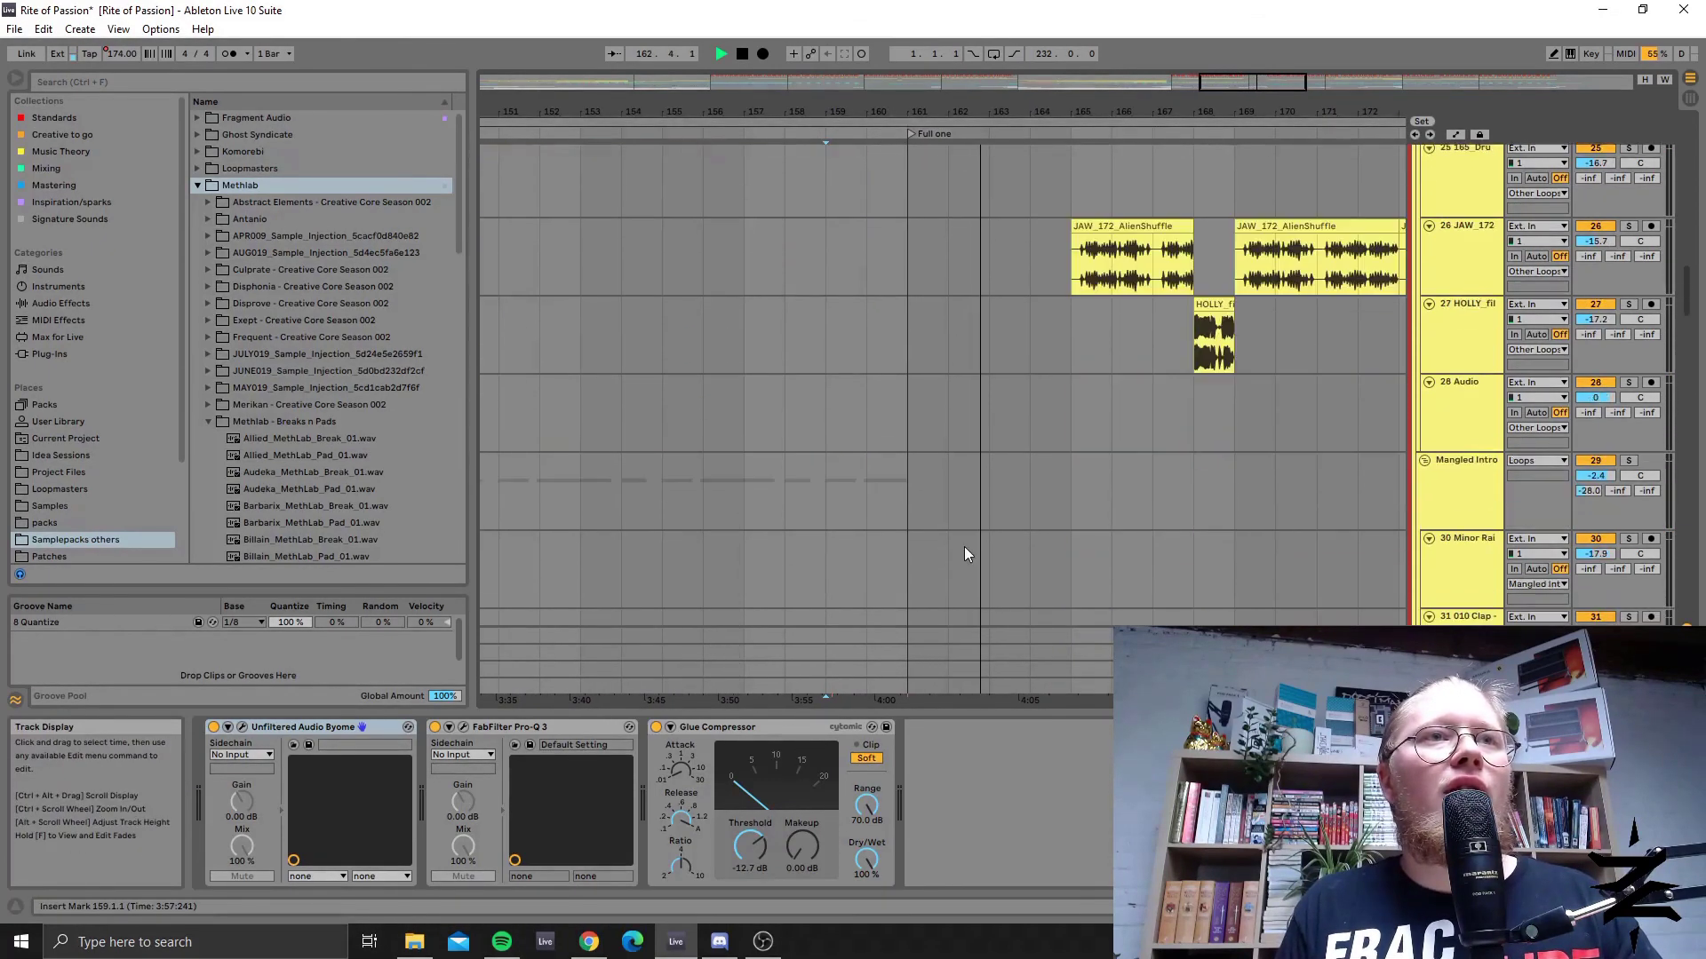
{"action": "scroll", "coordinate": [1022, 564], "scroll_direction": "up", "scroll_amount": 3}
{"action": "scroll", "coordinate": [1091, 571], "scroll_direction": "up", "scroll_amount": 15}
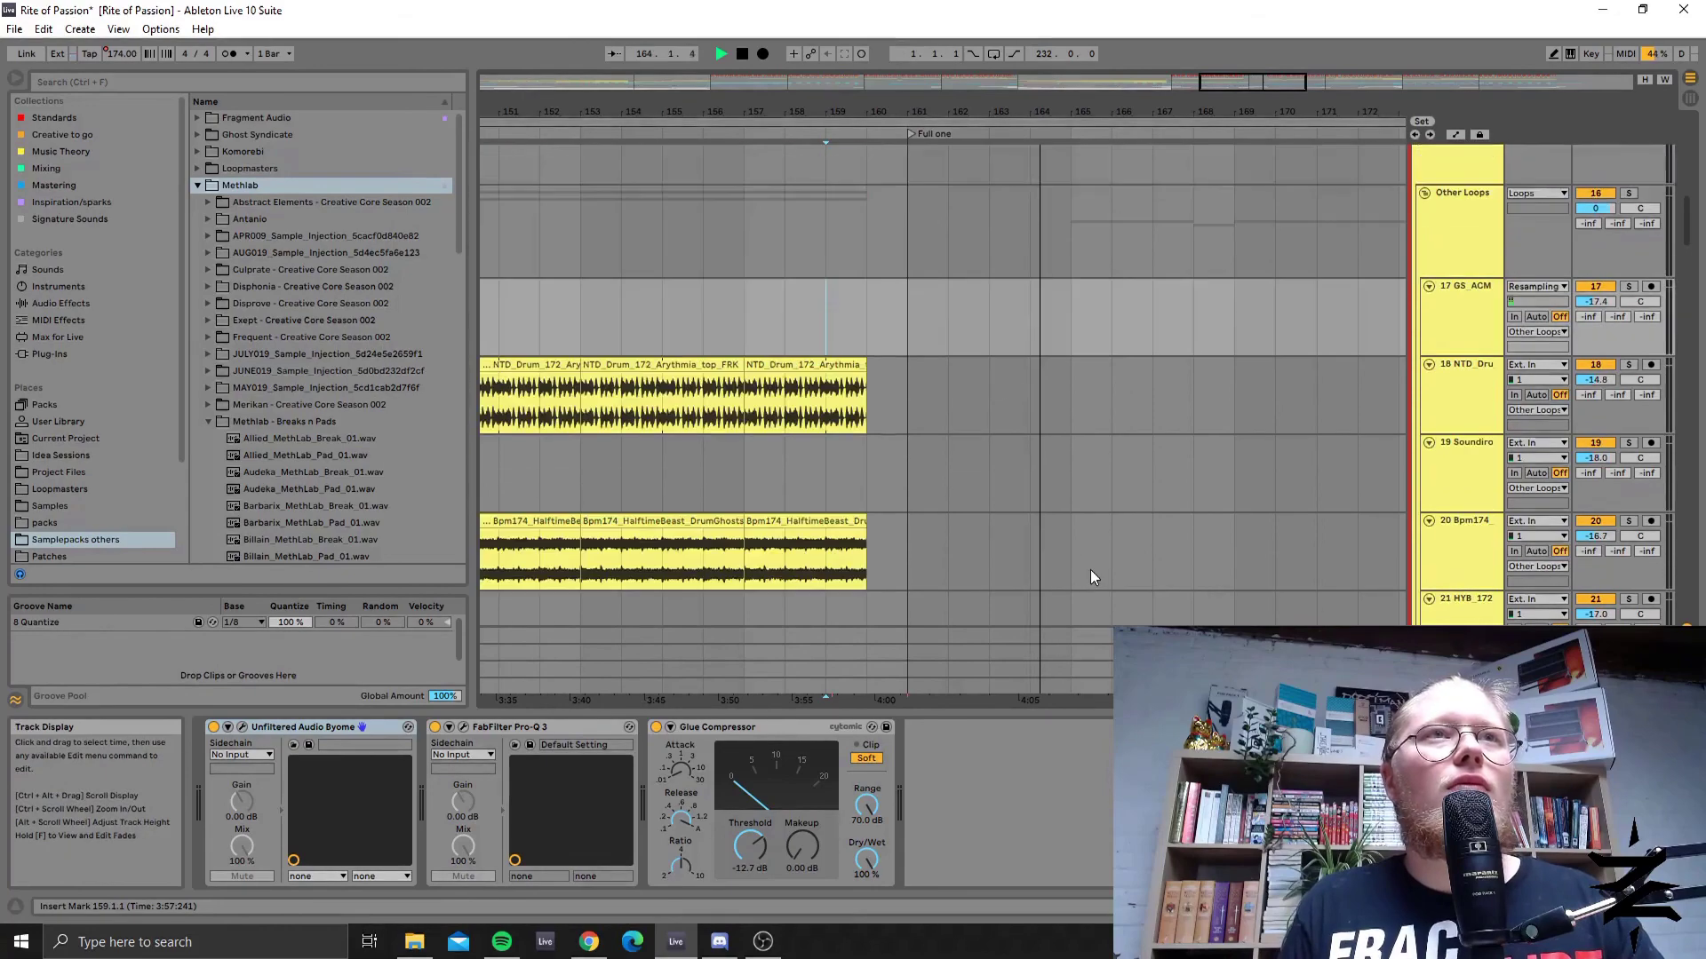
{"action": "scroll", "coordinate": [1091, 571], "scroll_direction": "up", "scroll_amount": 8}
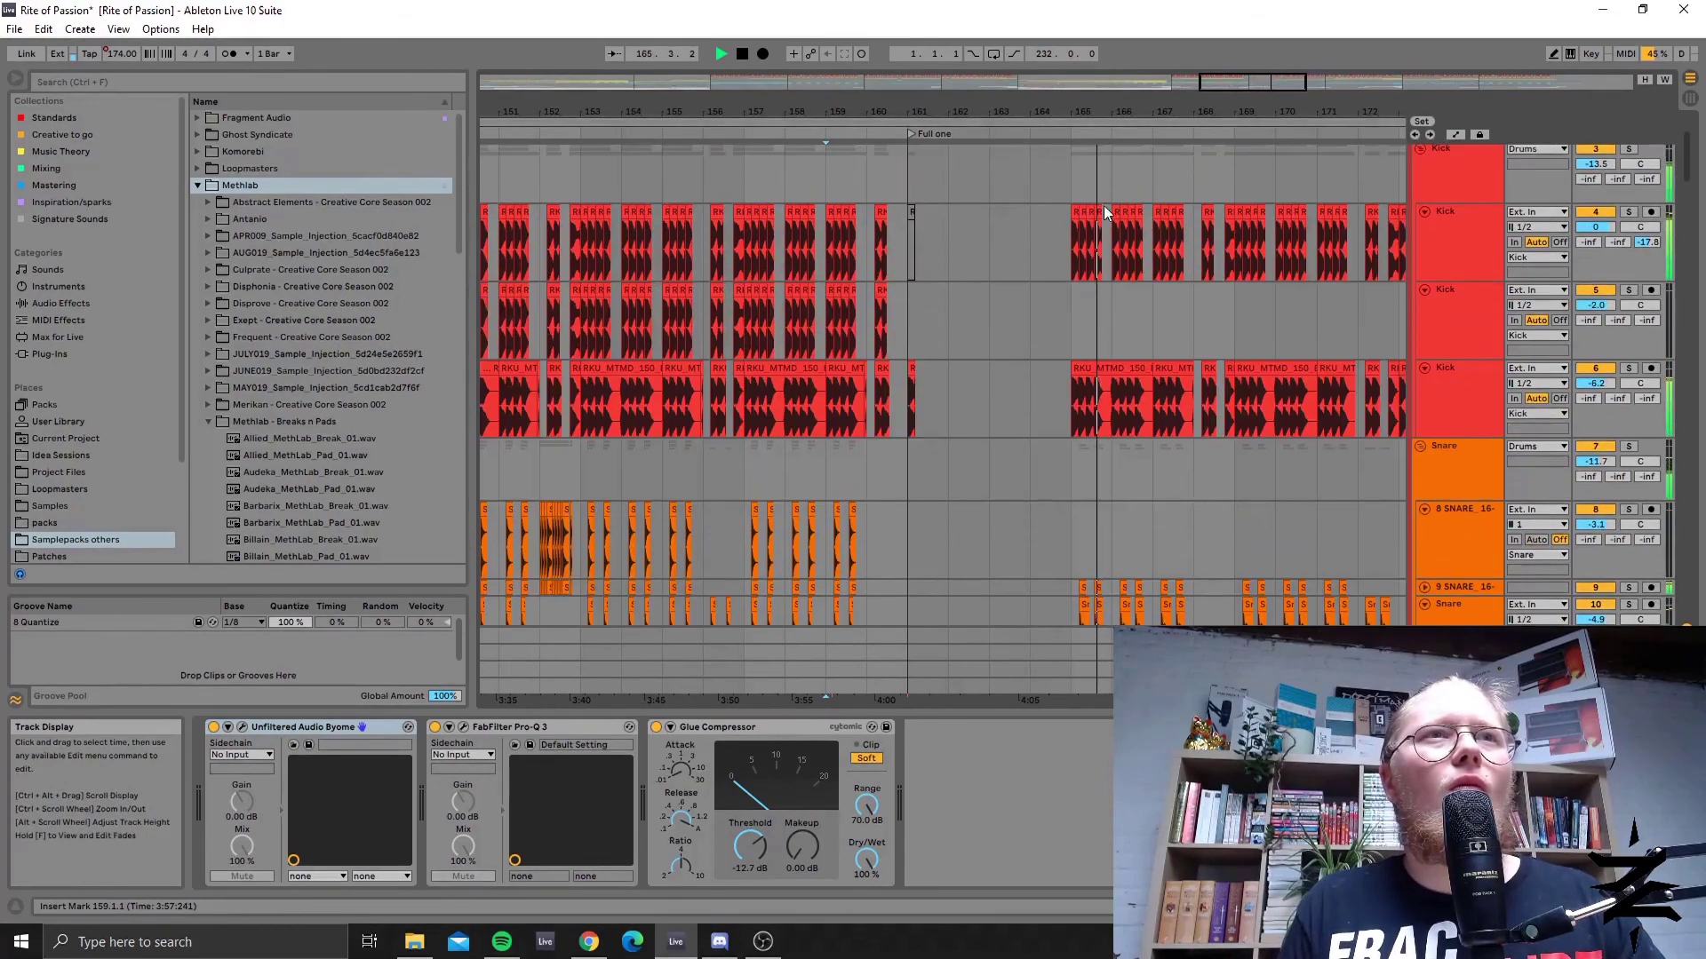
{"action": "left_click_drag", "start_coordinate": [1280, 85], "coordinate": [1280, 77]}
{"action": "scroll", "coordinate": [819, 504], "scroll_direction": "down", "scroll_amount": 10}
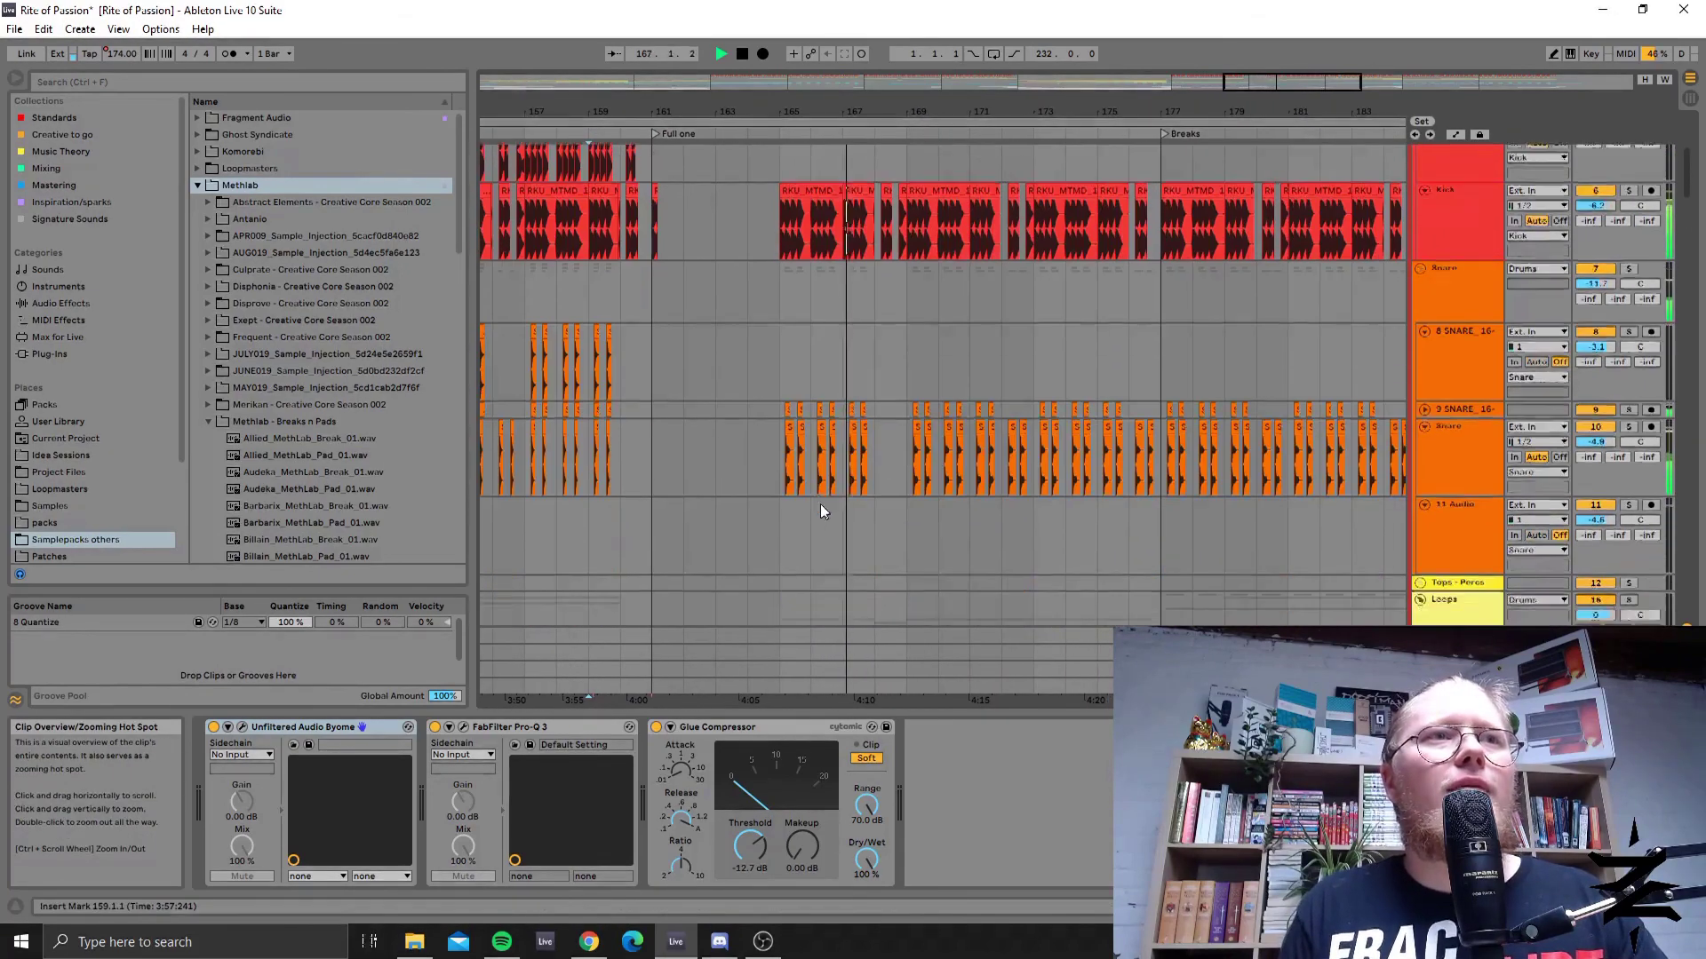
{"action": "scroll", "coordinate": [821, 505], "scroll_direction": "down", "scroll_amount": 8}
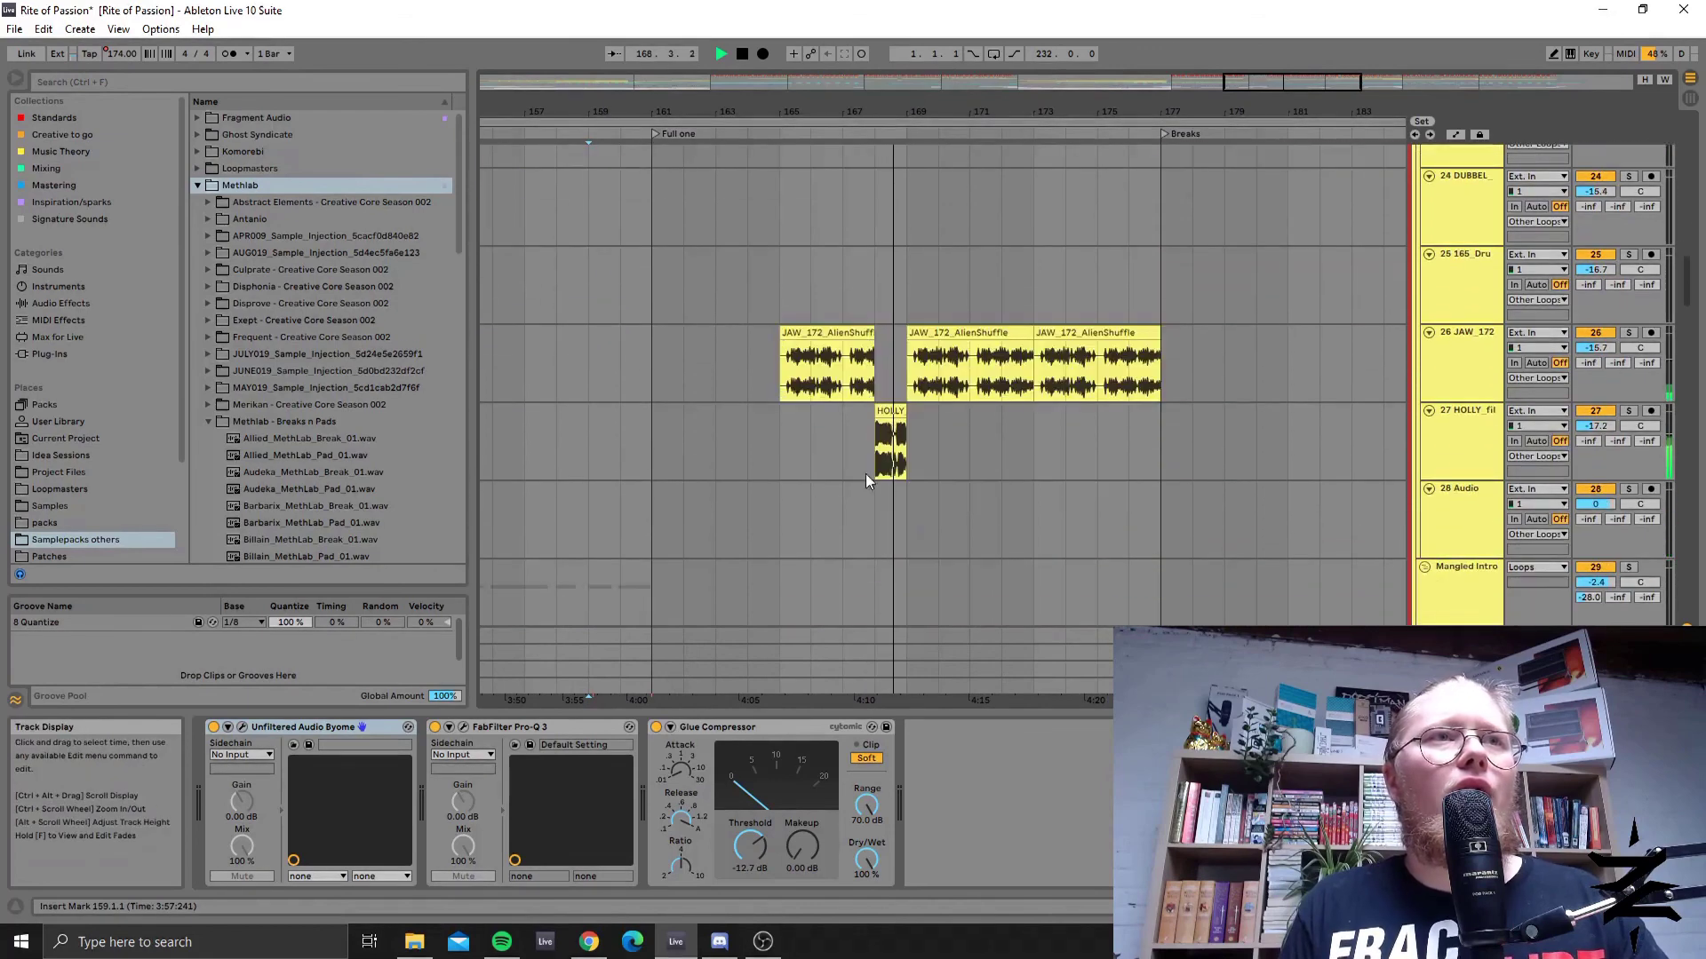
Audition the AlienShuffle loop on track 26 JAW_172 in solo, then stop playback and turn its solo off.
{"action": "left_click", "coordinate": [1501, 354]}
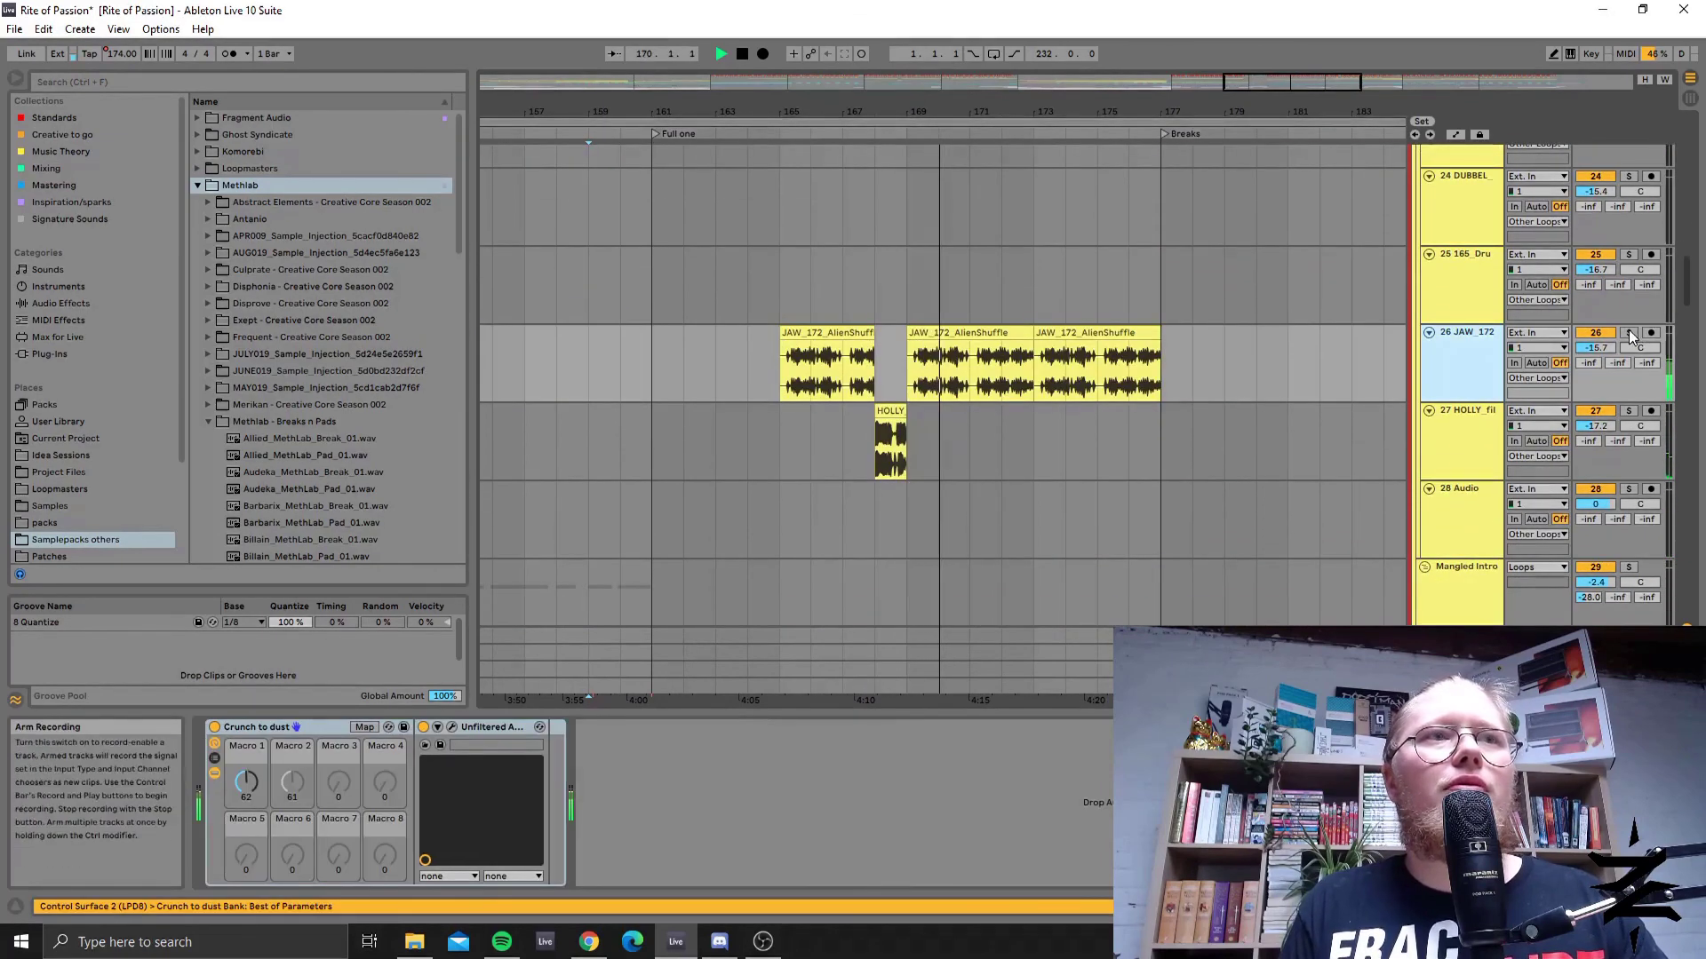
{"action": "left_click", "coordinate": [1631, 334]}
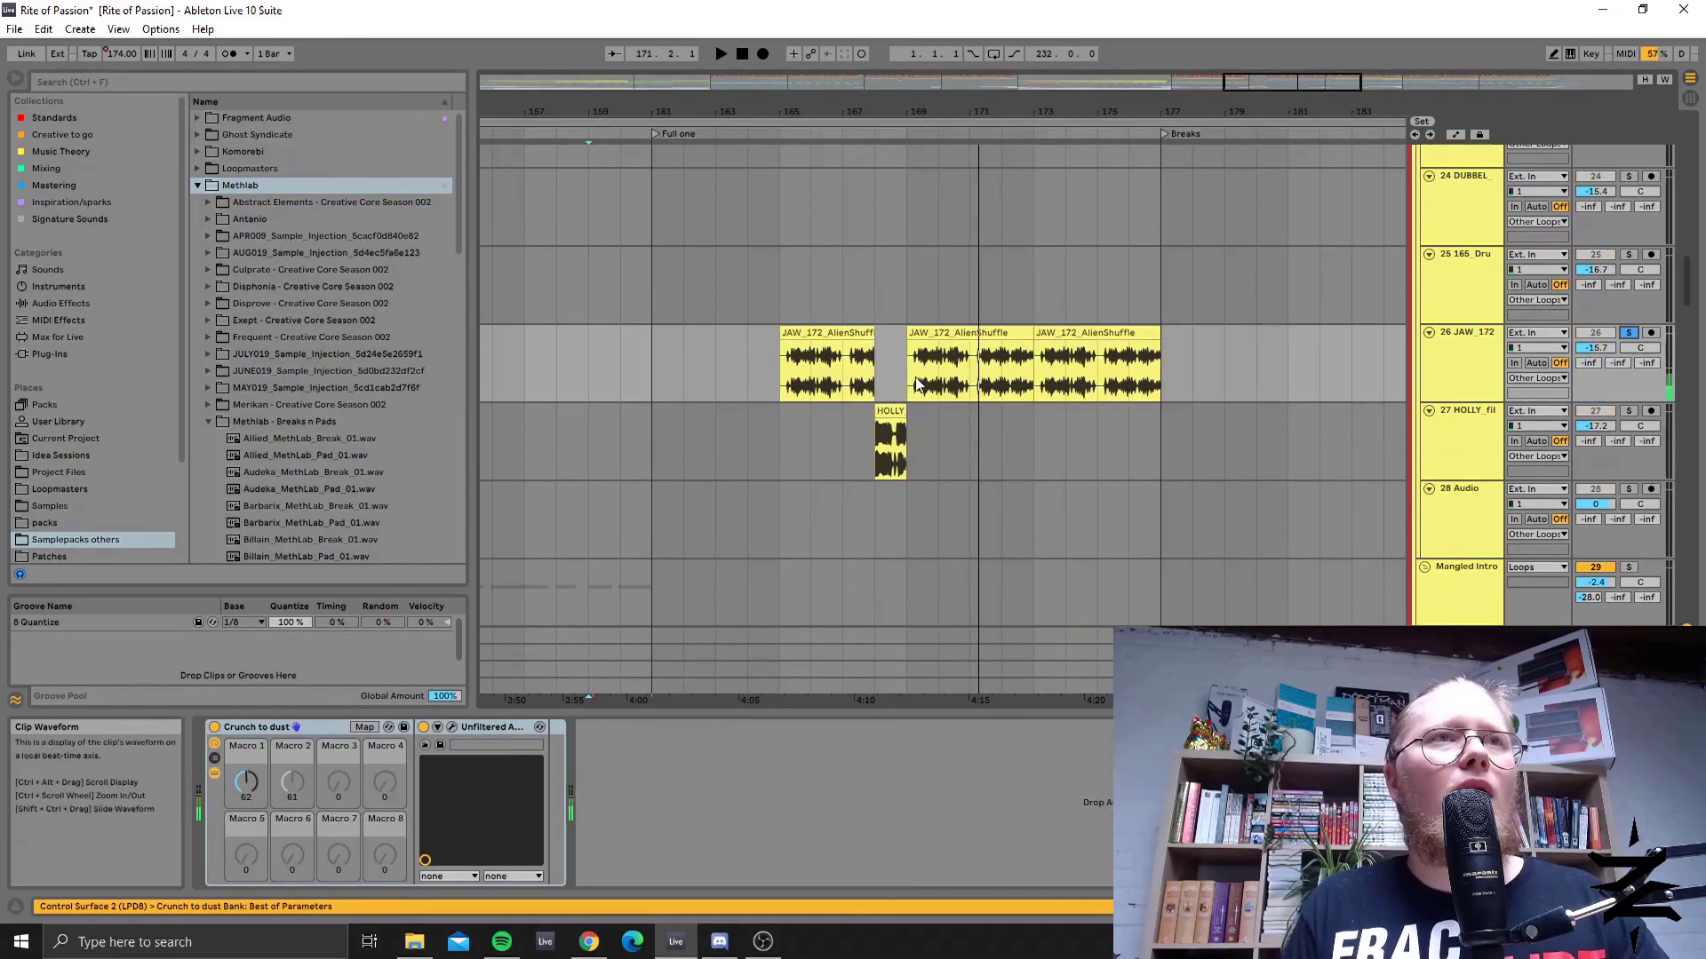
{"action": "key", "text": "space"}
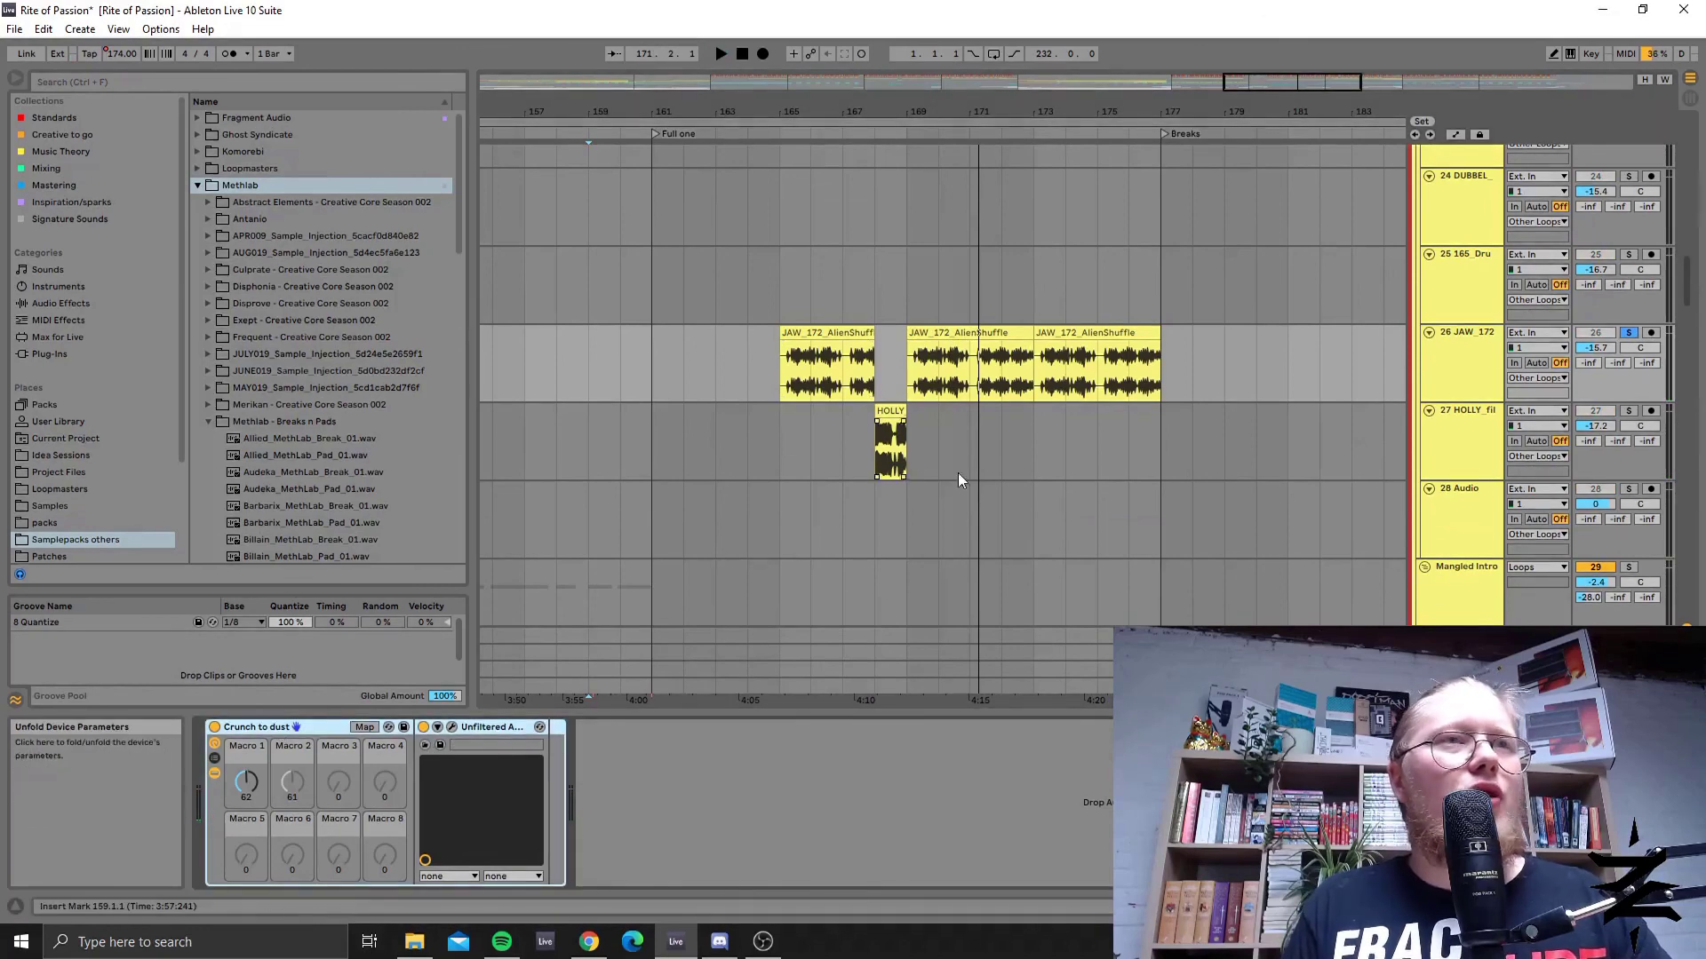
{"action": "left_click", "coordinate": [1632, 332]}
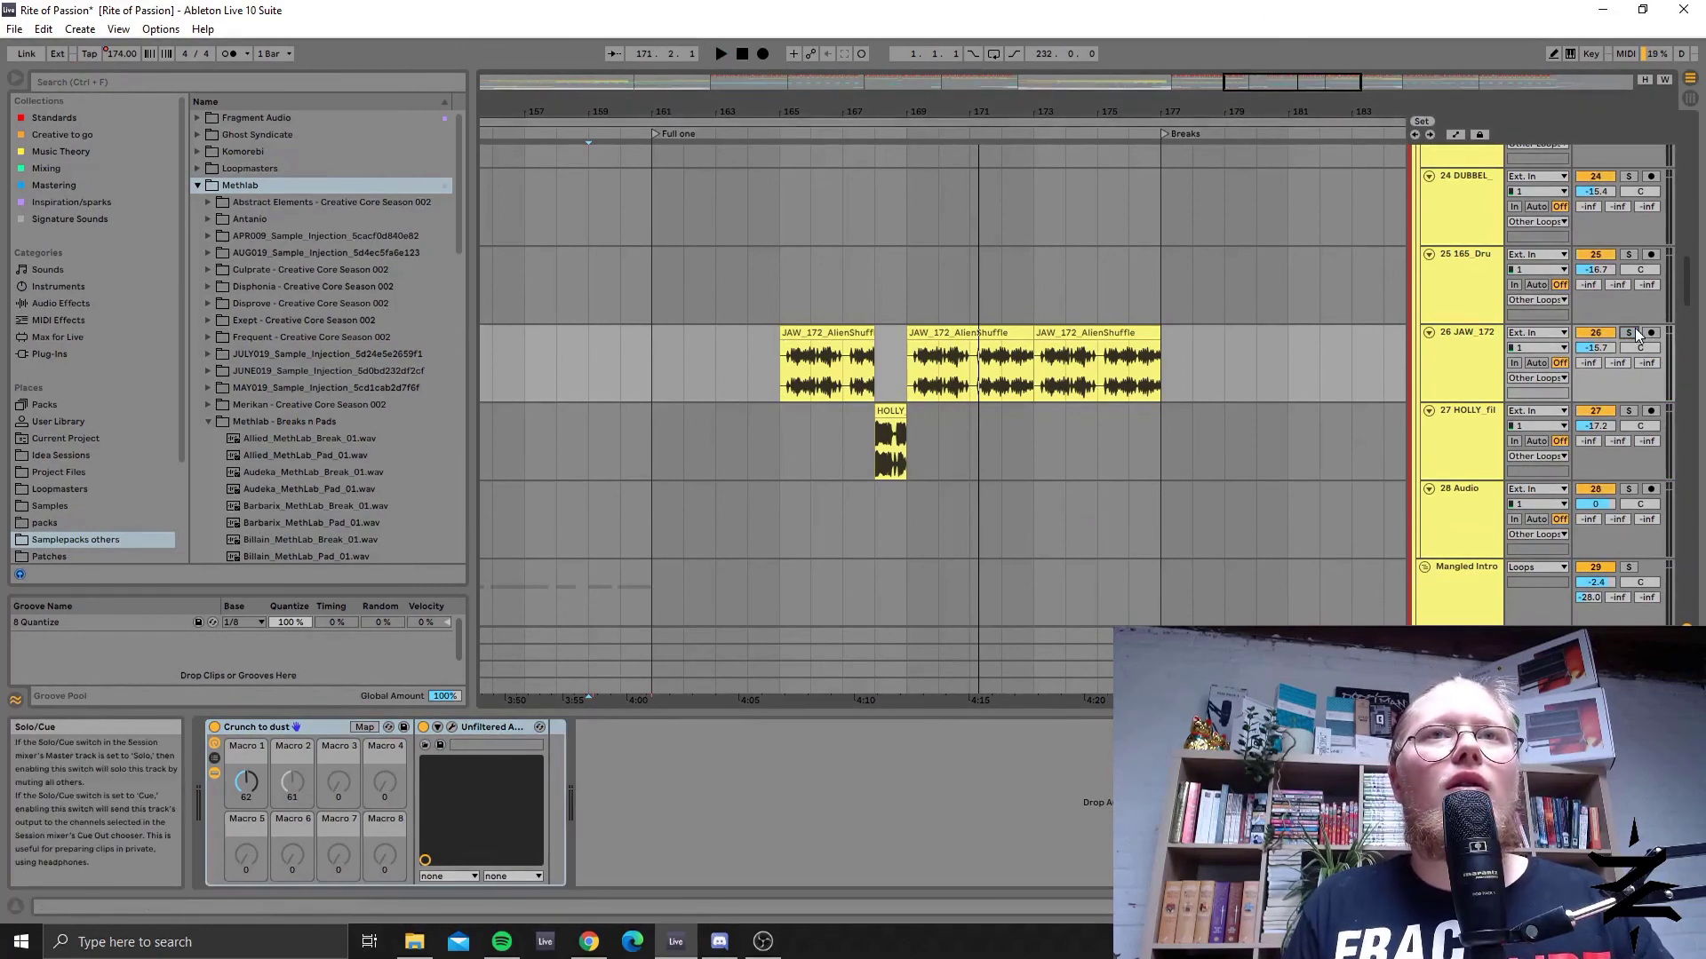
Play the rest of Full one from bar 171 and look over the loops on tracks 26 and 27.
{"action": "key", "text": "space"}
{"action": "key", "text": "space"}
{"action": "scroll", "coordinate": [718, 412], "scroll_direction": "up", "scroll_amount": 1}
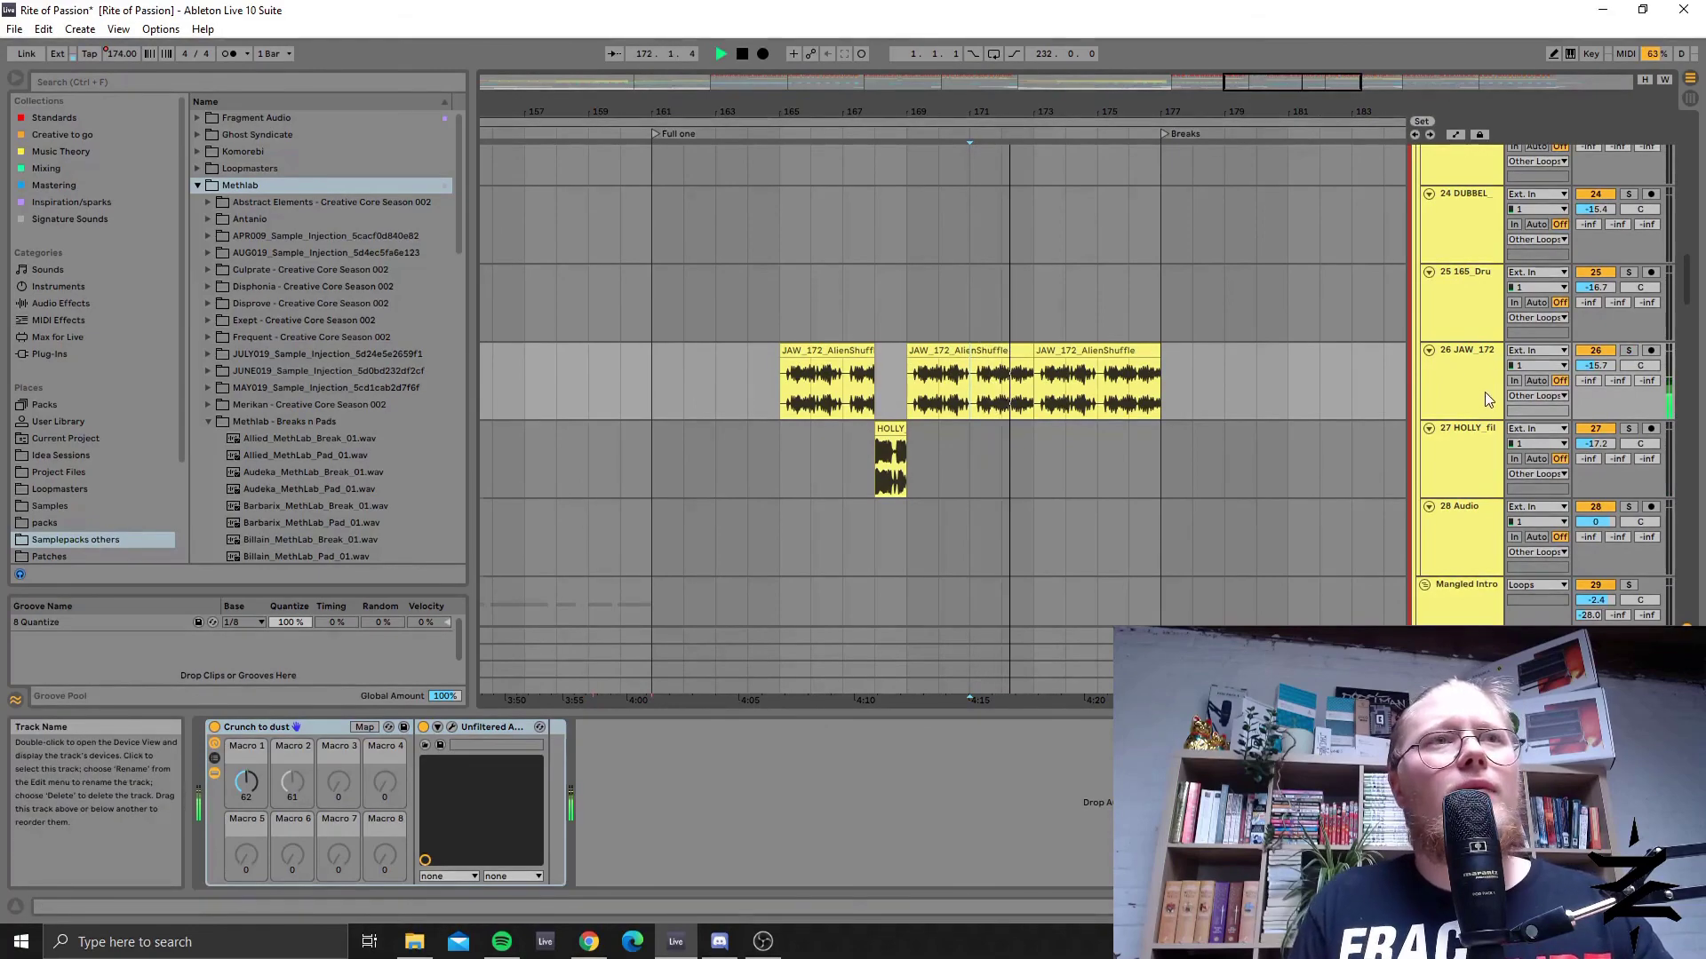
{"action": "scroll", "coordinate": [1474, 408], "scroll_direction": "down", "scroll_amount": 5}
{"action": "scroll", "coordinate": [1422, 444], "scroll_direction": "up", "scroll_amount": 4}
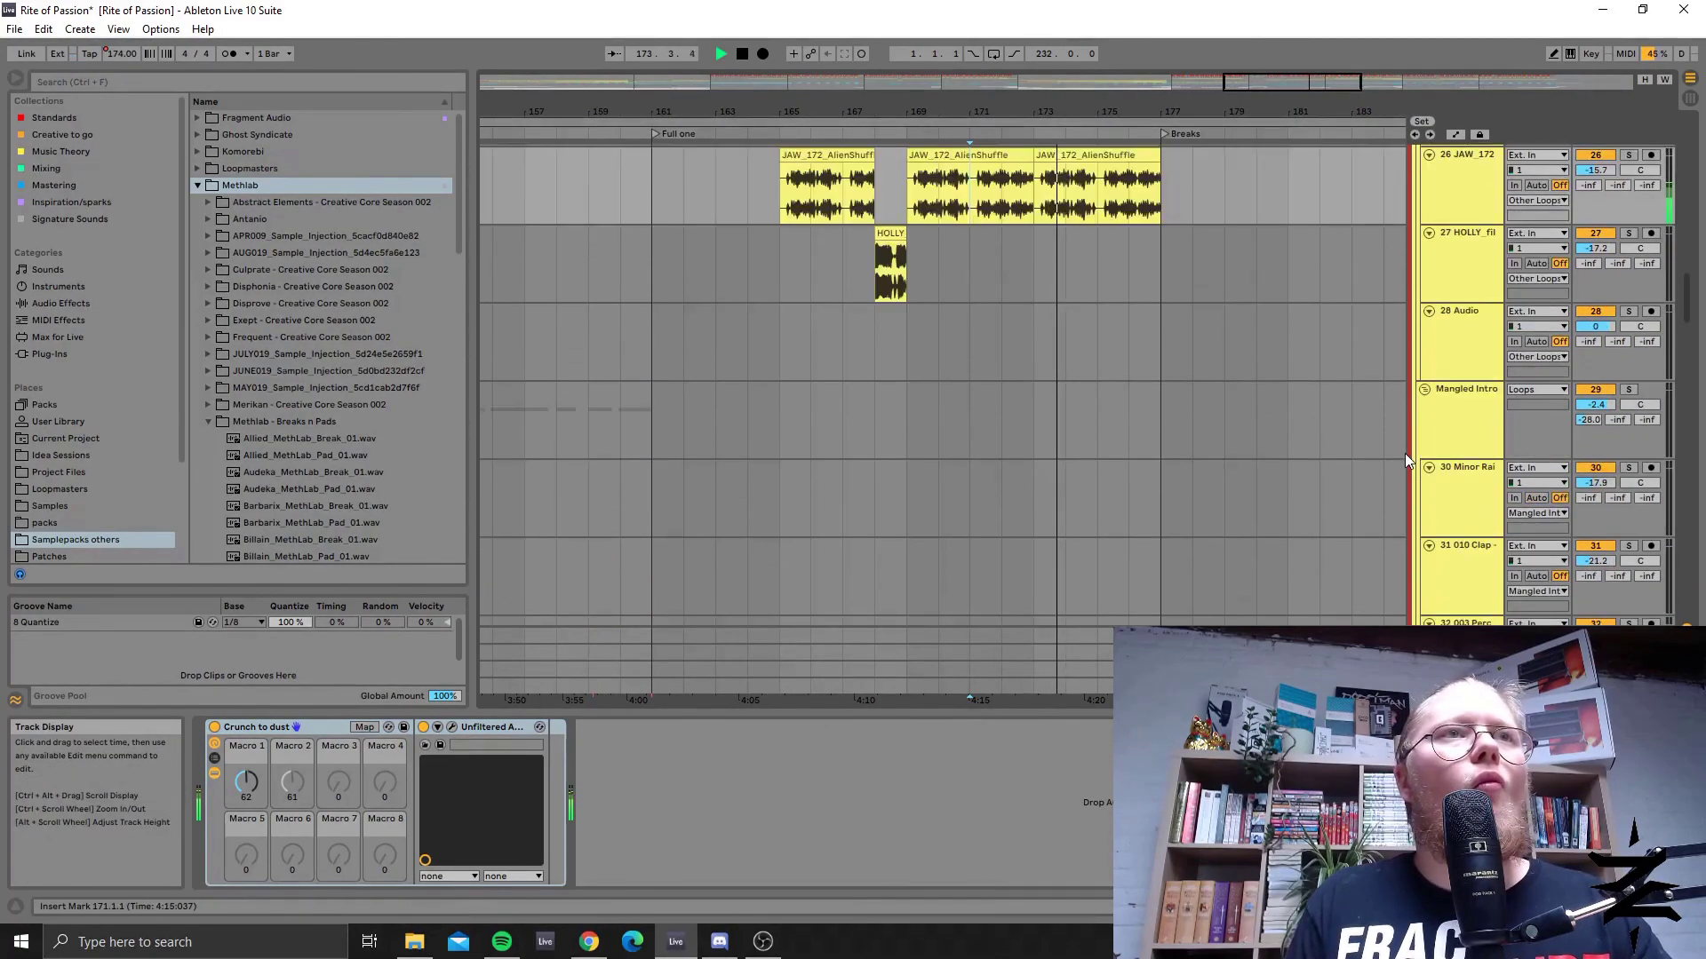
{"action": "scroll", "coordinate": [1238, 428], "scroll_direction": "up", "scroll_amount": 1}
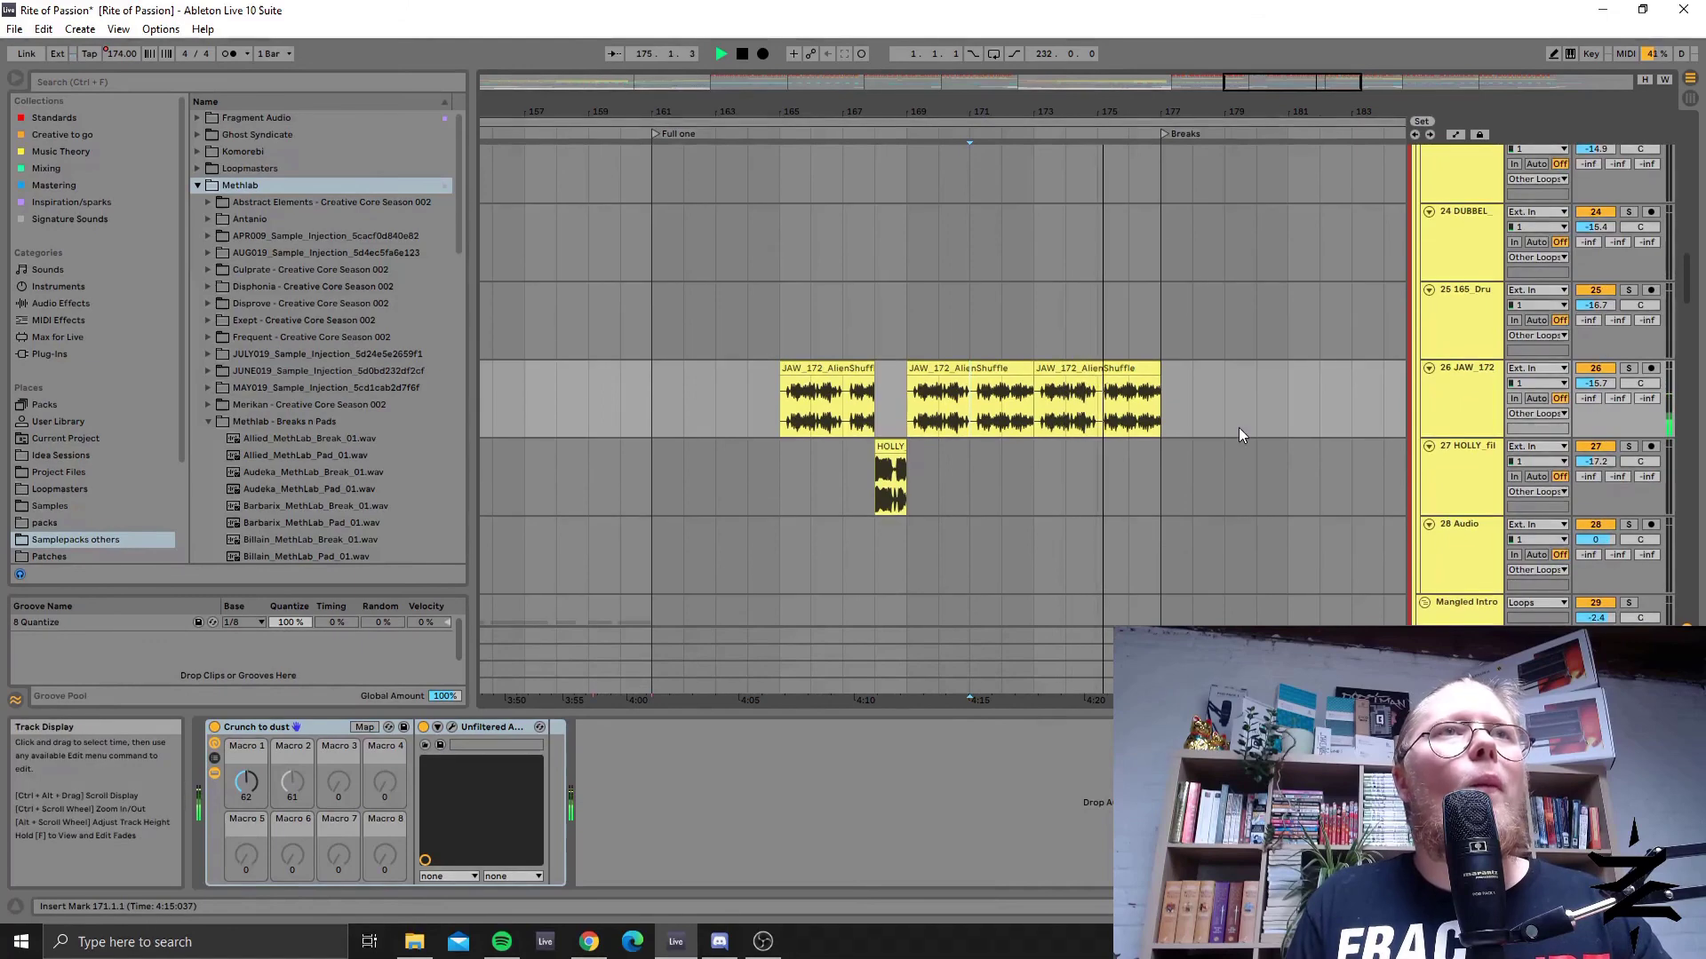
Play the arrangement from the Breaks locator at bar 177 and look through its drum loop tracks.
{"action": "left_click_drag", "start_coordinate": [1292, 82], "coordinate": [1359, 77]}
{"action": "left_click", "coordinate": [774, 131]}
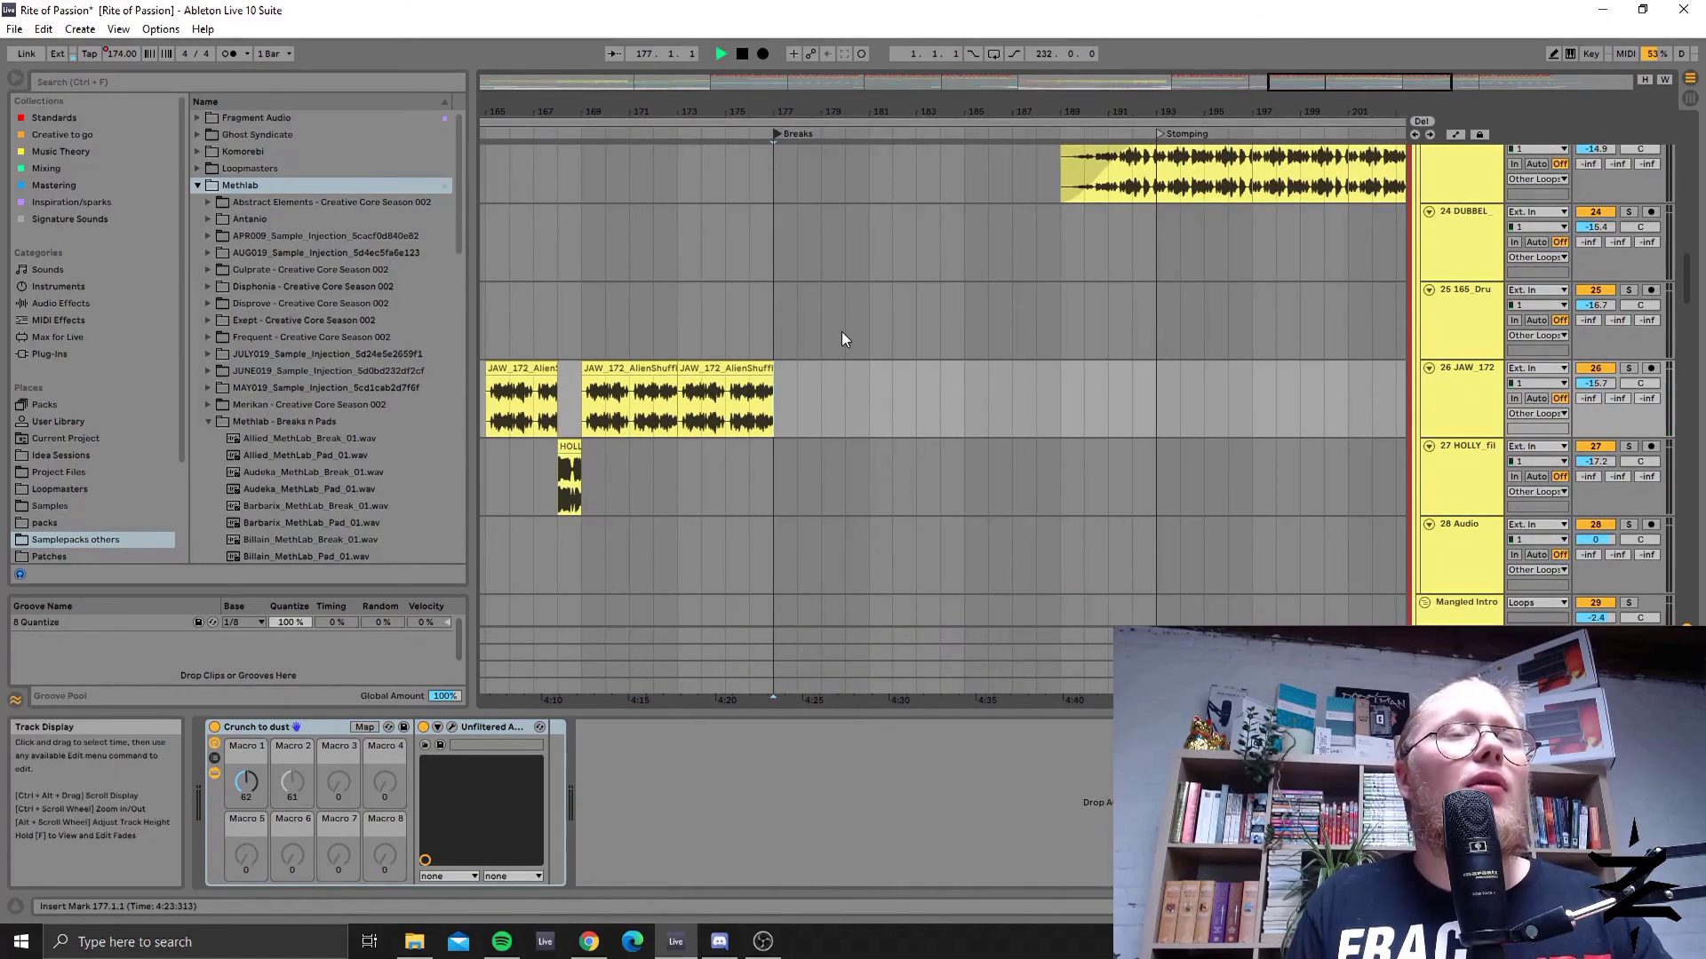
{"action": "scroll", "coordinate": [846, 409], "scroll_direction": "down", "scroll_amount": 5}
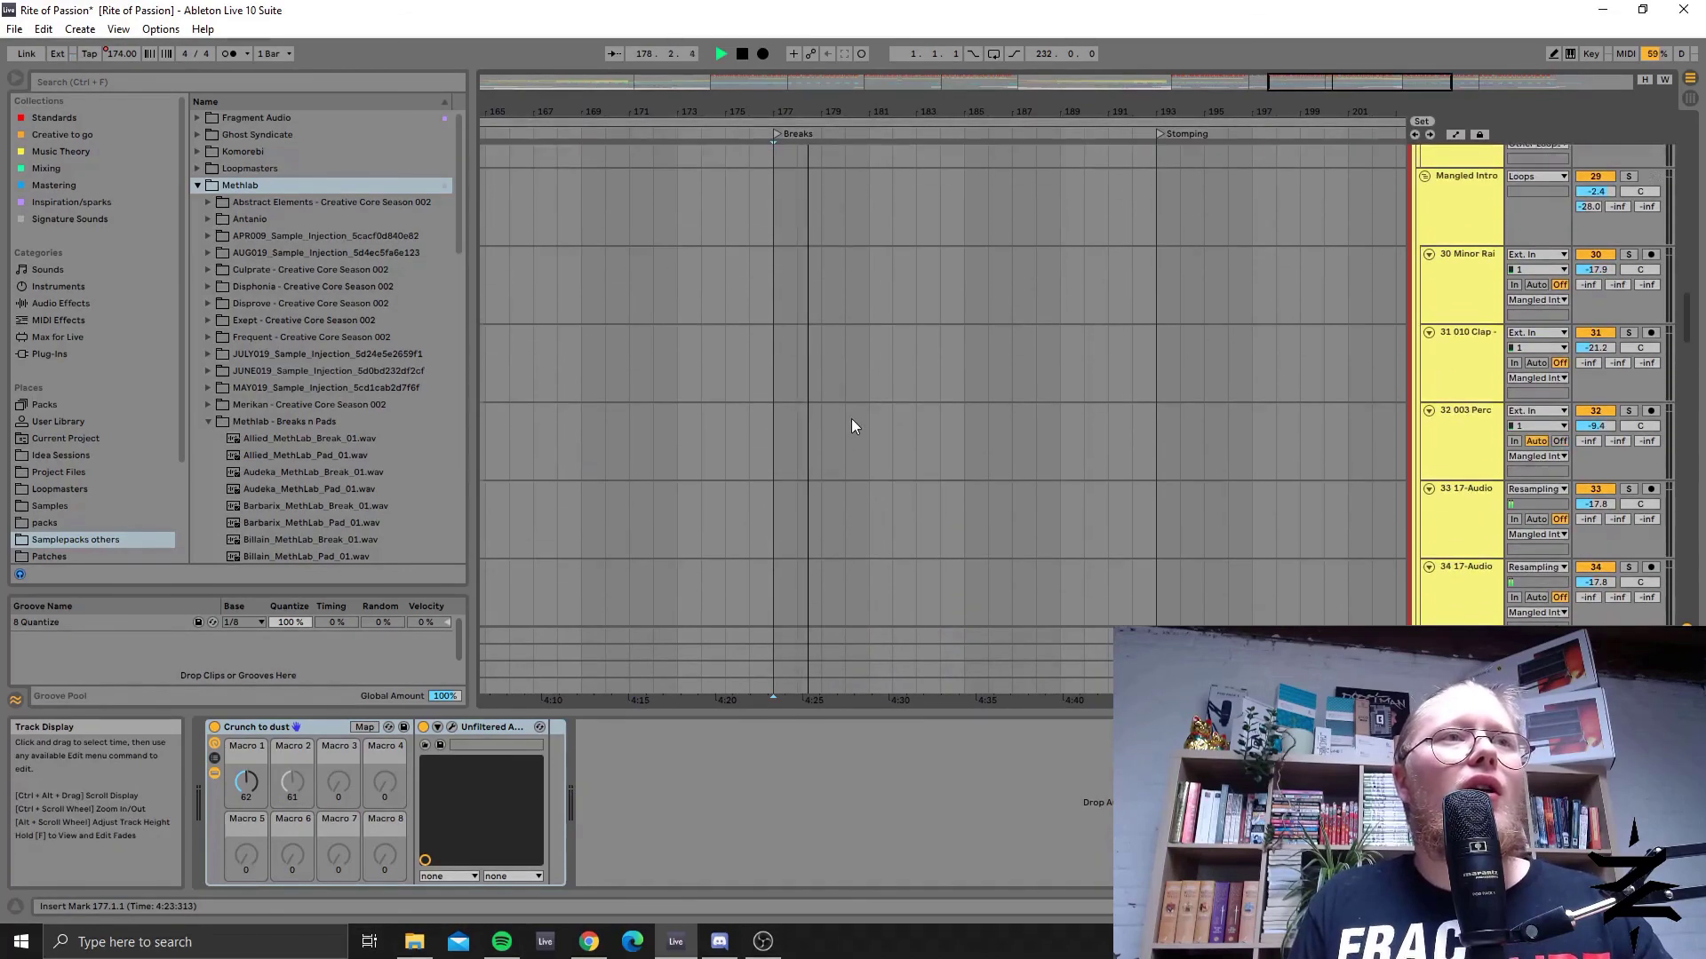
{"action": "scroll", "coordinate": [851, 419], "scroll_direction": "up", "scroll_amount": 3}
{"action": "scroll", "coordinate": [851, 418], "scroll_direction": "up", "scroll_amount": 7}
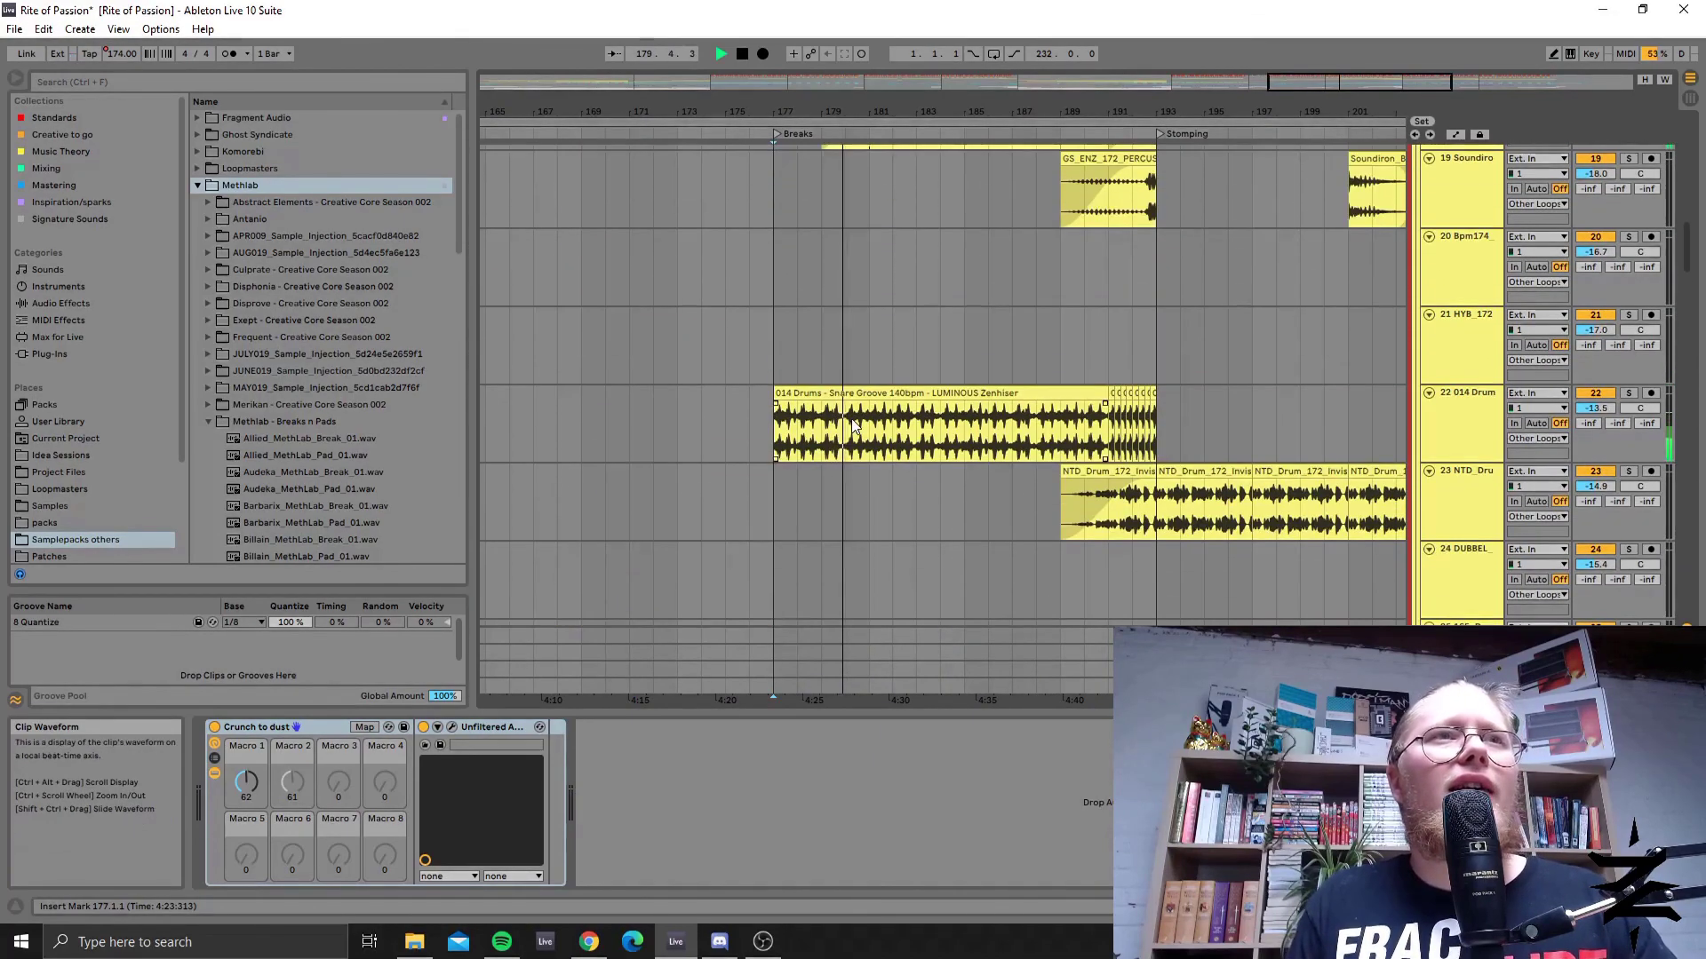
{"action": "scroll", "coordinate": [962, 471], "scroll_direction": "up", "scroll_amount": 1}
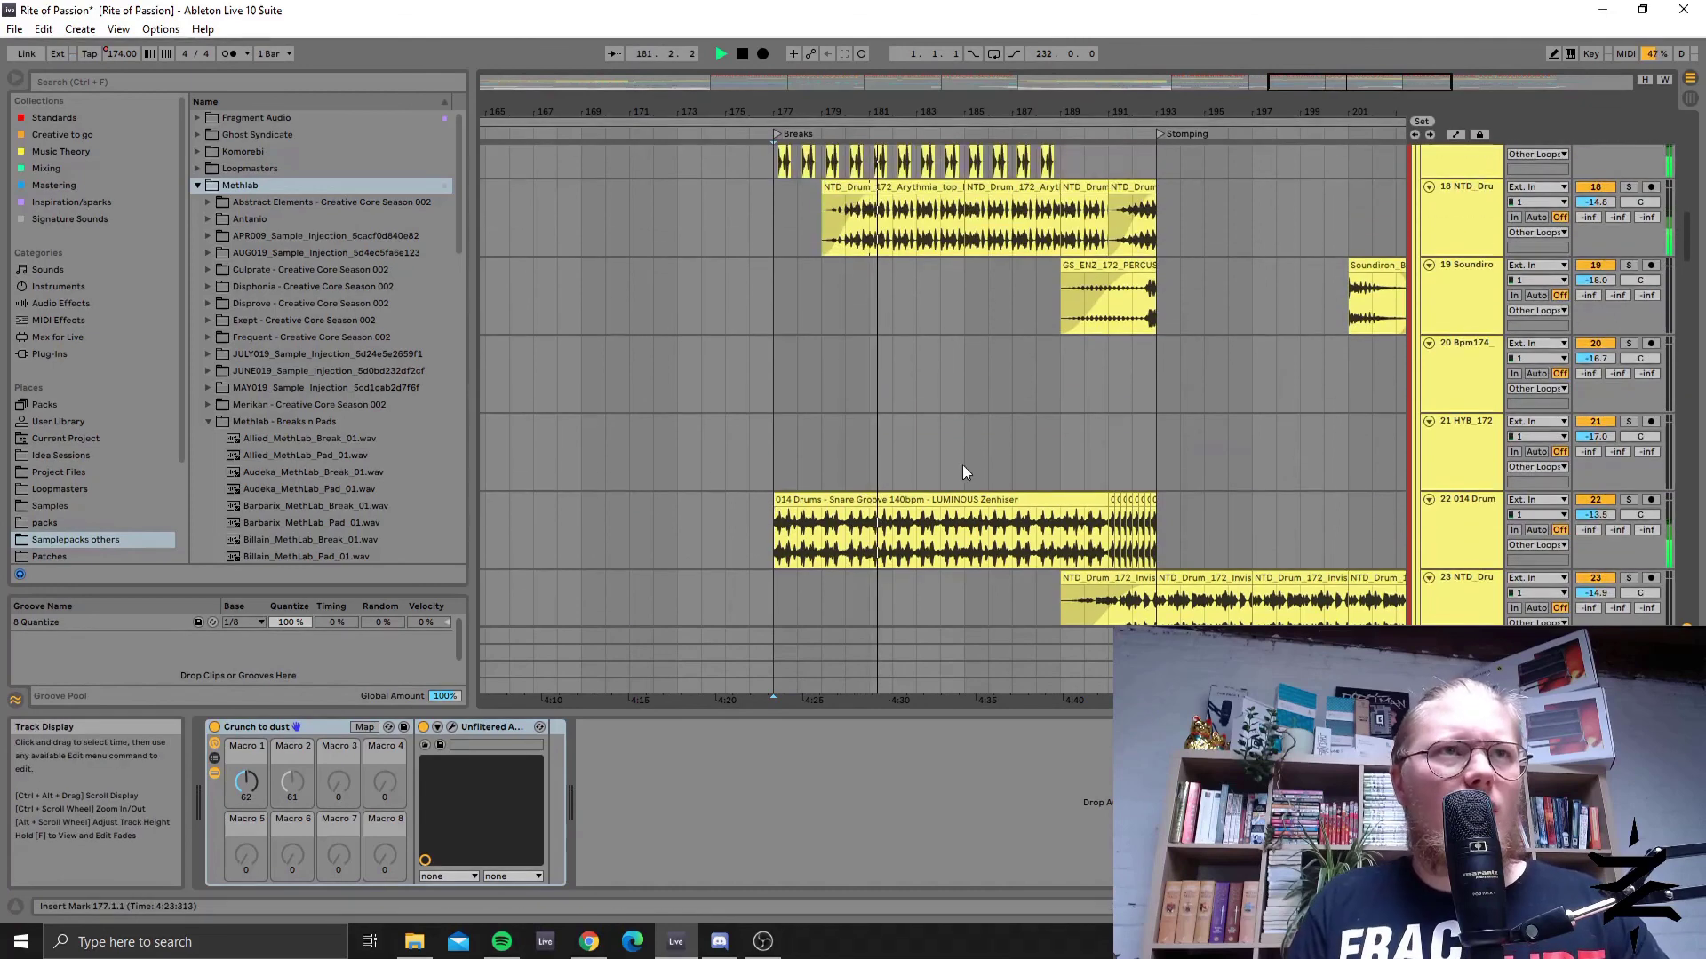
Audition the snare groove on track 22 in solo, return to the full mix and look over the other Breaks loops.
{"action": "left_click", "coordinate": [1628, 503]}
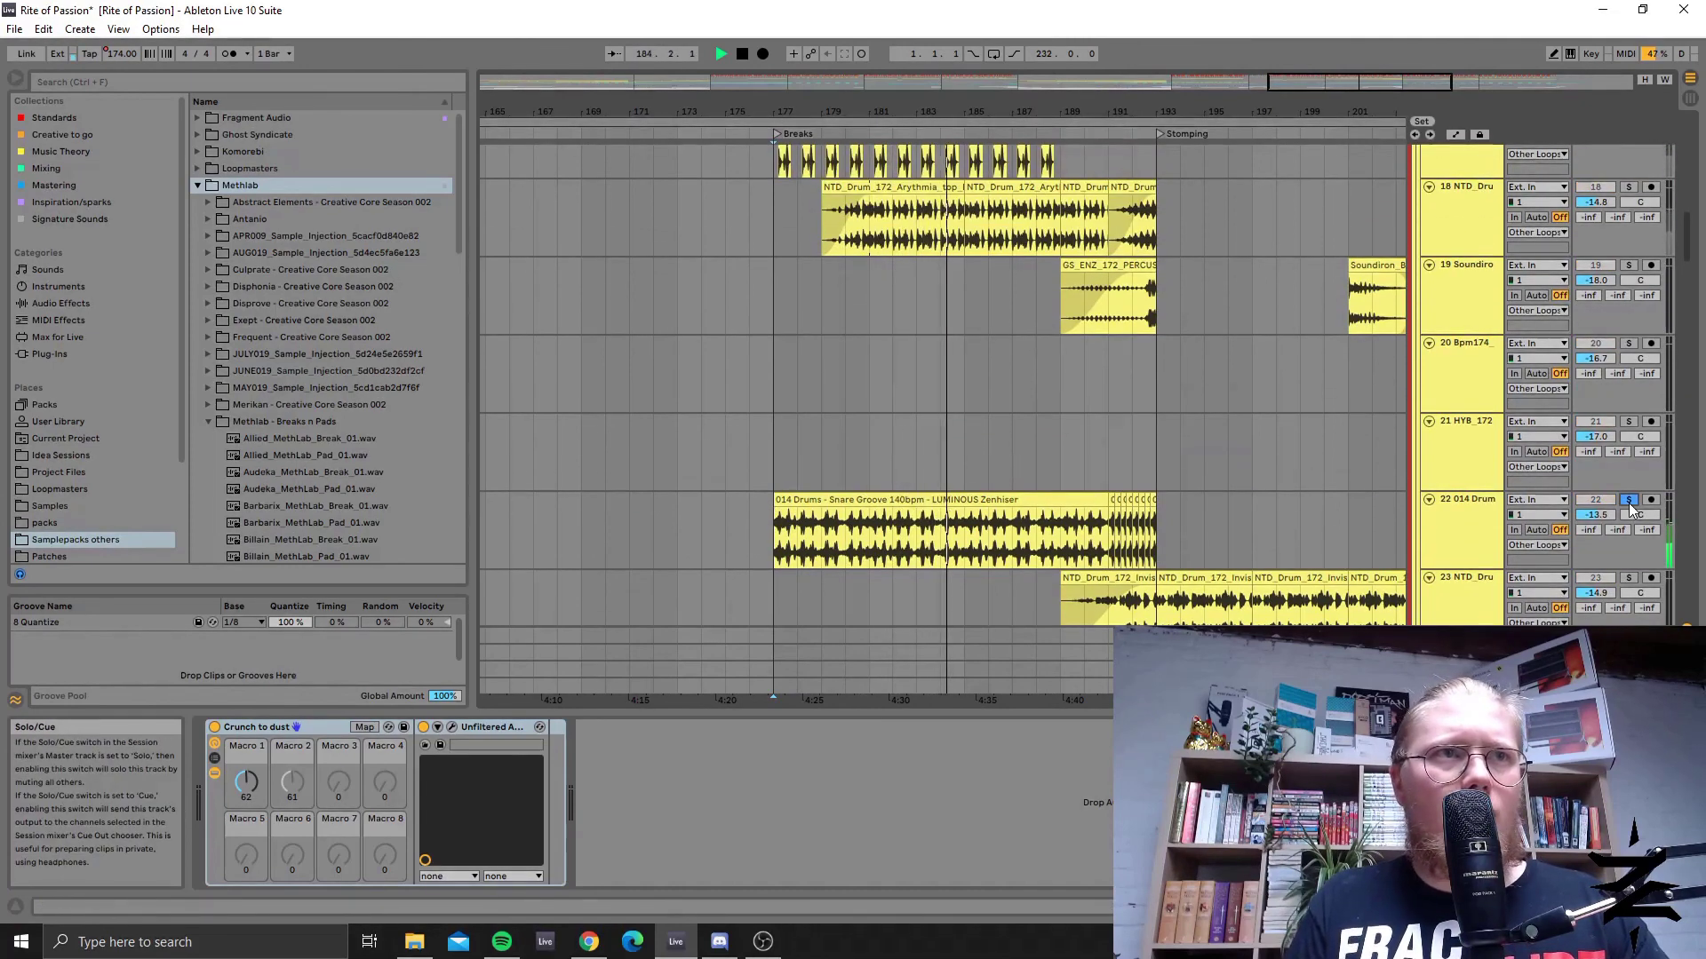
{"action": "left_click", "coordinate": [1629, 501]}
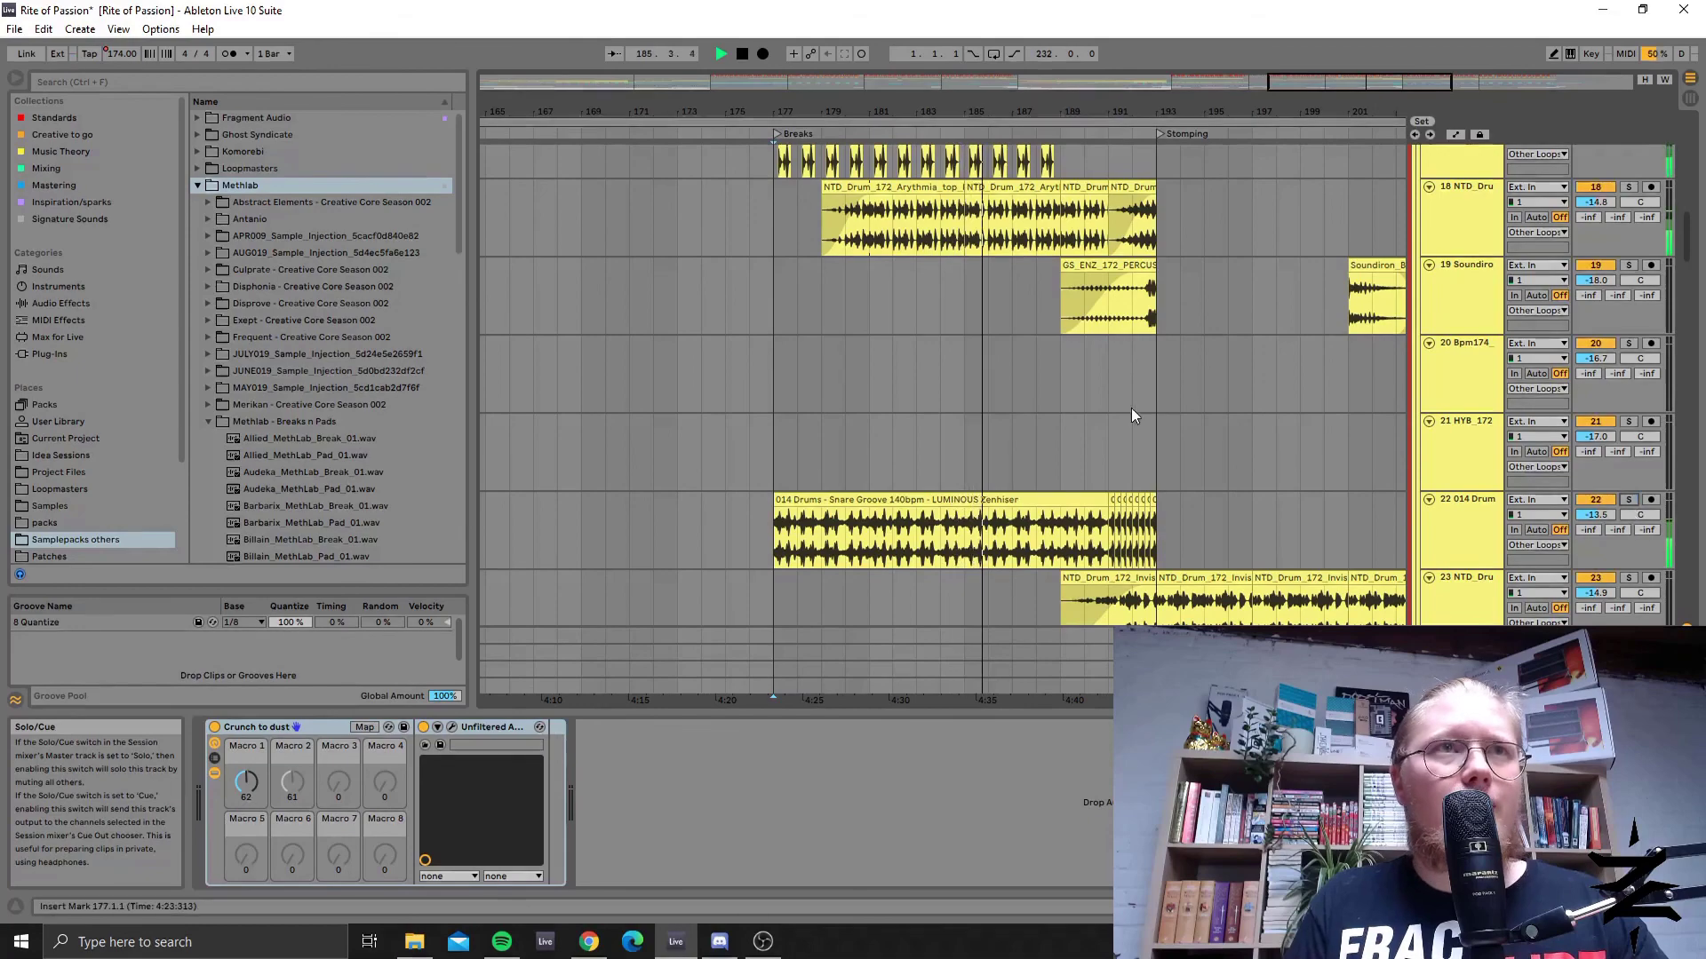
{"action": "scroll", "coordinate": [1129, 407], "scroll_direction": "up", "scroll_amount": 3}
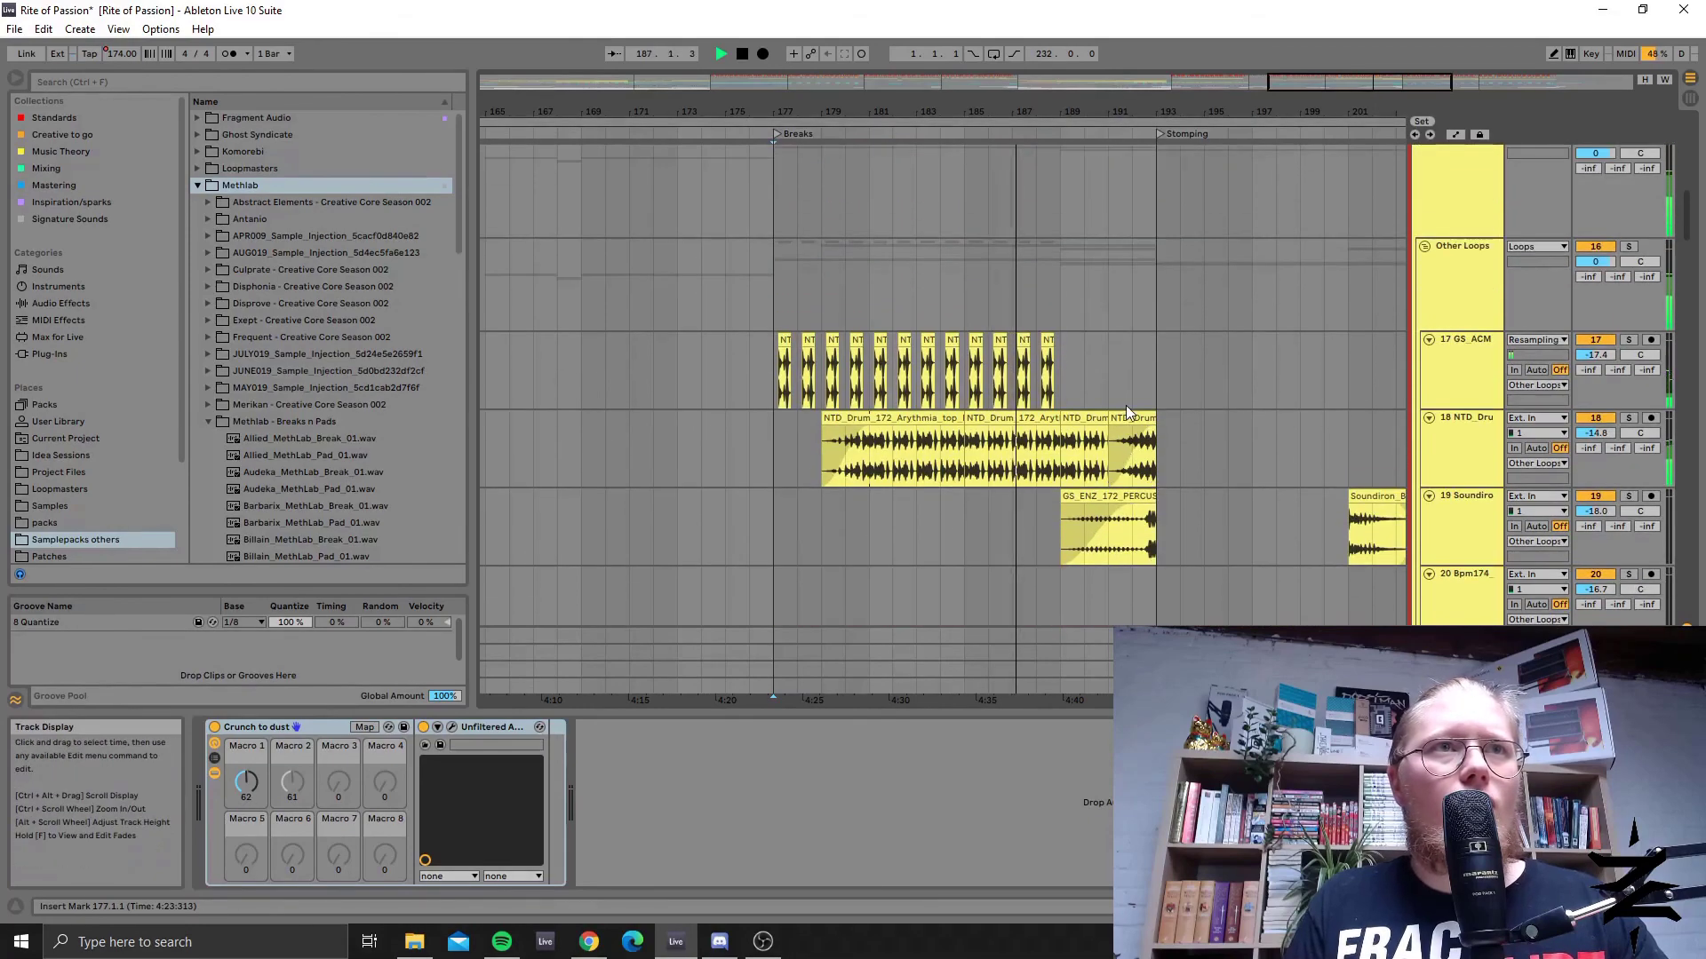
{"action": "scroll", "coordinate": [1126, 405], "scroll_direction": "up", "scroll_amount": 4}
{"action": "scroll", "coordinate": [1127, 405], "scroll_direction": "down", "scroll_amount": 1}
{"action": "scroll", "coordinate": [1191, 471], "scroll_direction": "down", "scroll_amount": 7}
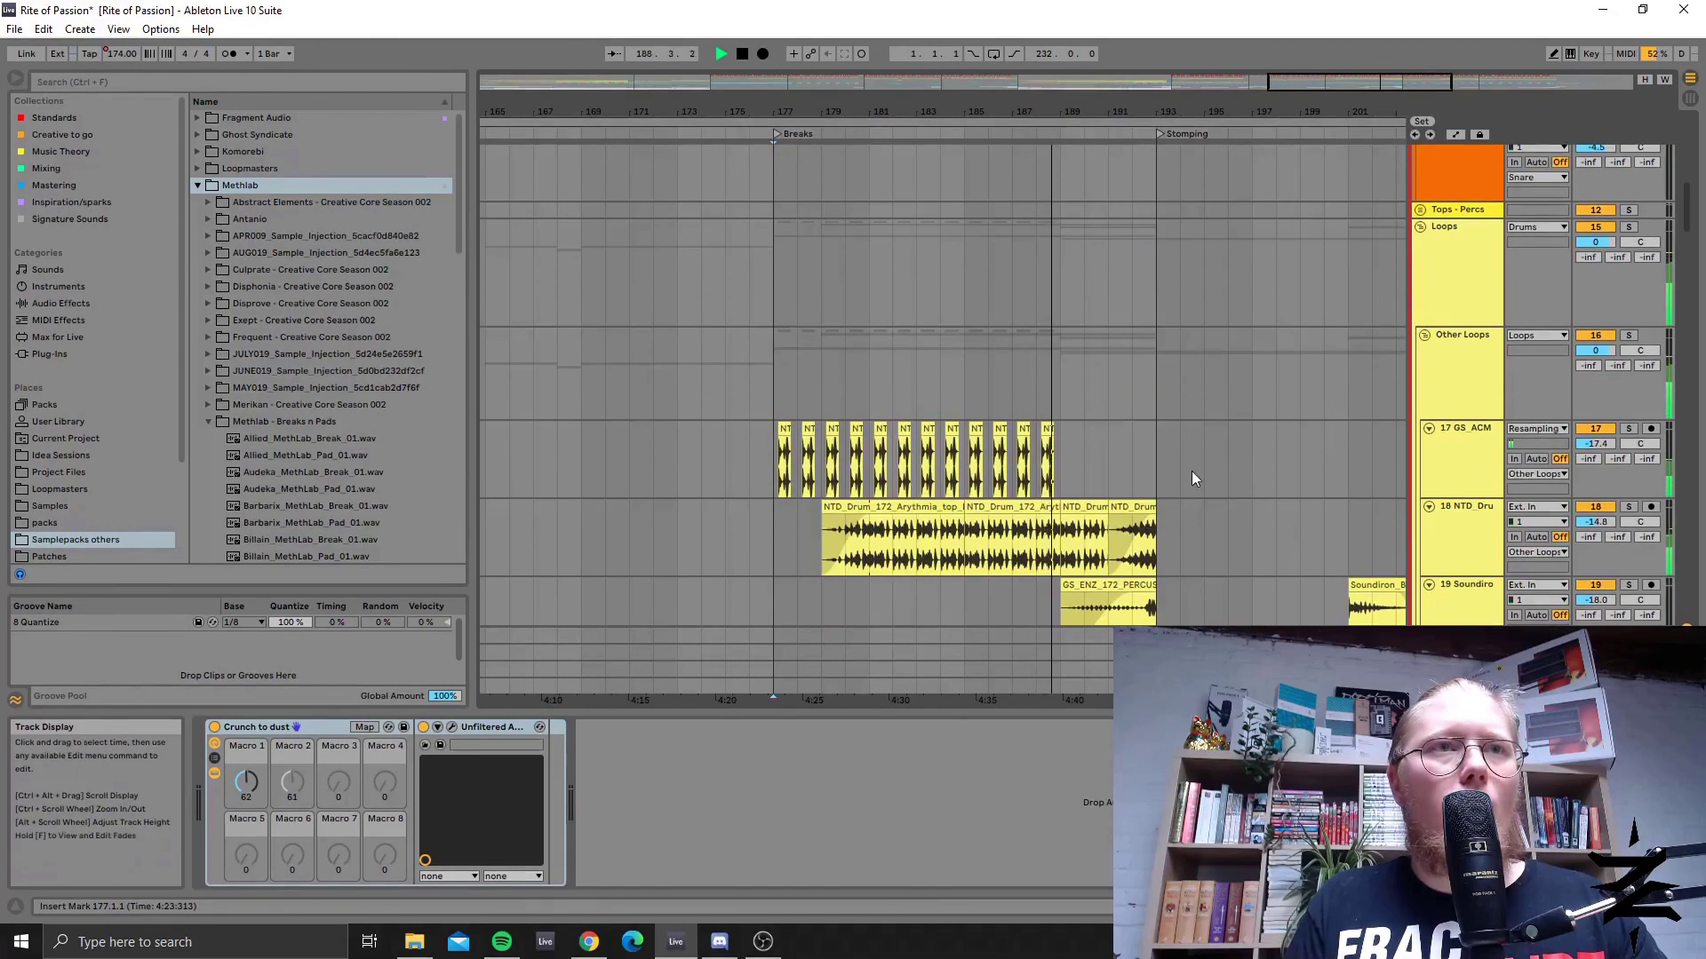
{"action": "scroll", "coordinate": [1192, 471], "scroll_direction": "down", "scroll_amount": 1}
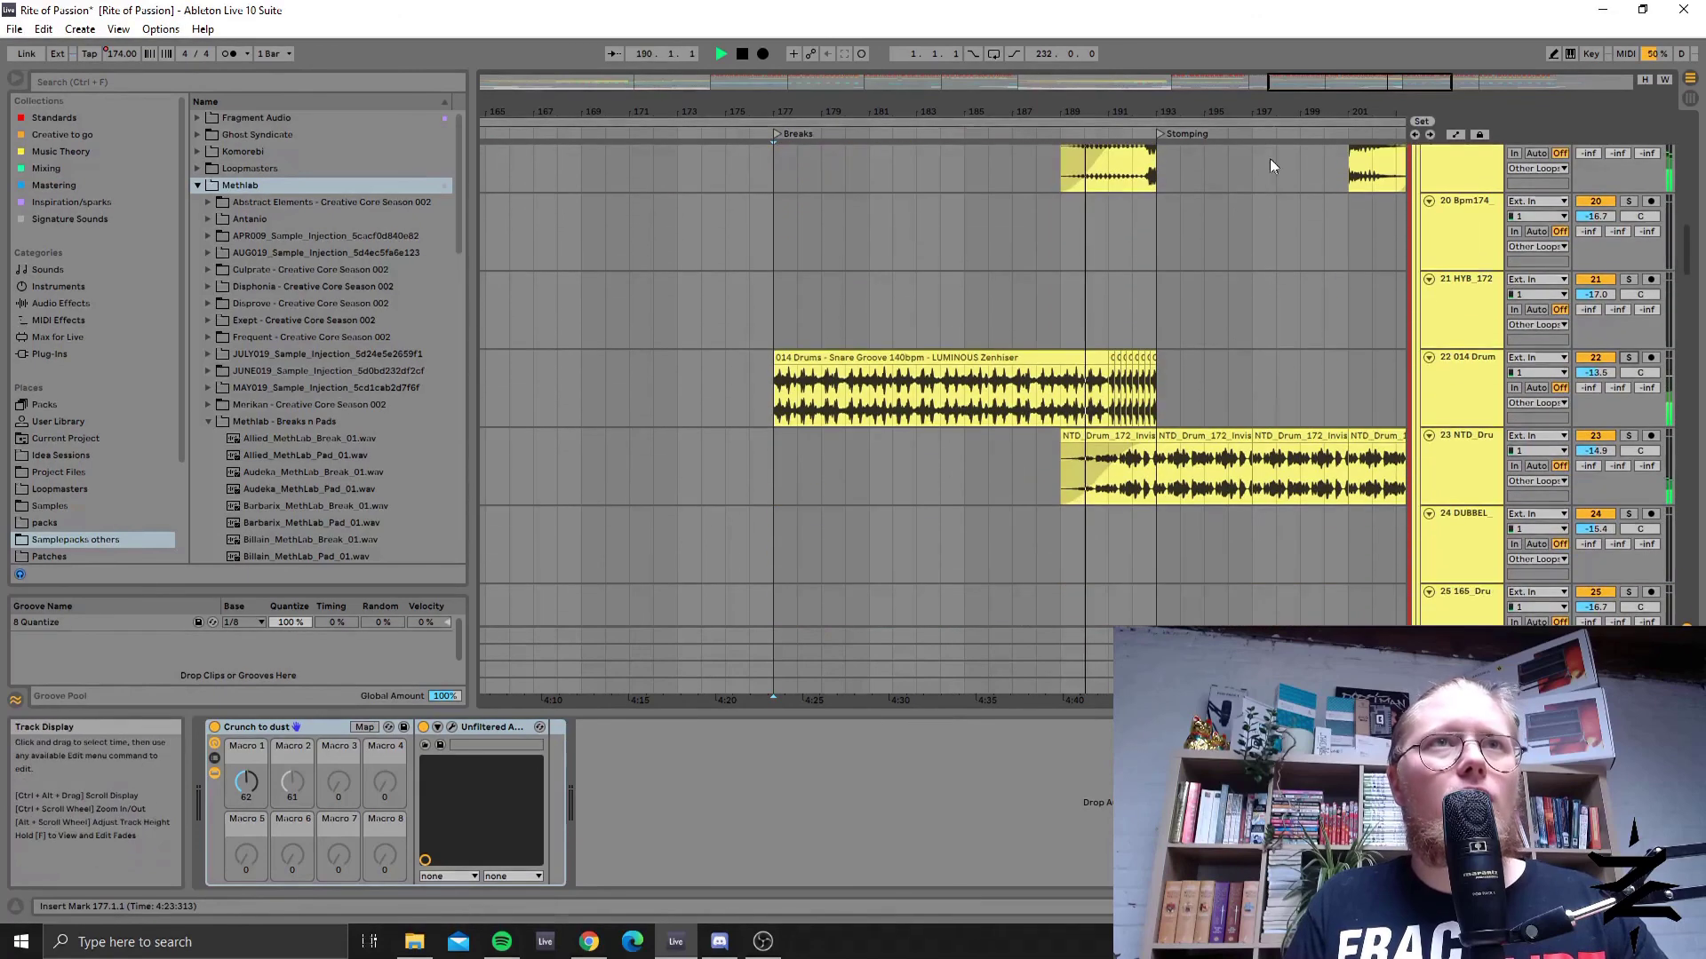
Move along to the Stomping section and look through its snares and the loops around track 23 while it plays.
{"action": "left_click_drag", "start_coordinate": [1271, 112], "coordinate": [1004, 112]}
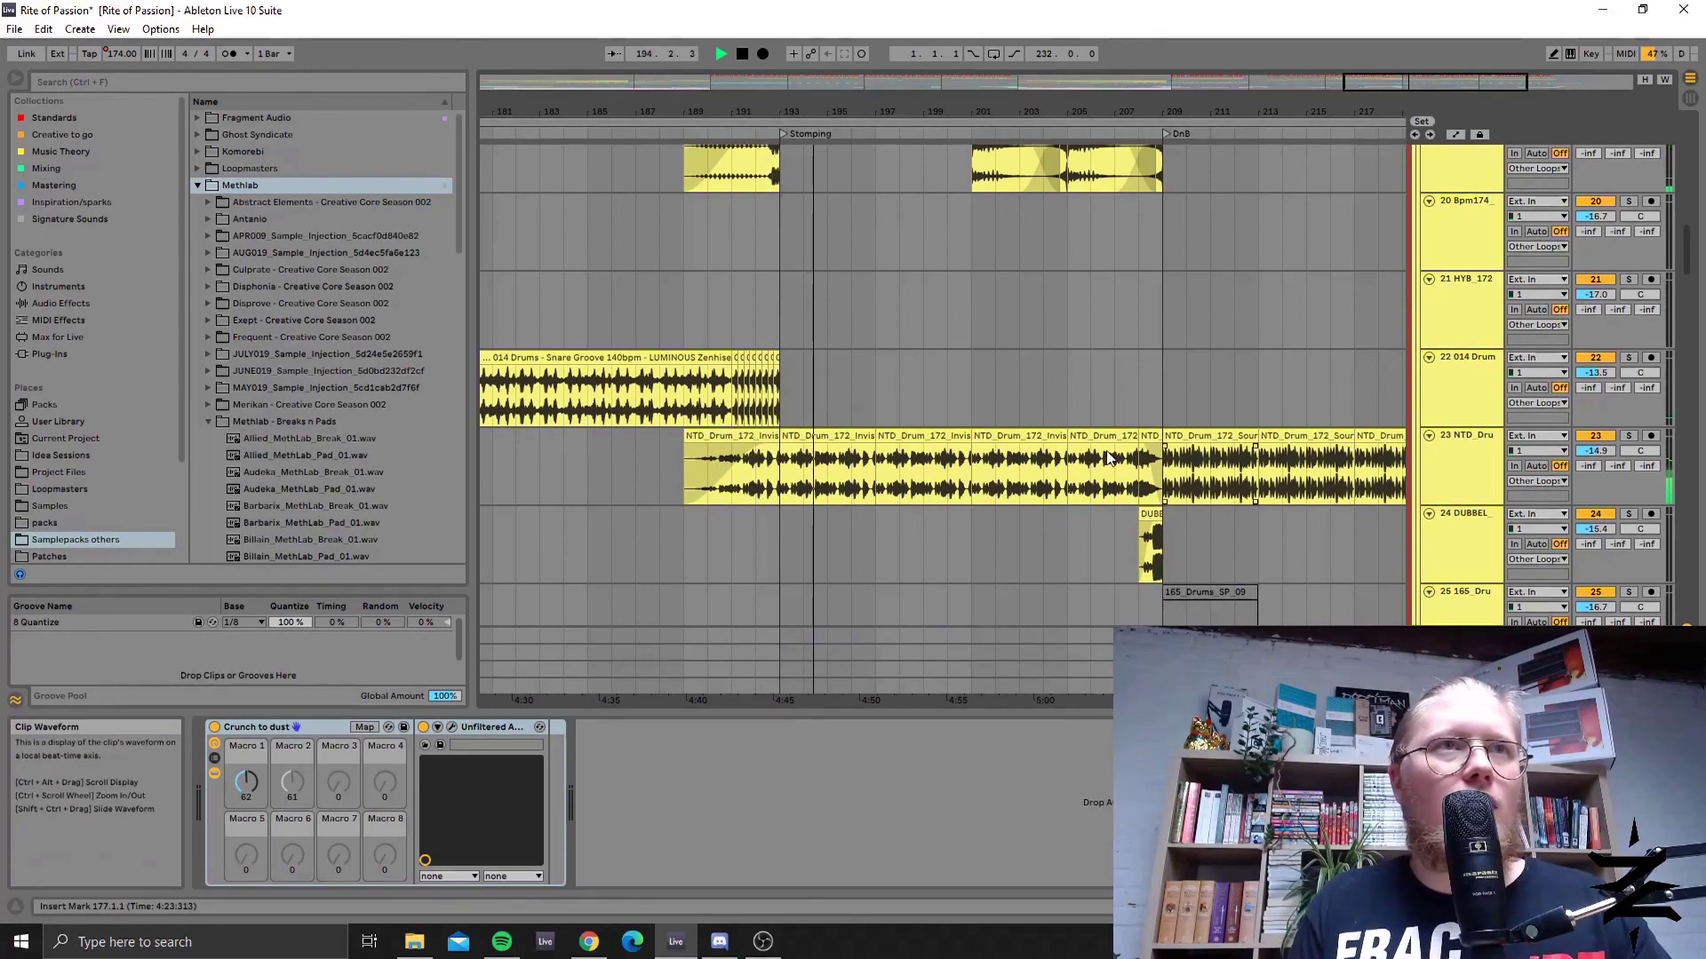
{"action": "scroll", "coordinate": [1092, 457], "scroll_direction": "down", "scroll_amount": 4}
{"action": "scroll", "coordinate": [1089, 456], "scroll_direction": "up", "scroll_amount": 3}
{"action": "scroll", "coordinate": [929, 540], "scroll_direction": "up", "scroll_amount": 10}
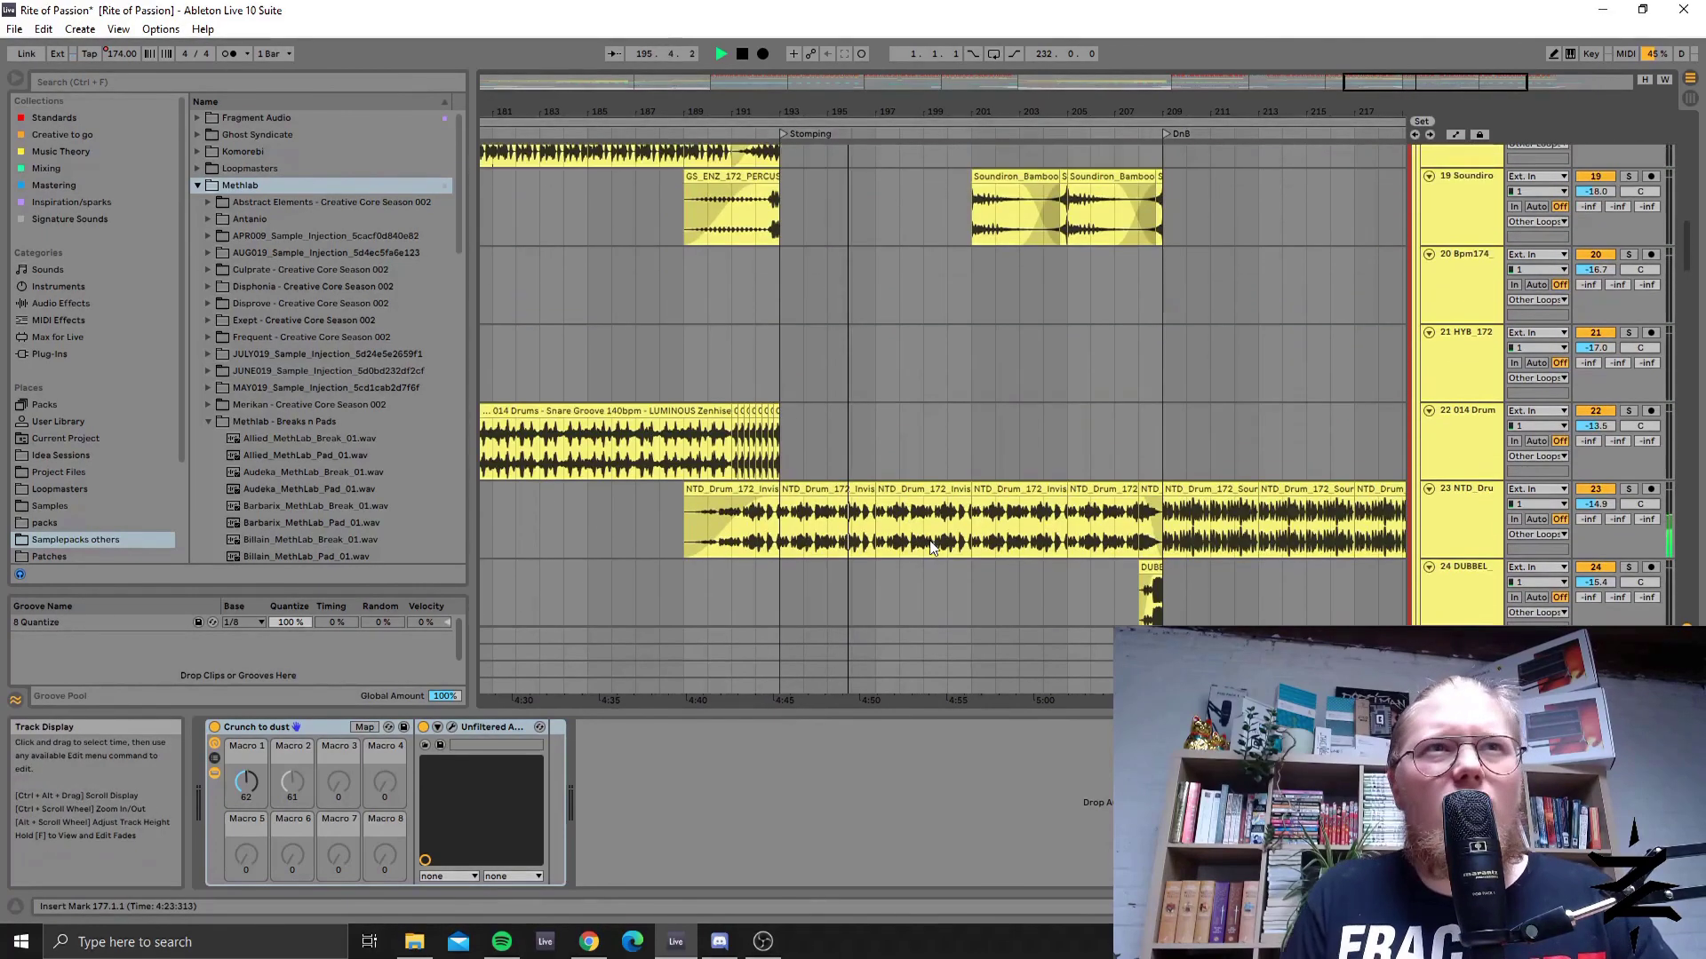
{"action": "scroll", "coordinate": [910, 543], "scroll_direction": "up", "scroll_amount": 2}
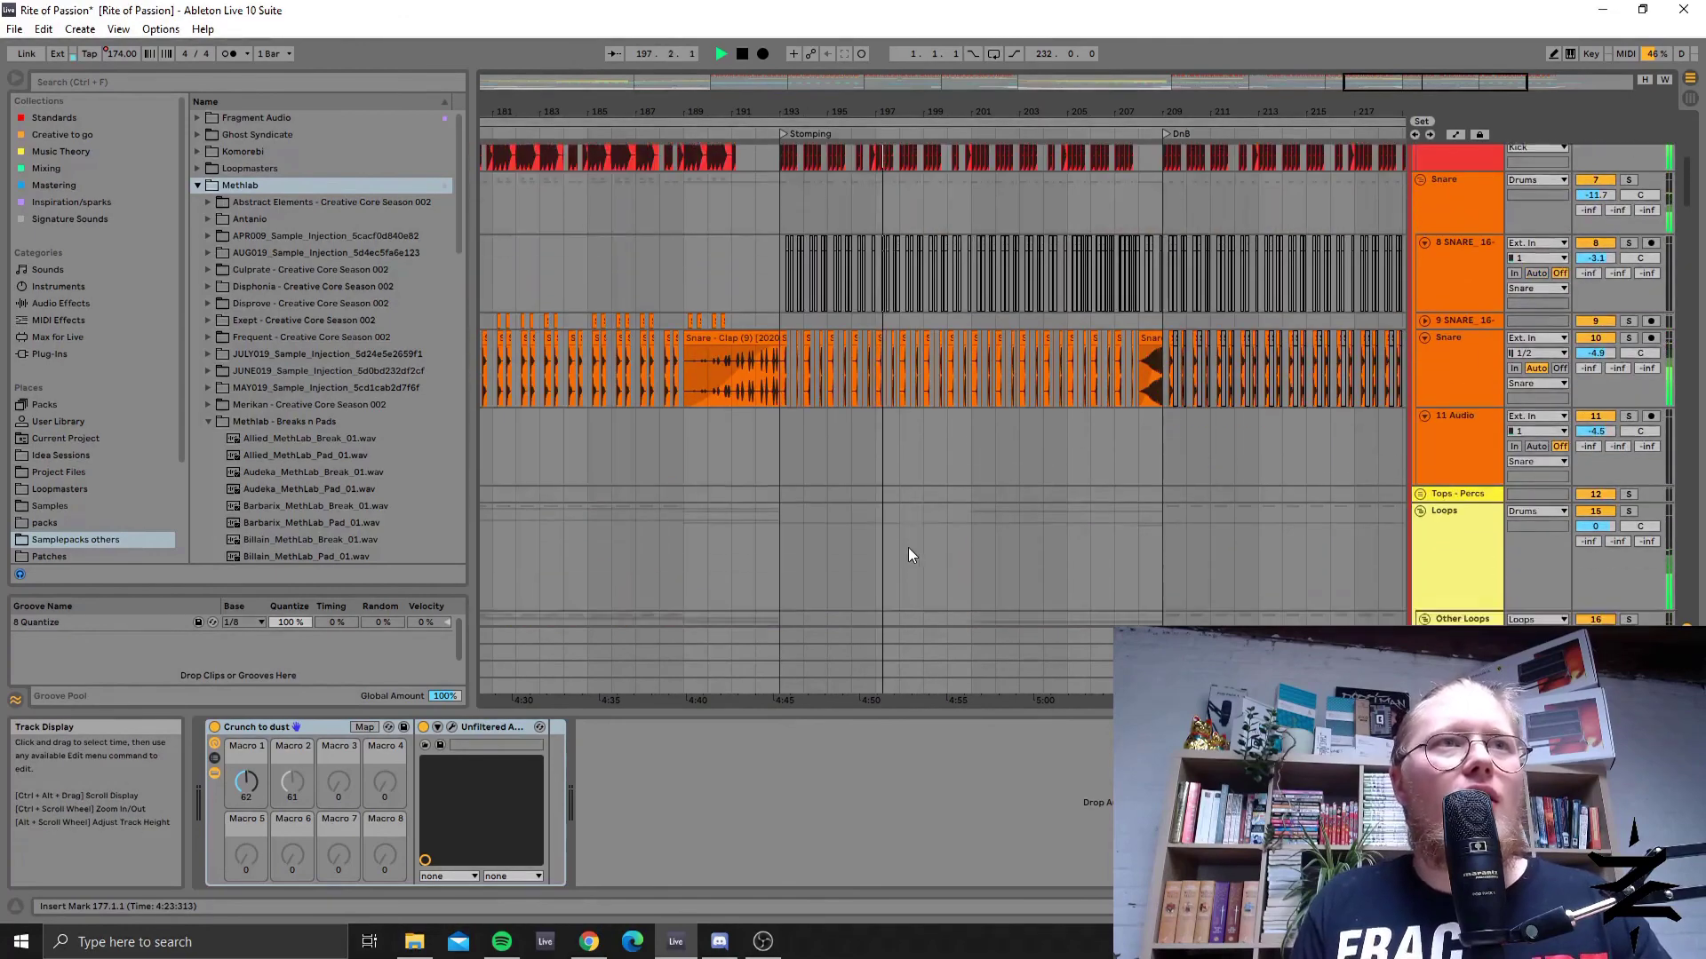
{"action": "scroll", "coordinate": [929, 569], "scroll_direction": "down", "scroll_amount": 10}
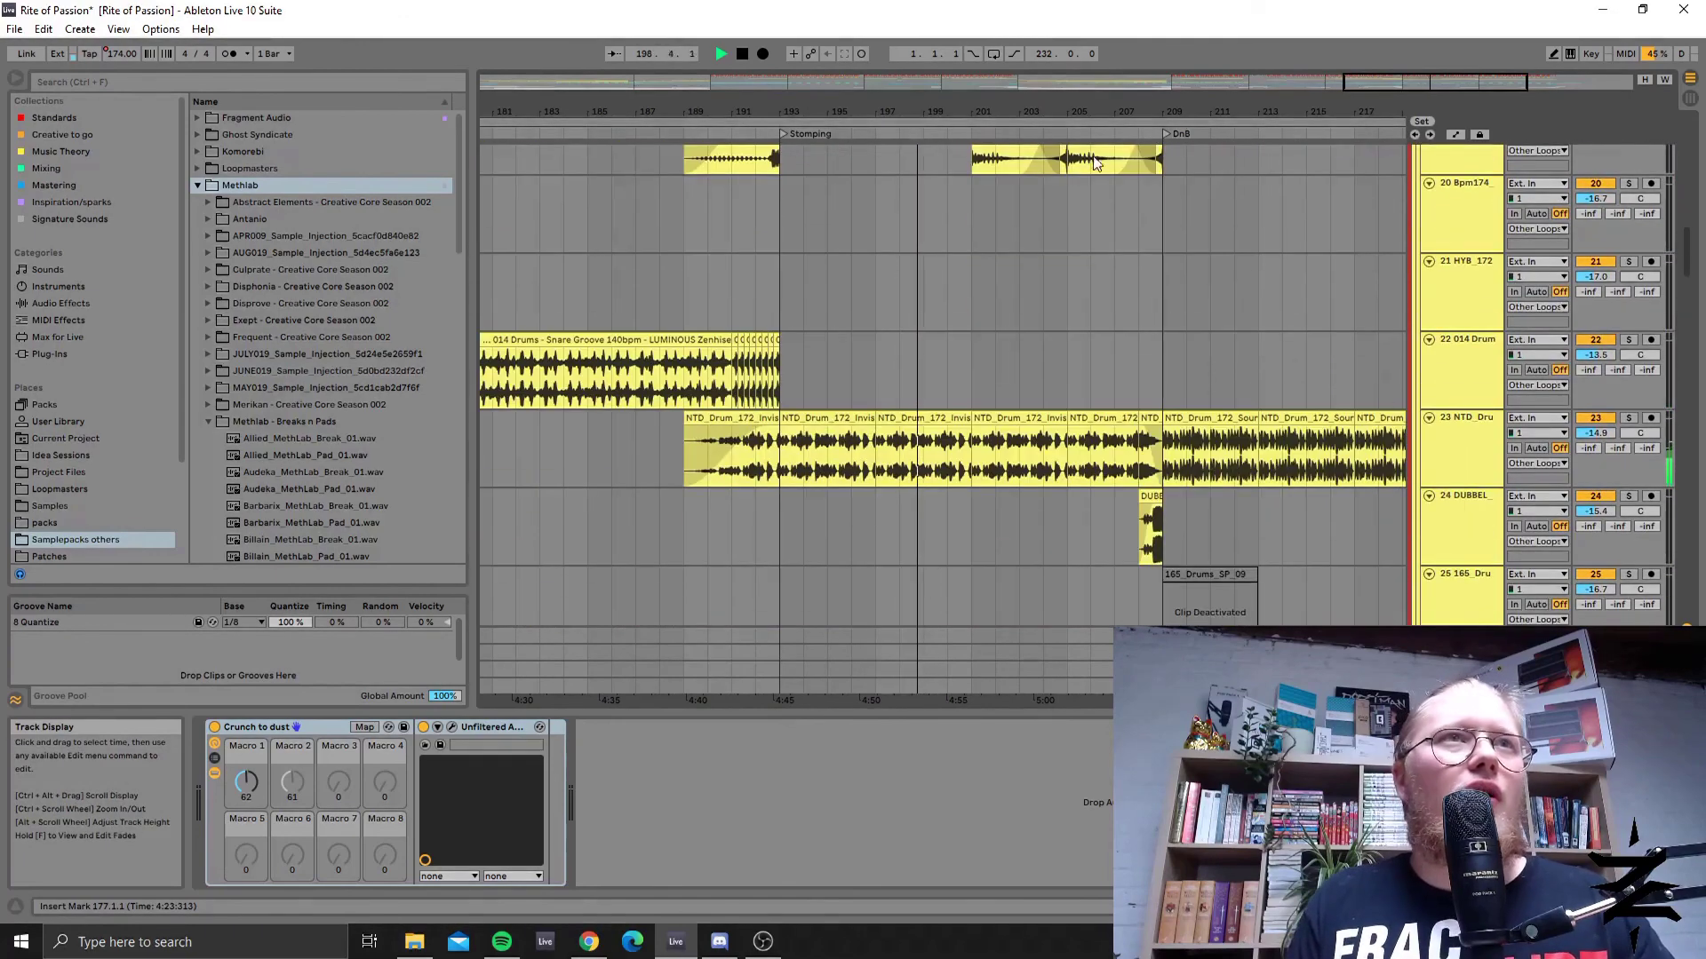
Stop playback, place the insert marker at bar 195 in Stomping and look over the loops on tracks 20 to 28.
{"action": "left_click_drag", "start_coordinate": [1391, 87], "coordinate": [1409, 84]}
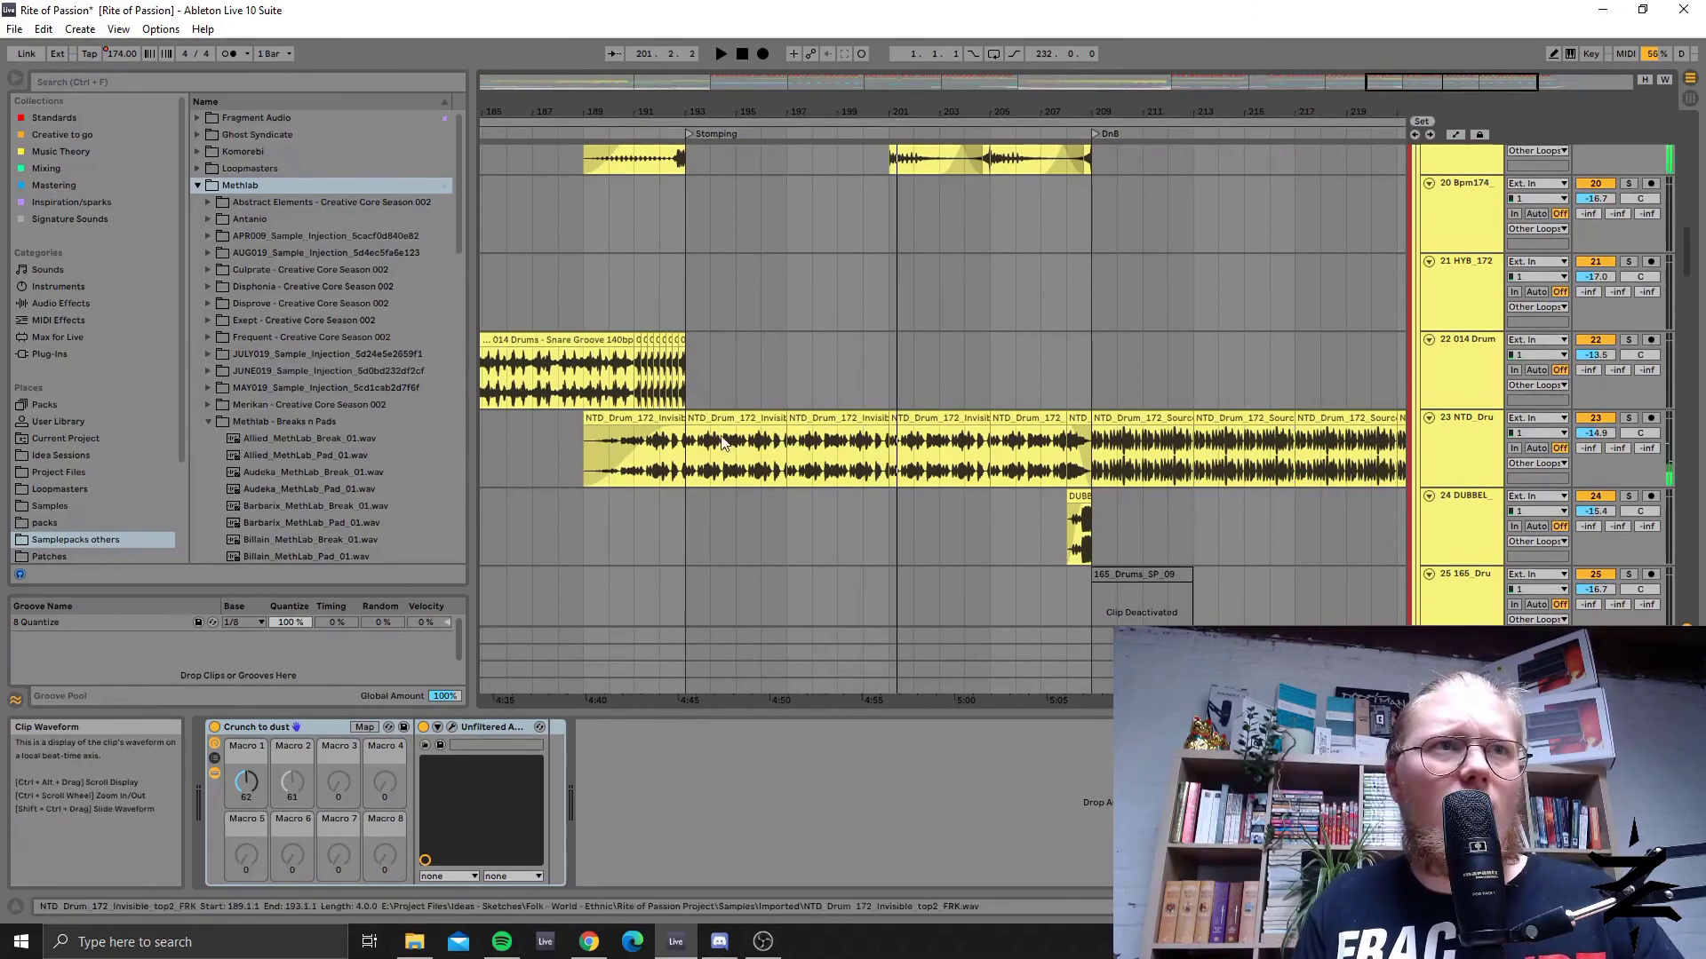
{"action": "left_click", "coordinate": [736, 494]}
{"action": "key", "text": "space"}
{"action": "scroll", "coordinate": [773, 498], "scroll_direction": "down", "scroll_amount": 3}
{"action": "scroll", "coordinate": [773, 503], "scroll_direction": "up", "scroll_amount": 6}
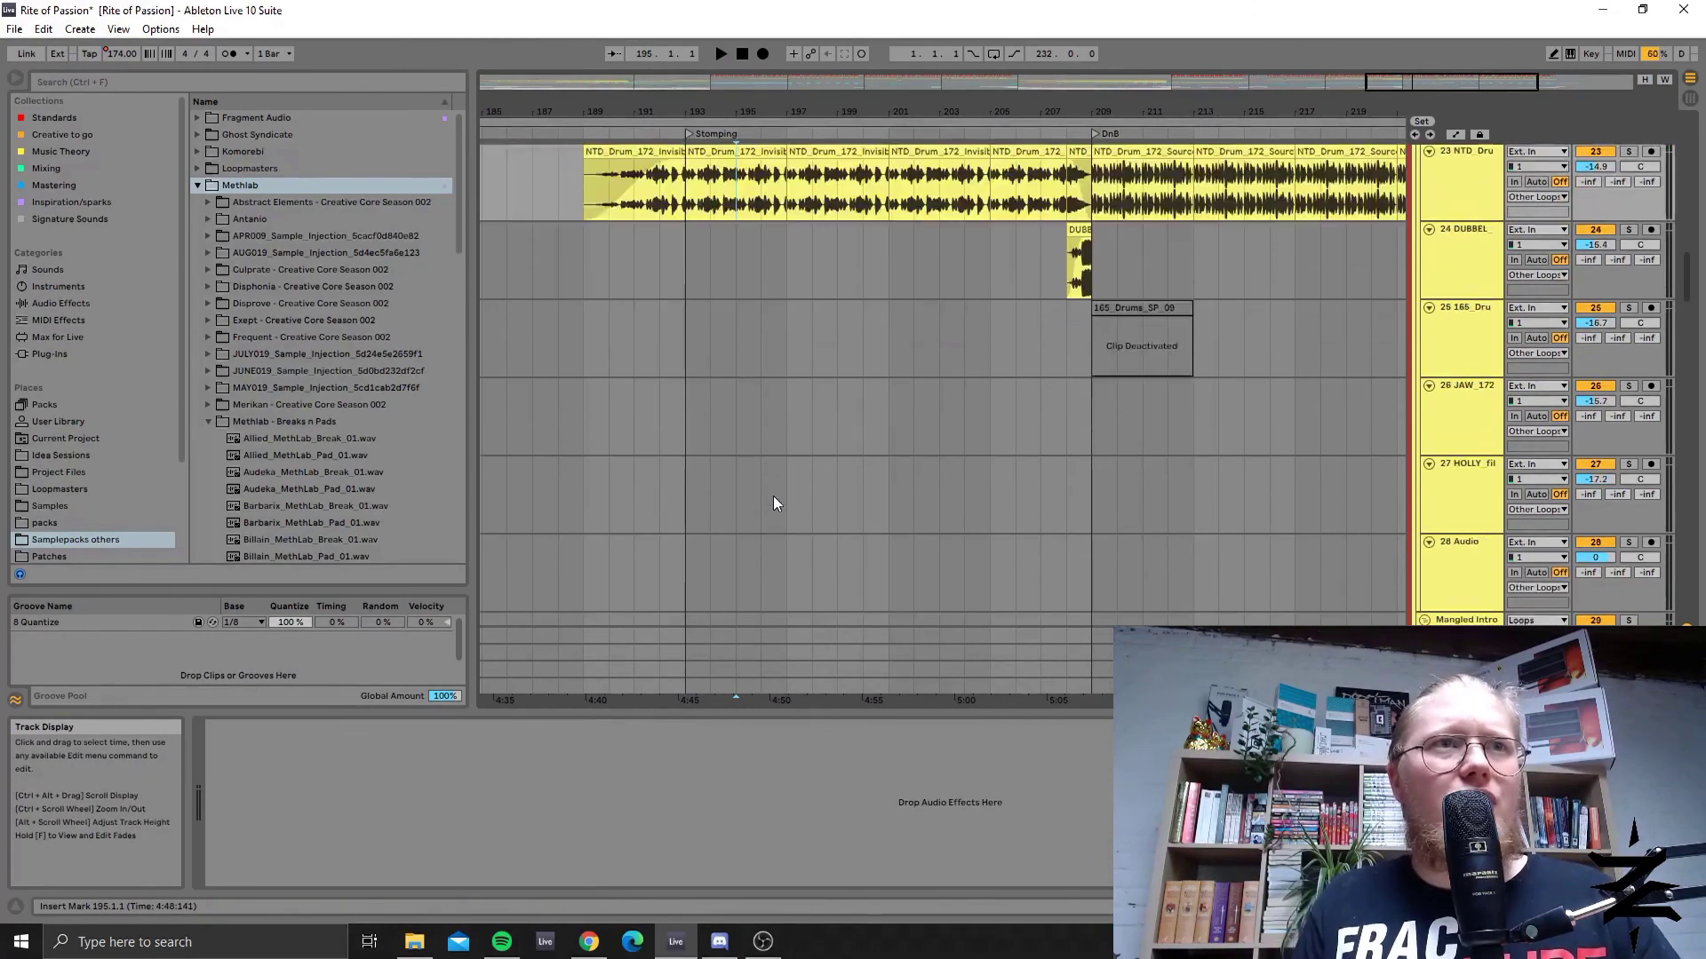
{"action": "scroll", "coordinate": [779, 503], "scroll_direction": "down", "scroll_amount": 4}
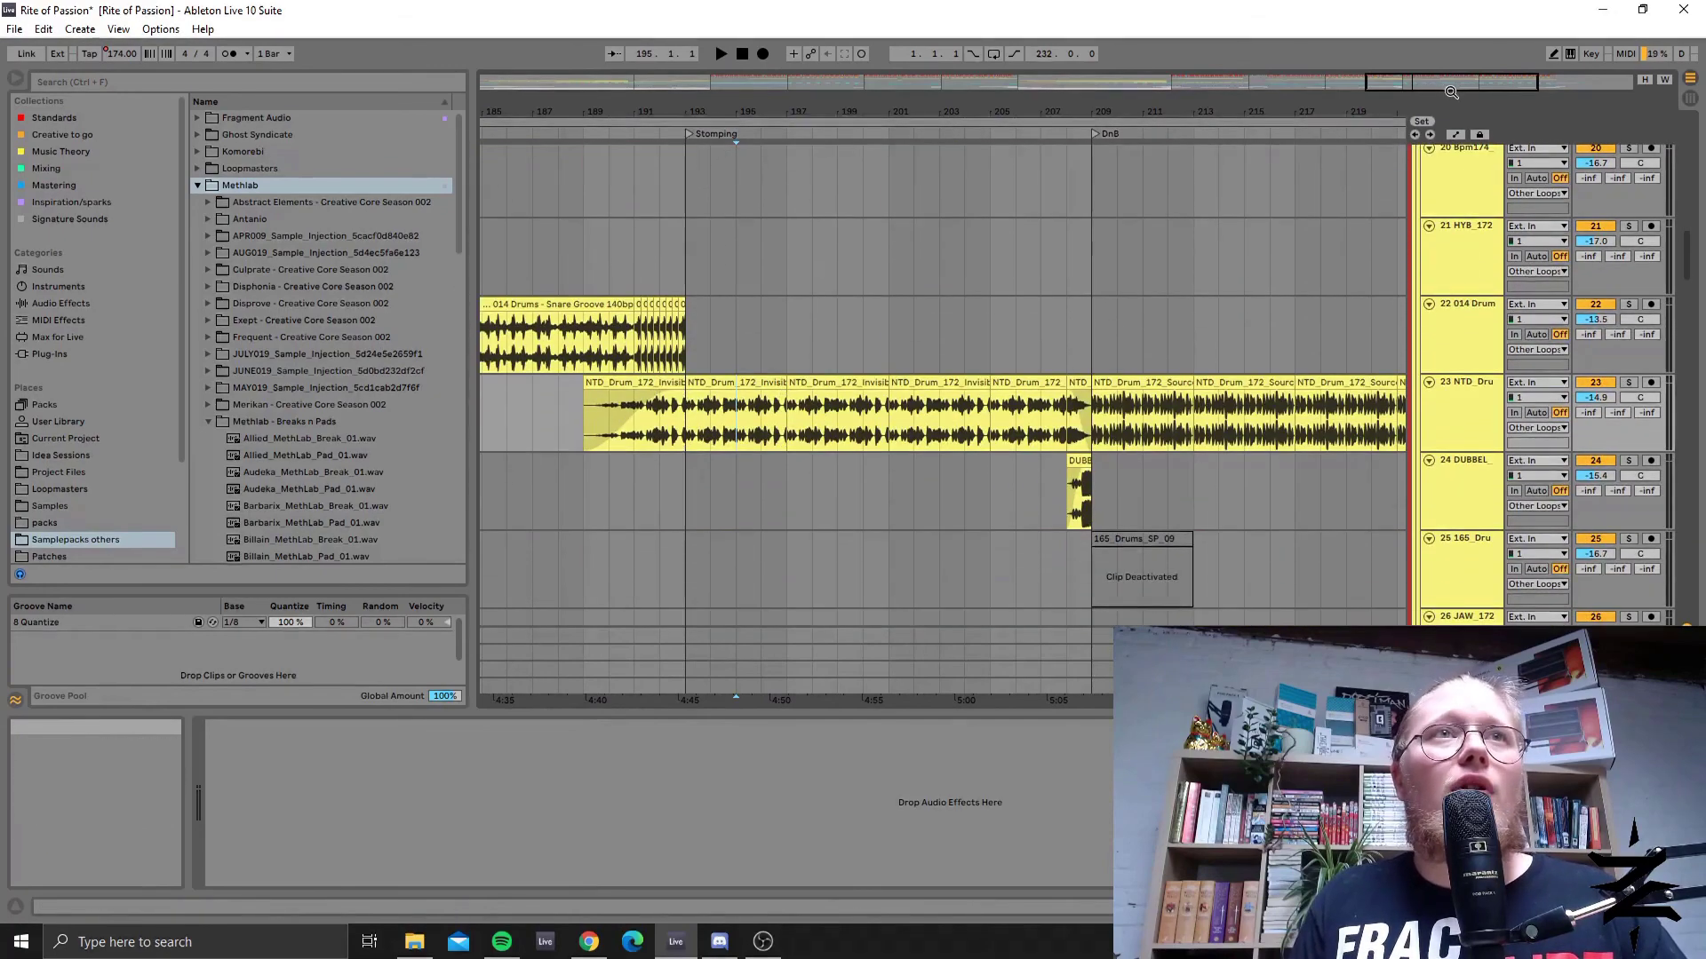
Play the transition into DnB from bar 208 on track 22 and look through the section's loops, snares and kicks.
{"action": "scroll", "coordinate": [867, 372], "scroll_direction": "right", "scroll_amount": 3}
{"action": "left_click", "coordinate": [903, 346]}
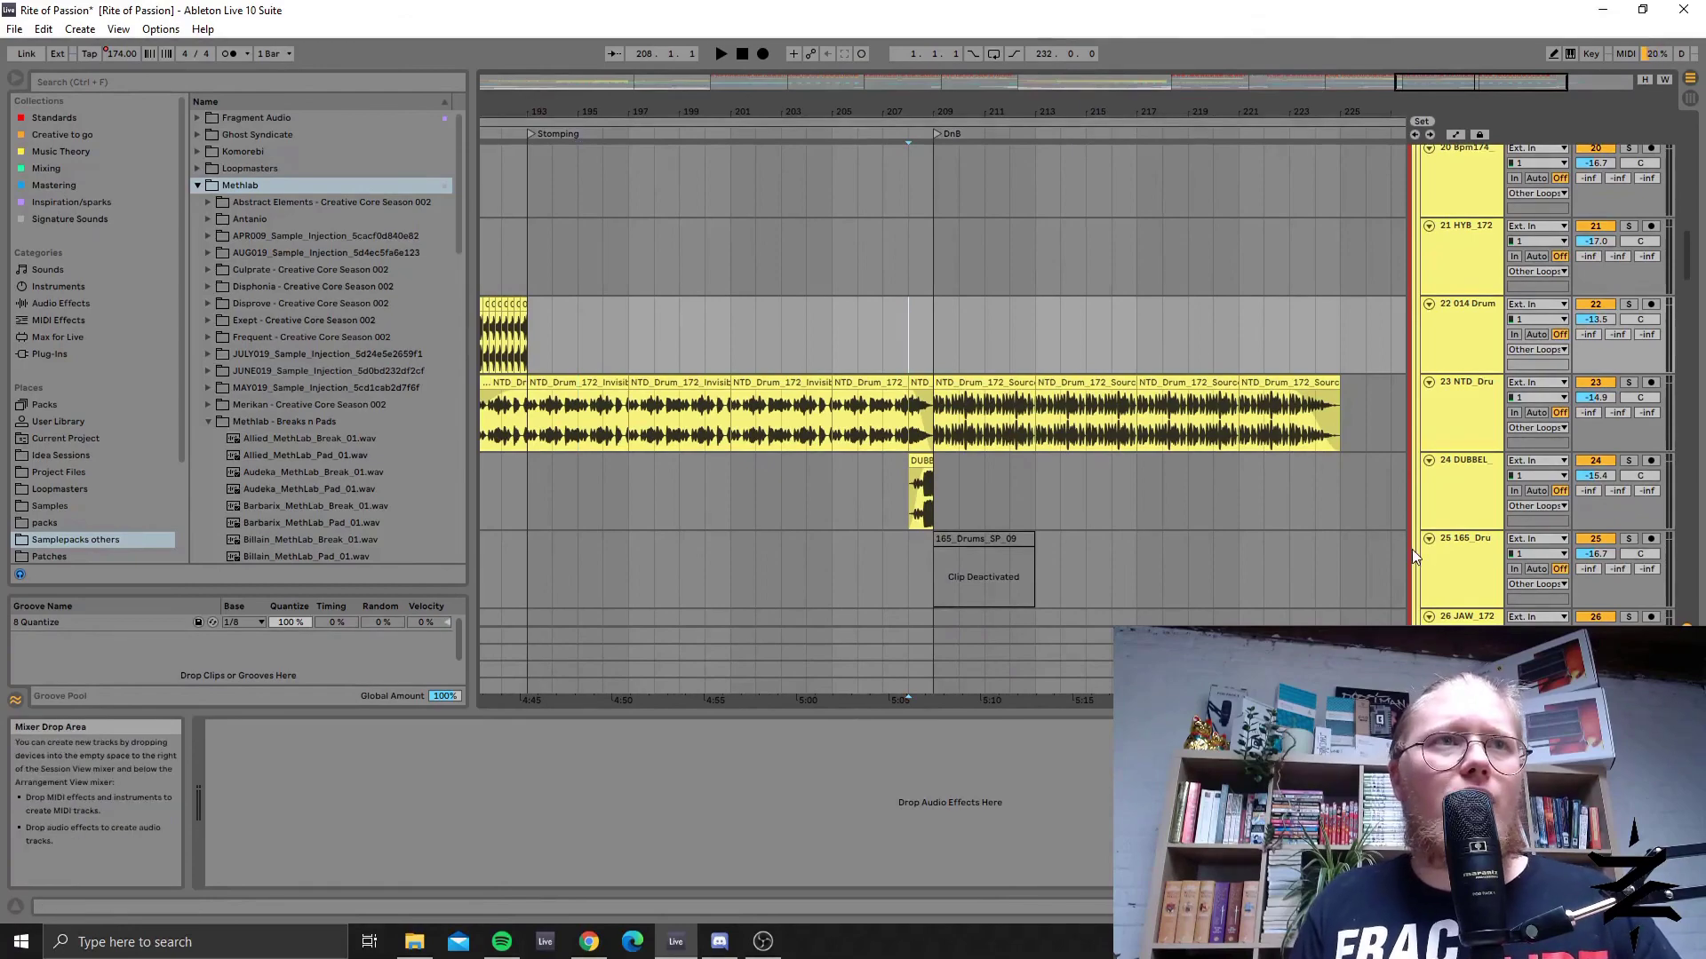
{"action": "key", "text": "space"}
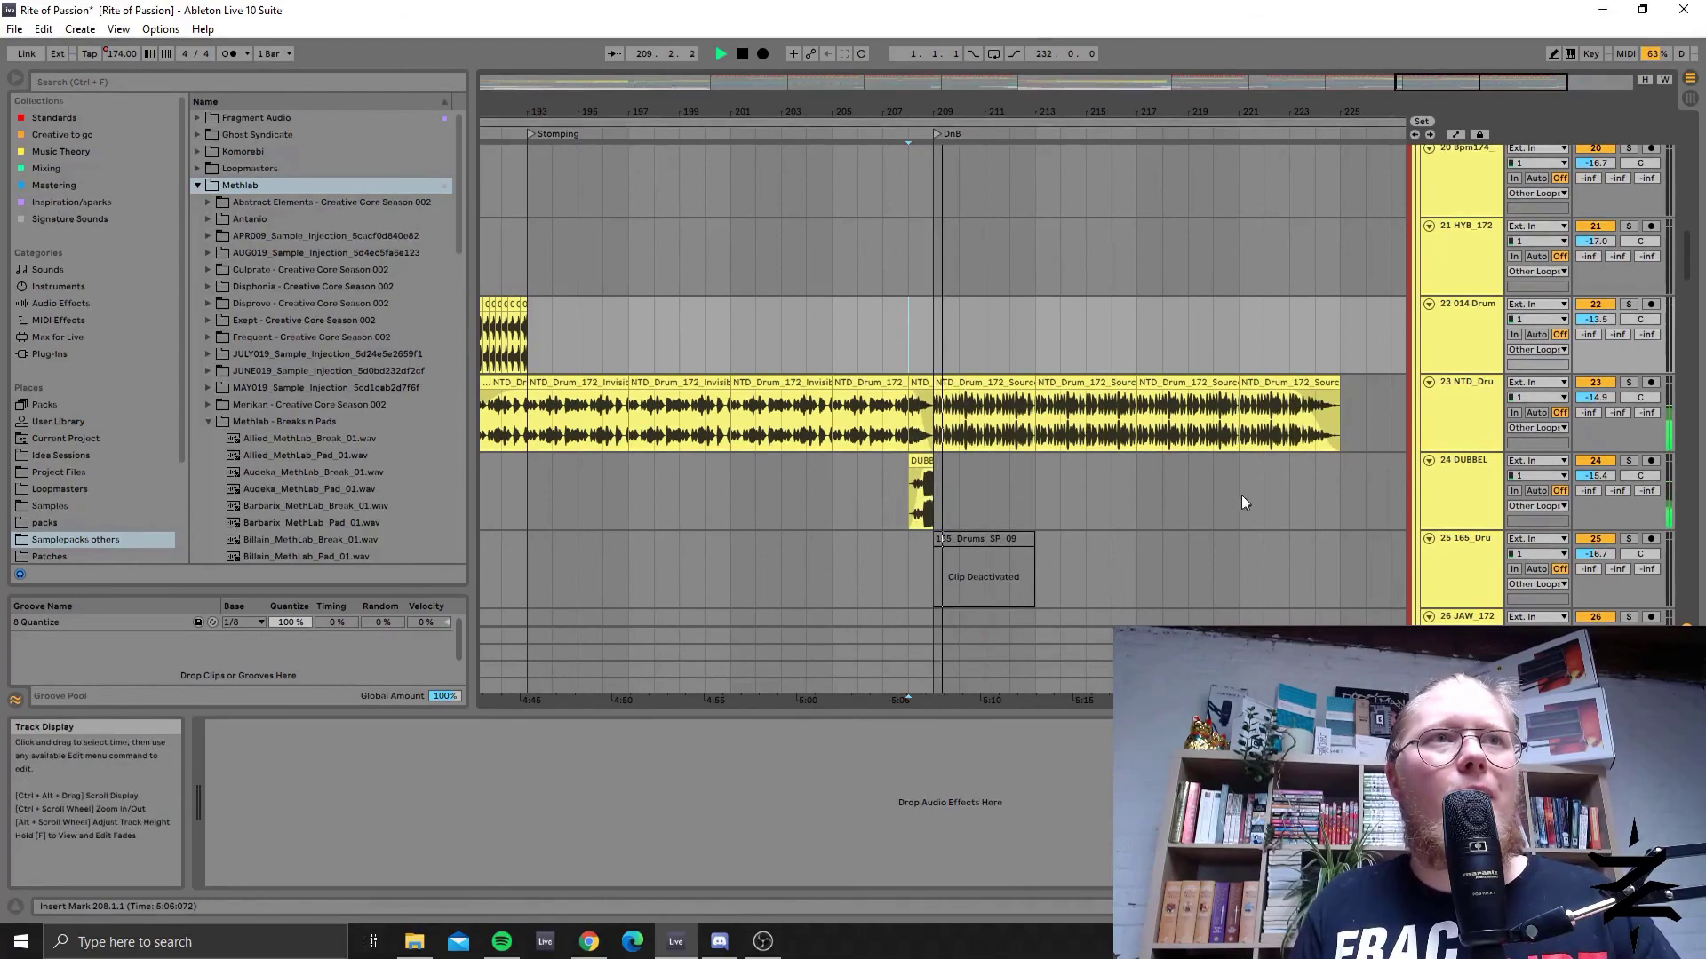
{"action": "scroll", "coordinate": [1174, 549], "scroll_direction": "up", "scroll_amount": 3}
{"action": "scroll", "coordinate": [1174, 557], "scroll_direction": "up", "scroll_amount": 6}
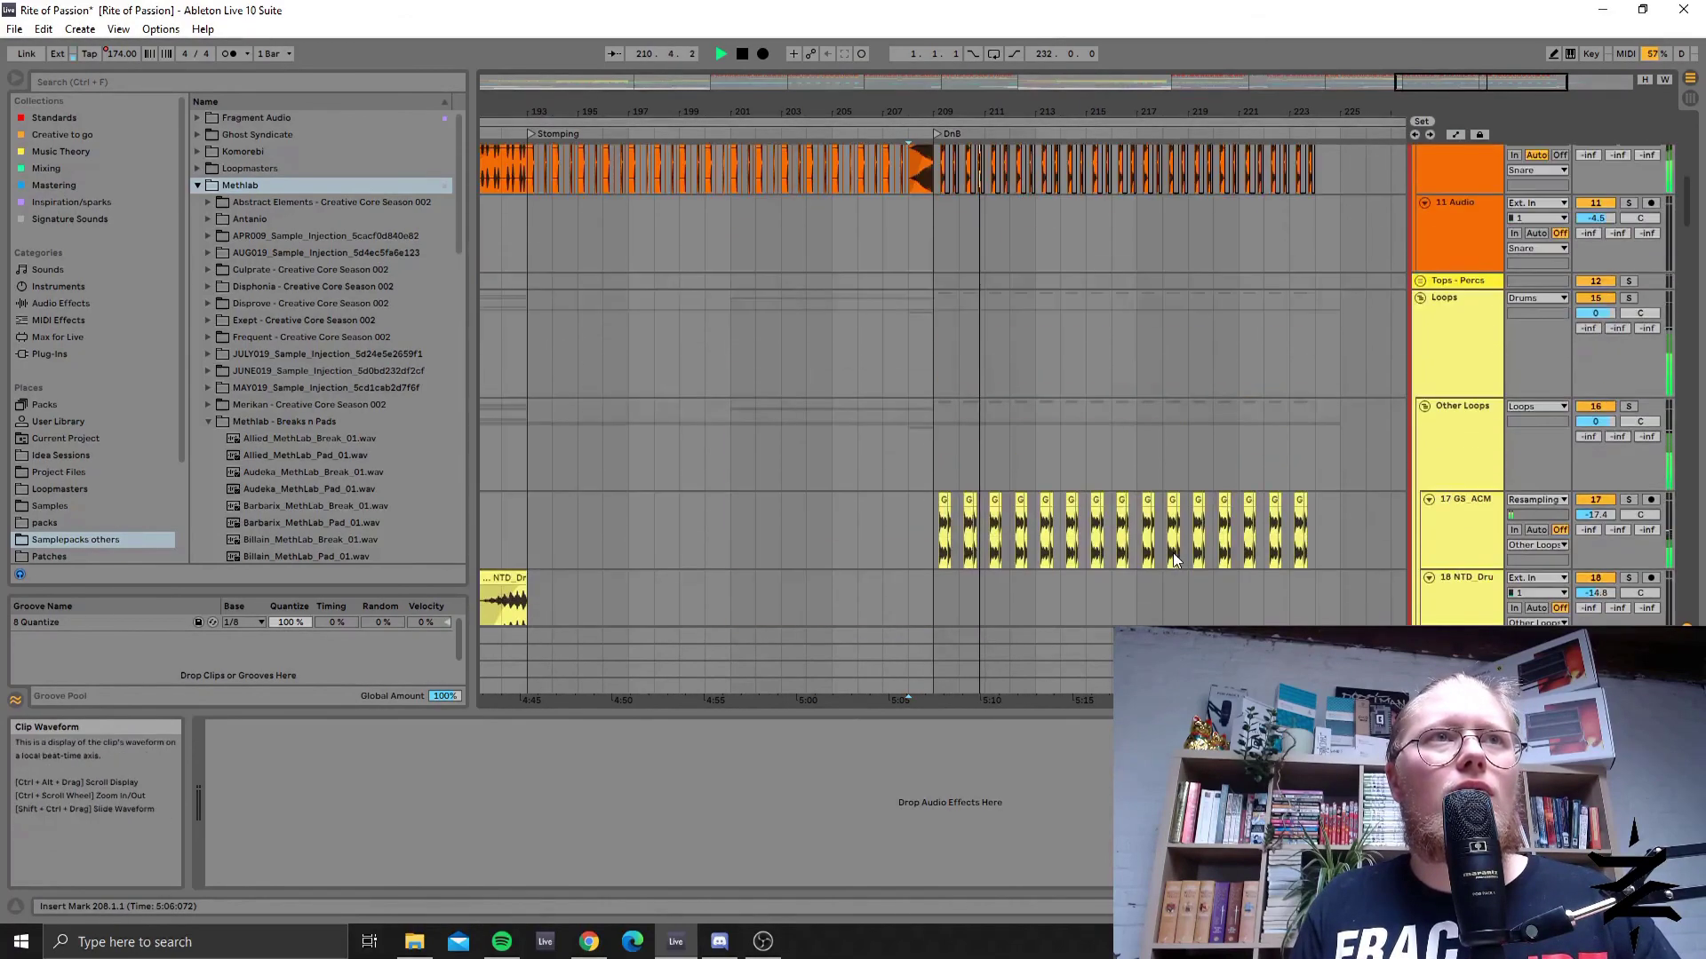
{"action": "scroll", "coordinate": [1142, 535], "scroll_direction": "up", "scroll_amount": 4}
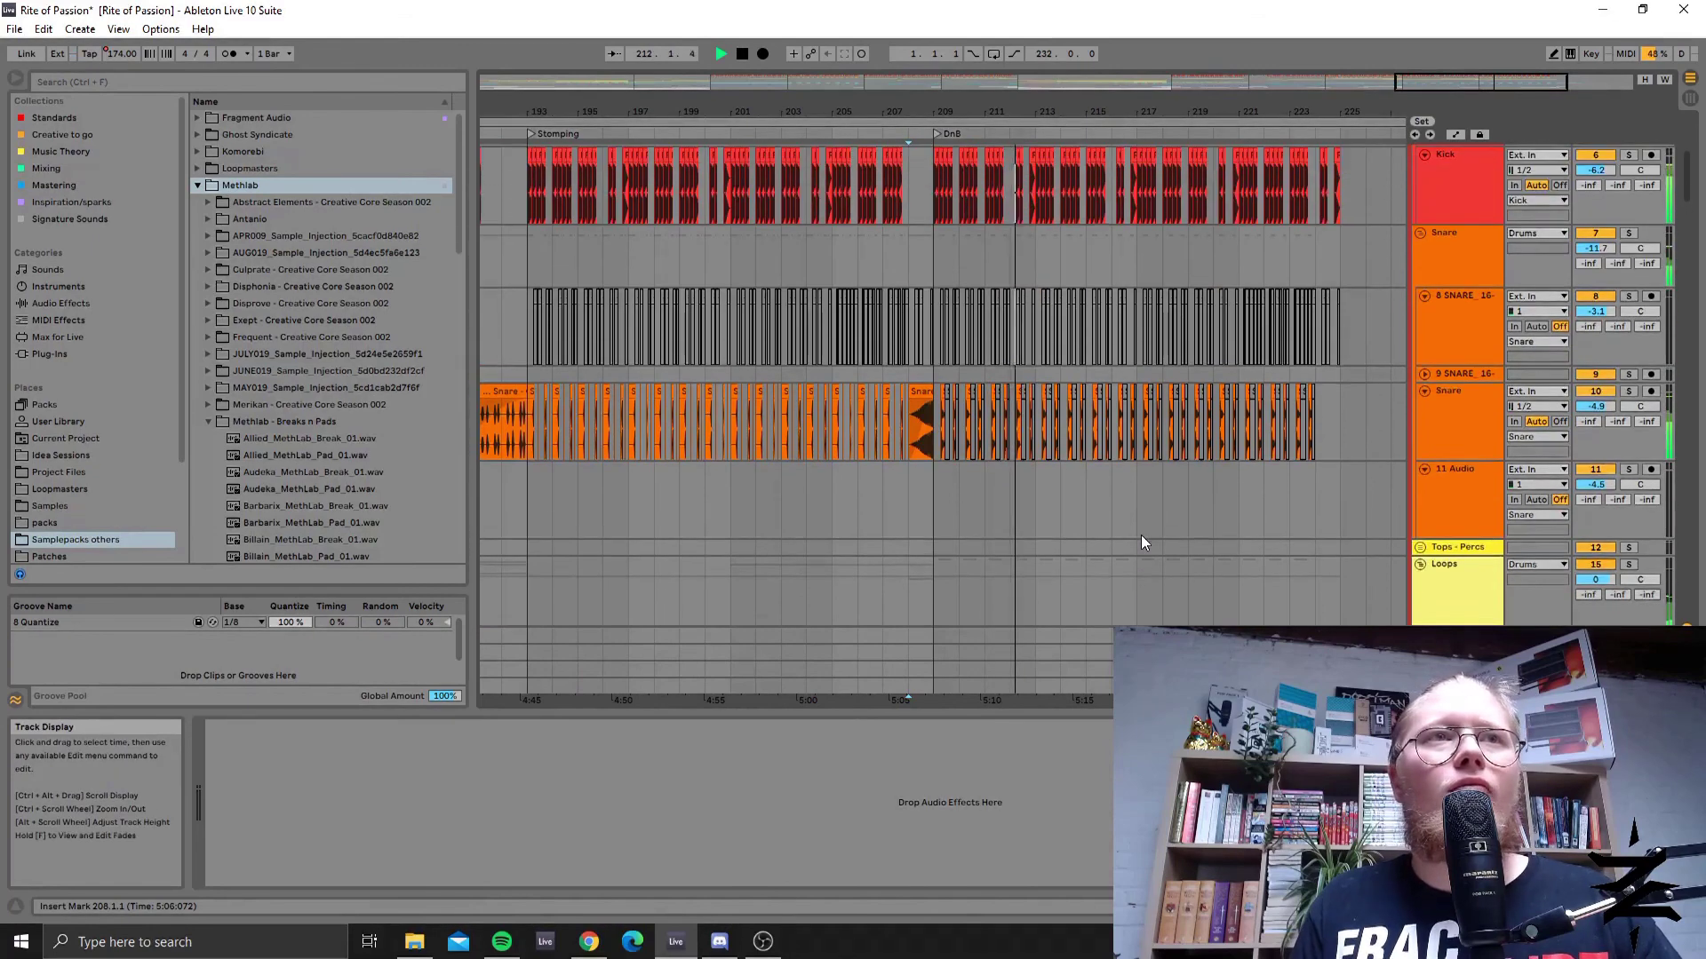
Stop playback, zoom in on the start of DnB, audition it from 209.2 and select the first snare clip on track 10.
{"action": "key", "text": "space"}
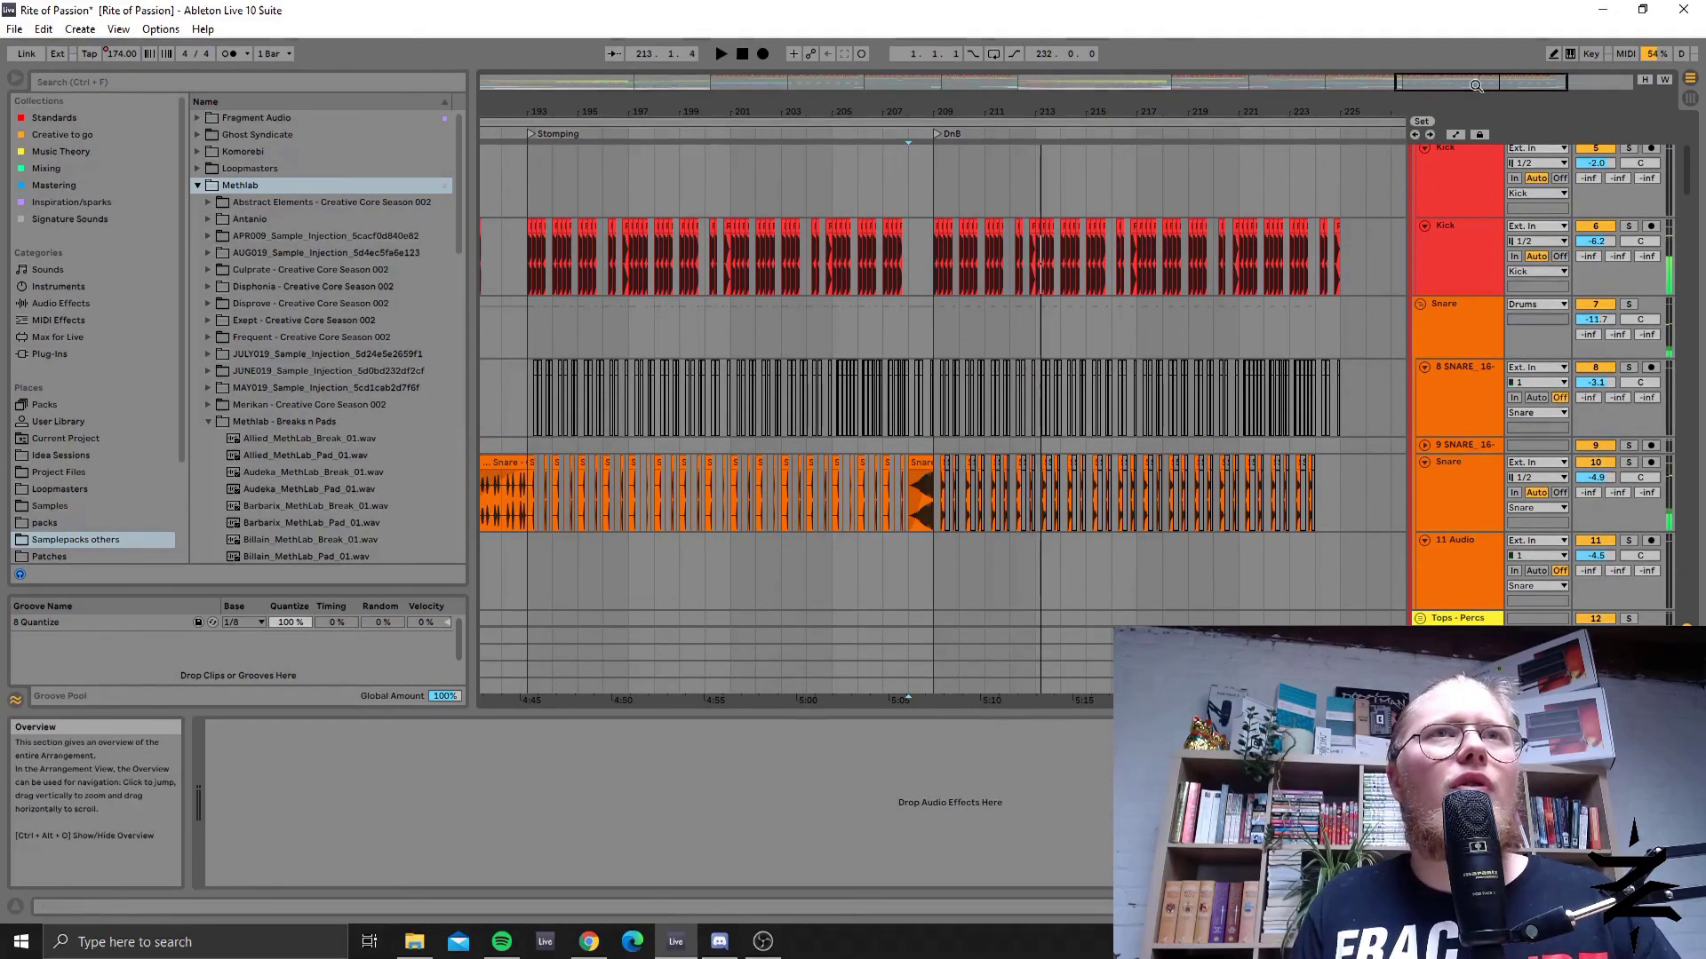
{"action": "left_click_drag", "start_coordinate": [977, 82], "coordinate": [977, 107]}
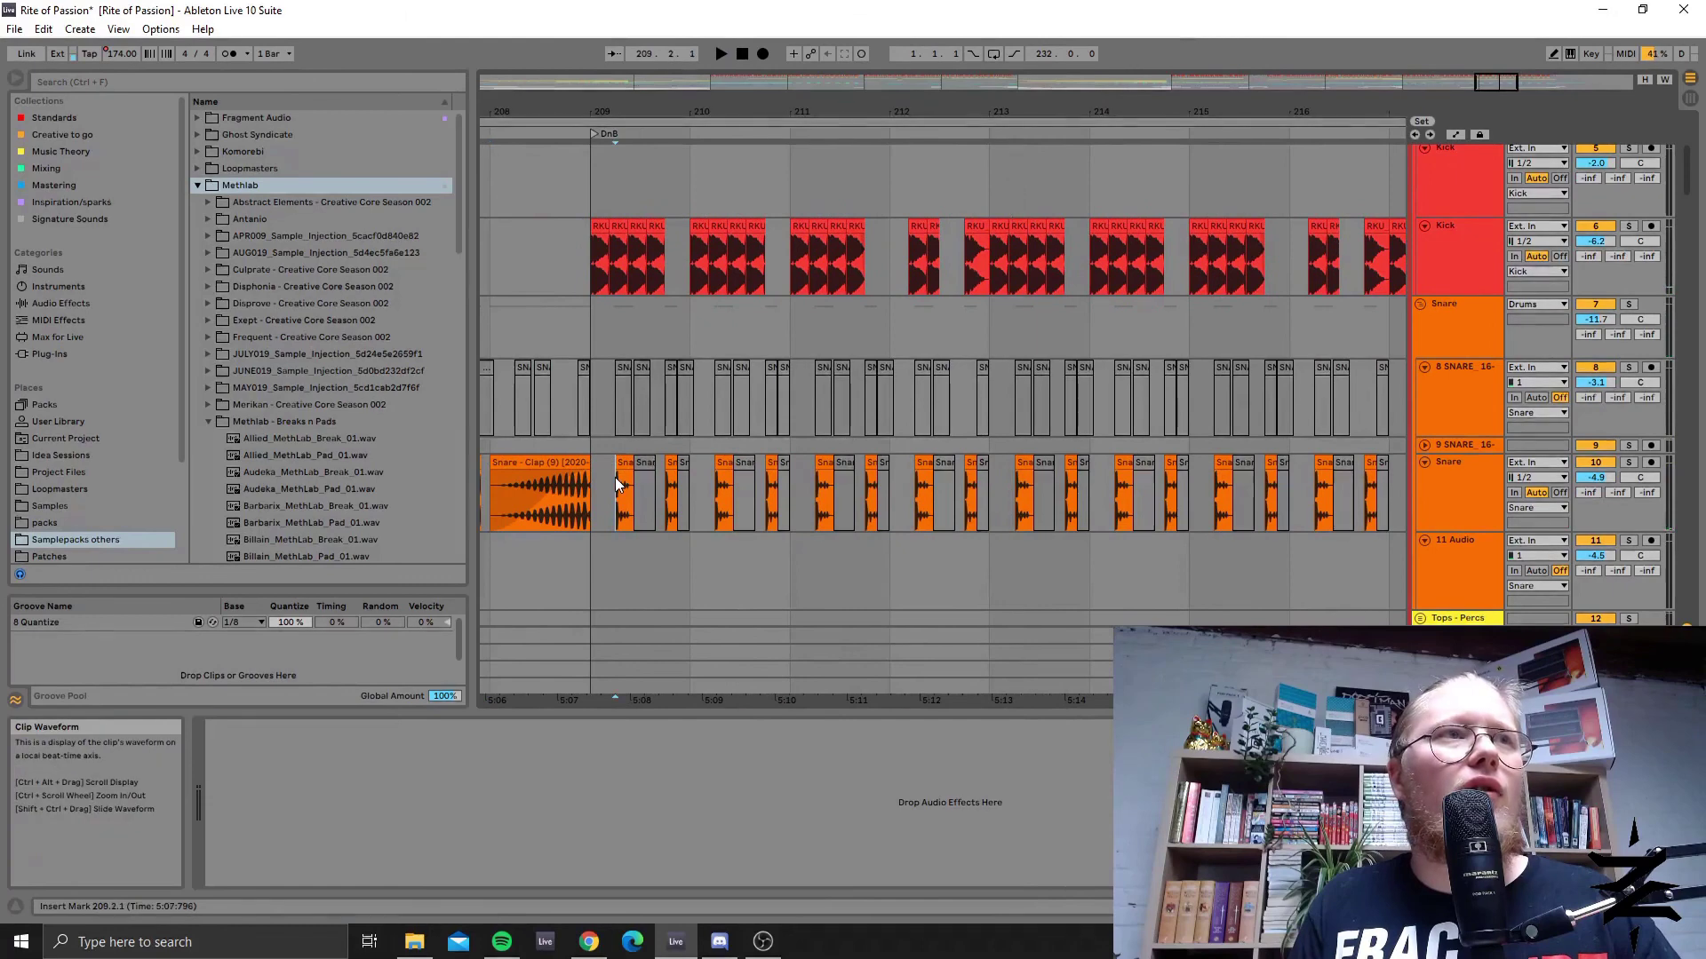
{"action": "left_click", "coordinate": [617, 479]}
{"action": "key", "text": "space"}
{"action": "key", "text": "space"}
{"action": "left_click", "coordinate": [619, 483]}
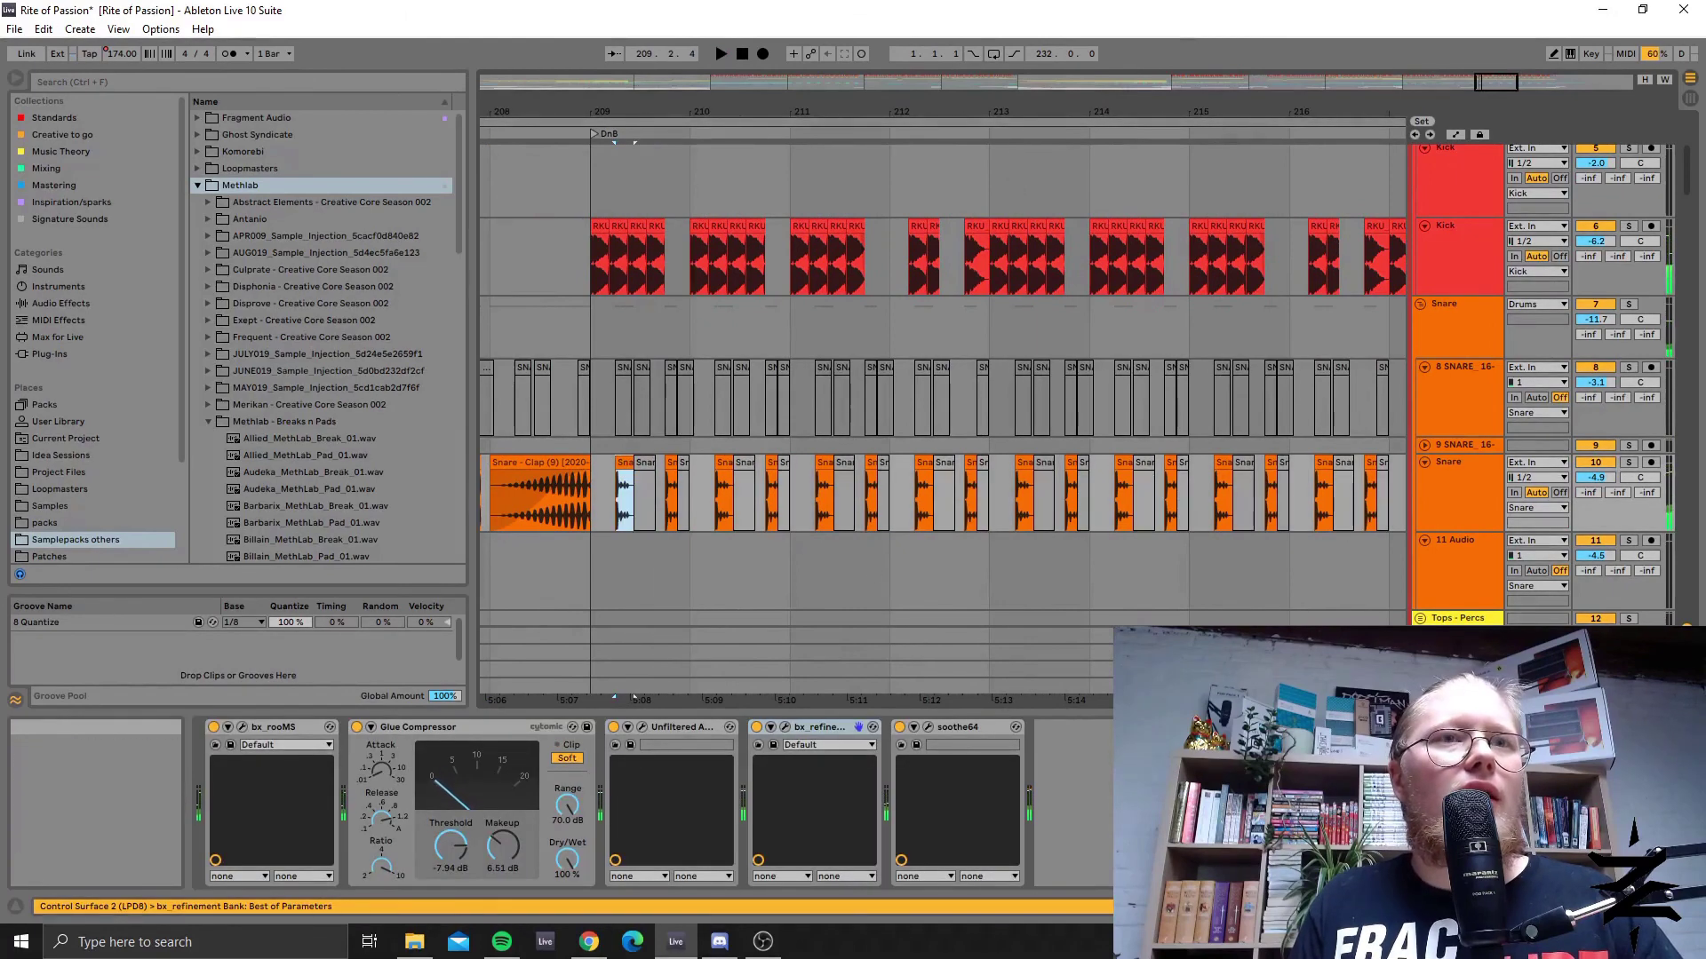
Show the sample details of the snare clips on track 10 in bar 209, at the start of DnB.
{"action": "key", "text": "shift+Tab"}
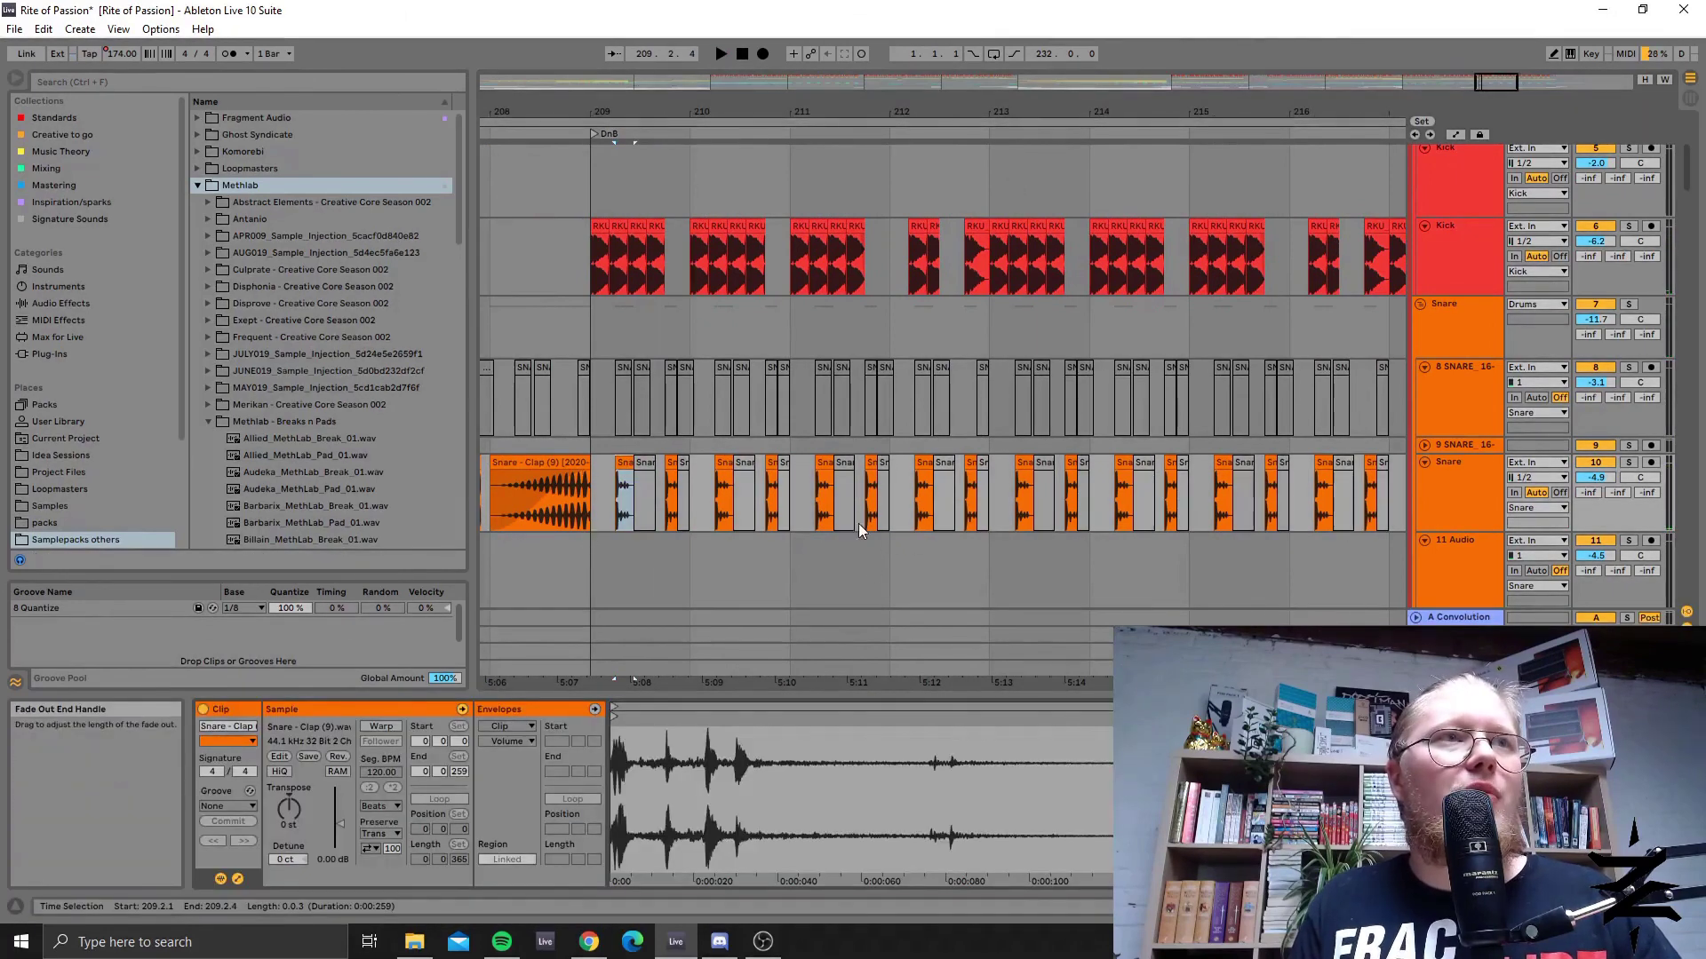
{"action": "left_click", "coordinate": [670, 463]}
{"action": "left_click", "coordinate": [644, 463]}
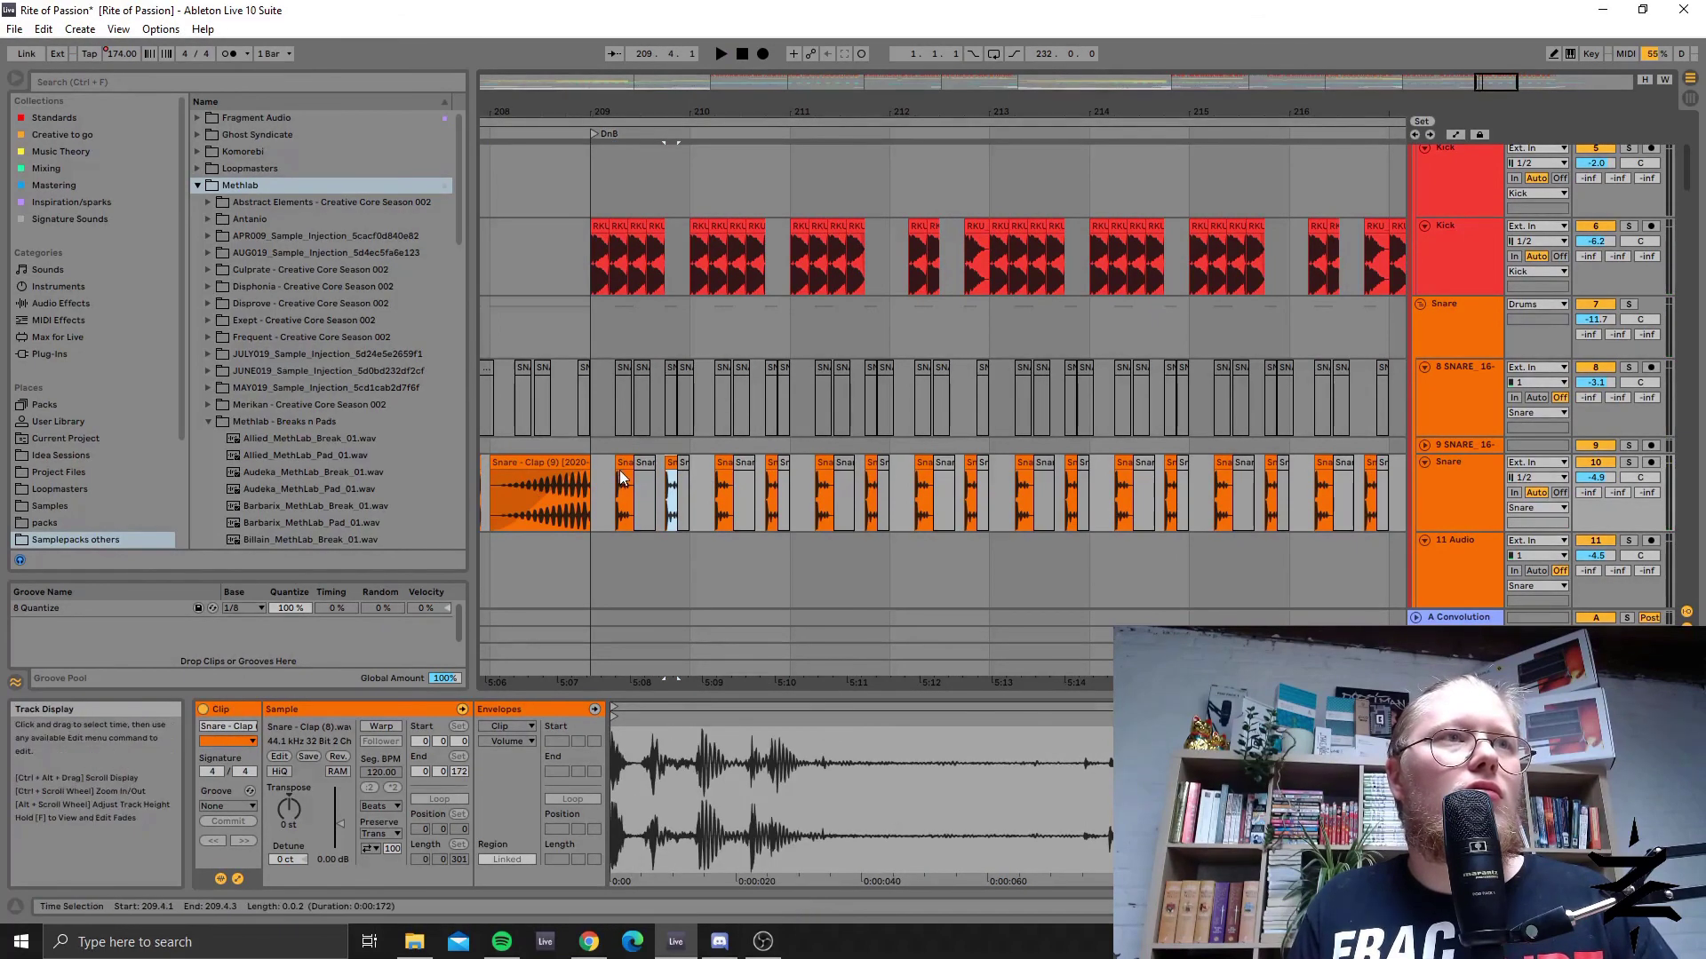
Audition the DnB snares on track 10 in solo from bar 209, release the solo and stop playback.
{"action": "left_click", "coordinate": [614, 477]}
{"action": "left_click", "coordinate": [593, 477]}
{"action": "key", "text": "space"}
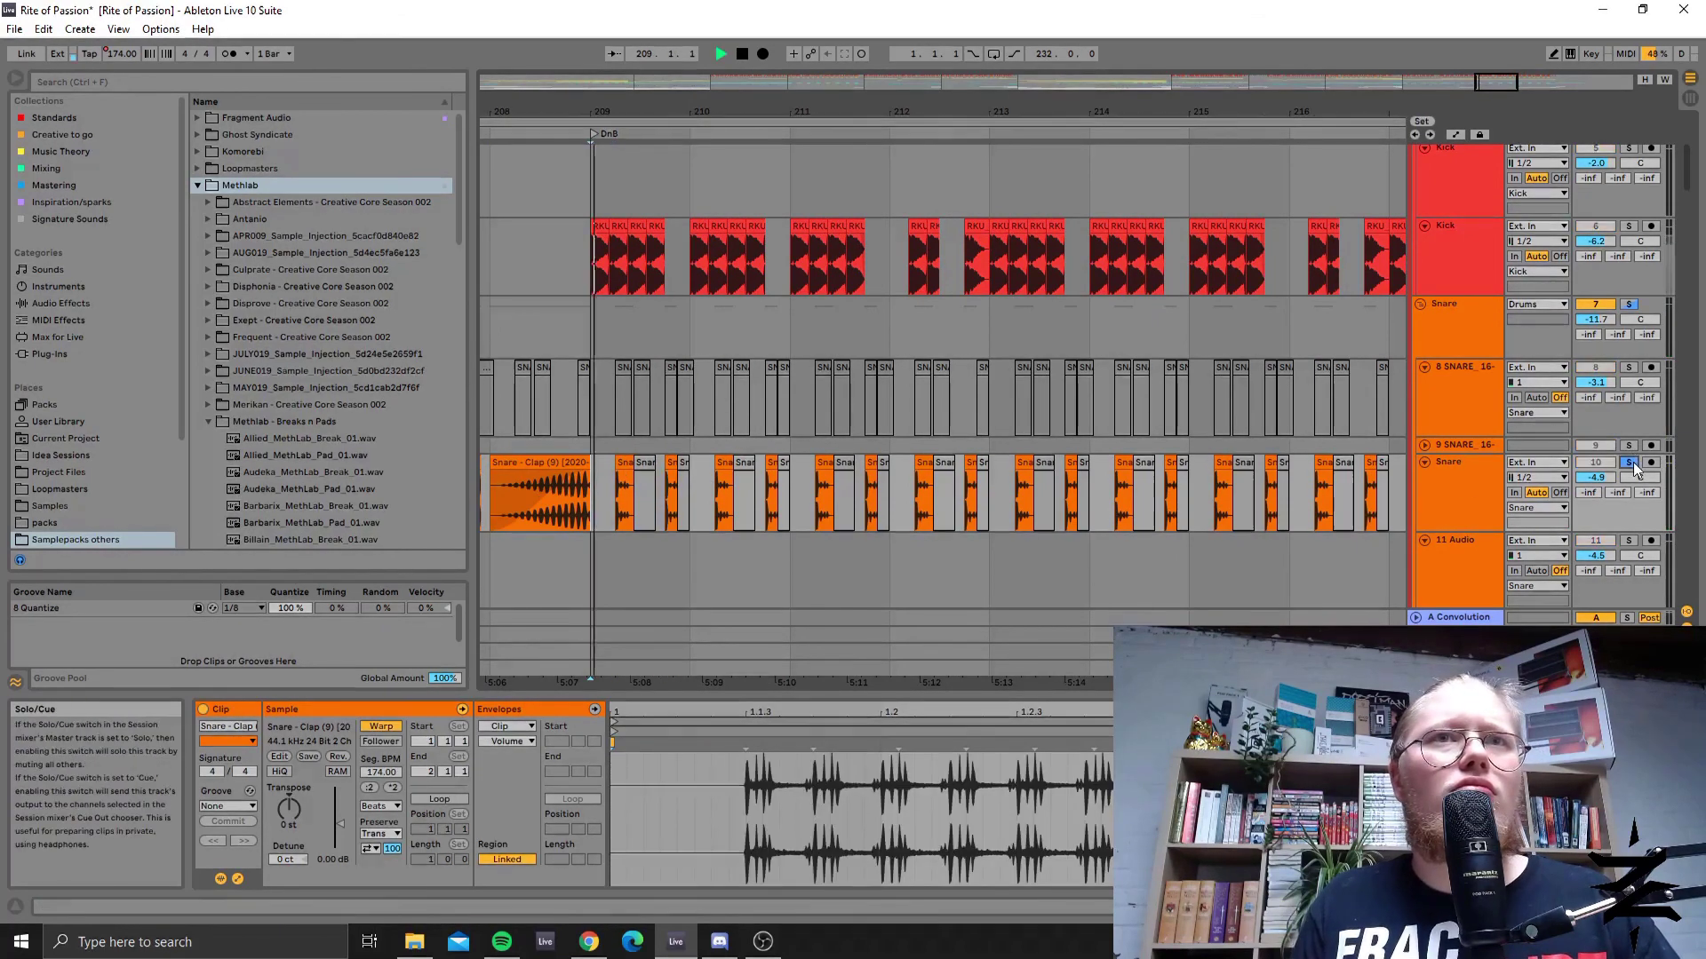
{"action": "left_click", "coordinate": [1630, 462]}
{"action": "left_click", "coordinate": [1630, 462]}
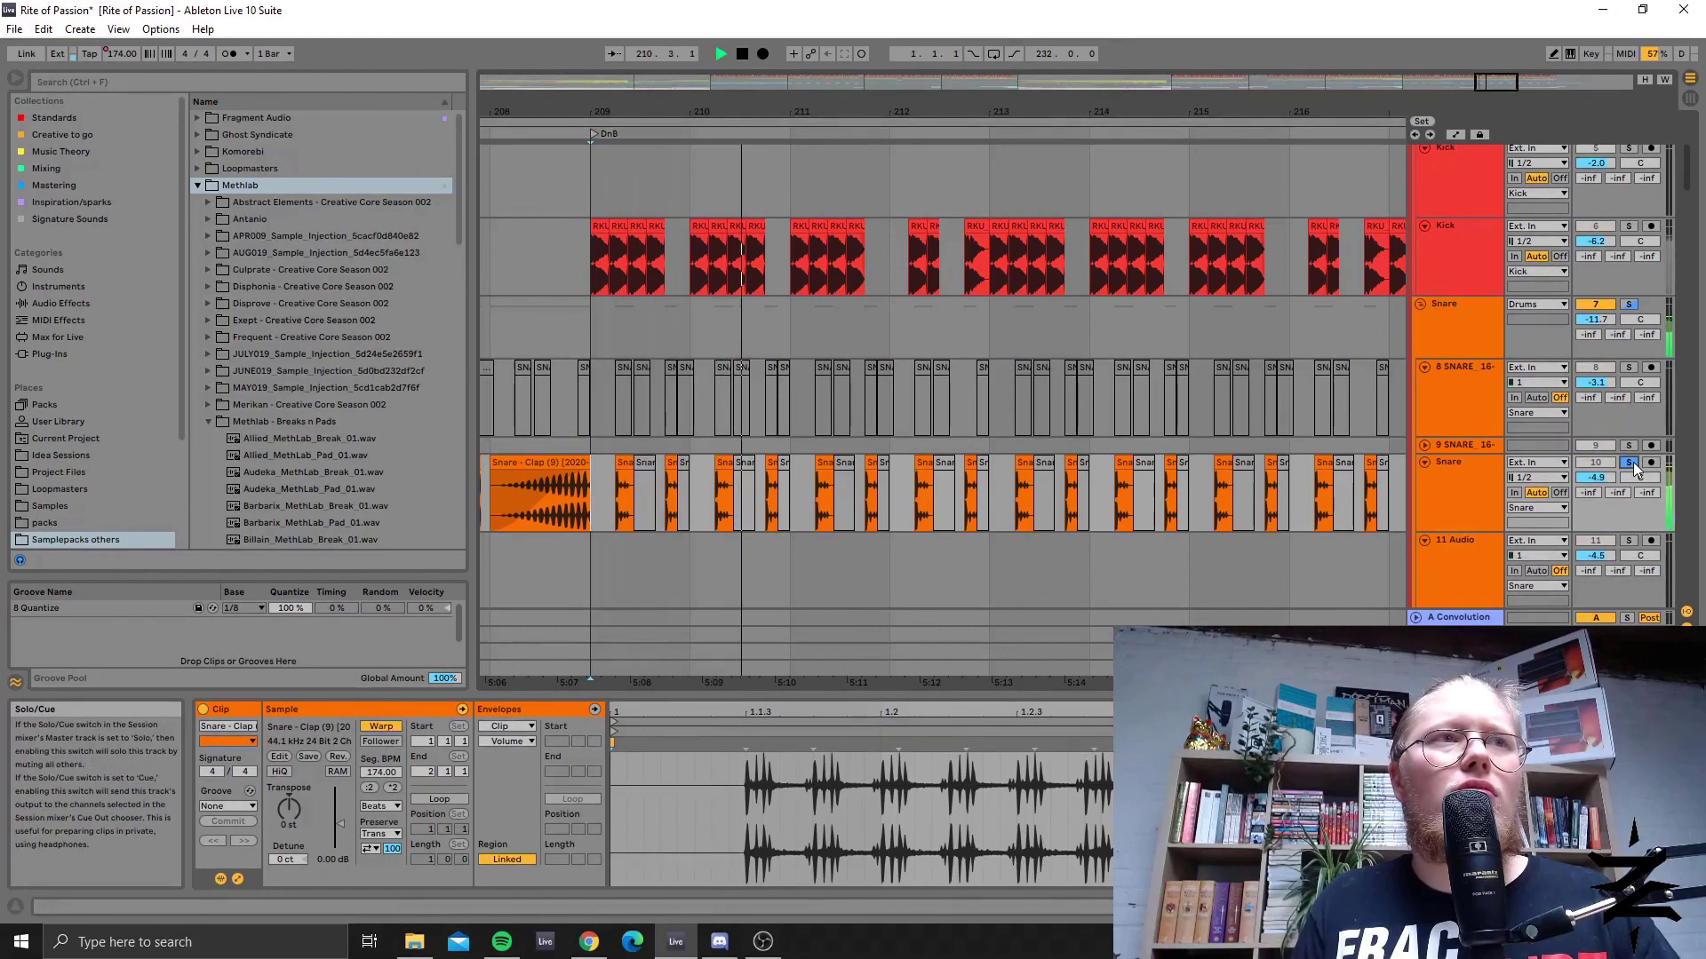
{"action": "key", "text": "space"}
Compare the Snare - Clap (9) and Snare - Clap (8) clips on track 10 and place the insert marker at 209.2.1.
{"action": "left_click", "coordinate": [722, 471]}
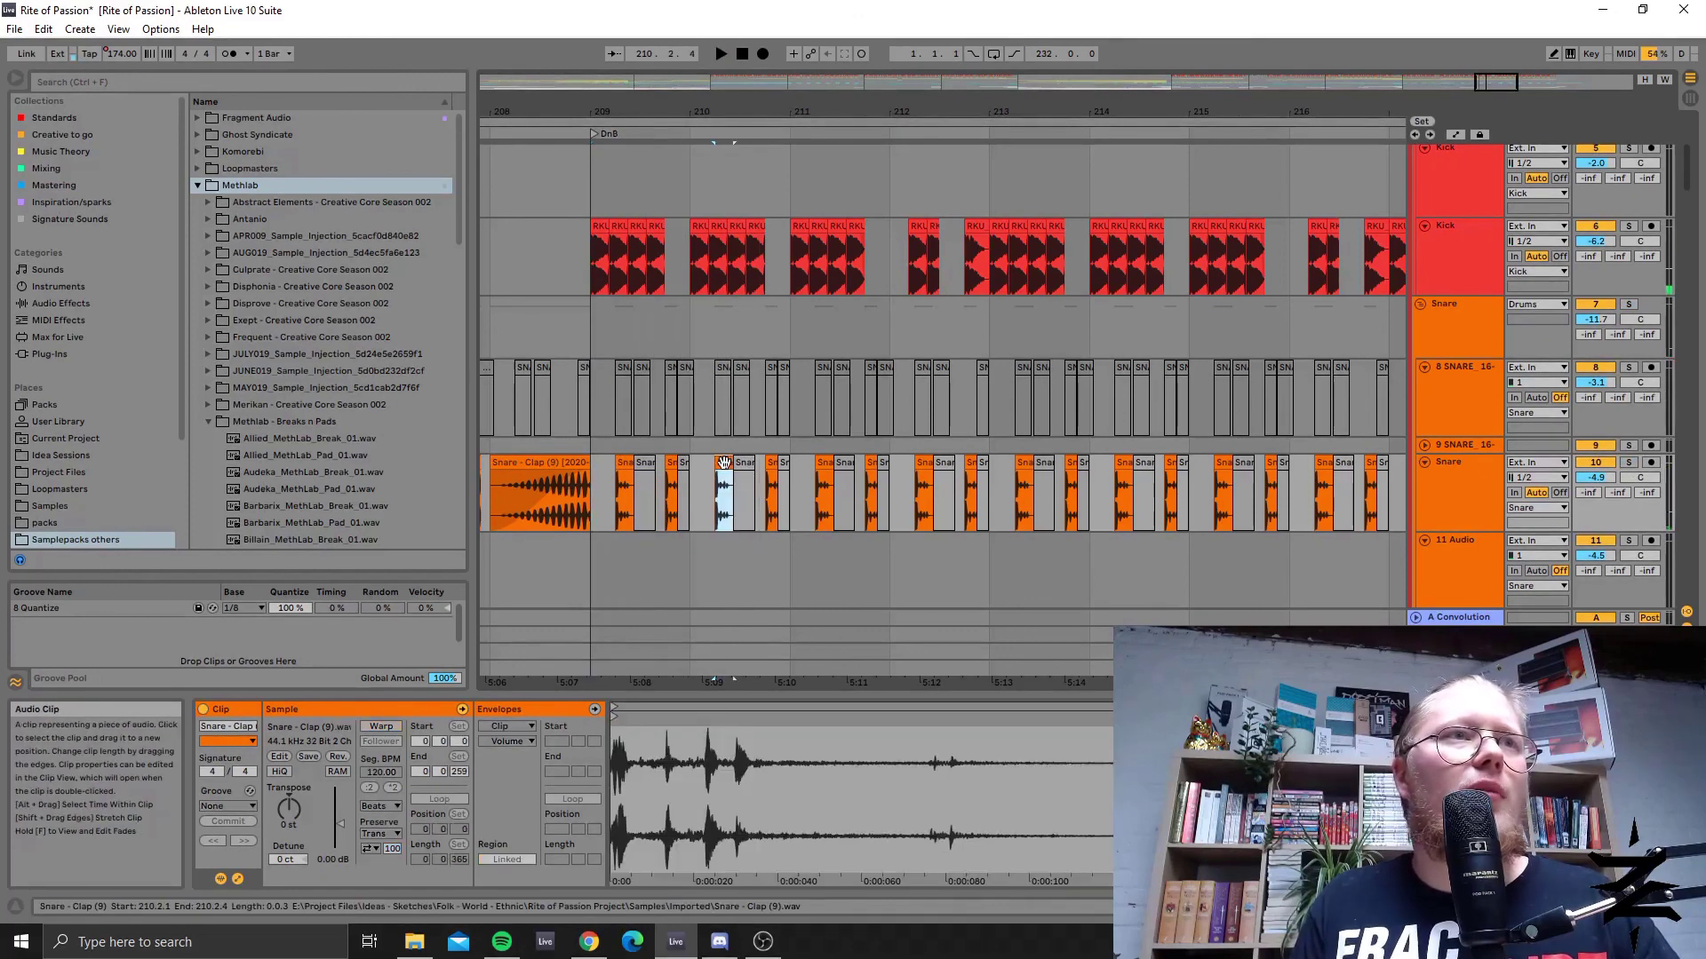
{"action": "left_click", "coordinate": [604, 471]}
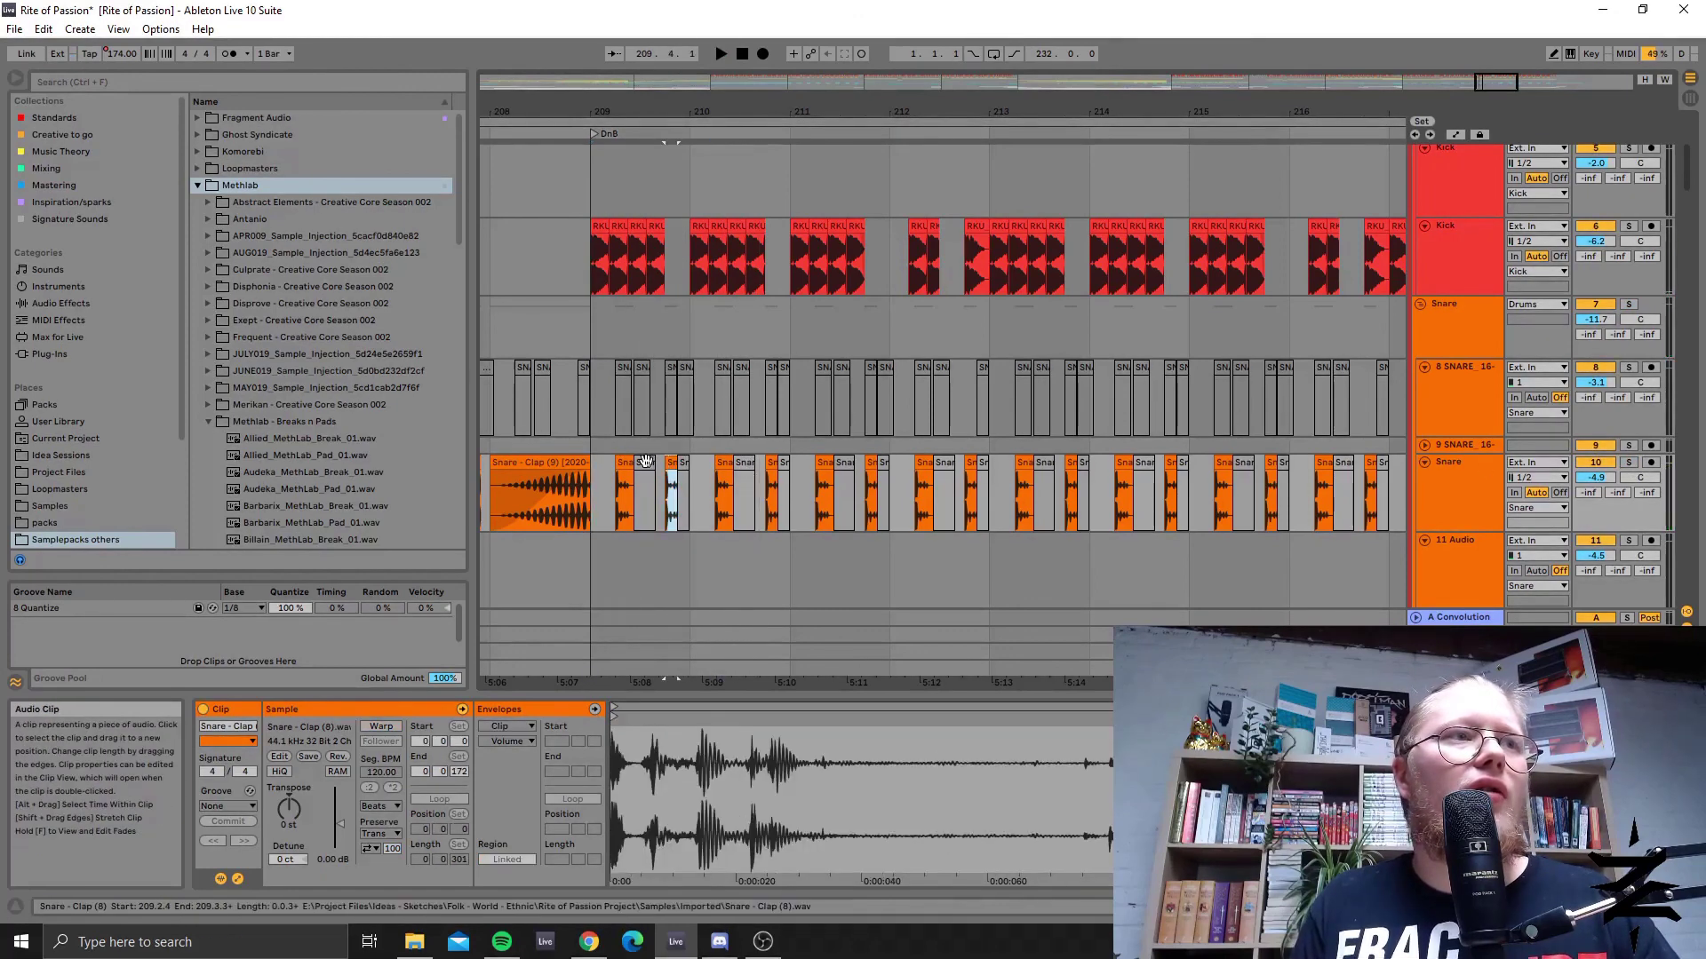
{"action": "left_click", "coordinate": [584, 471]}
{"action": "left_click", "coordinate": [625, 466]}
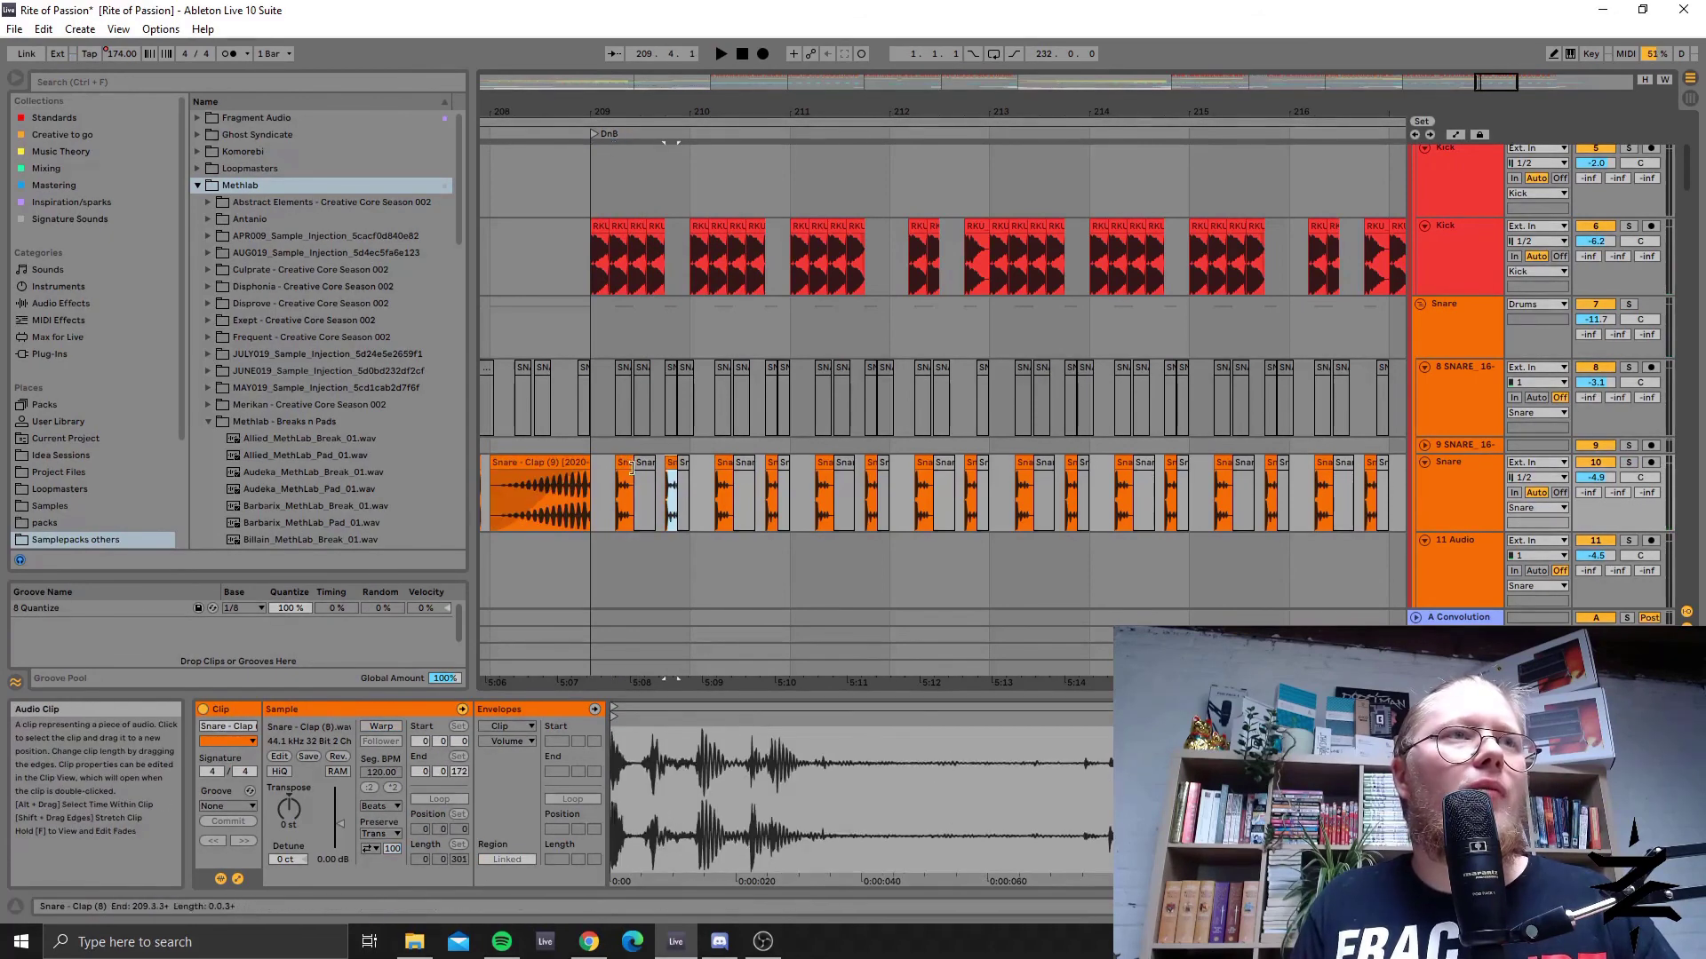
{"action": "left_click", "coordinate": [591, 484]}
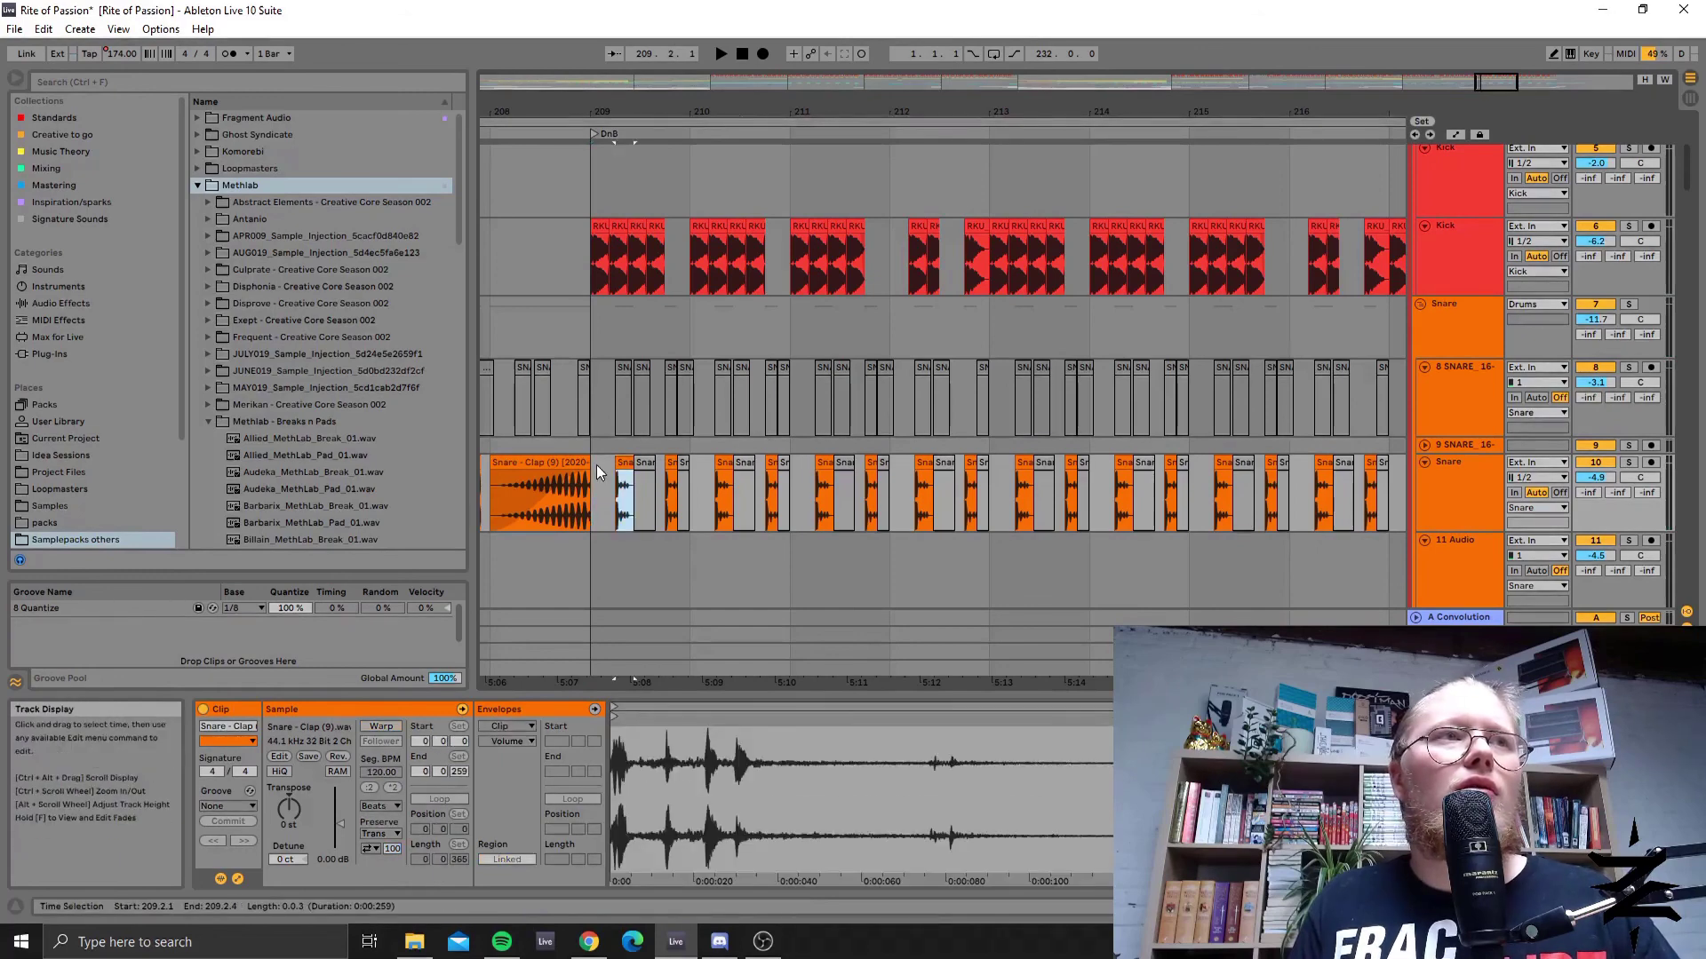
{"action": "left_click", "coordinate": [628, 465]}
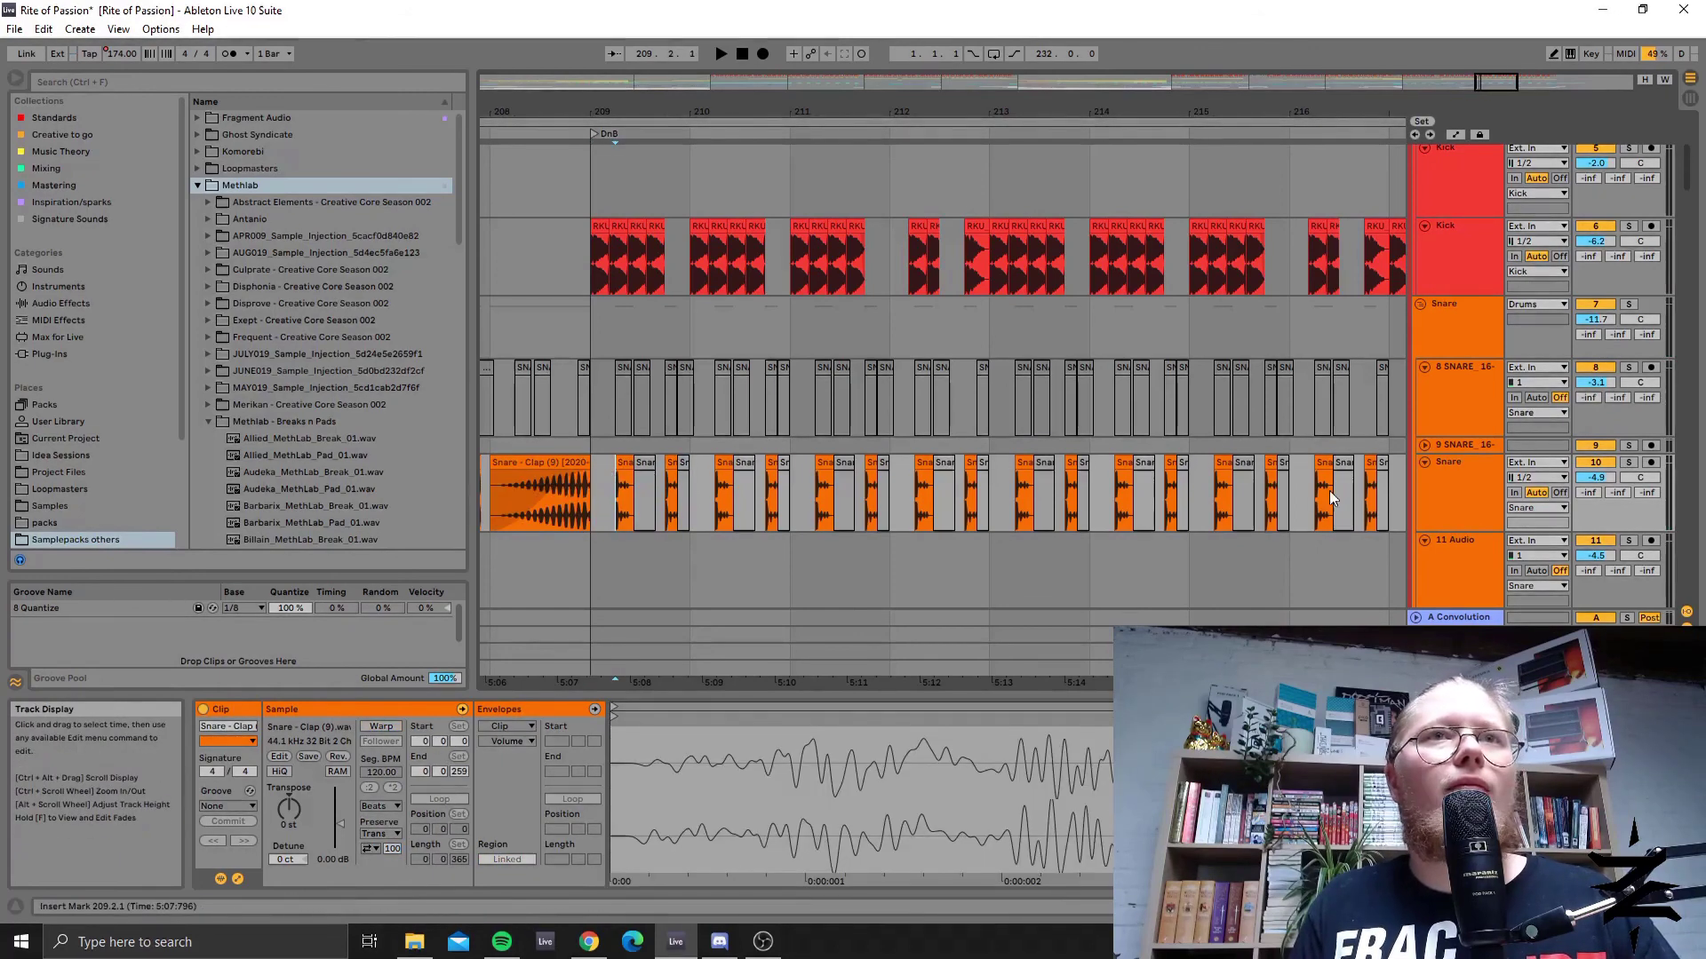
Audition track 10 from 209.2.1 in solo, return to the full mix and stop playback.
{"action": "key", "text": "space"}
{"action": "left_click", "coordinate": [1622, 462]}
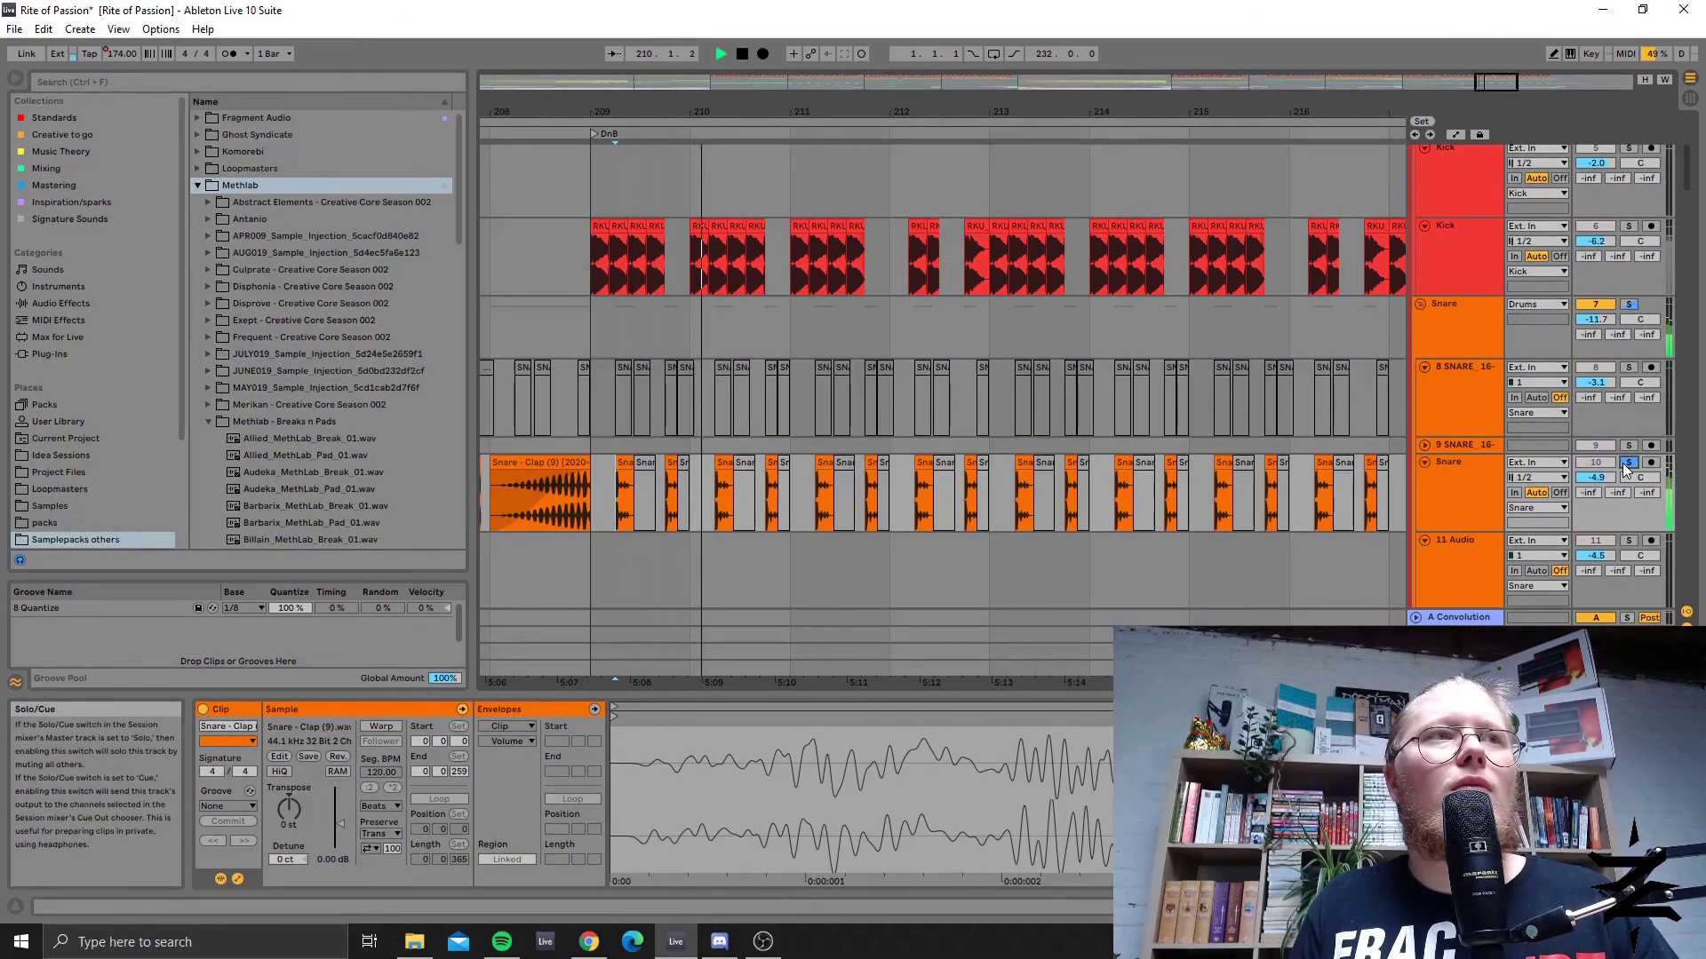
{"action": "left_click", "coordinate": [1622, 462]}
{"action": "key", "text": "space"}
Play DnB from 209.2.1, look through its loops and the flute clips on tracks 41 and 42, and stop playback.
{"action": "key", "text": "space"}
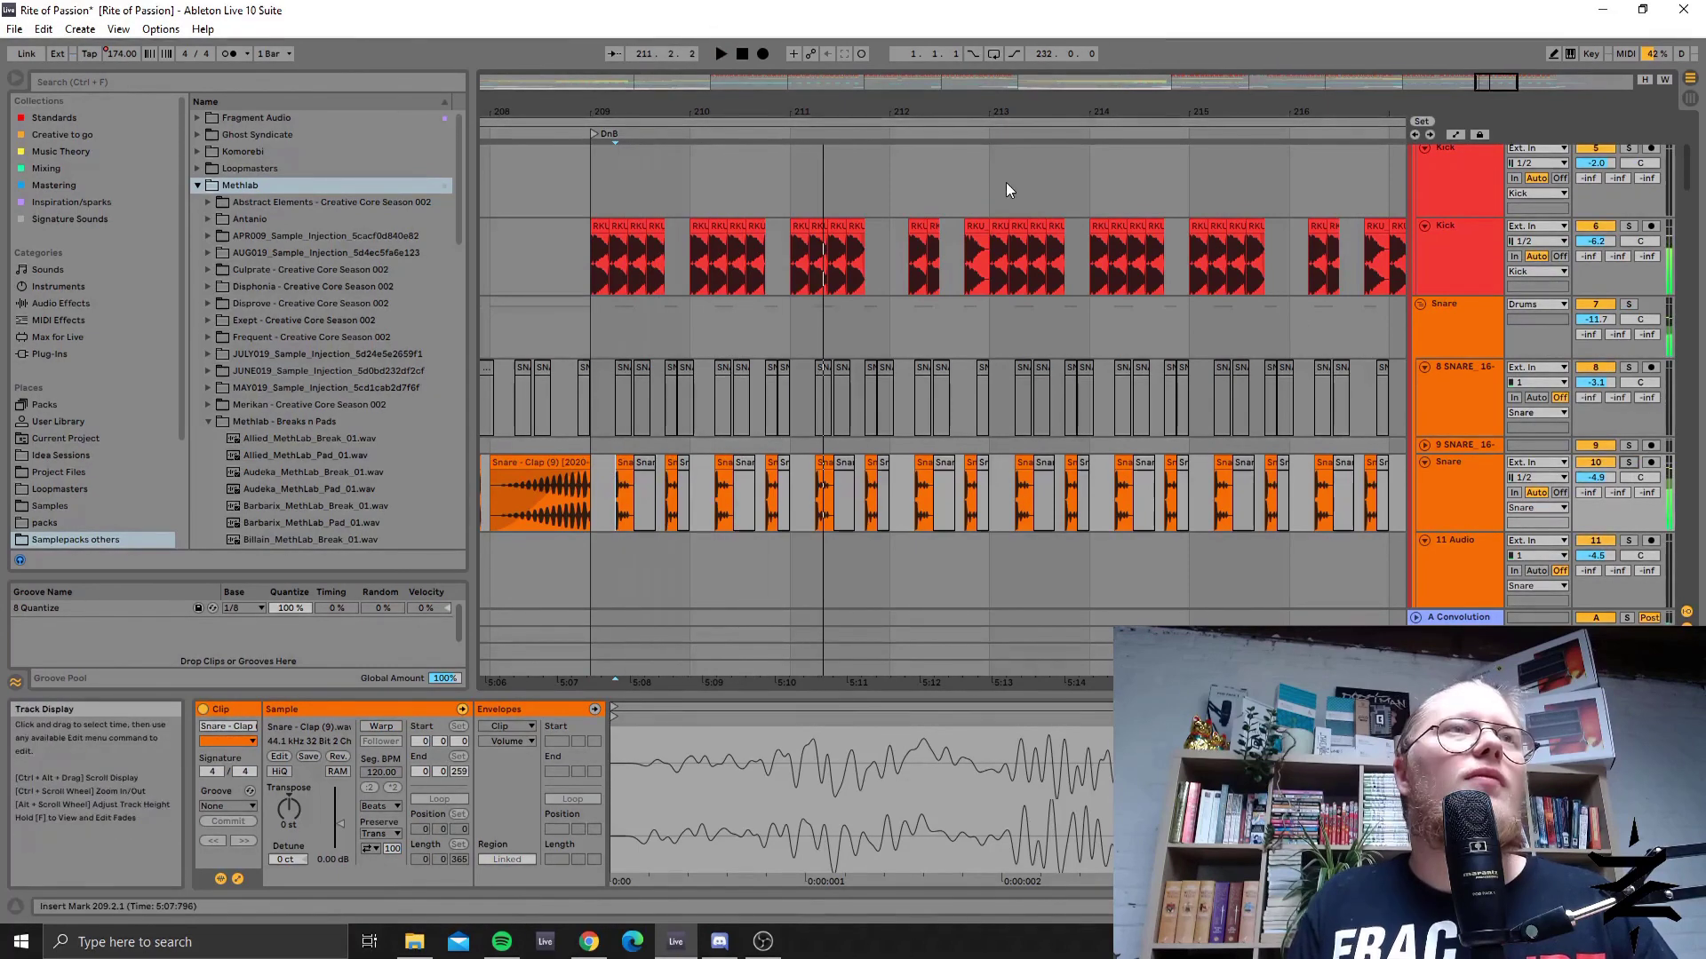
{"action": "left_click_drag", "start_coordinate": [1498, 89], "coordinate": [1498, 71]}
{"action": "scroll", "coordinate": [1032, 457], "scroll_direction": "down", "scroll_amount": 10}
{"action": "scroll", "coordinate": [1031, 456], "scroll_direction": "down", "scroll_amount": 3}
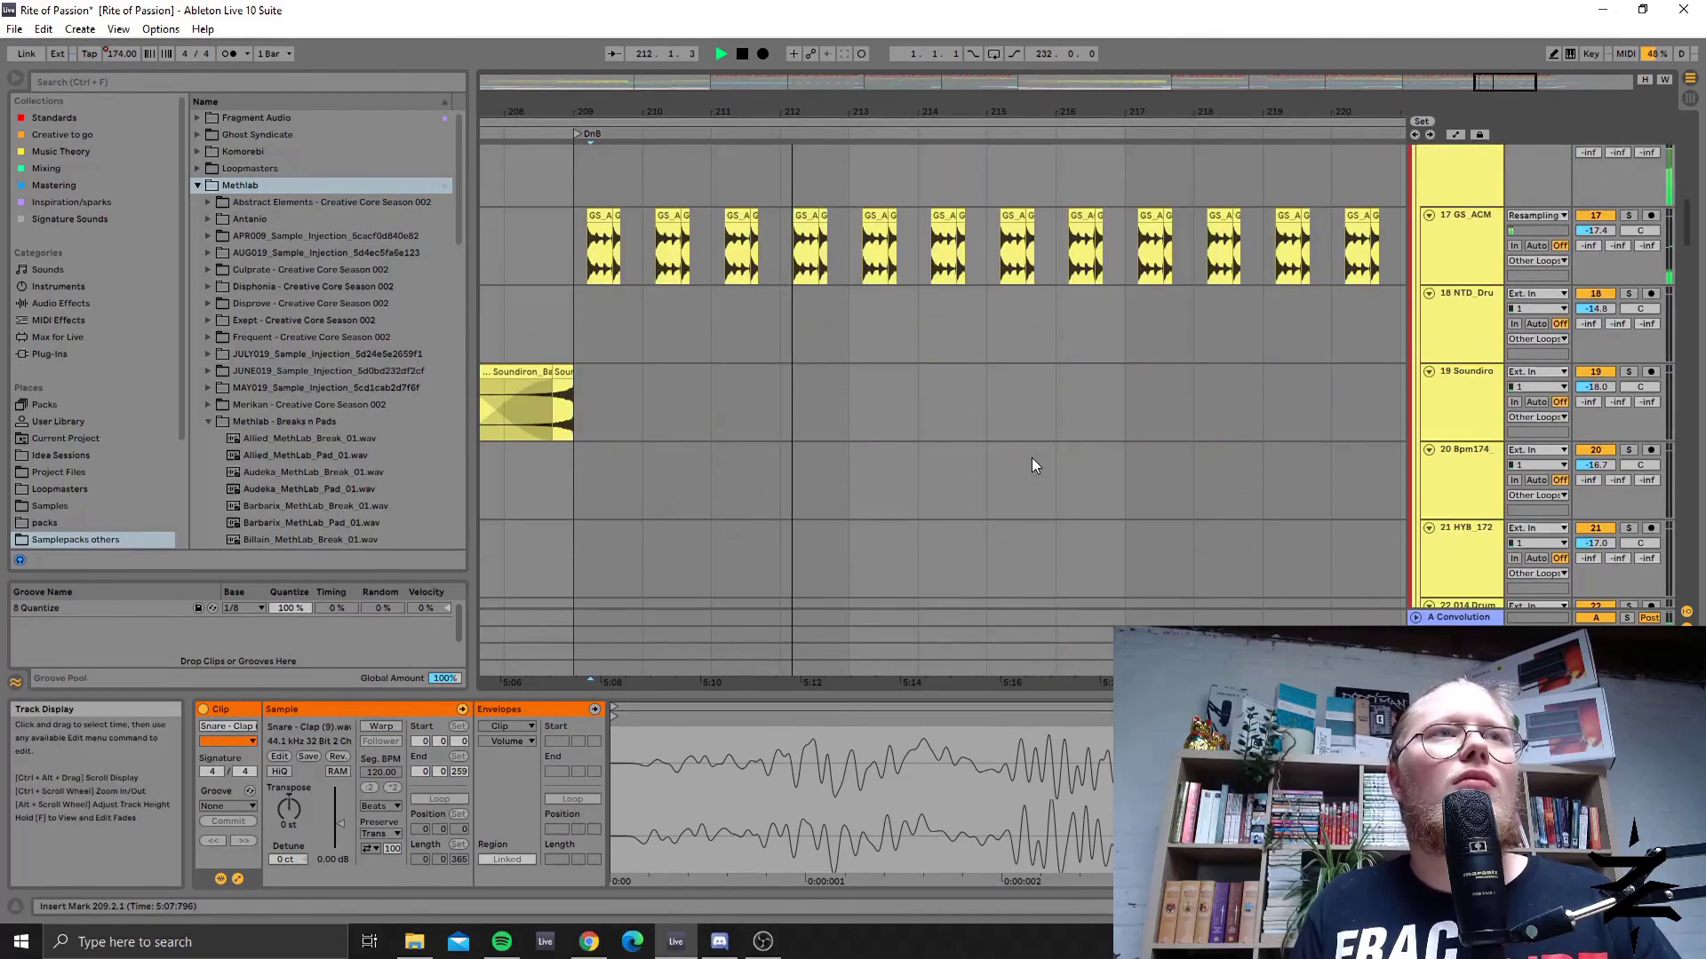
{"action": "scroll", "coordinate": [1031, 457], "scroll_direction": "down", "scroll_amount": 6}
{"action": "scroll", "coordinate": [1032, 457], "scroll_direction": "down", "scroll_amount": 15}
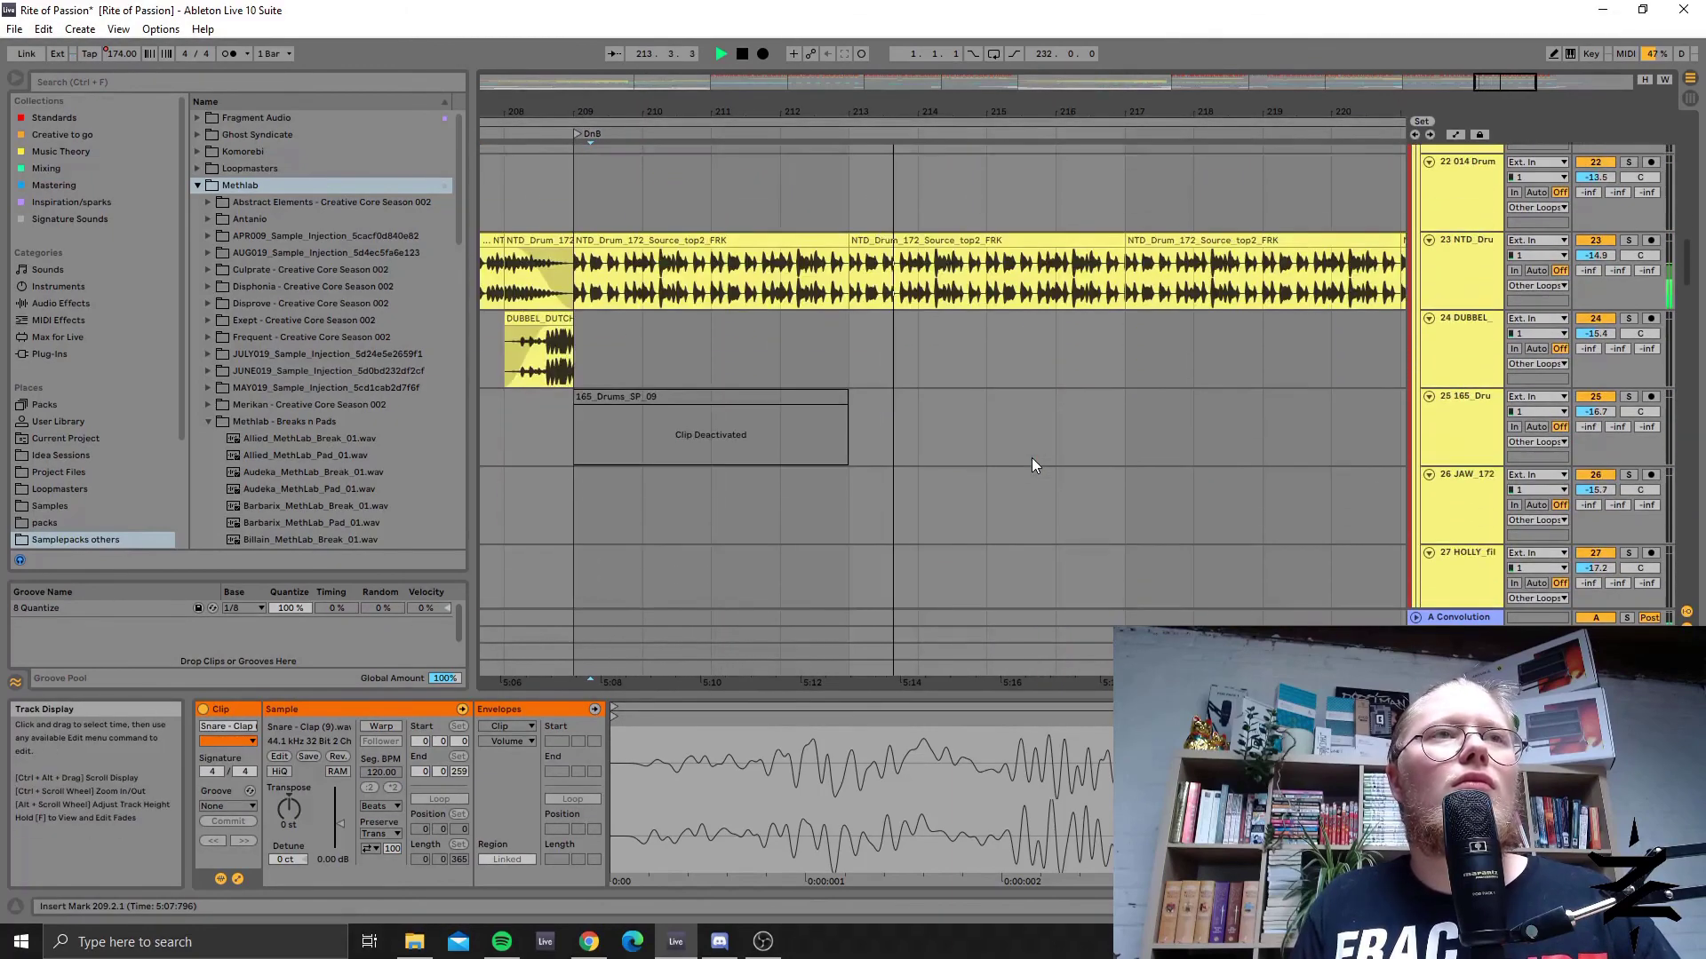
{"action": "scroll", "coordinate": [1039, 482], "scroll_direction": "down", "scroll_amount": 4}
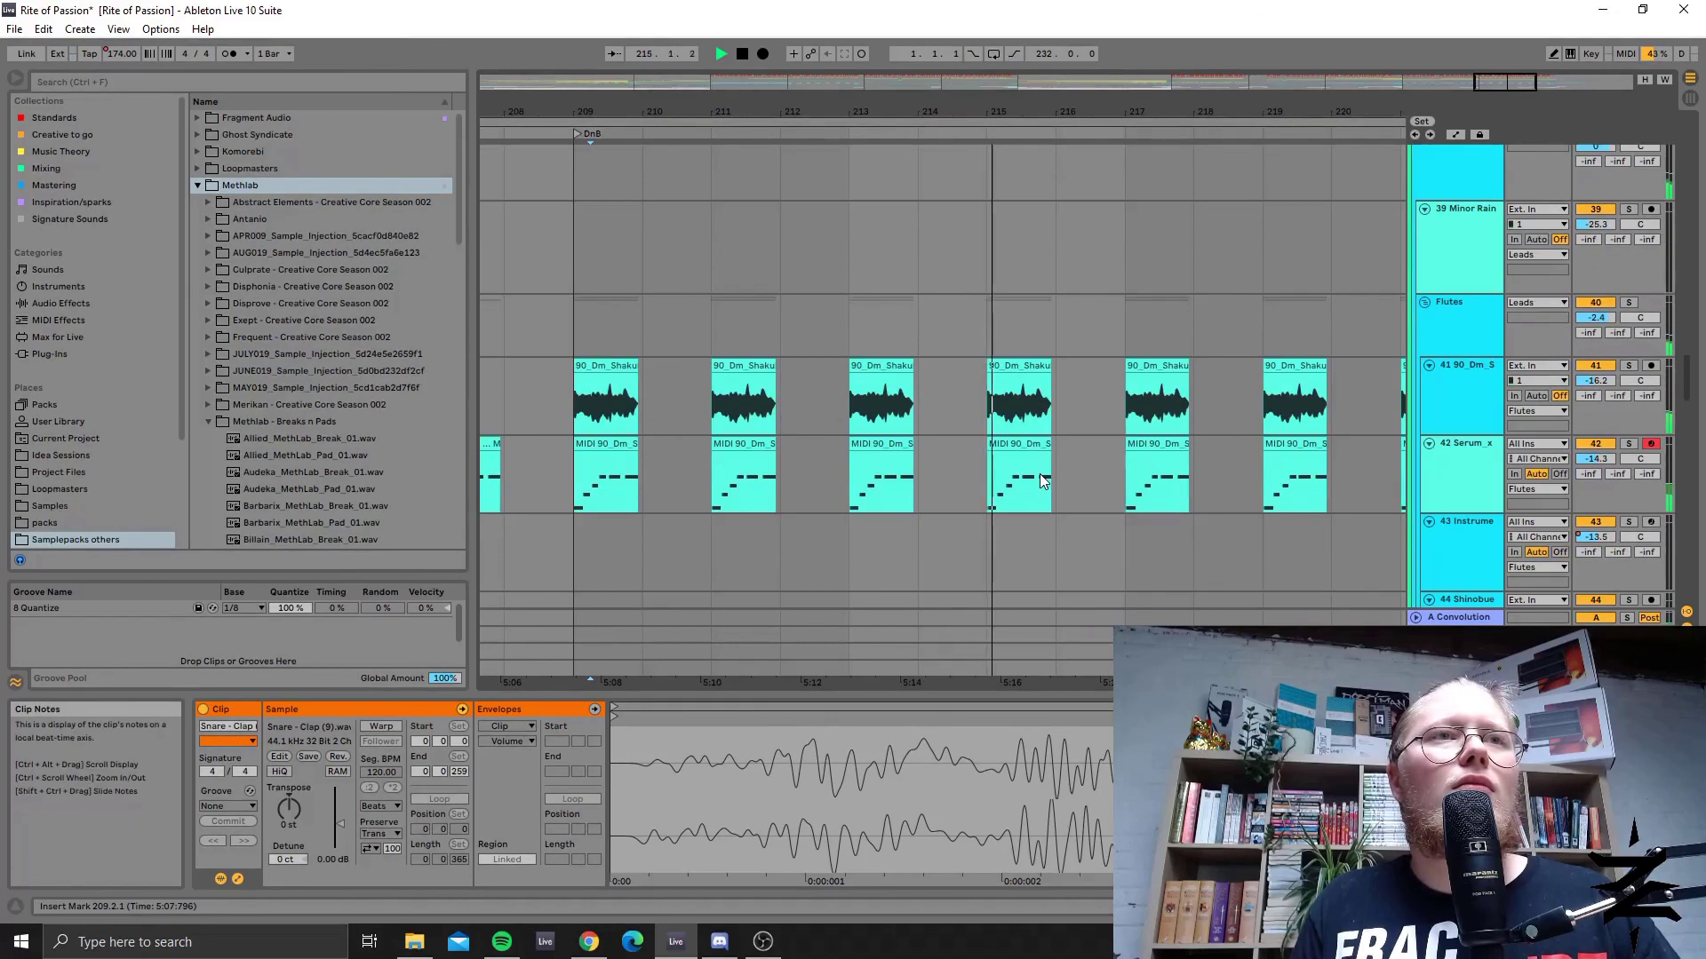
{"action": "key", "text": "space"}
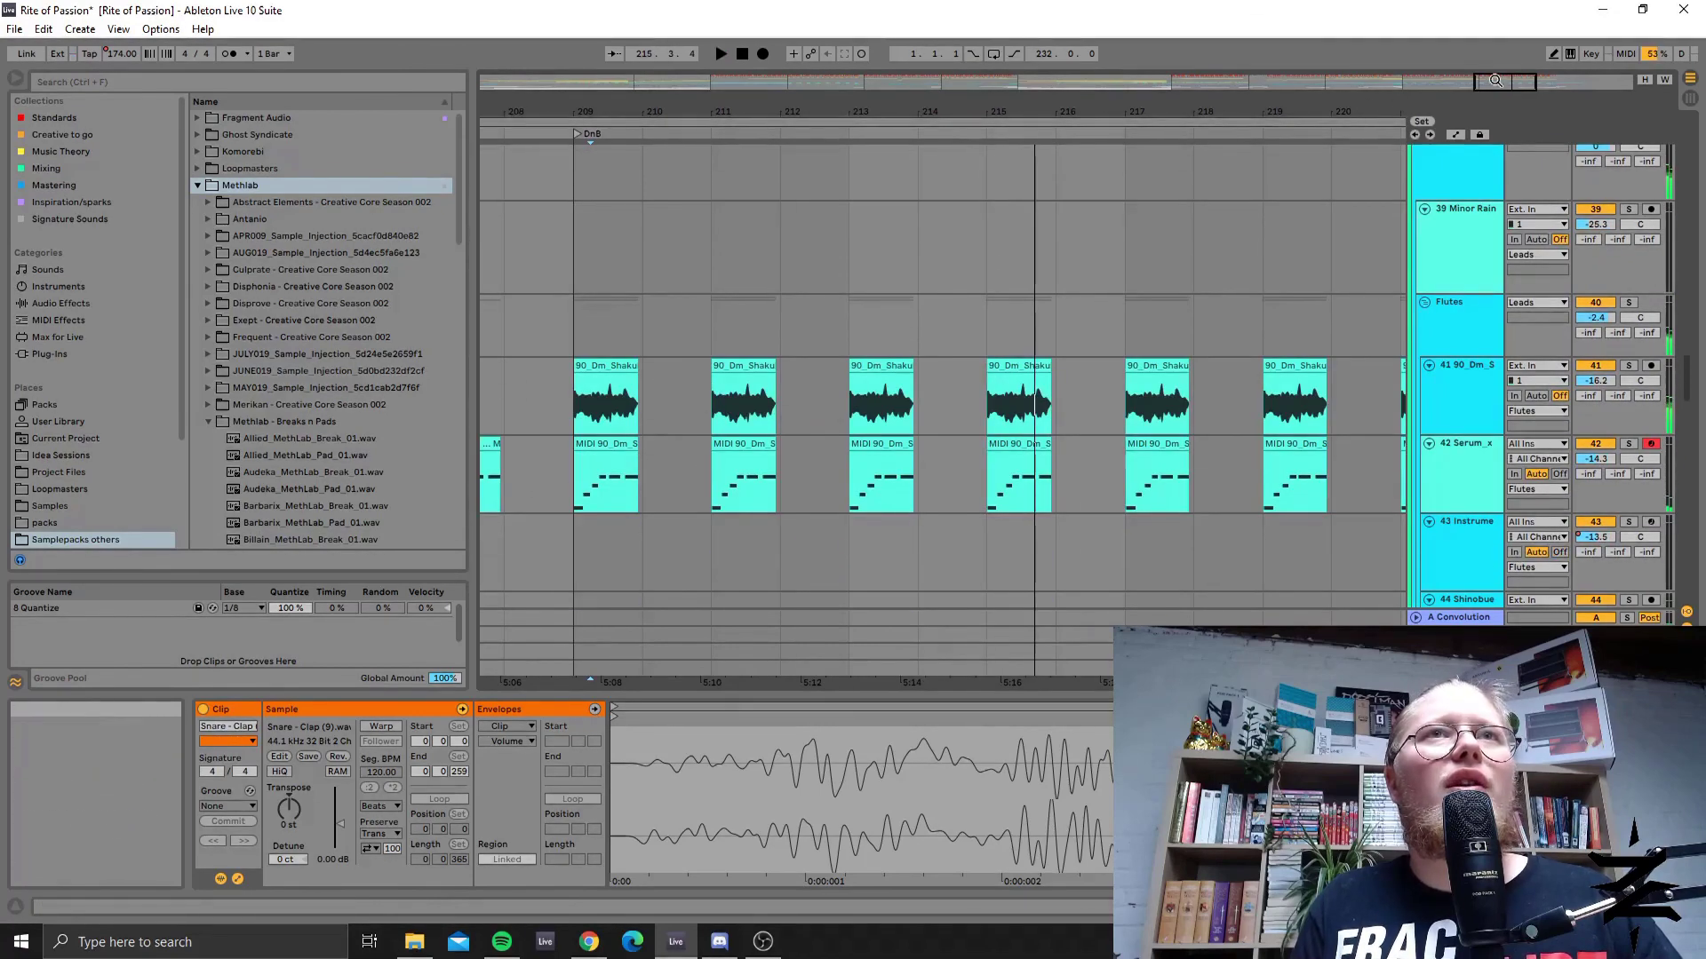
Play the end of DnB from the last Serum clip at bar 223 and look over the flute and vocal tracks.
{"action": "key", "text": "minus"}
{"action": "key", "text": "minus"}
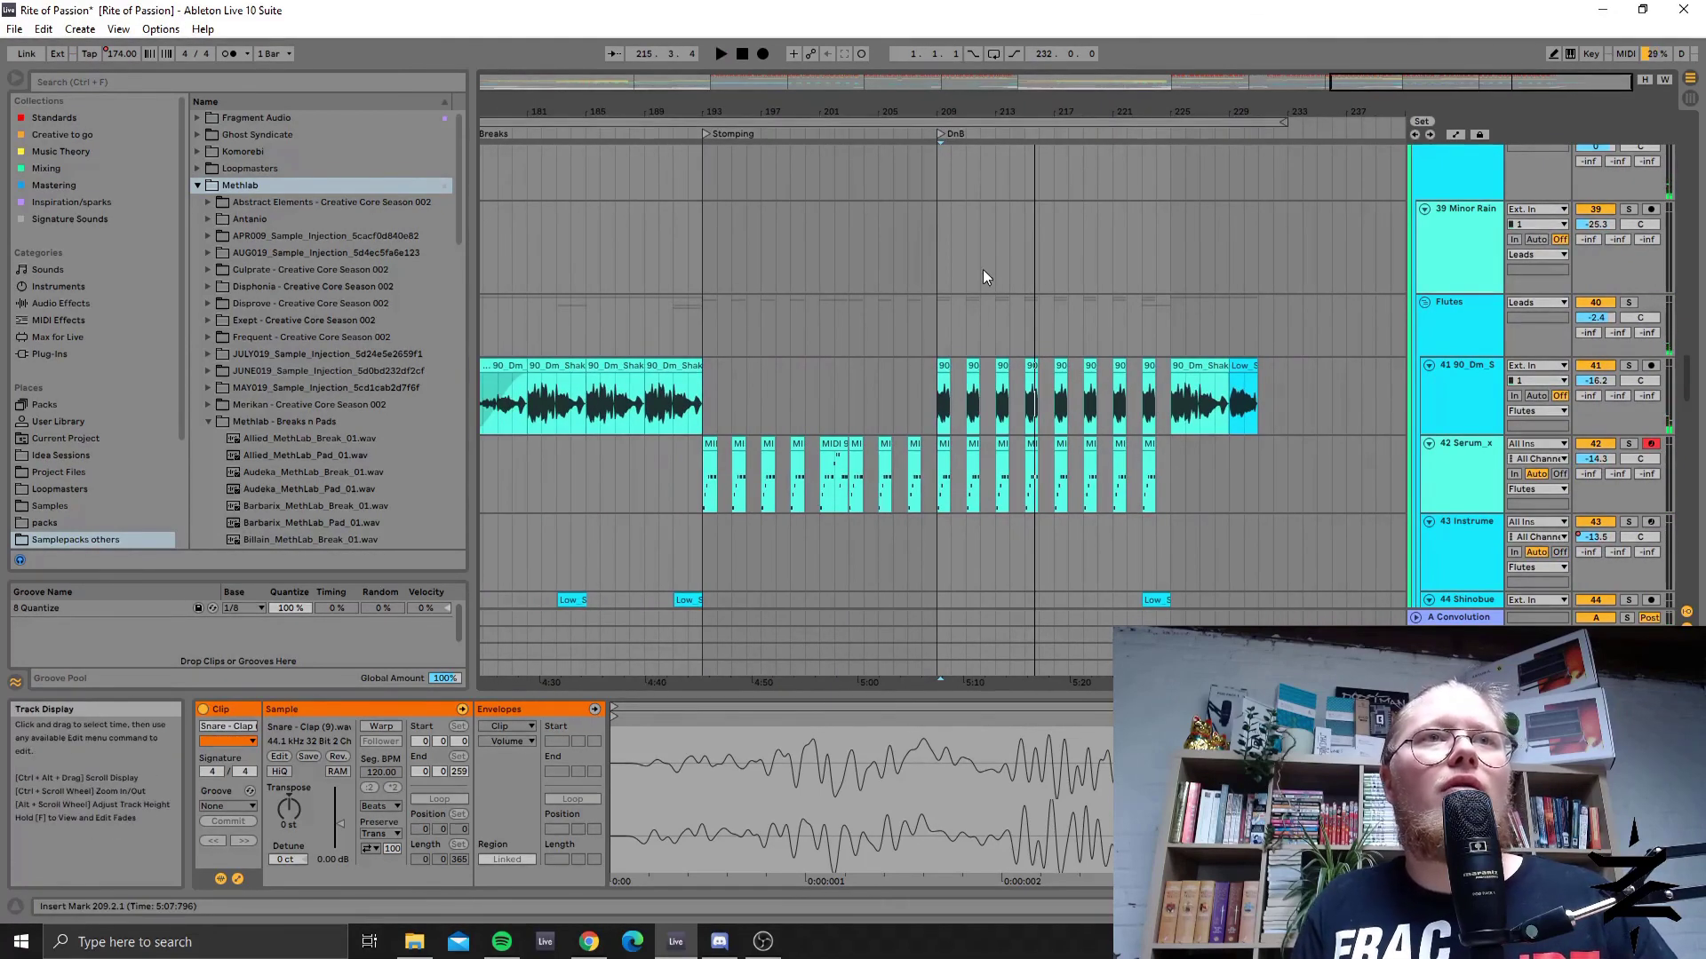
{"action": "scroll", "coordinate": [982, 277], "scroll_direction": "down", "scroll_amount": 2}
{"action": "left_click", "coordinate": [1151, 413]}
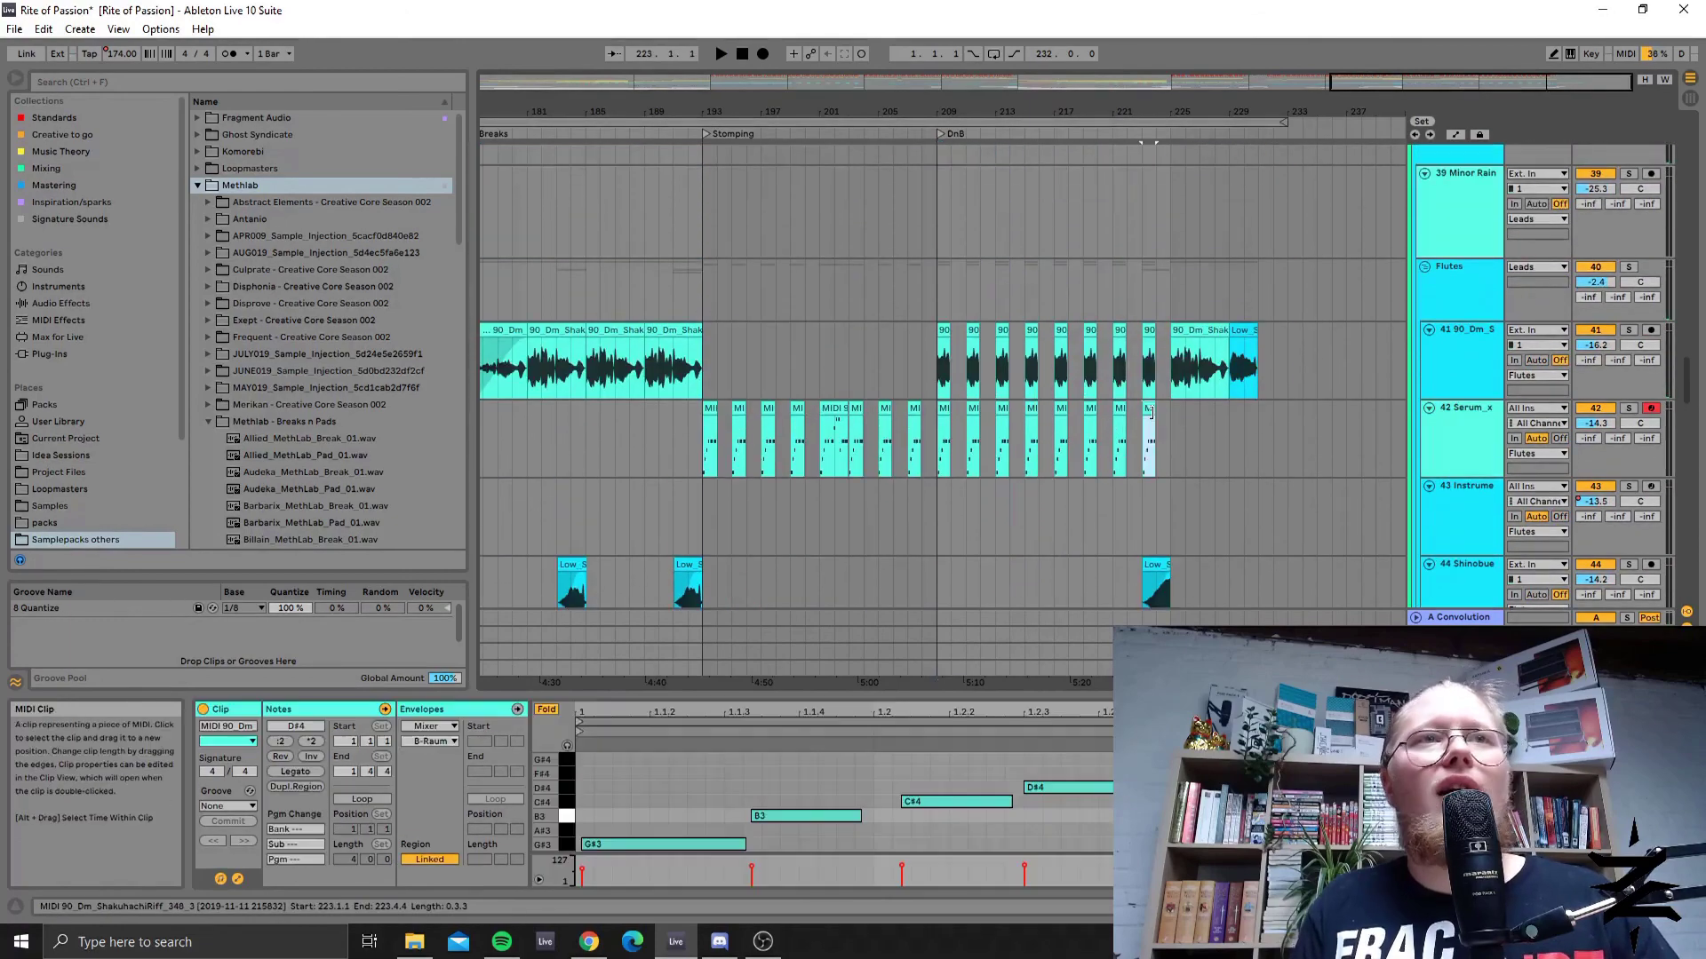
{"action": "key", "text": "space"}
{"action": "scroll", "coordinate": [1095, 479], "scroll_direction": "down", "scroll_amount": 4}
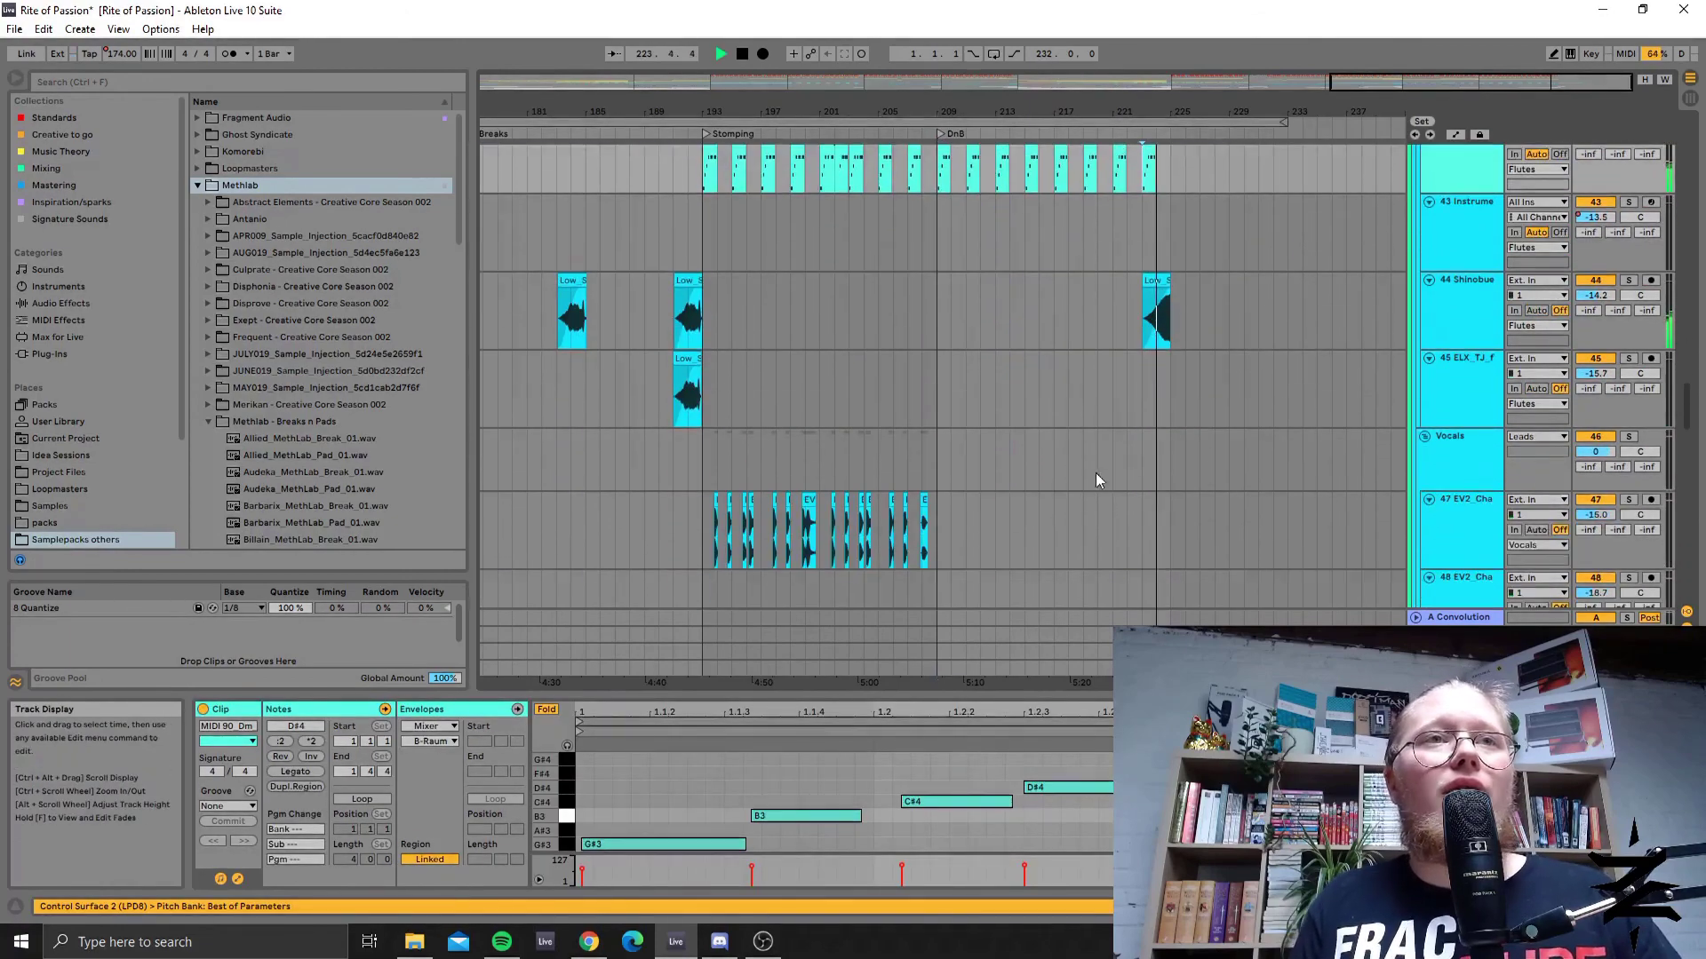
{"action": "scroll", "coordinate": [1016, 423], "scroll_direction": "down", "scroll_amount": 3}
{"action": "scroll", "coordinate": [1097, 509], "scroll_direction": "up", "scroll_amount": 6}
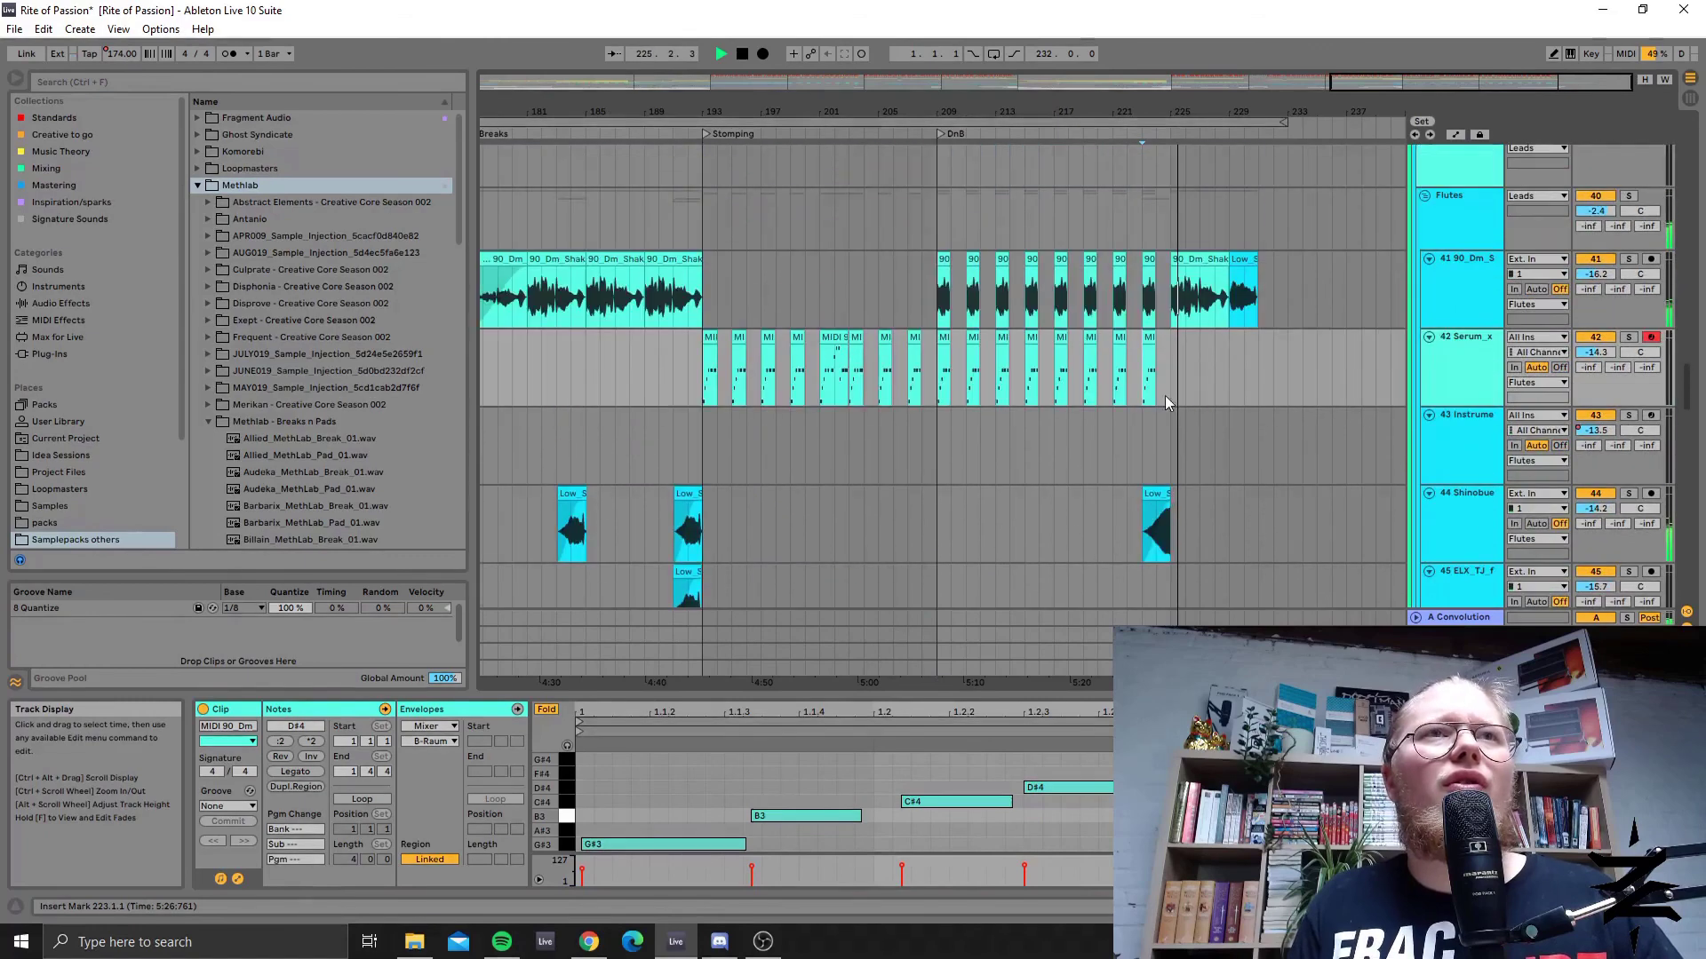
Follow the outro after bar 225, look down through the vocal and main bass tracks, and stop playback in bar 232.
{"action": "left_click_drag", "start_coordinate": [1386, 82], "coordinate": [1496, 109]}
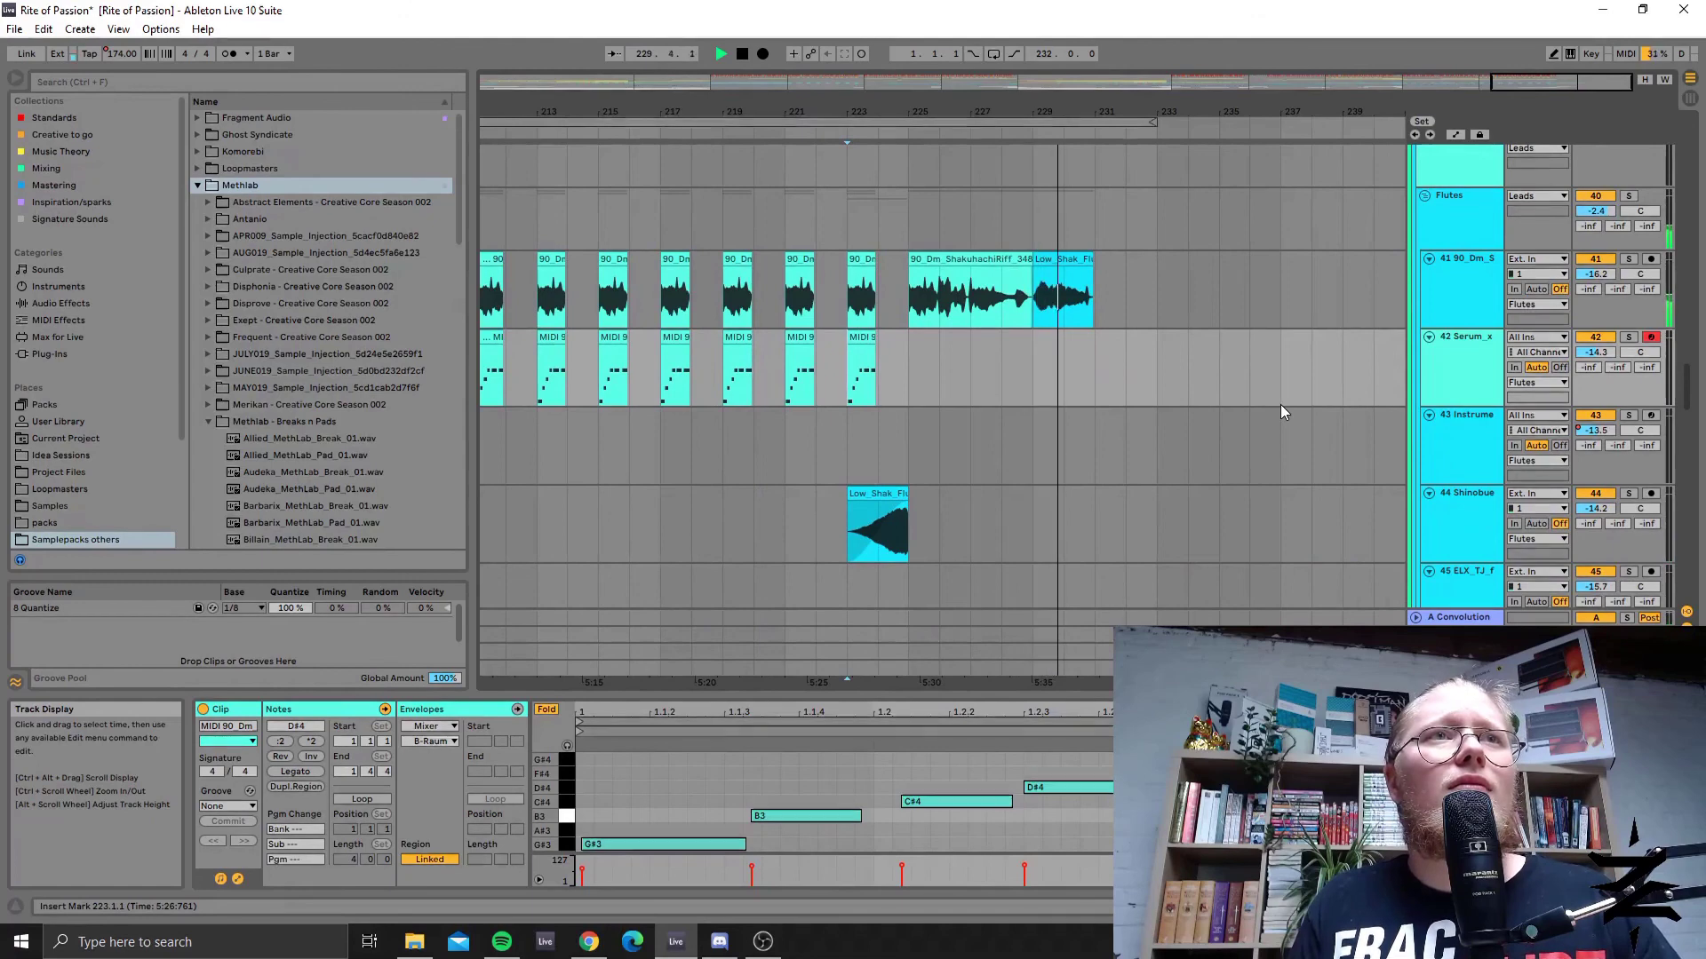
{"action": "scroll", "coordinate": [1274, 409], "scroll_direction": "down", "scroll_amount": 5}
{"action": "scroll", "coordinate": [1271, 414], "scroll_direction": "down", "scroll_amount": 4}
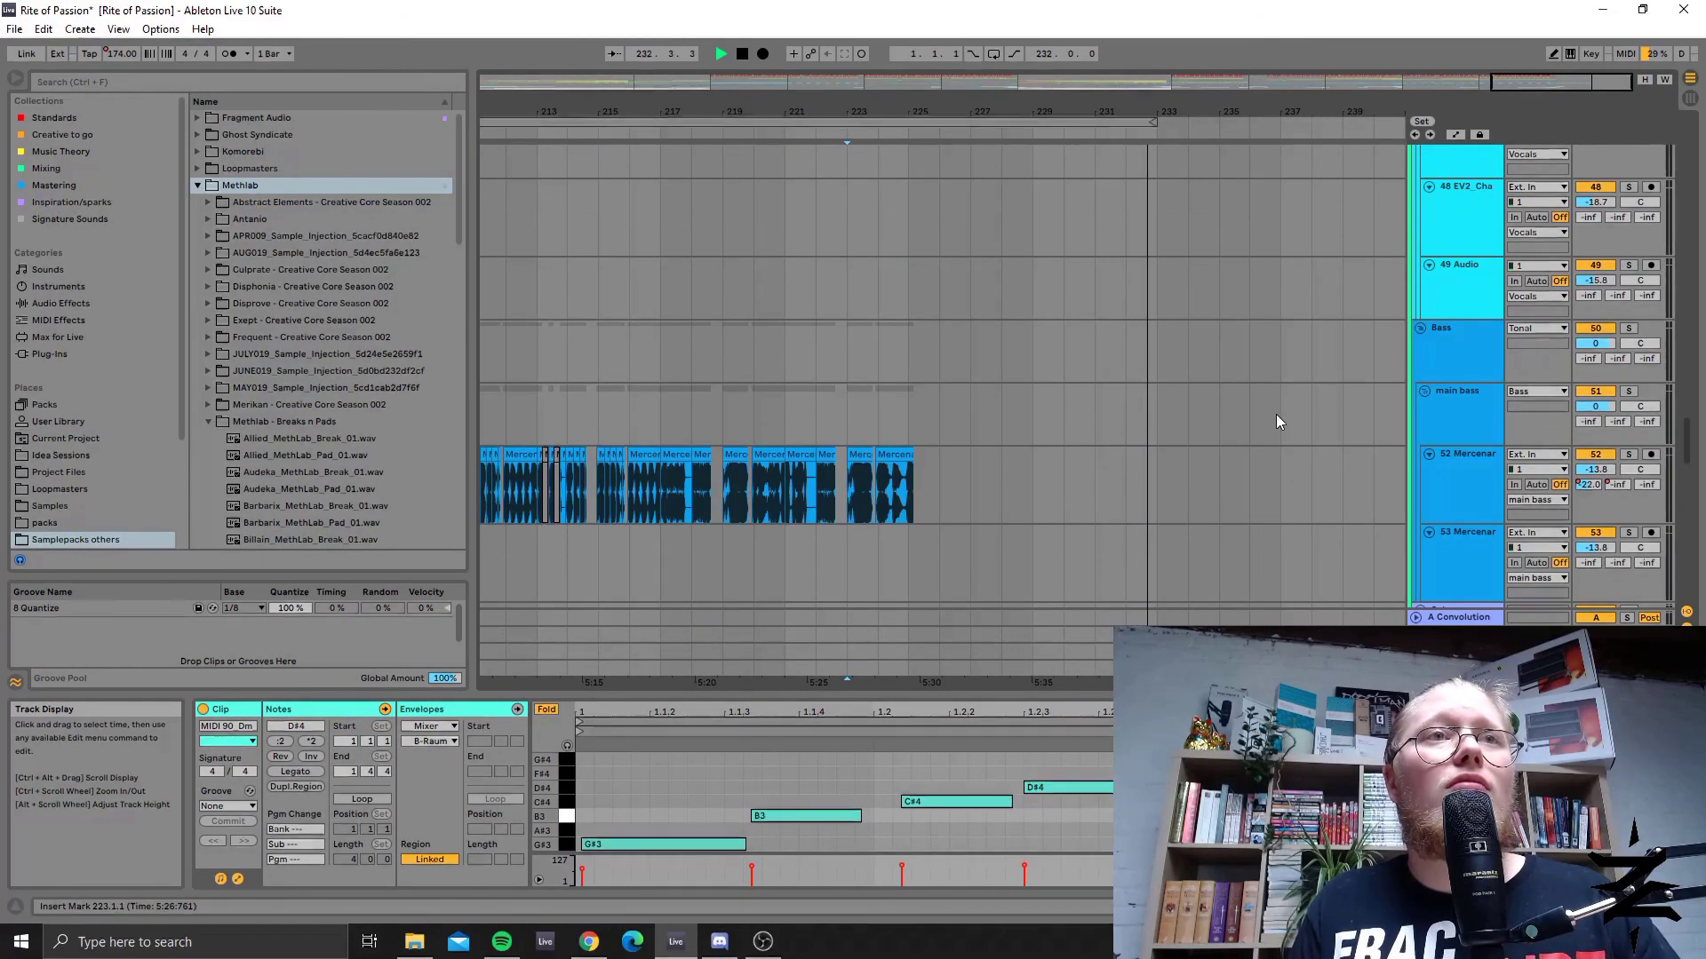
{"action": "key", "text": "space"}
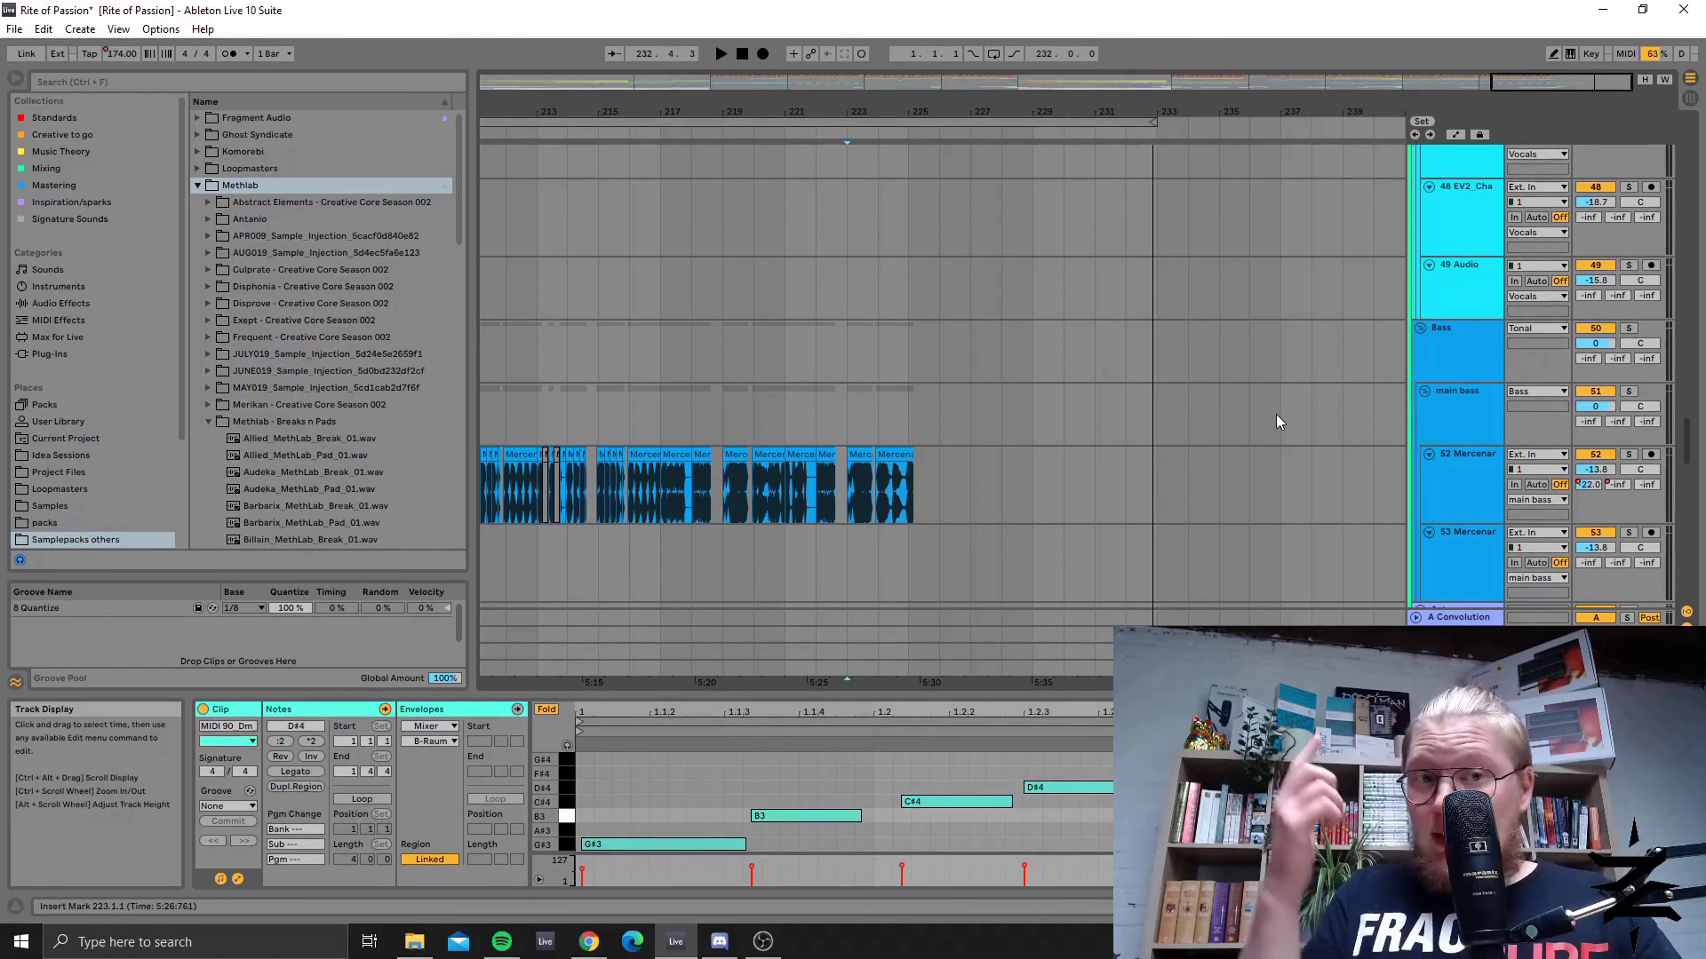